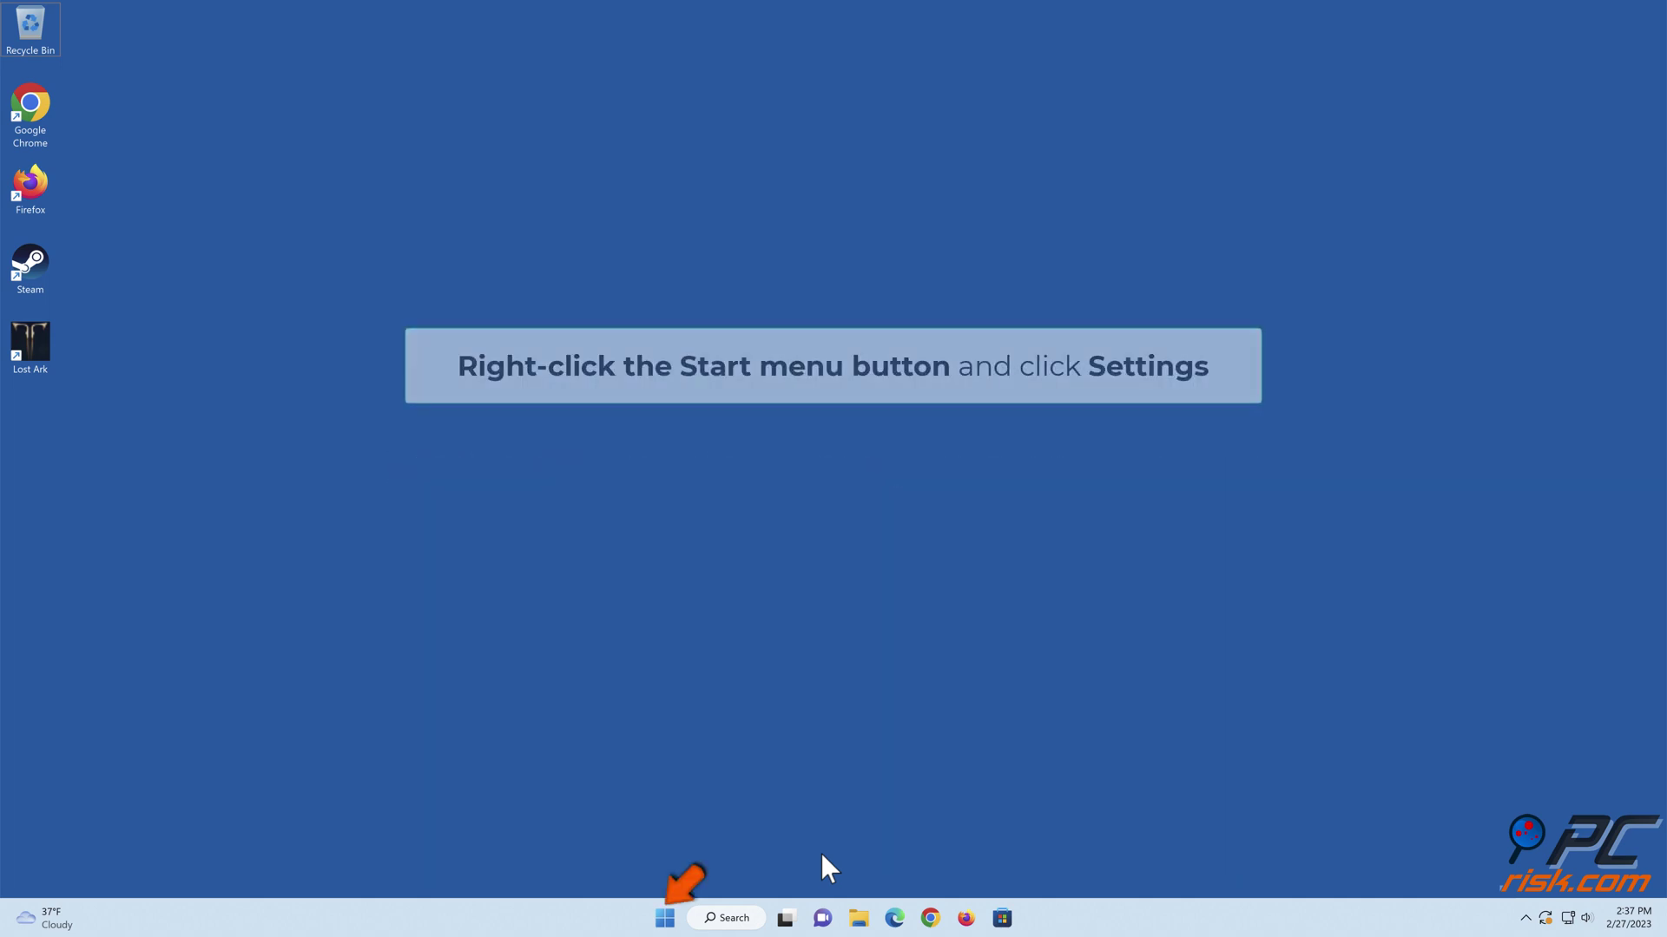
# Switch Game Mode on under Gaming in Windows Settings, then close Settings
pyautogui.rightClick(668, 918)
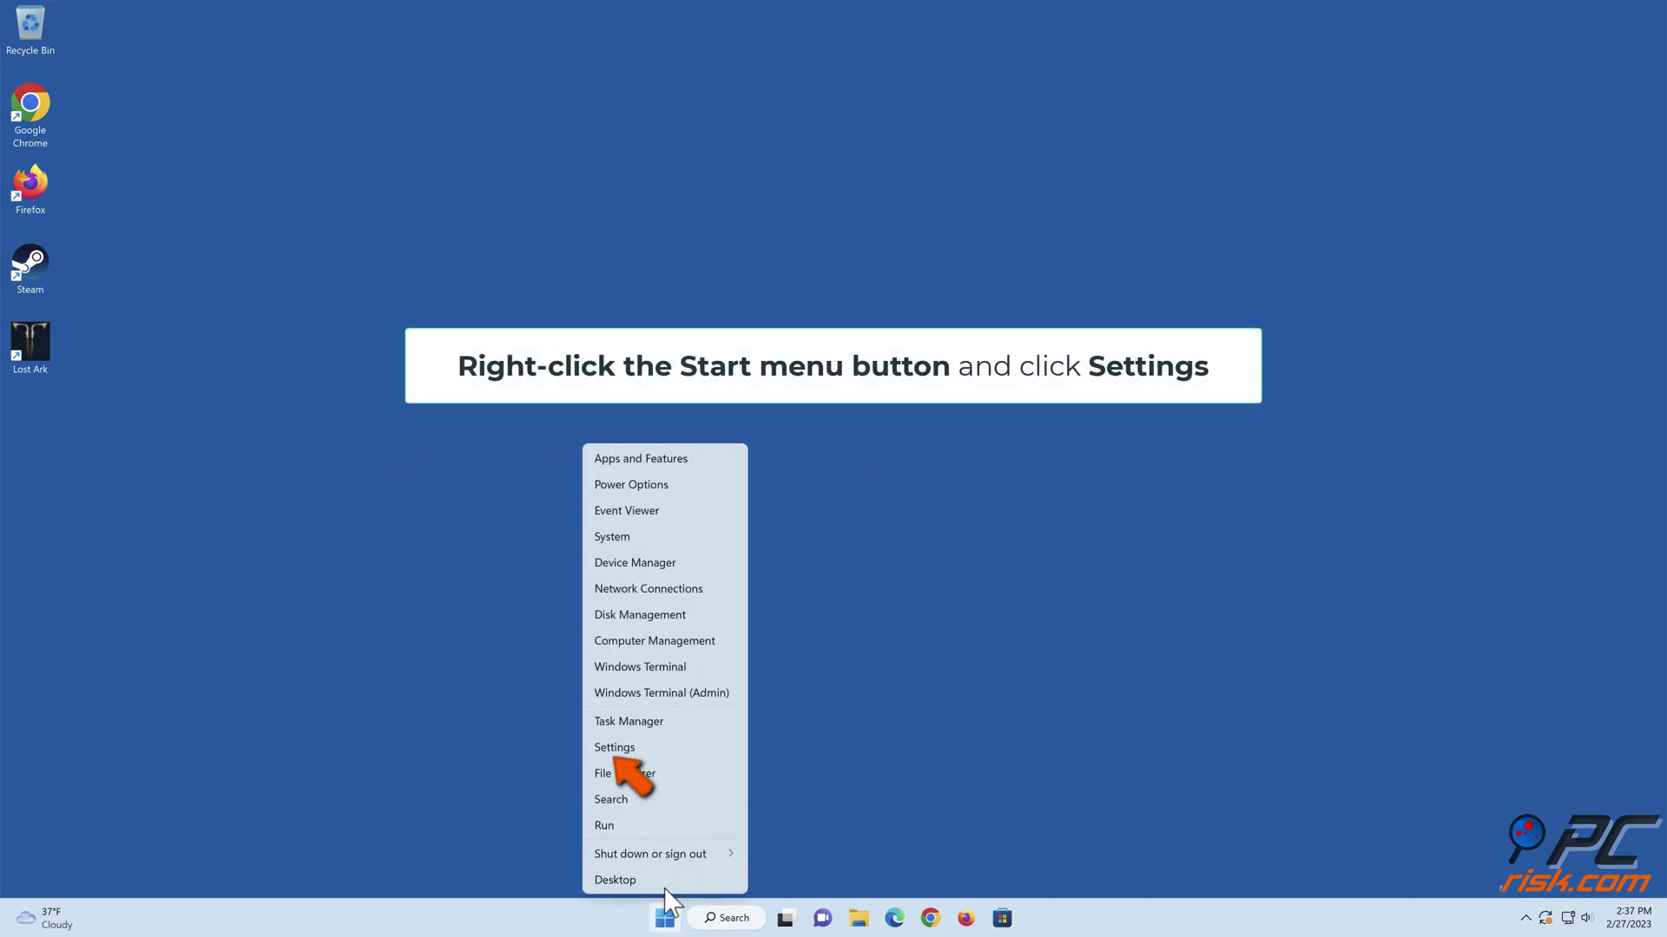
pyautogui.click(613, 750)
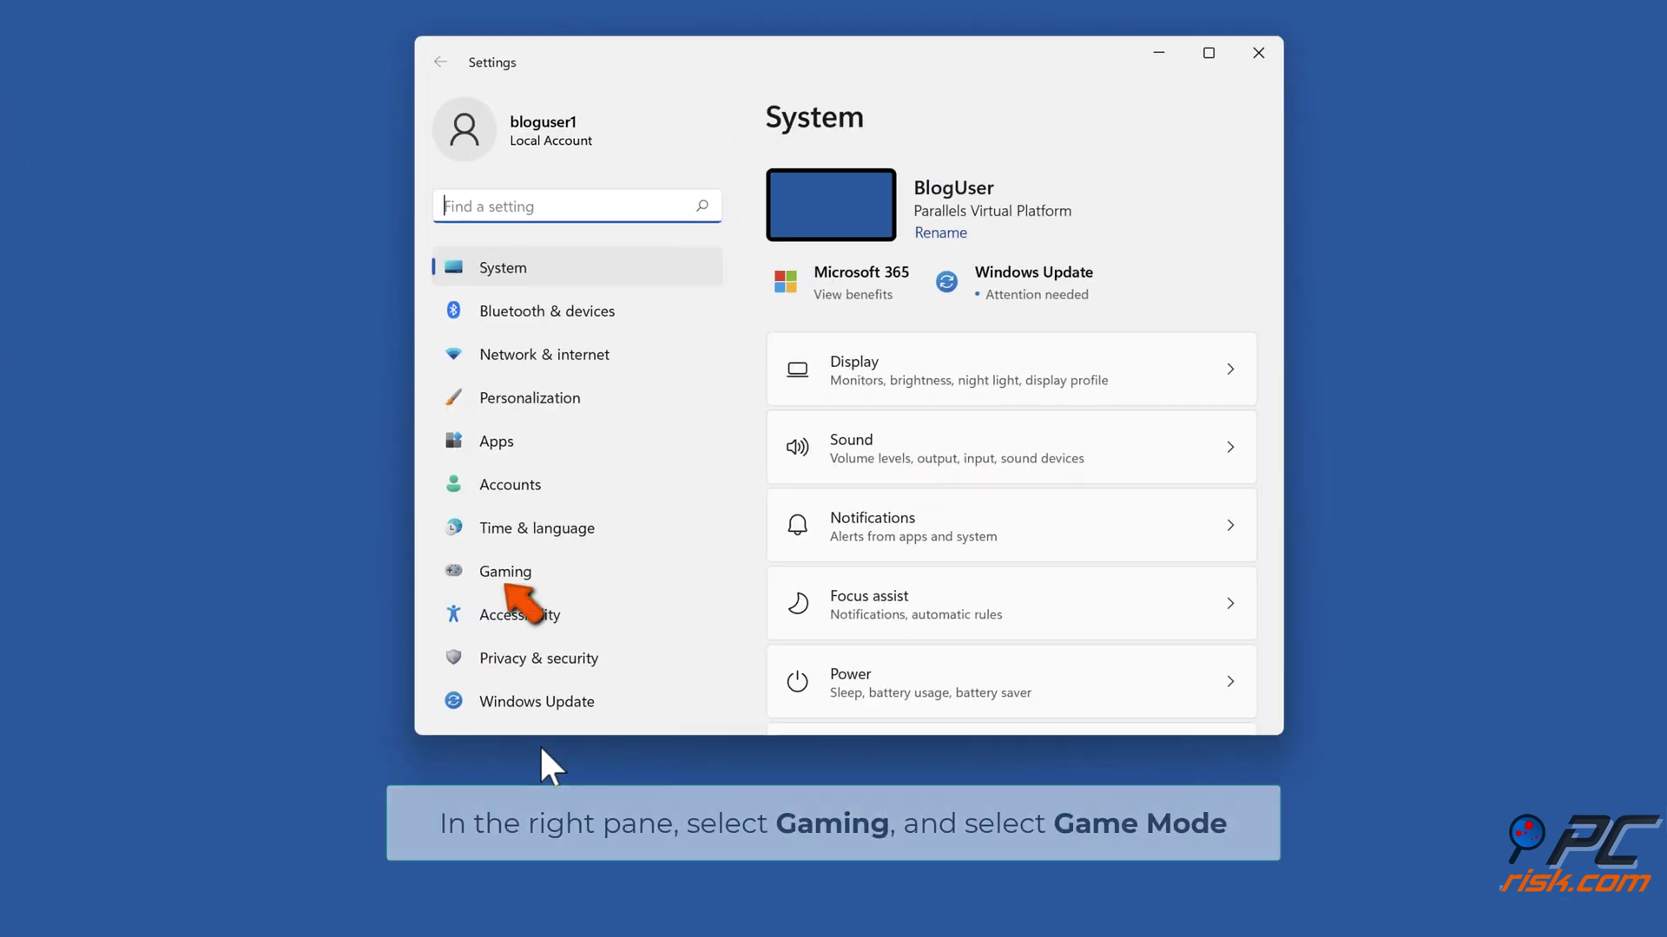
pyautogui.click(504, 580)
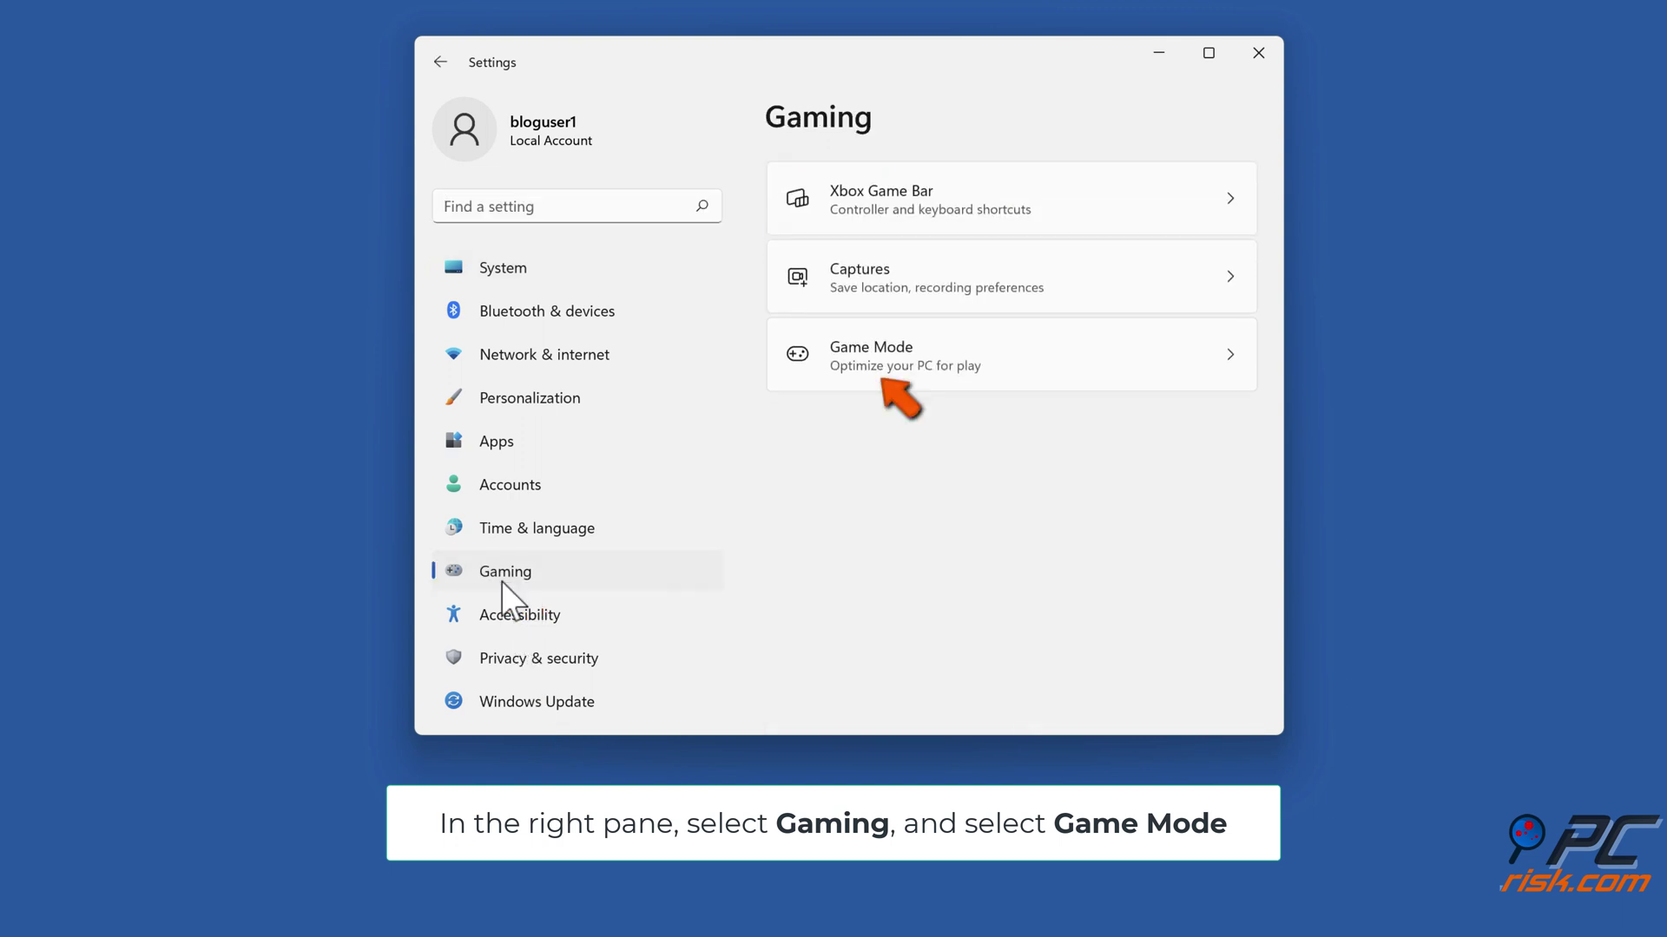
pyautogui.click(868, 379)
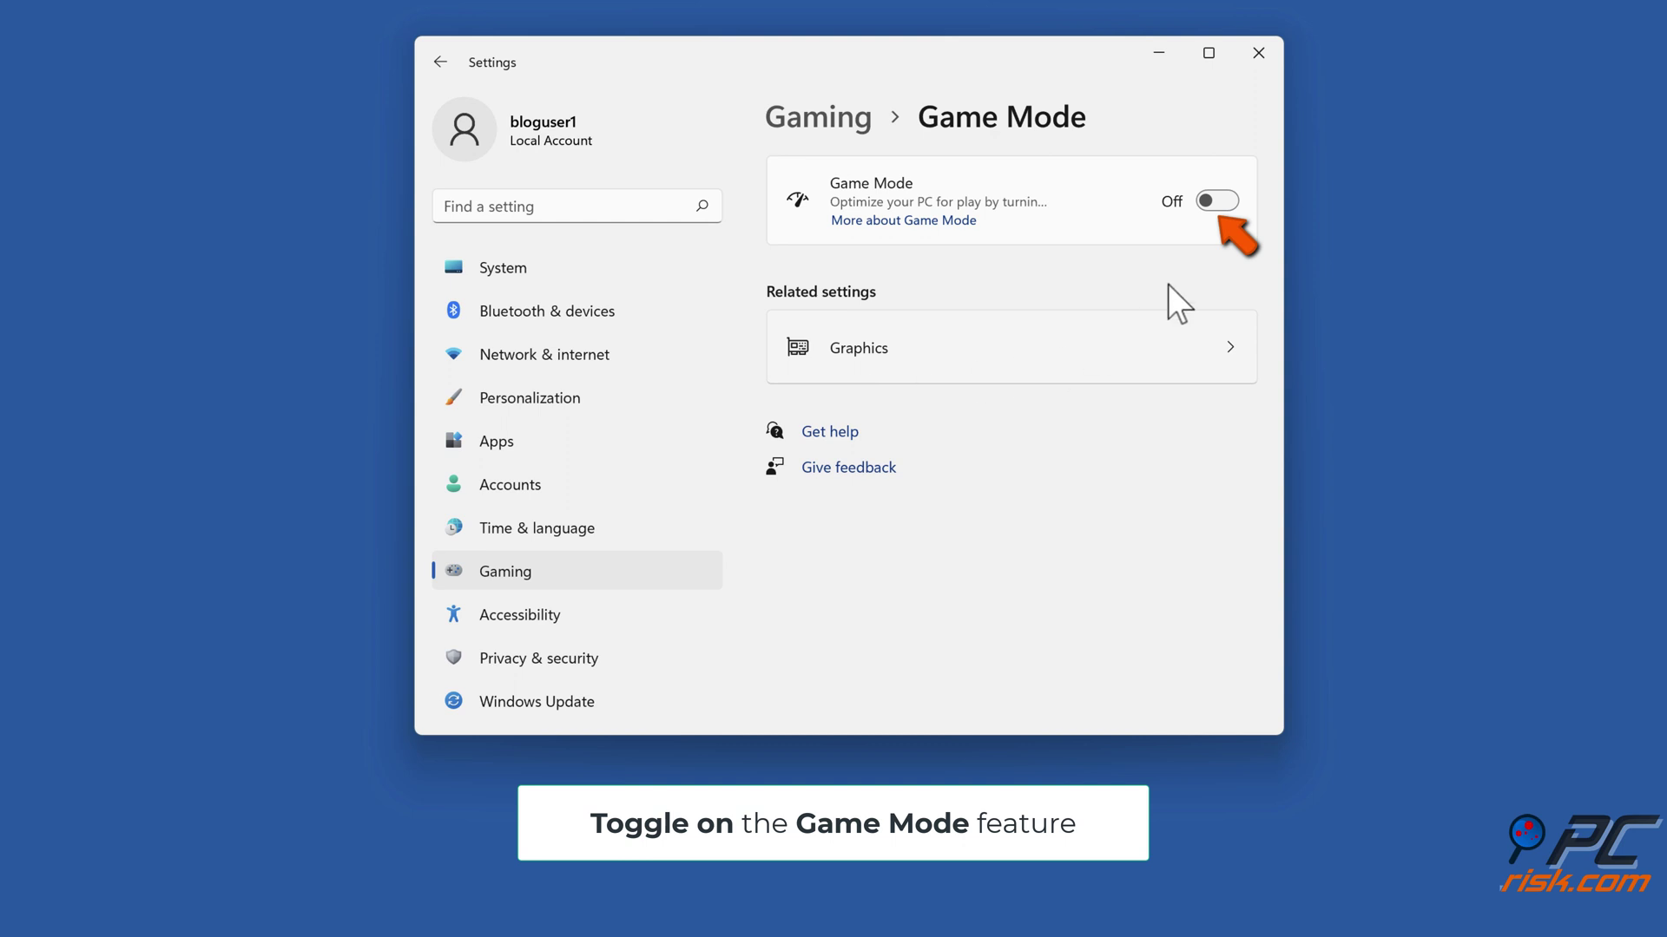
pyautogui.click(1219, 204)
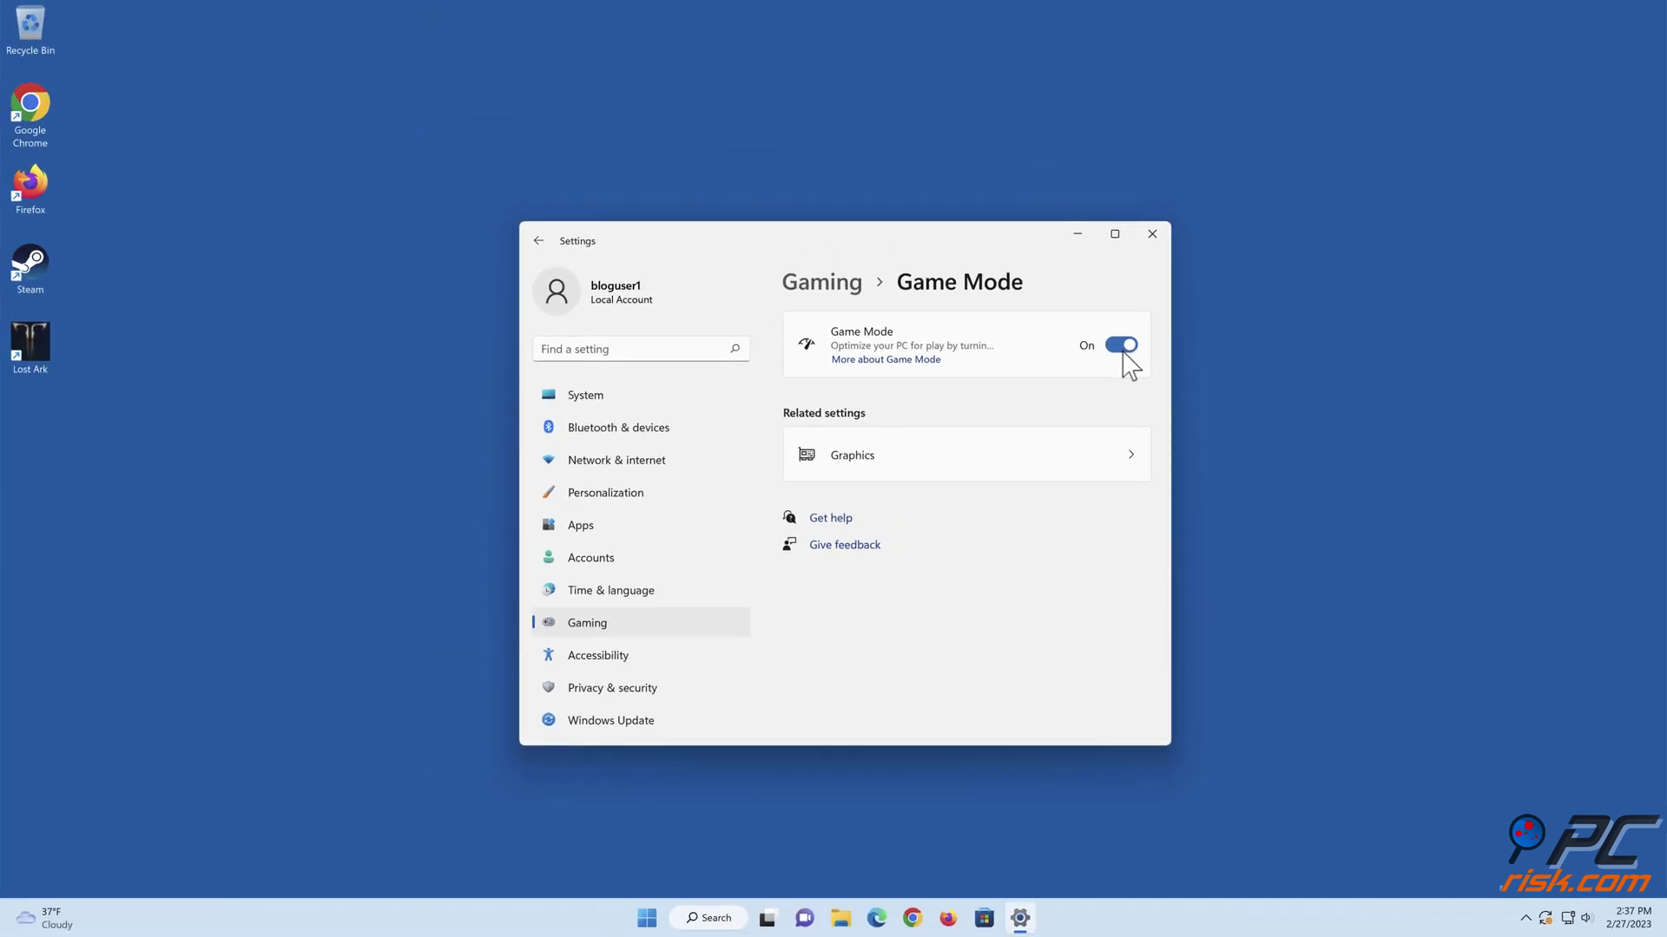
pyautogui.click(1151, 234)
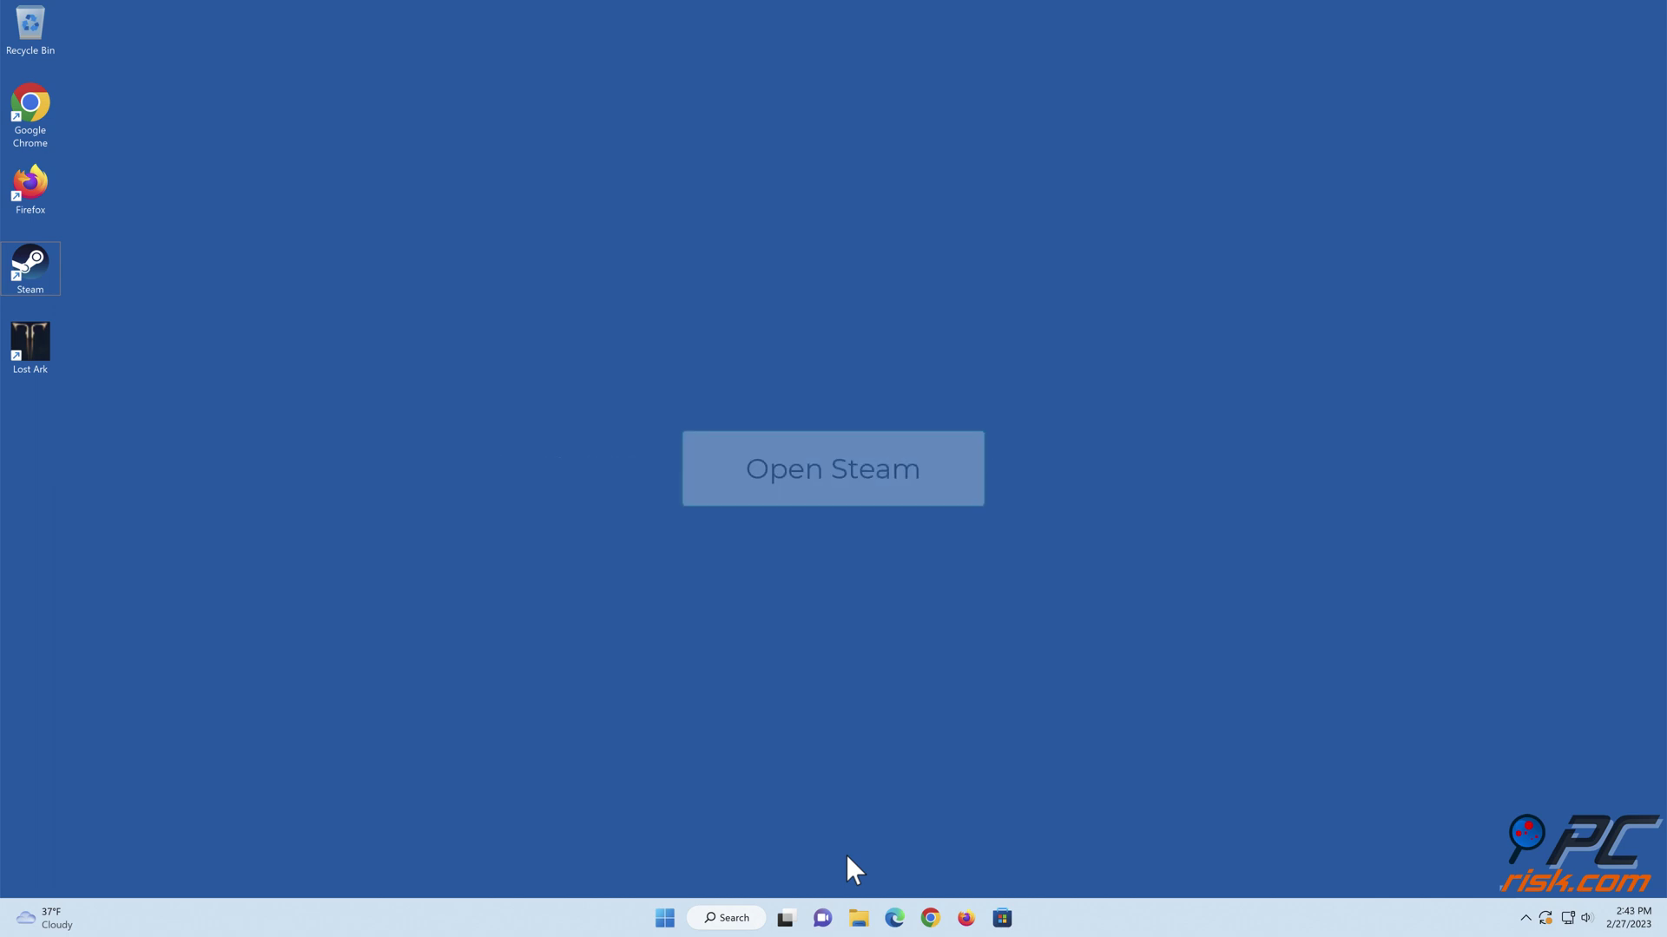
# Launch Steam, uncheck 'Enable the Steam Overlay while in-game' under In-Game settings, and confirm with OK
pyautogui.doubleClick(40, 276)
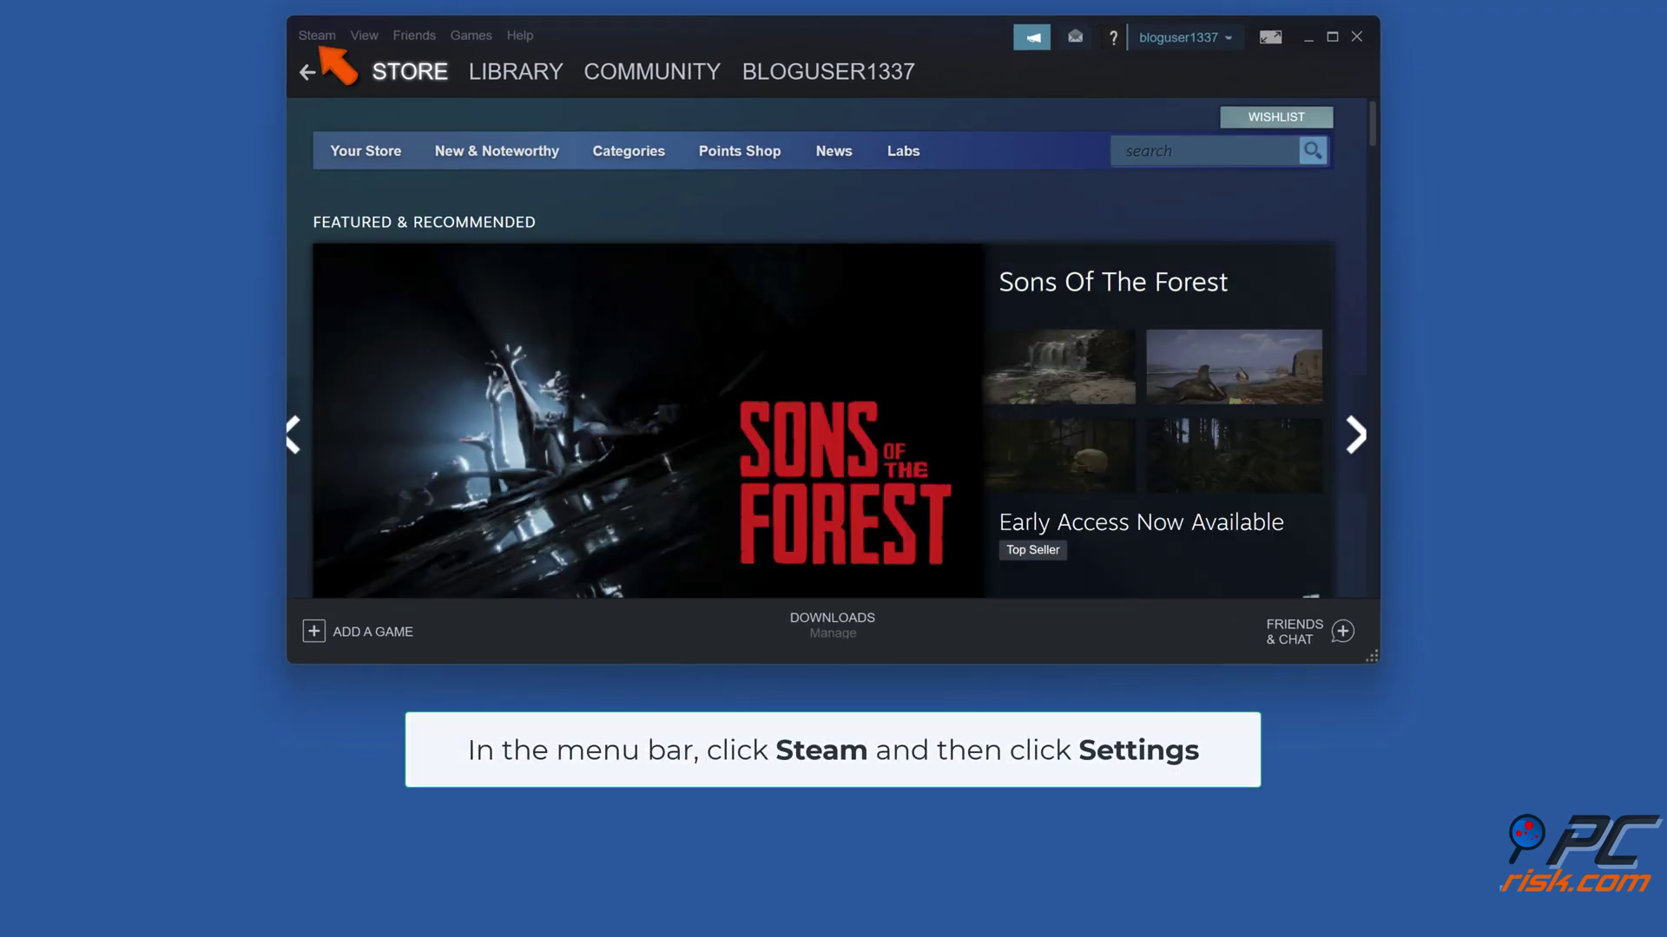
pyautogui.click(318, 39)
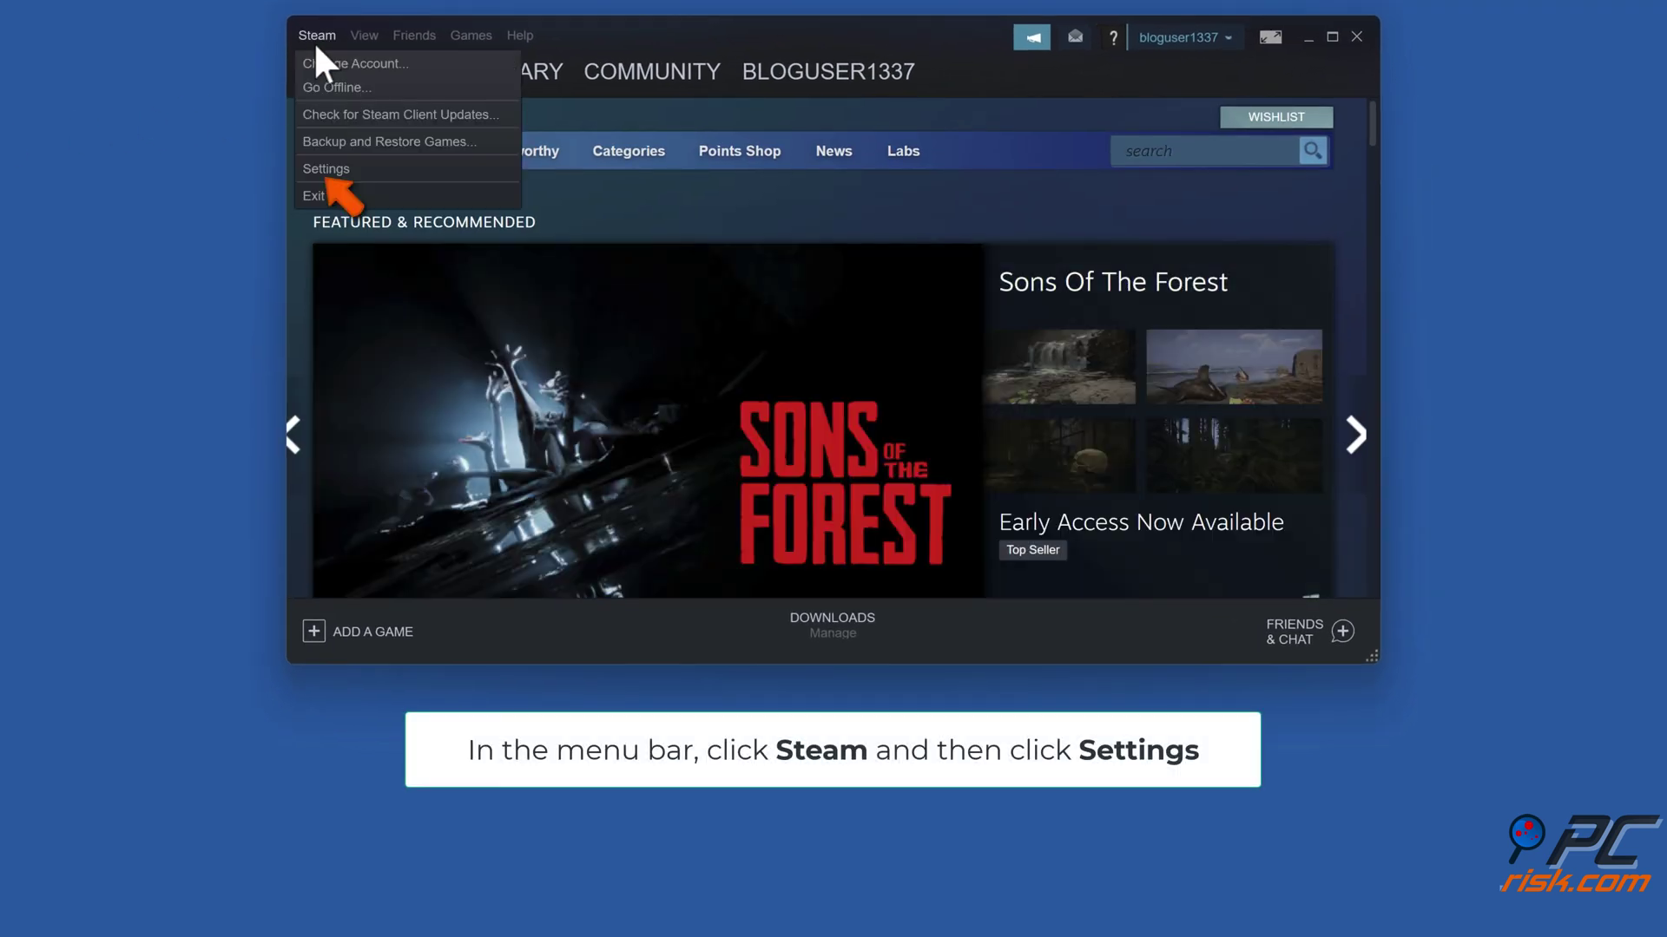
pyautogui.click(323, 172)
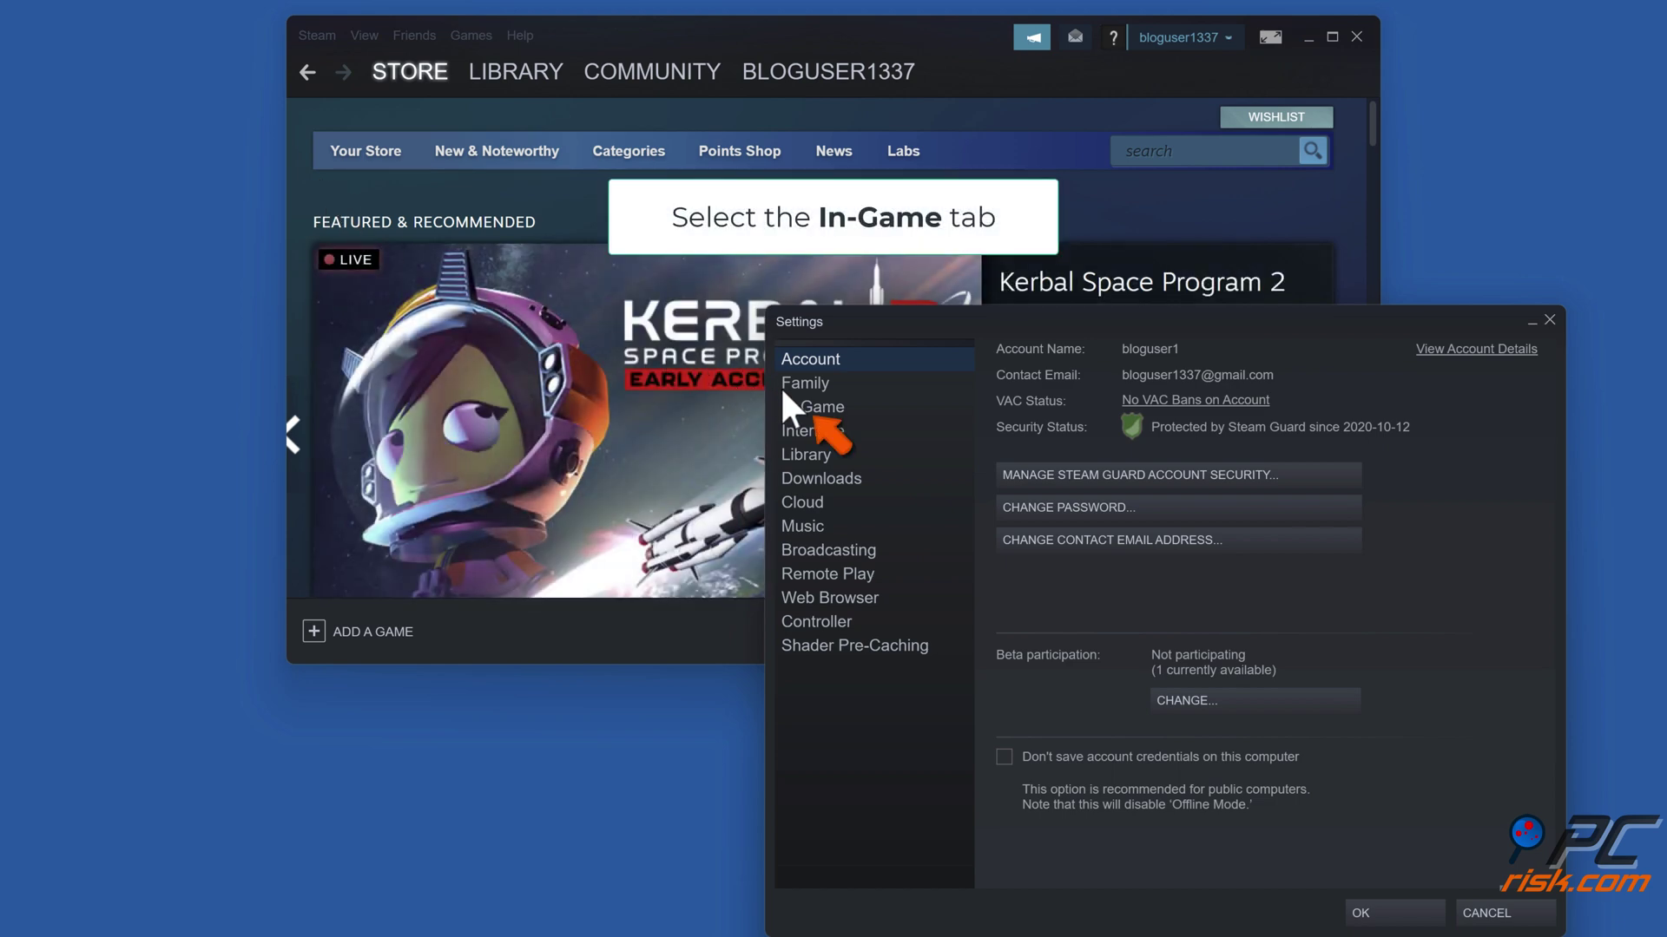
pyautogui.click(806, 408)
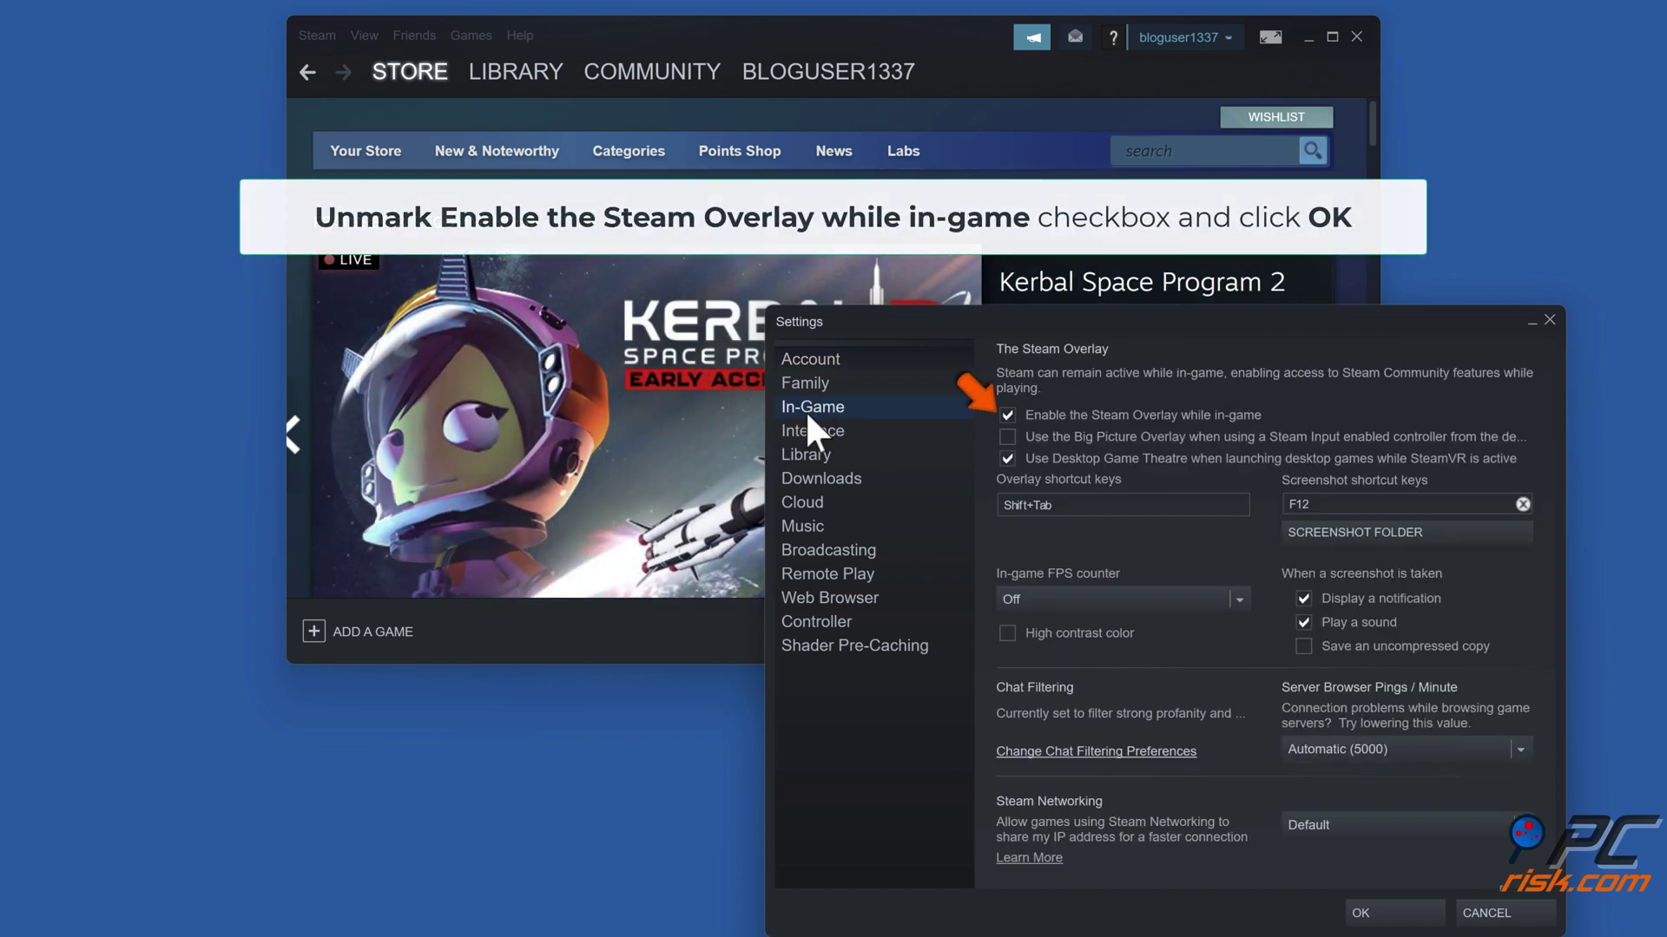
pyautogui.click(1007, 417)
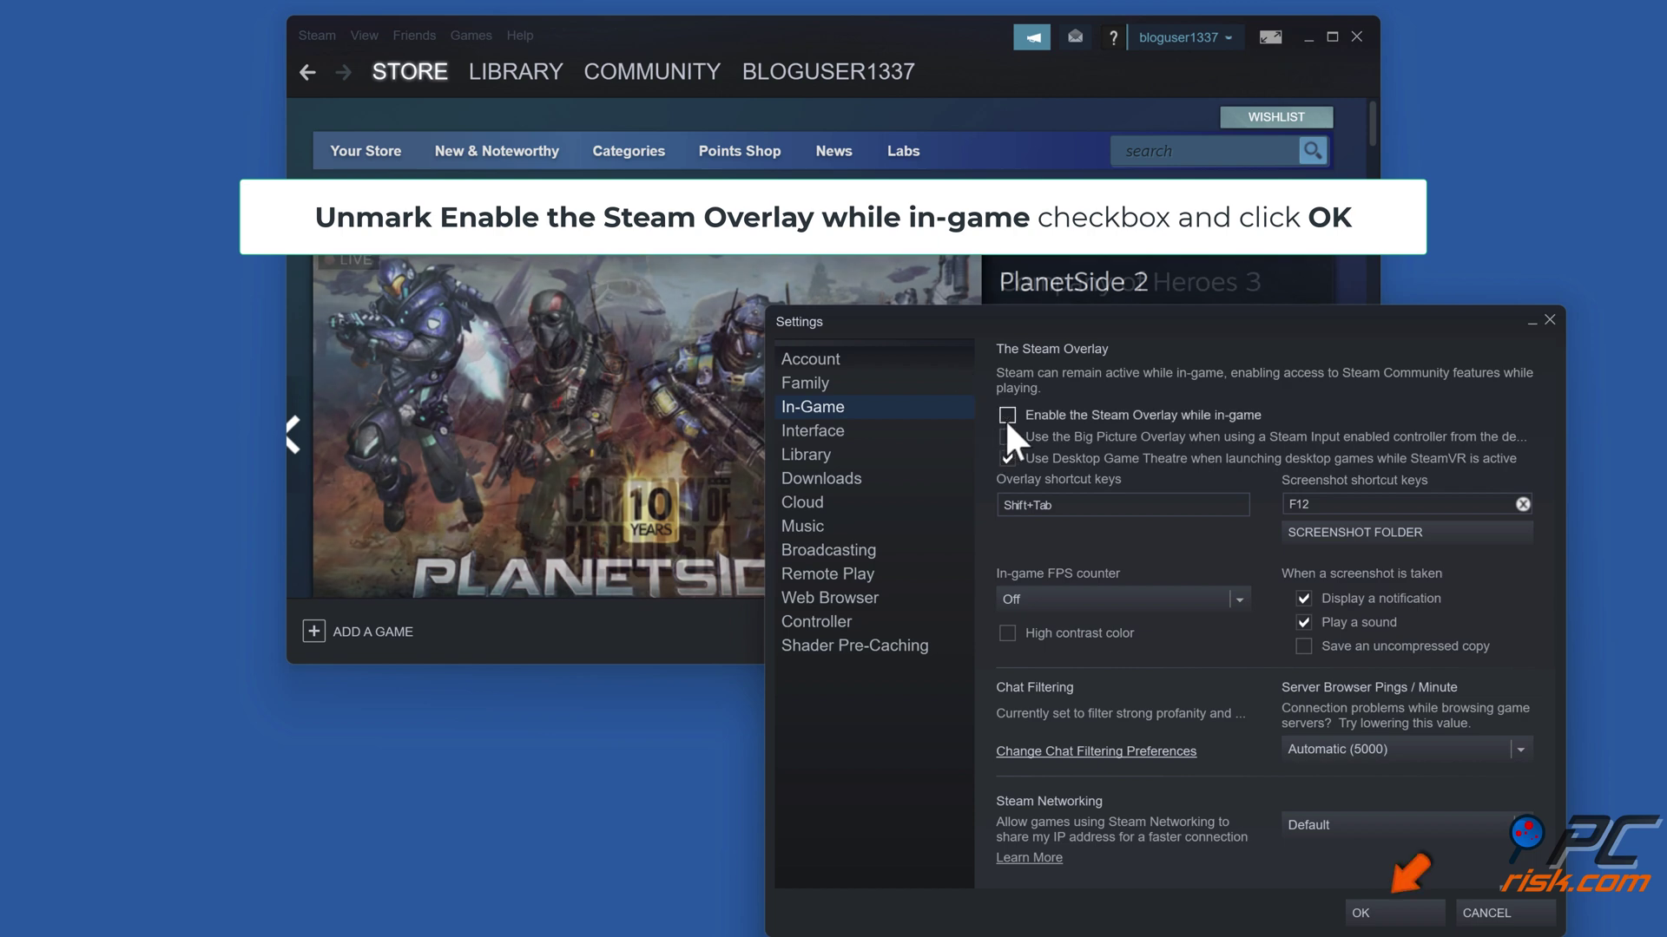
pyautogui.click(1406, 920)
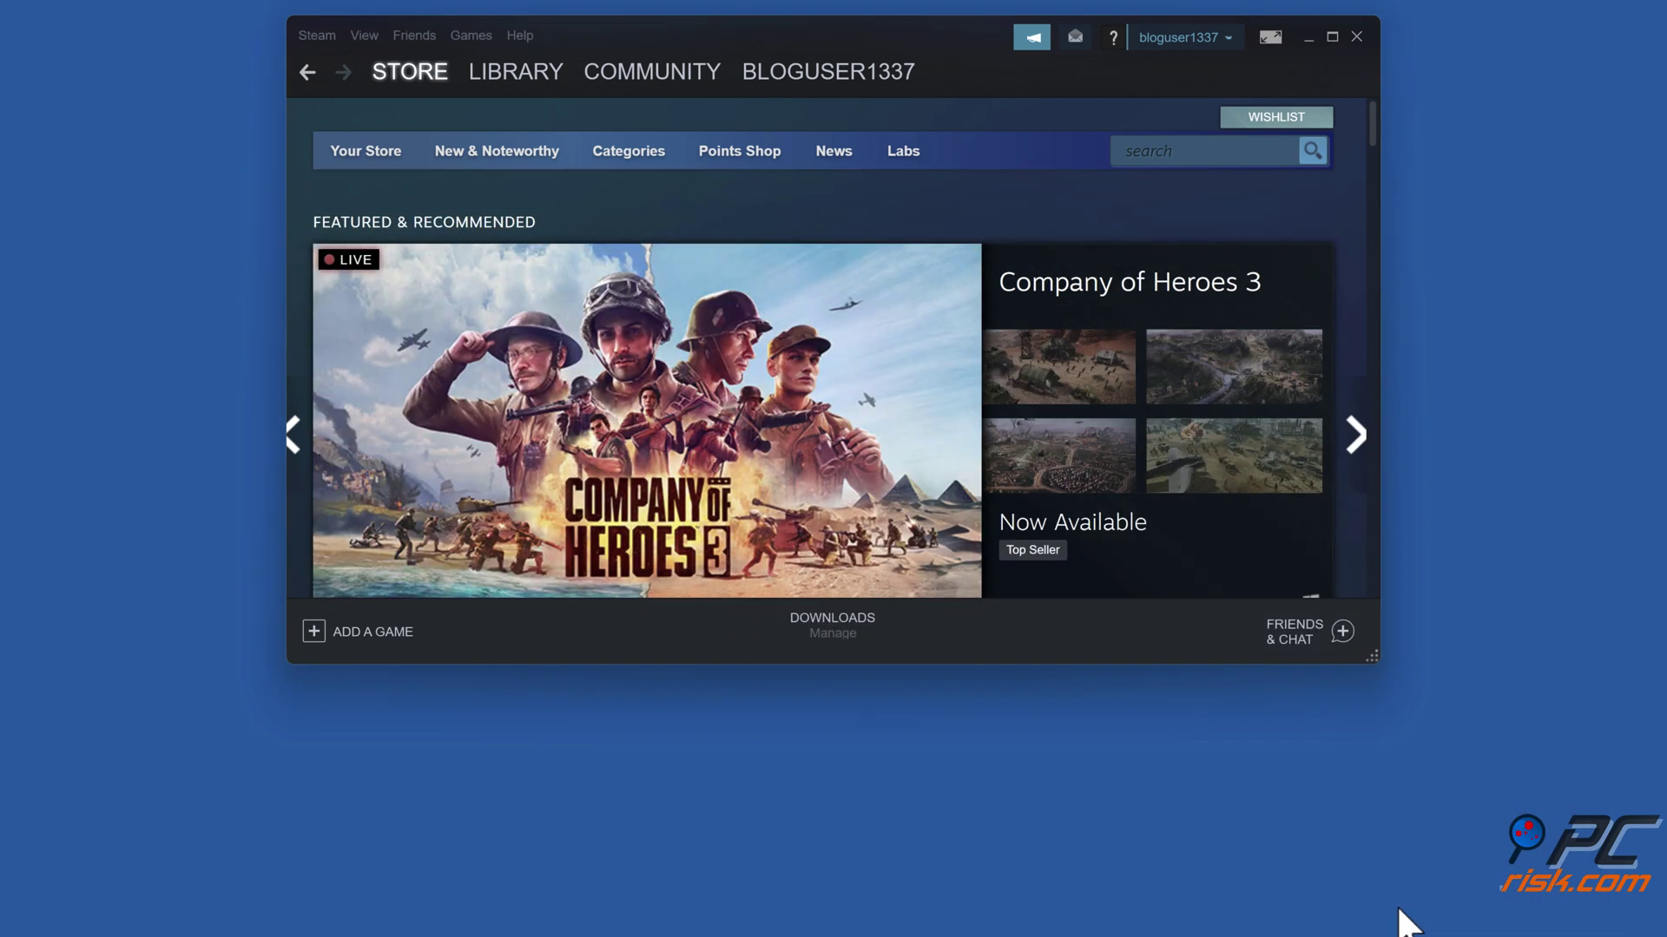
# Exit Steam completely, relaunch it, dismiss the promo popup, and close its window
pyautogui.click(318, 36)
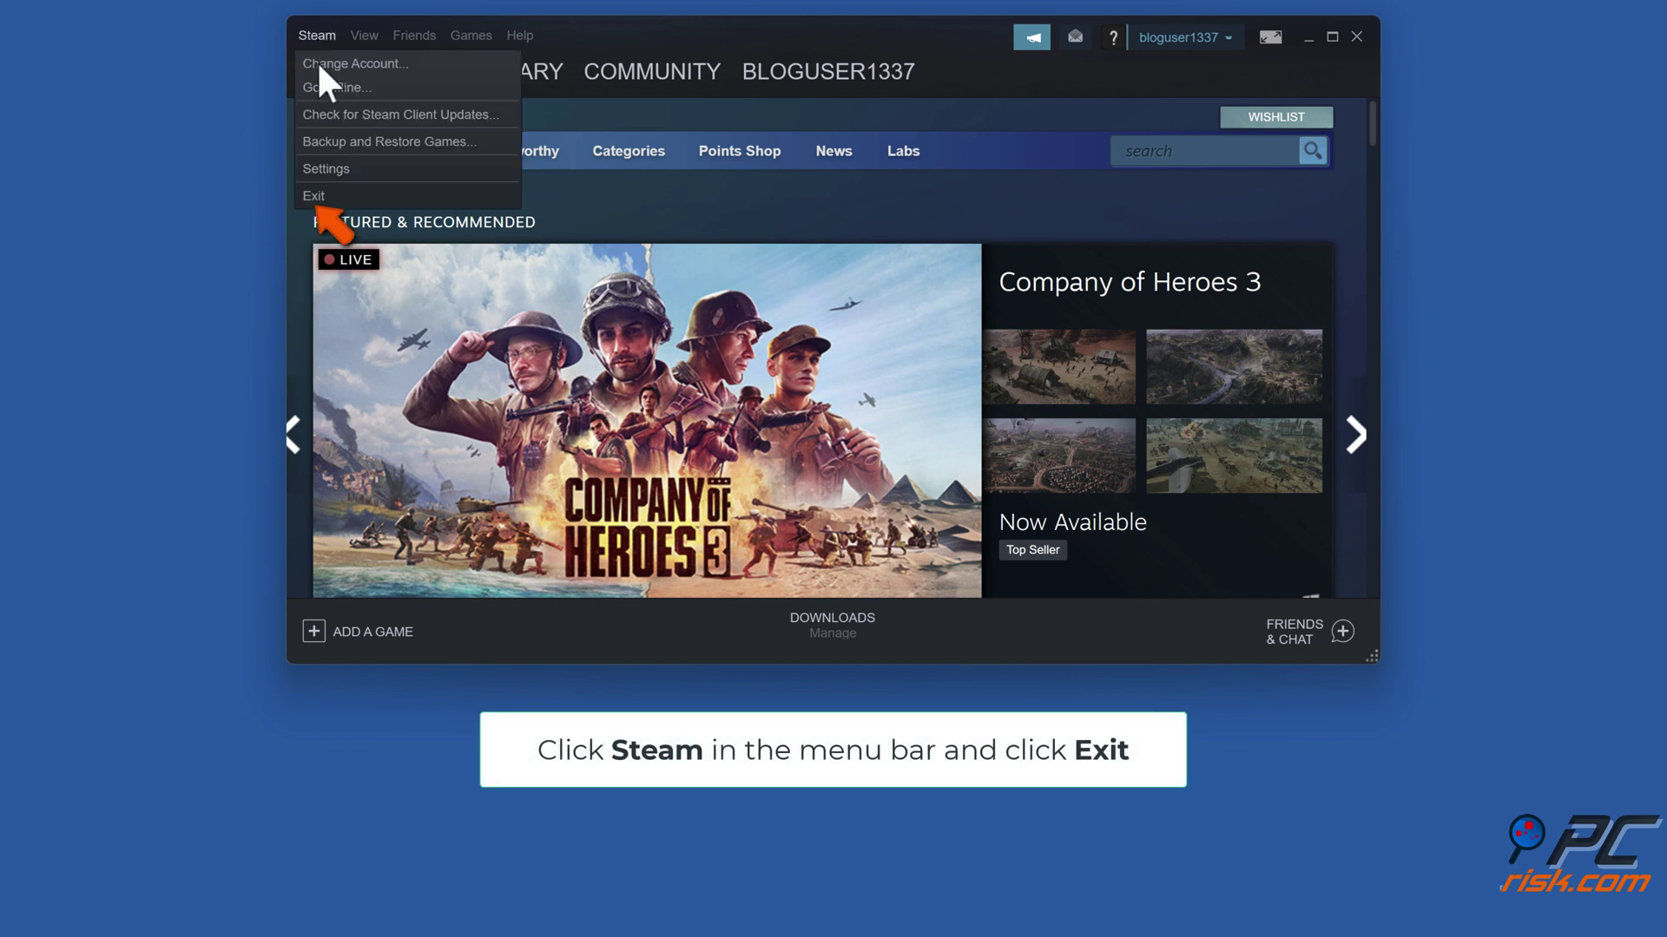
pyautogui.click(320, 195)
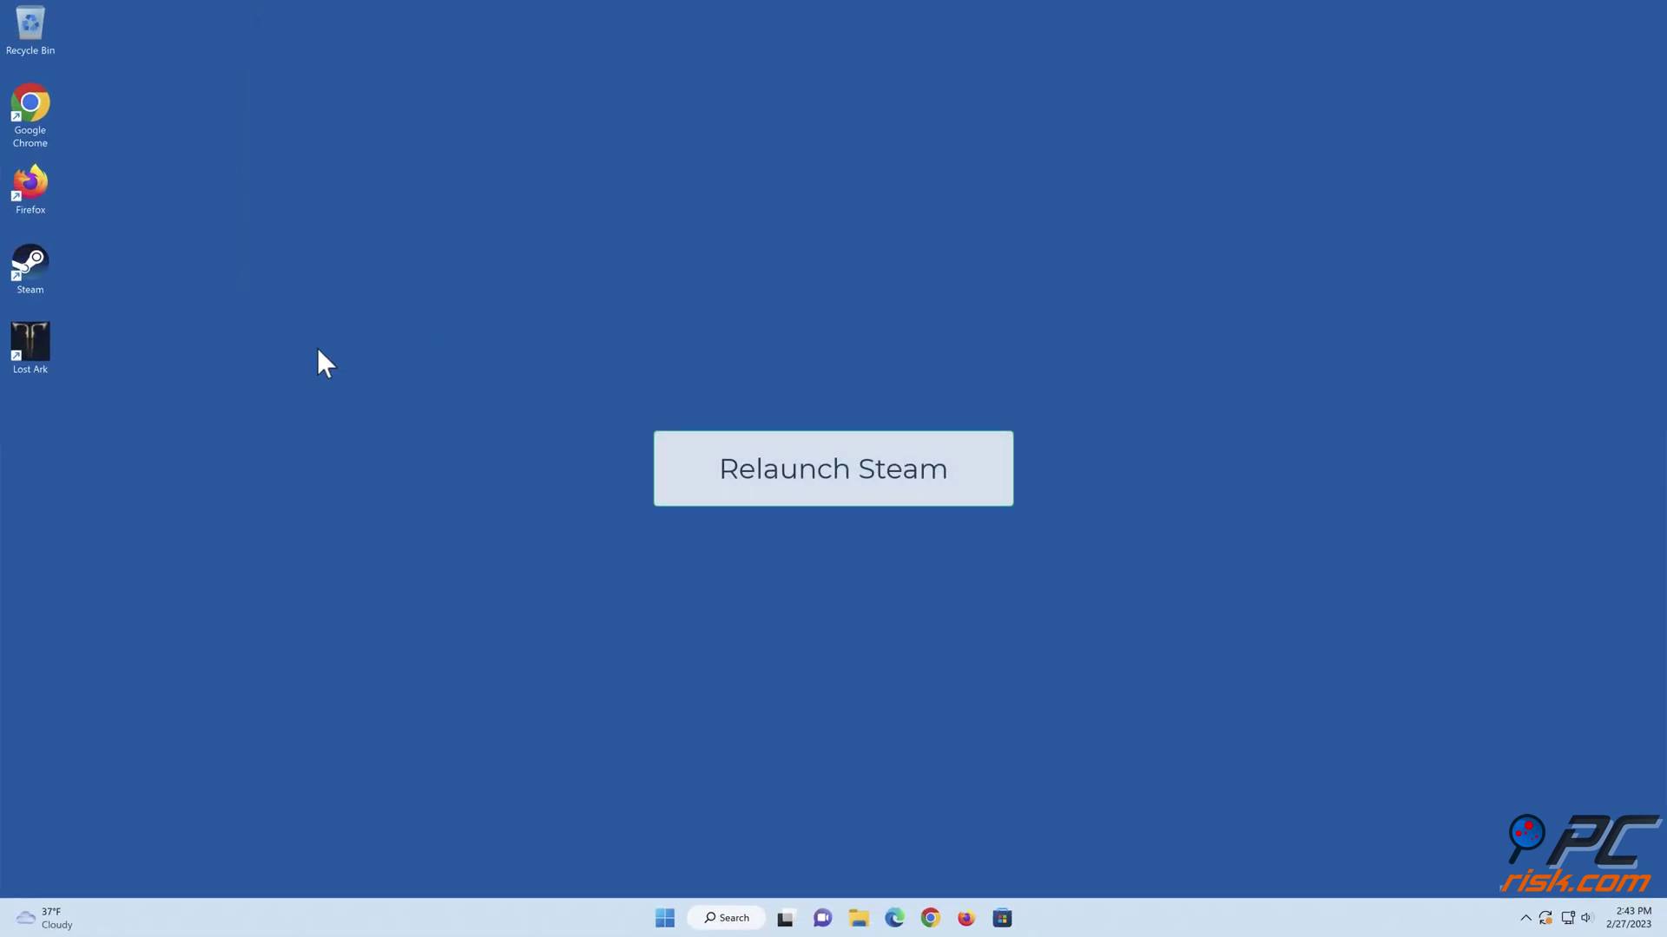
pyautogui.doubleClick(19, 279)
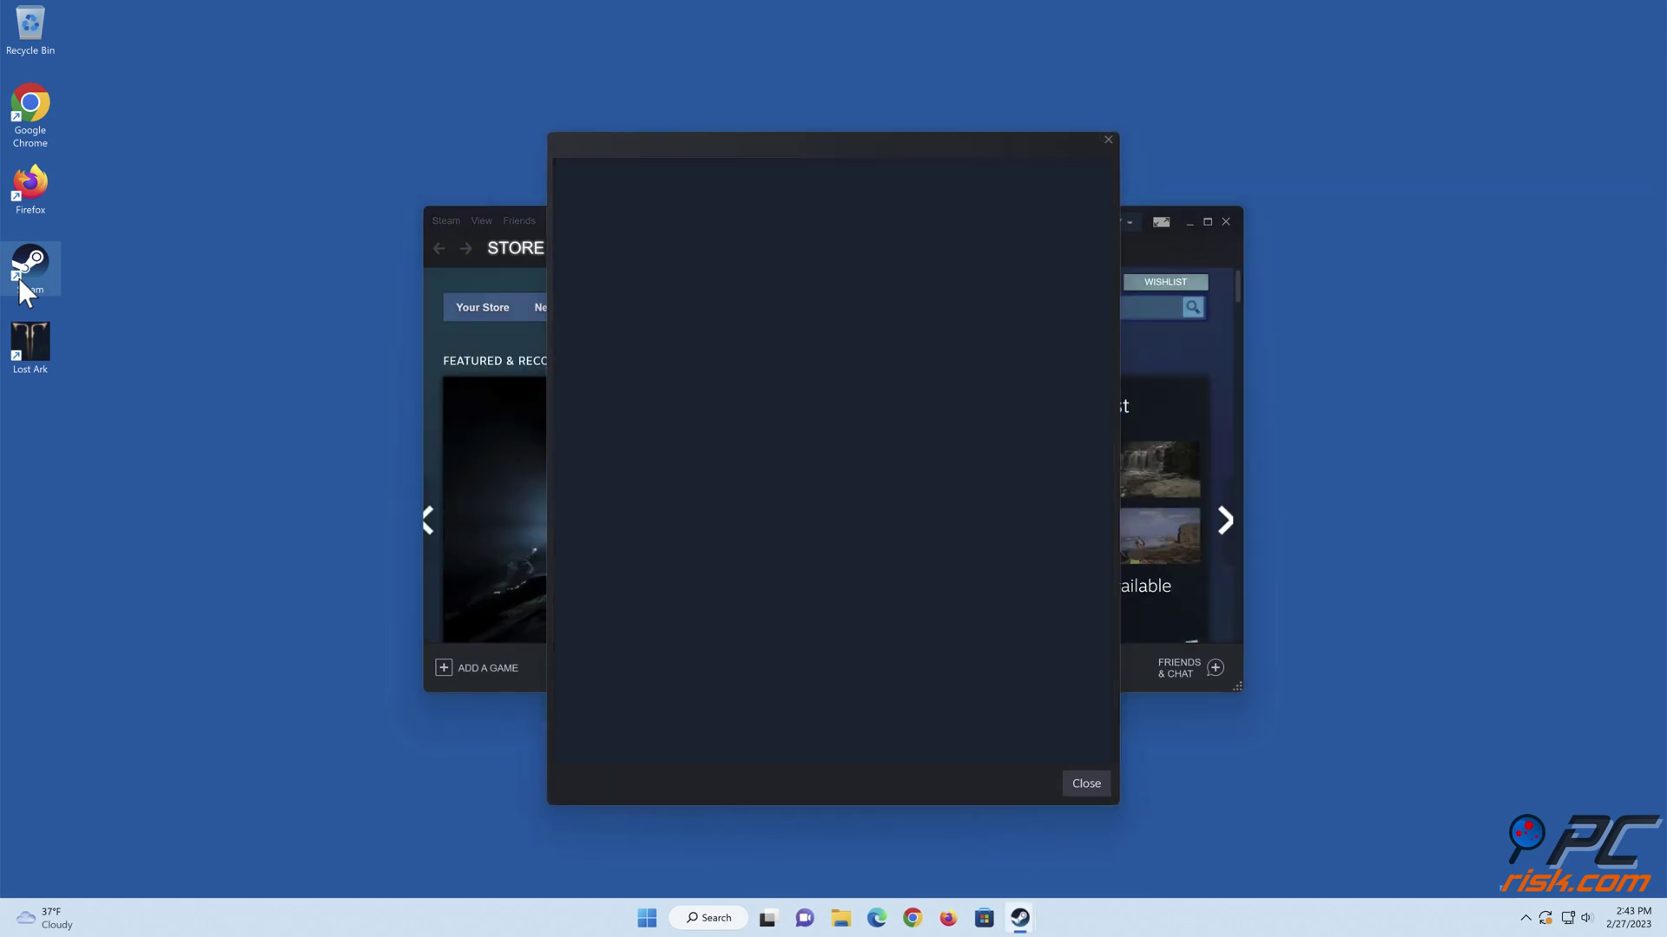
pyautogui.click(1076, 785)
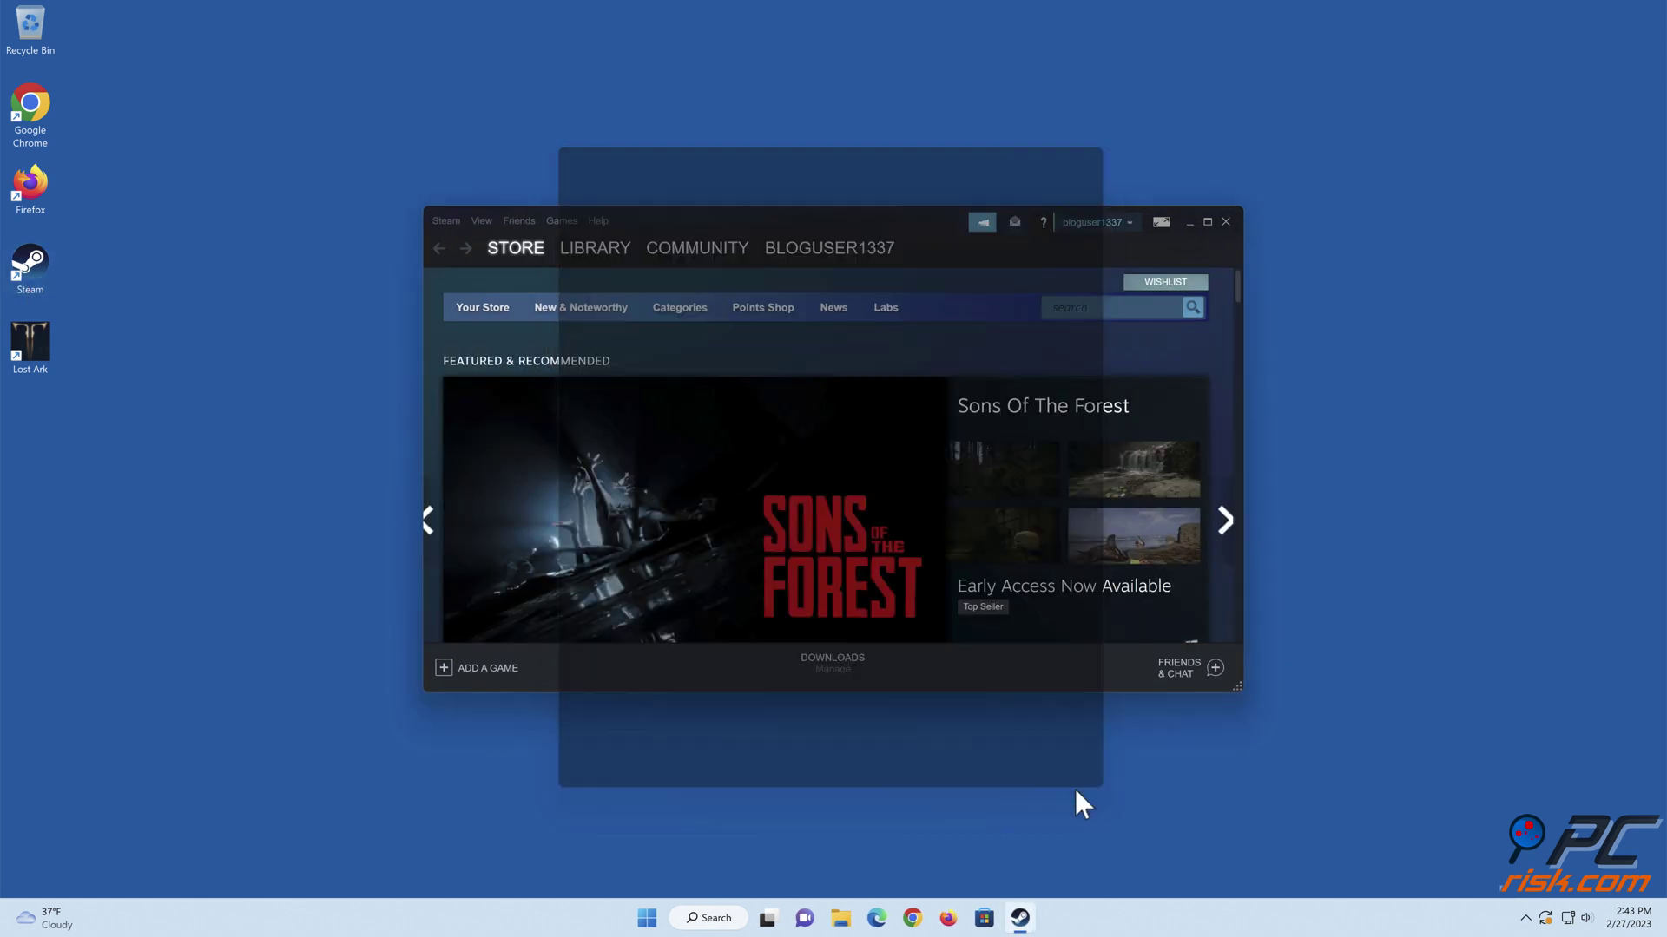
pyautogui.click(1224, 221)
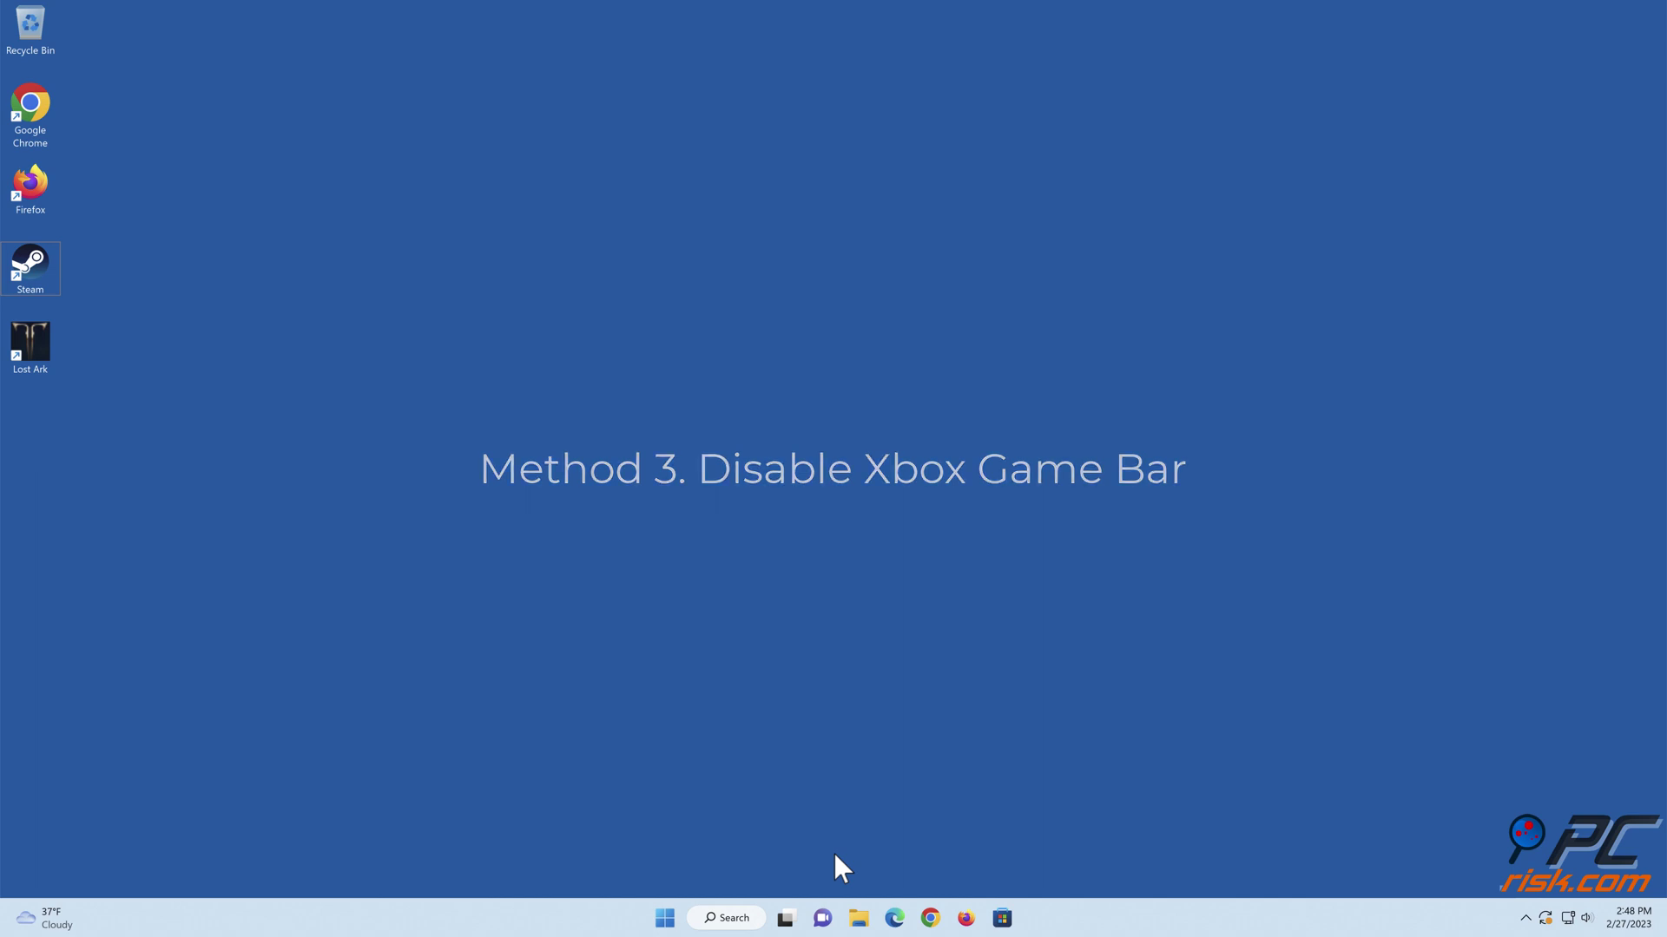
# Turn off the controller button opening Xbox Game Bar in Gaming settings
pyautogui.rightClick(666, 918)
pyautogui.click(614, 749)
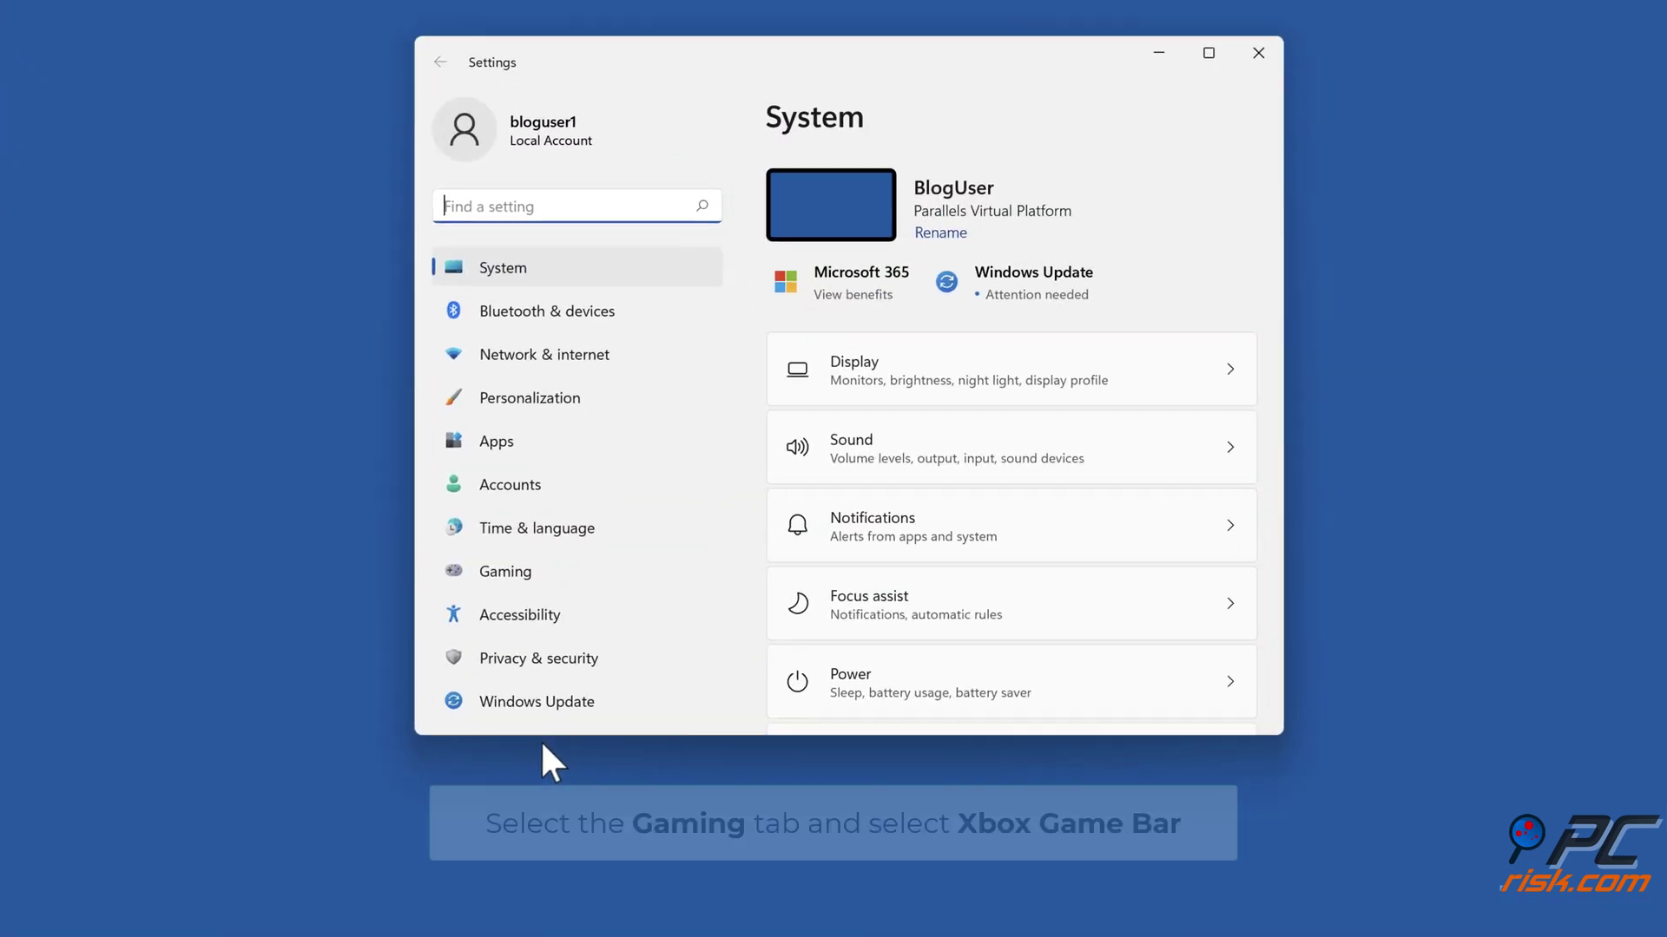
pyautogui.click(506, 574)
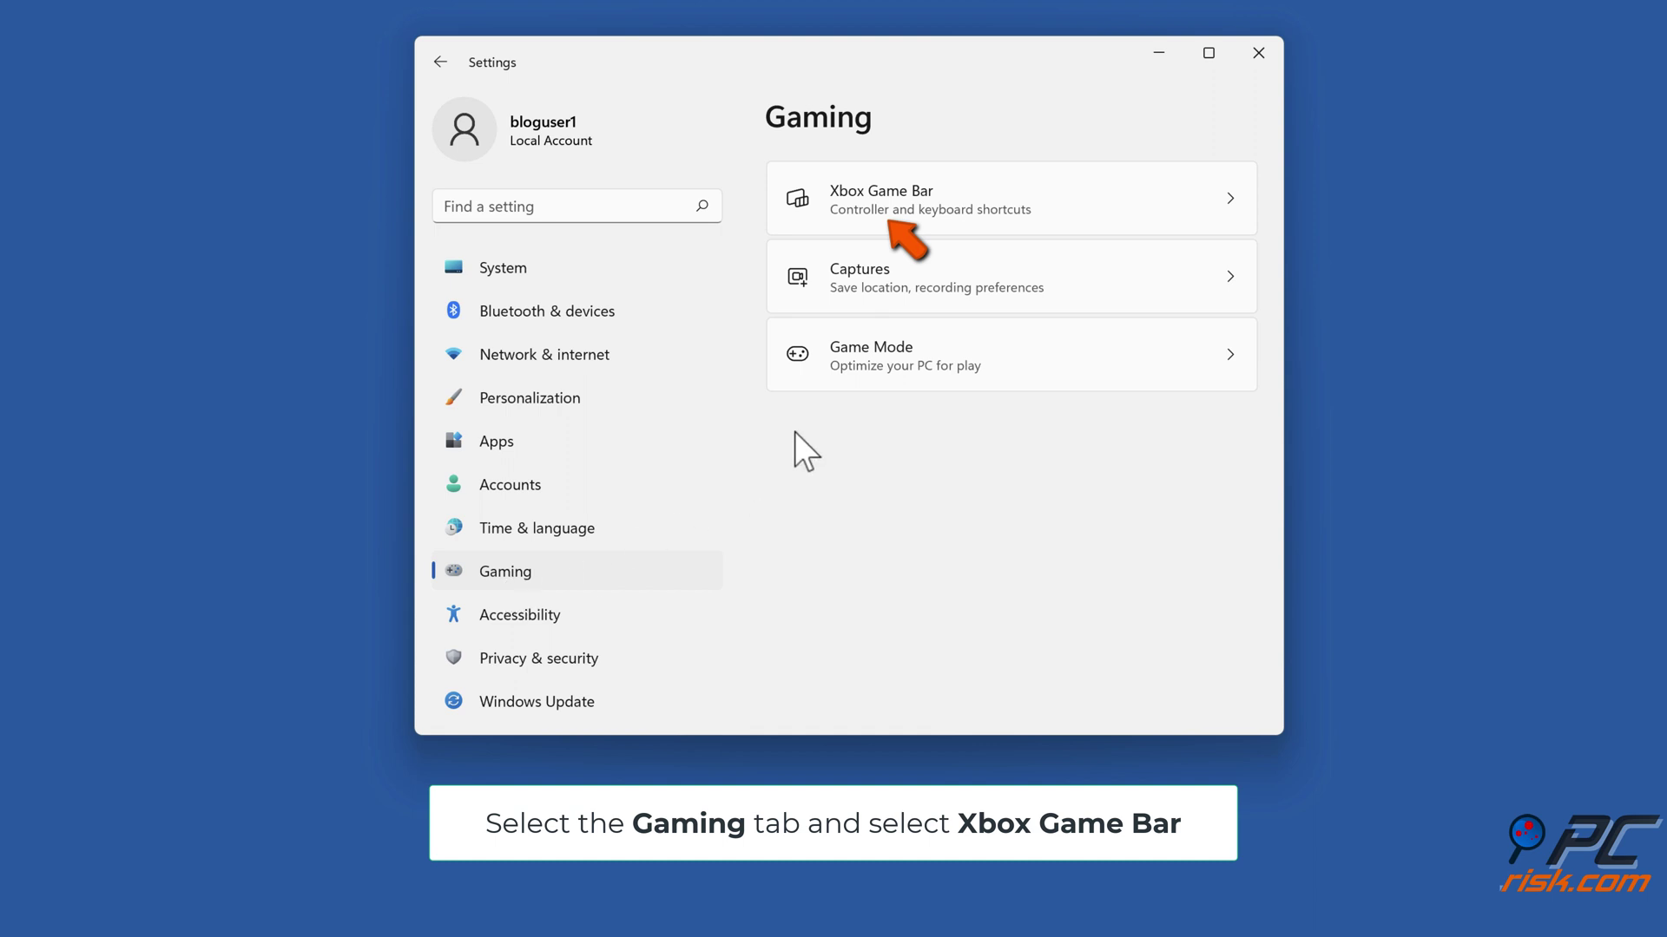
pyautogui.click(877, 224)
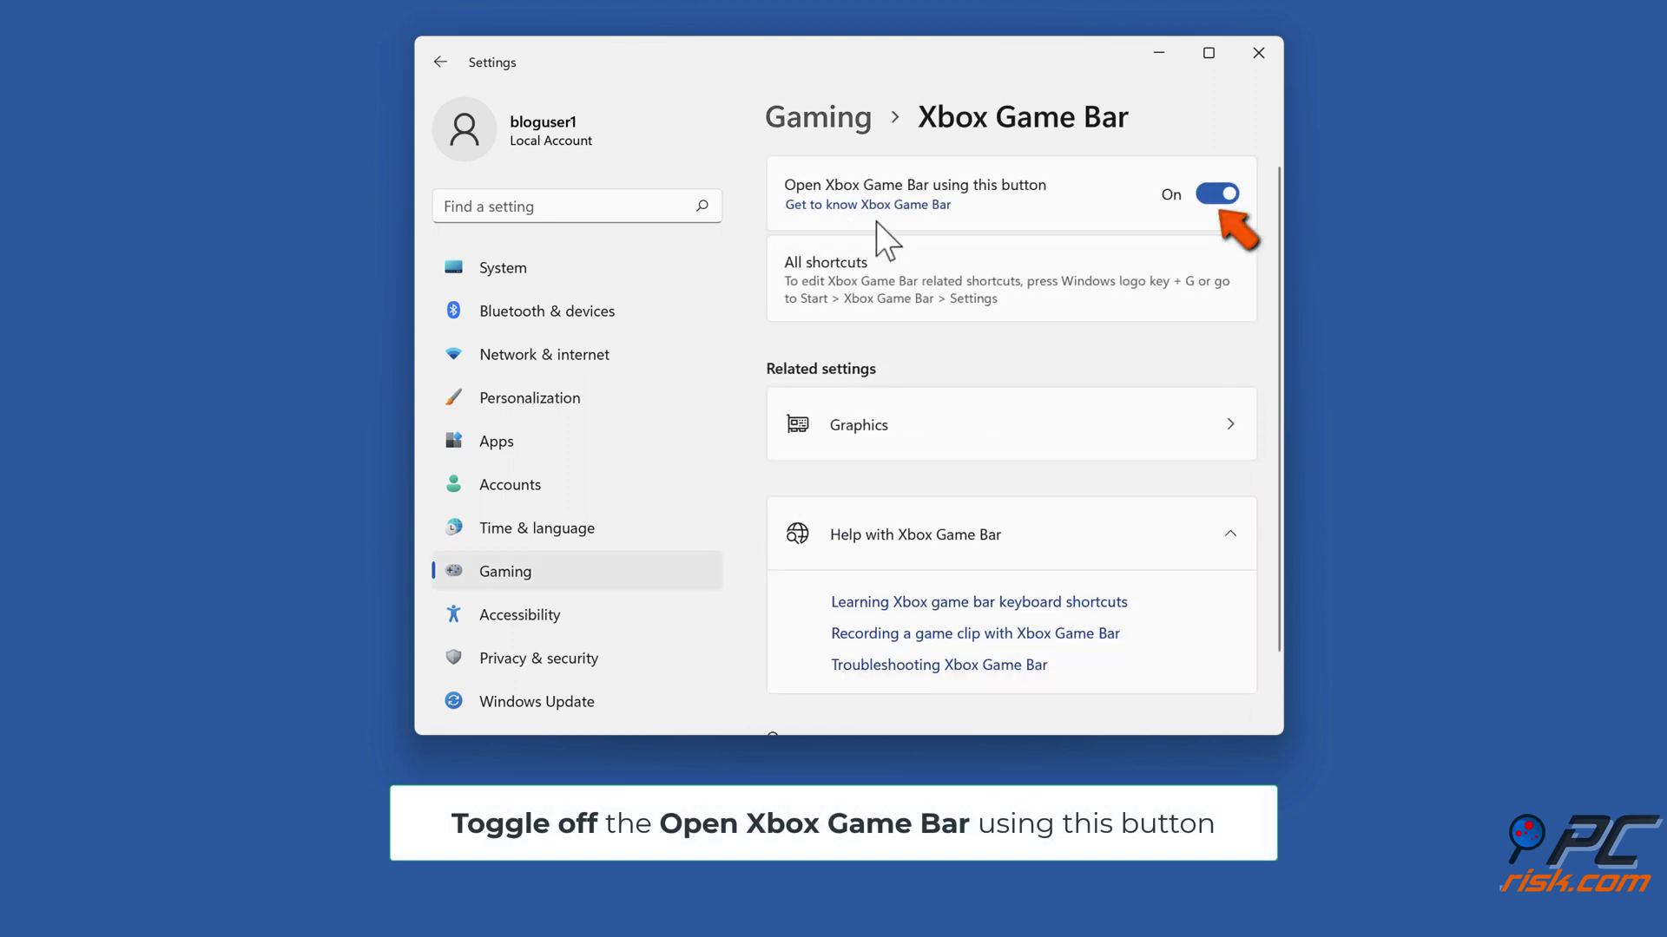
pyautogui.click(1226, 199)
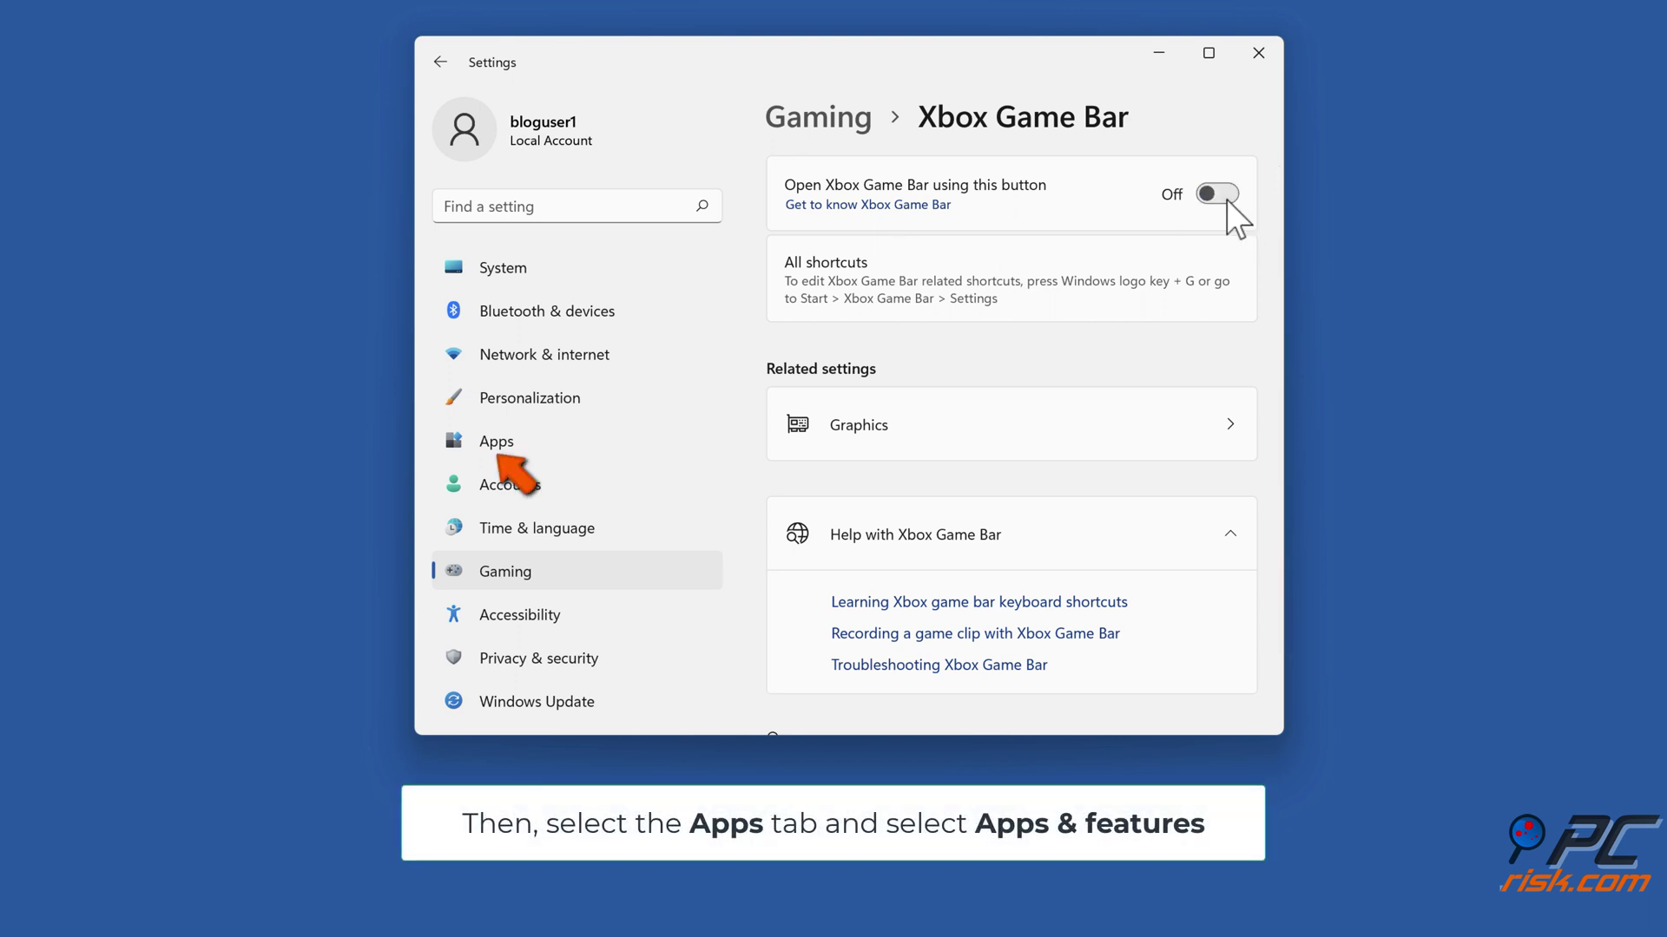
# Set Xbox Game Bar's background permission to Never in its advanced options and terminate it
pyautogui.click(509, 448)
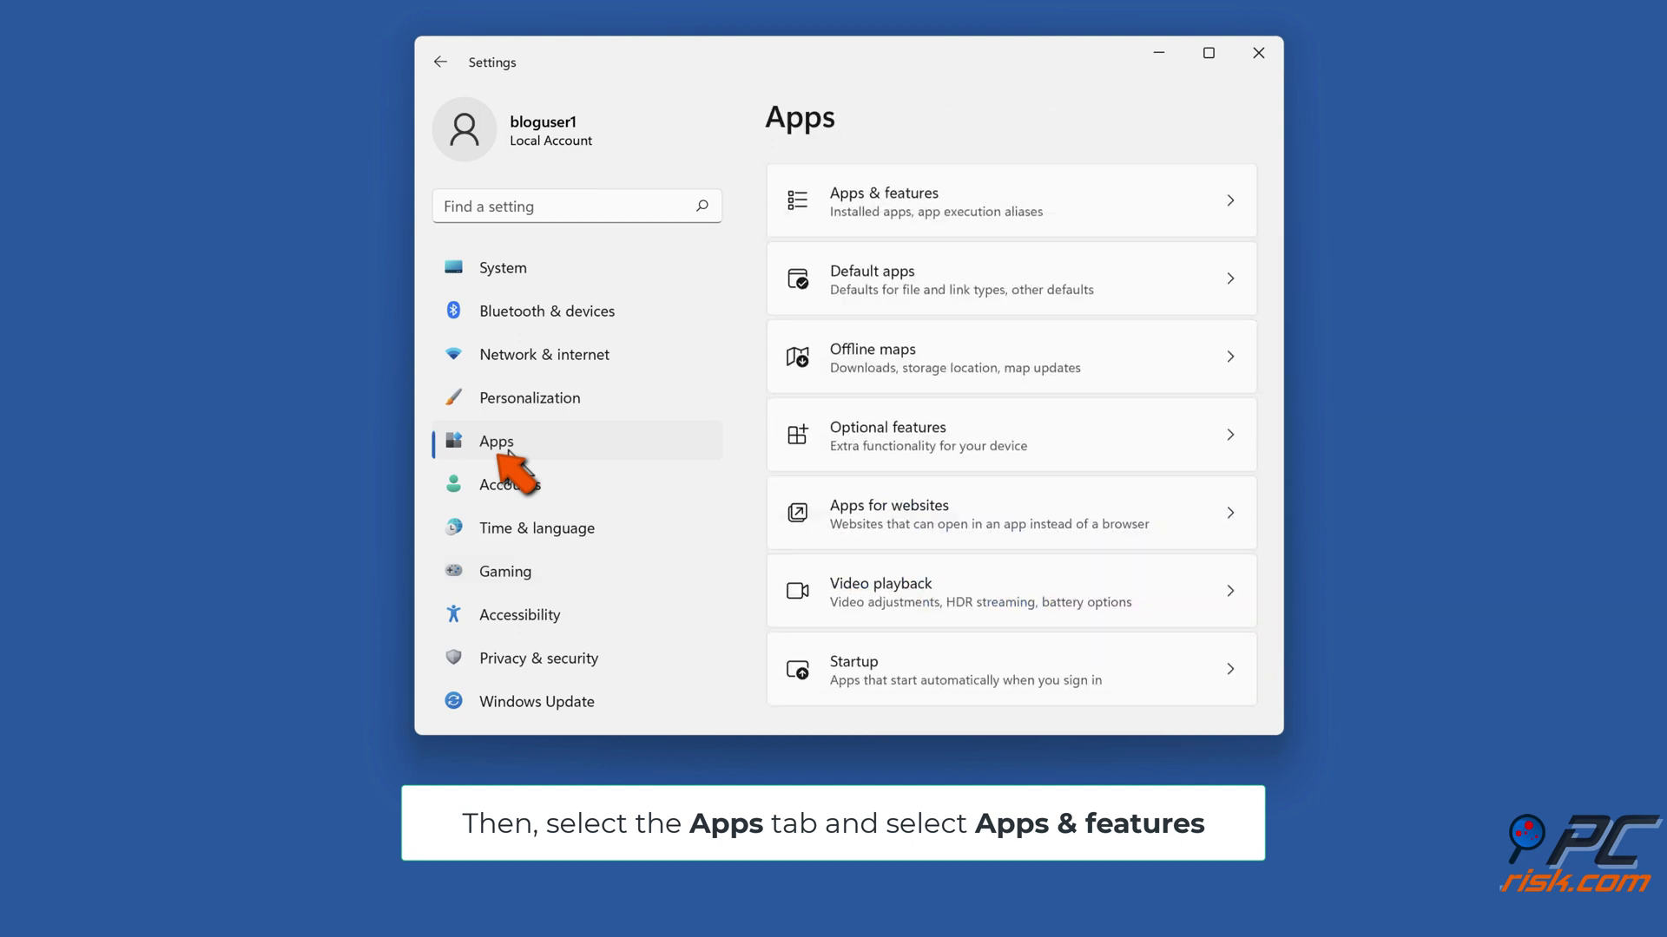
pyautogui.click(894, 221)
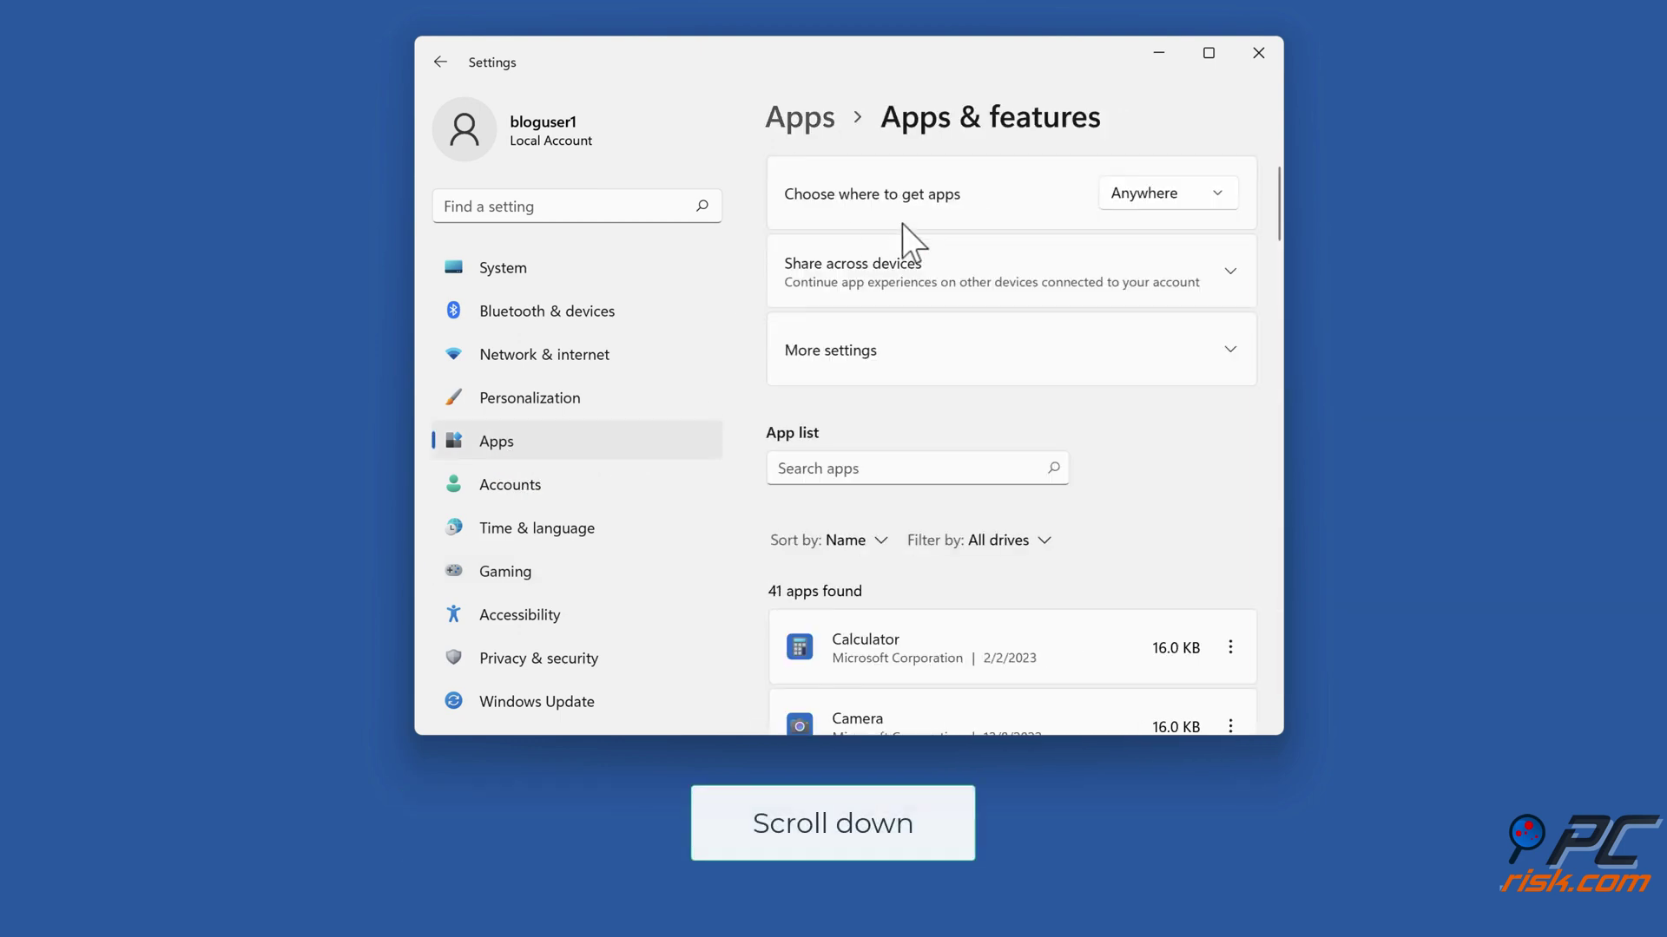
pyautogui.scroll(-20, 1033, 340)
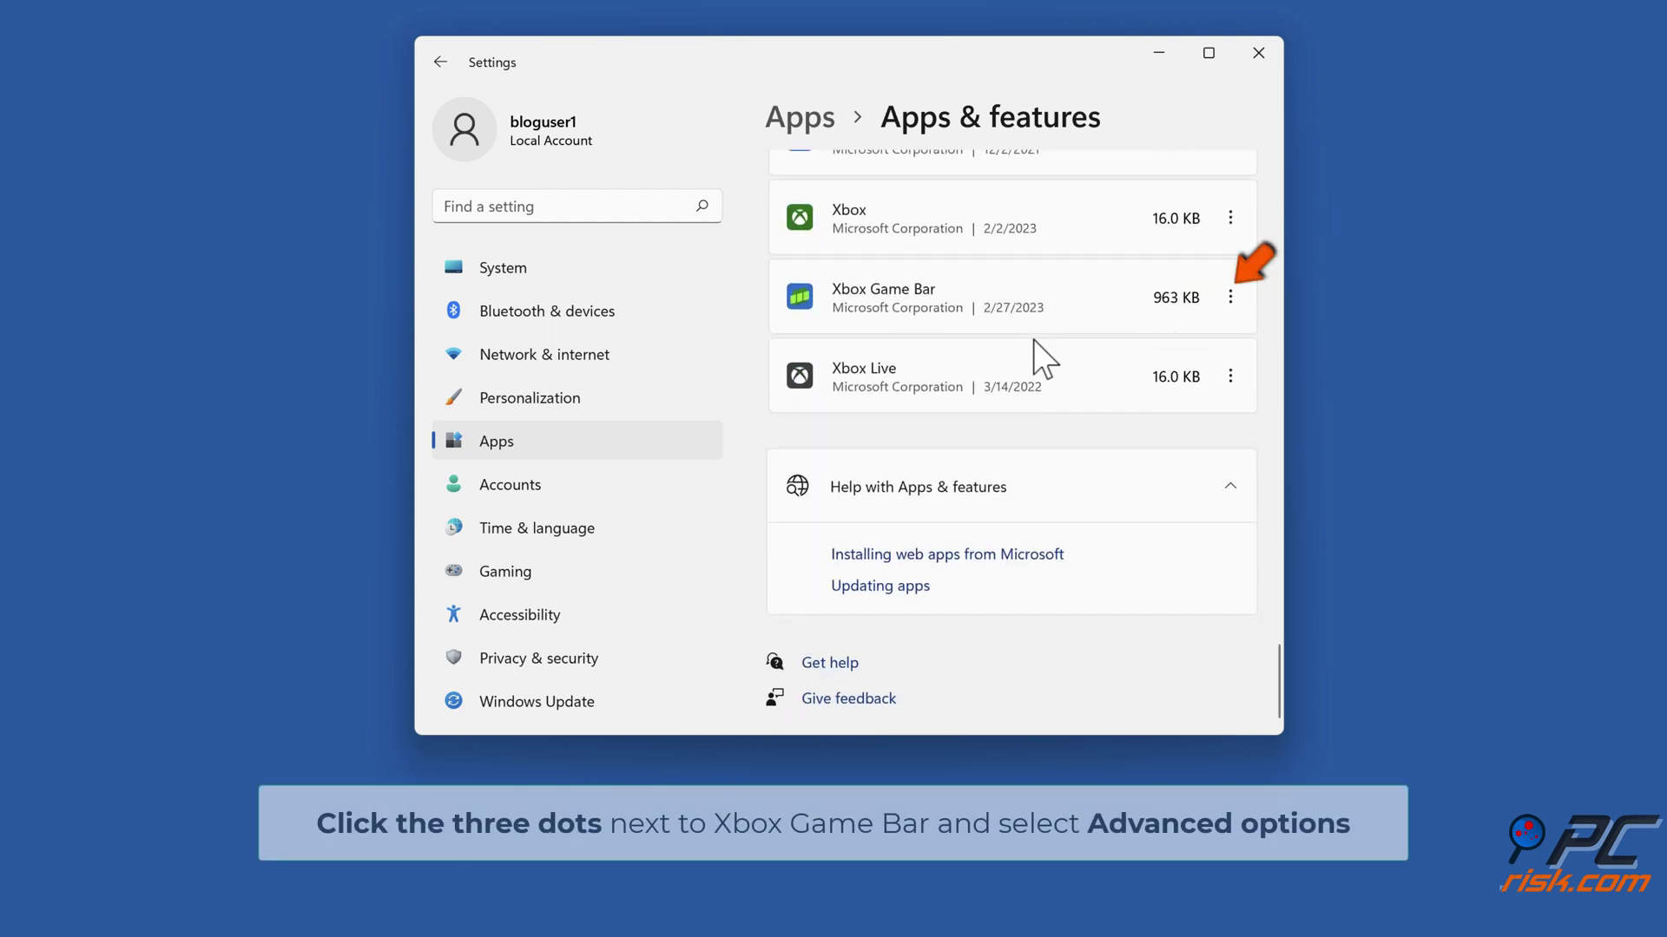
pyautogui.click(1230, 296)
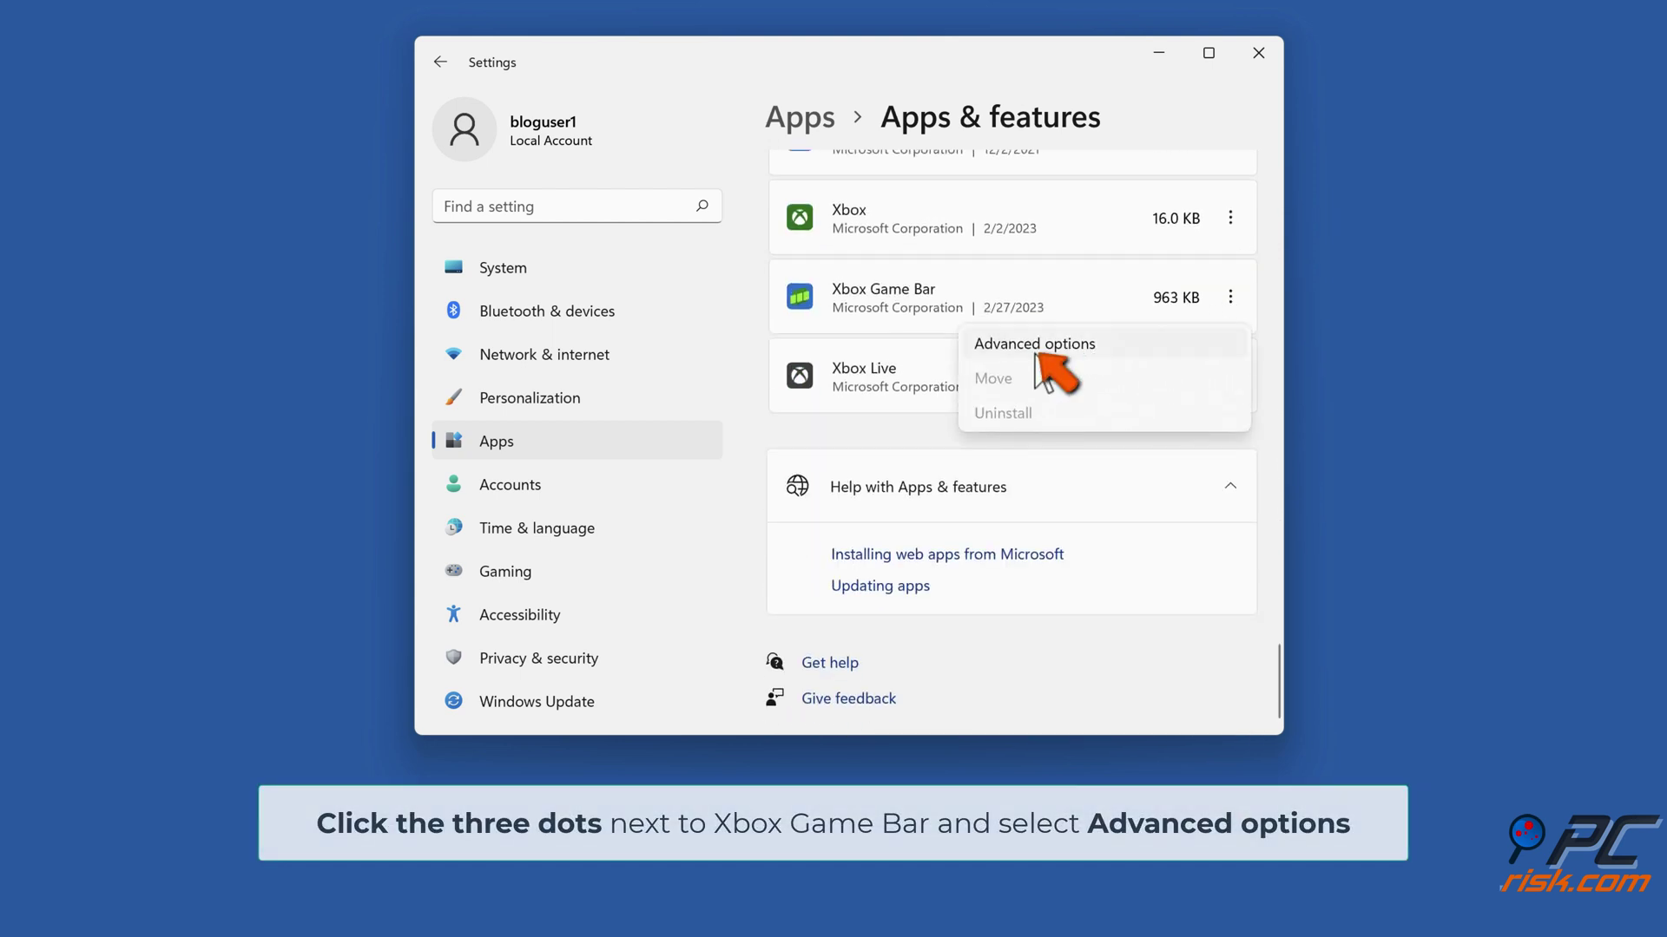
pyautogui.click(1037, 347)
pyautogui.scroll(-4, 1033, 353)
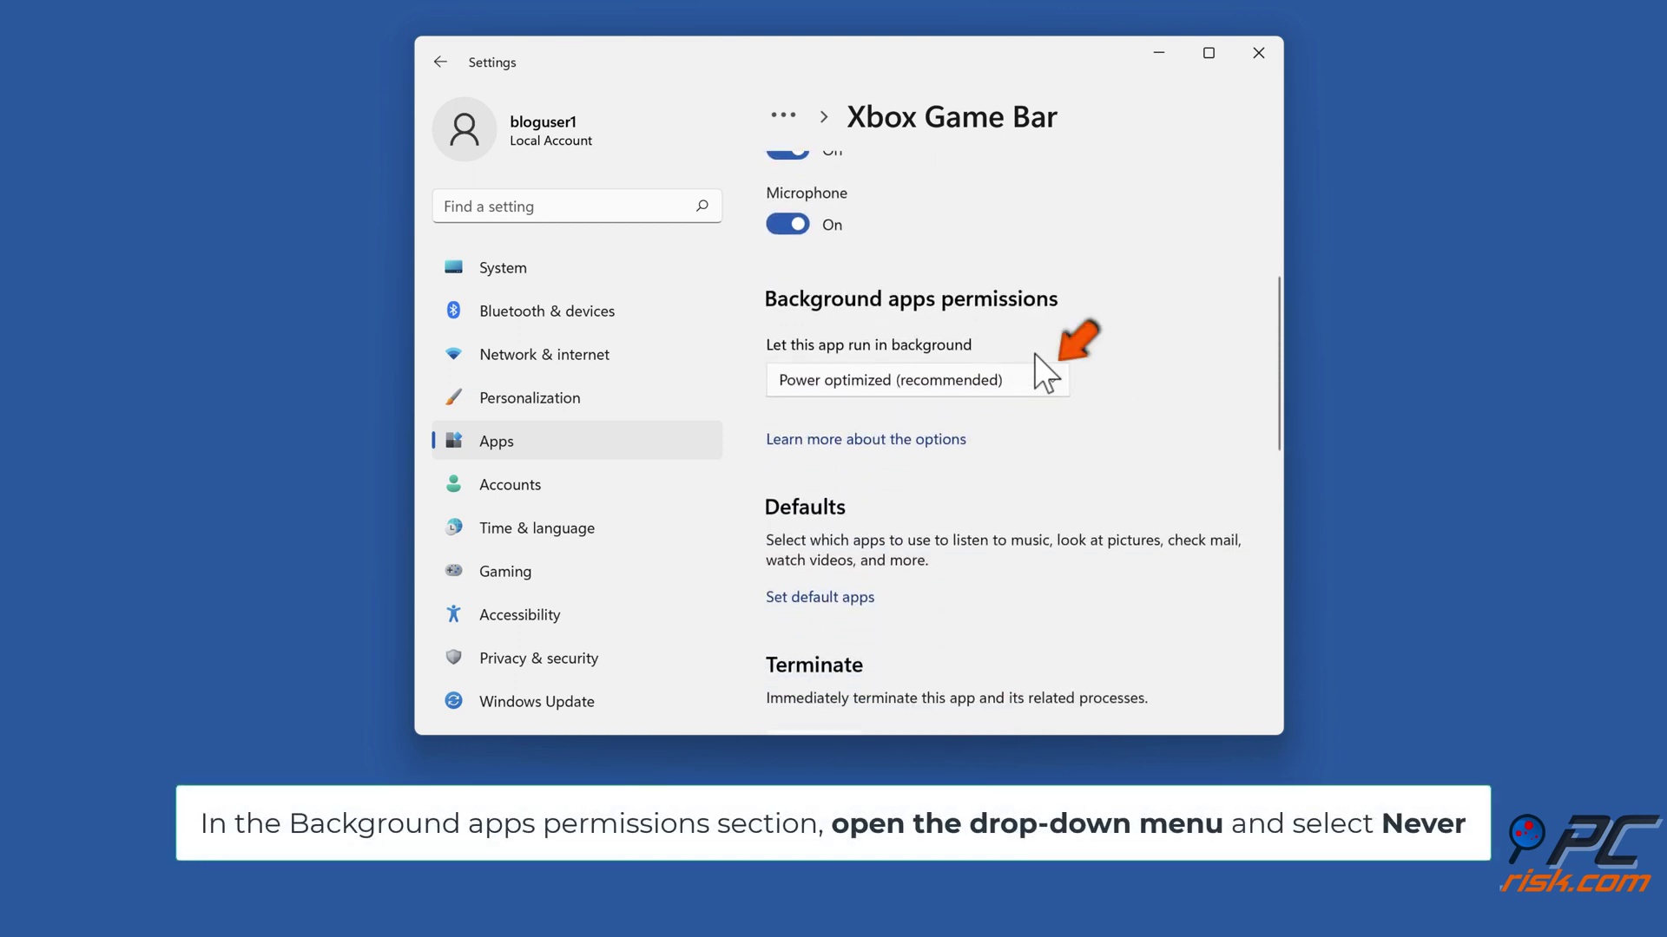
pyautogui.click(1047, 373)
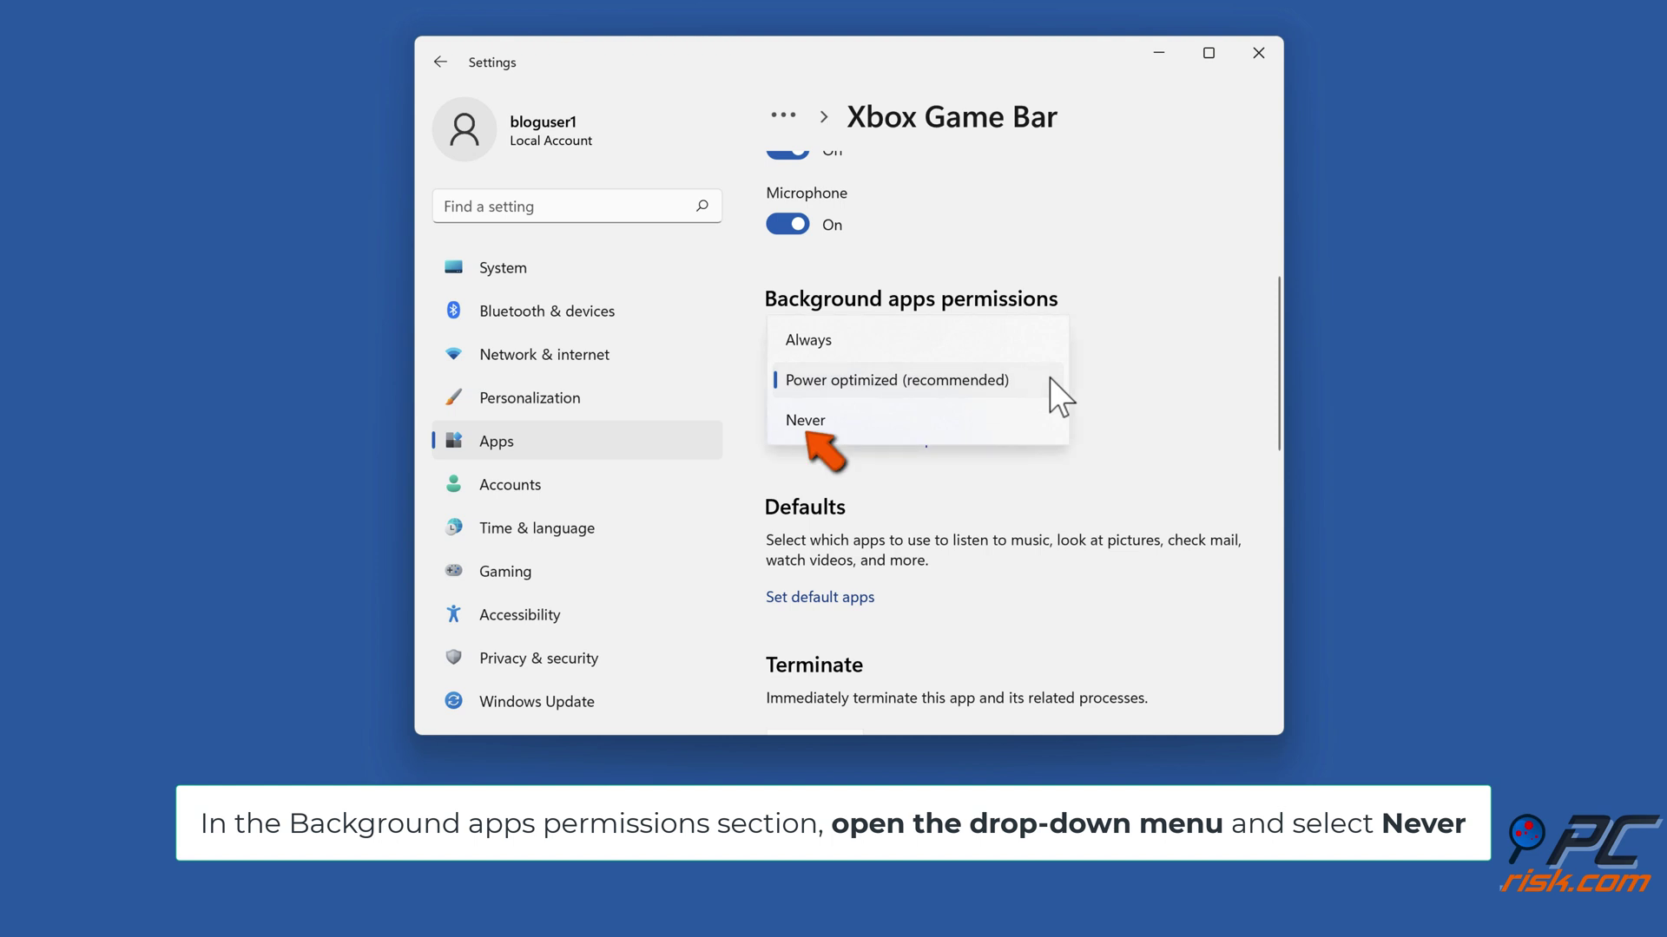
pyautogui.click(804, 427)
pyautogui.scroll(-4, 807, 450)
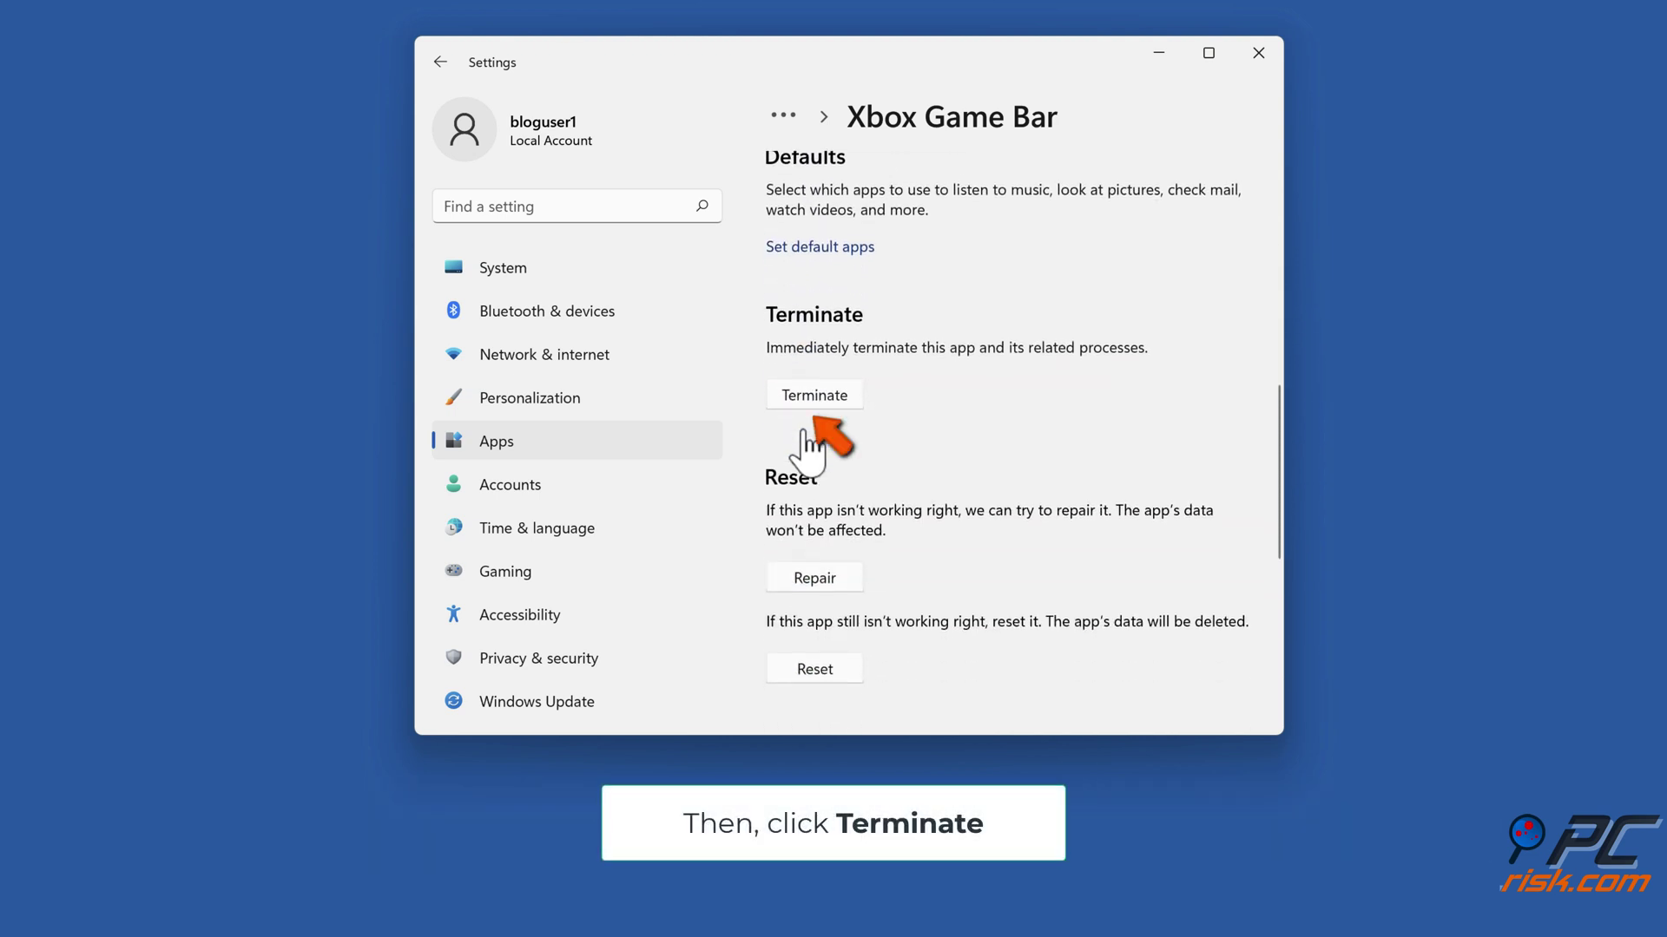
pyautogui.click(816, 401)
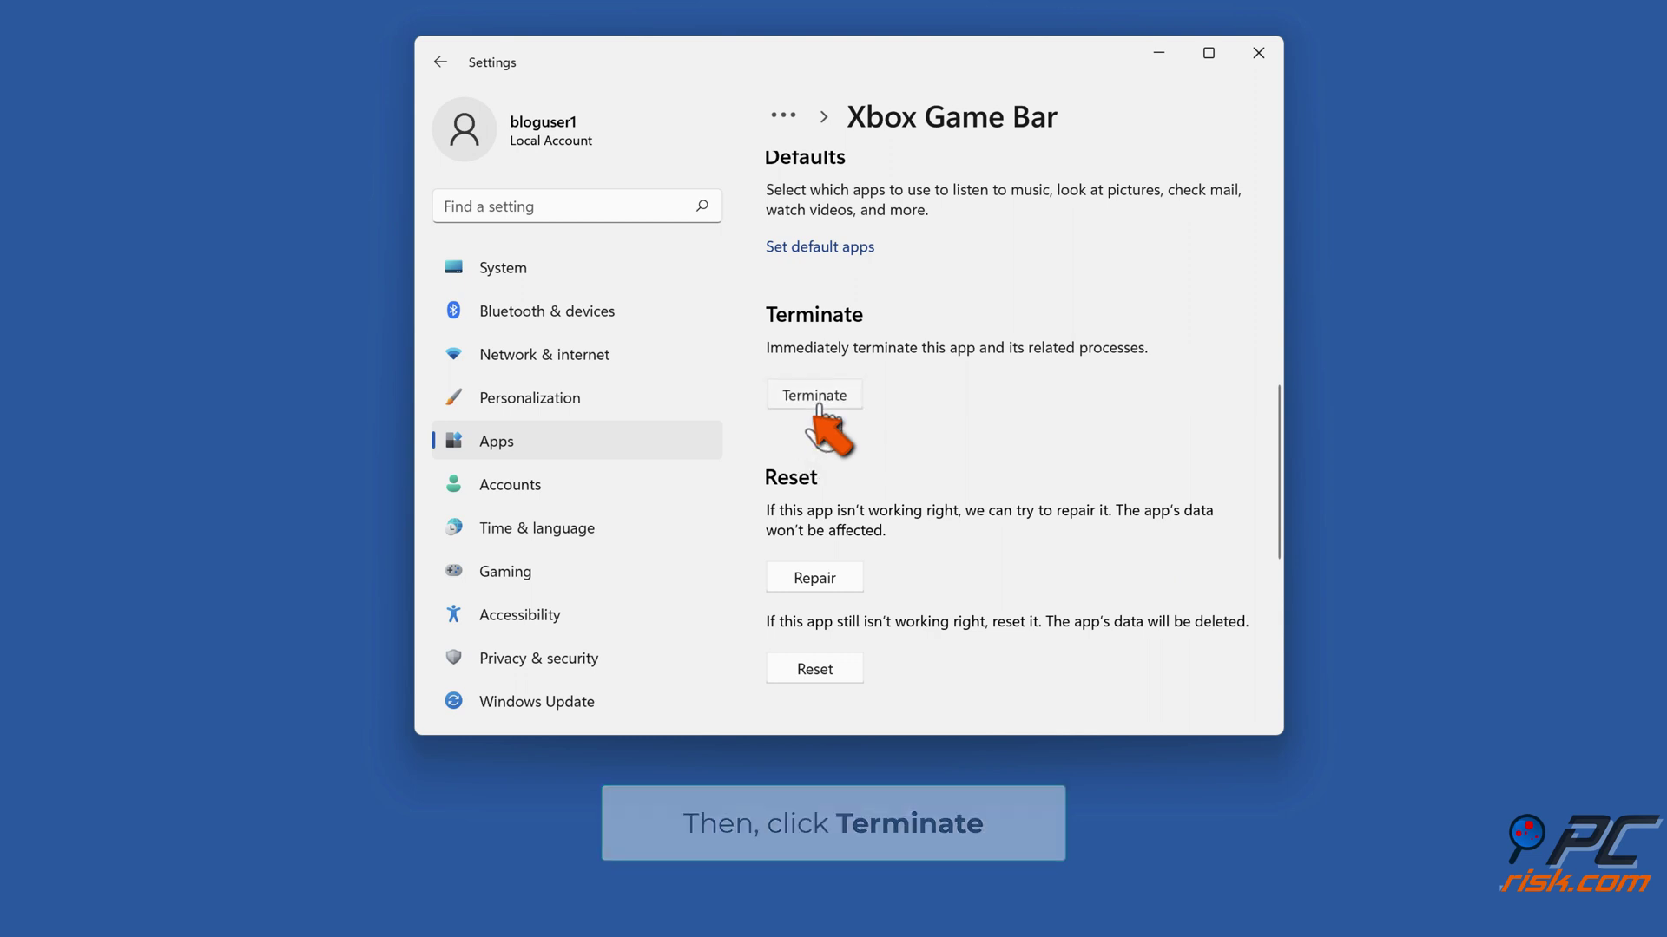
# Check that Record what happened is off under Gaming > Captures, then close Settings
pyautogui.click(503, 584)
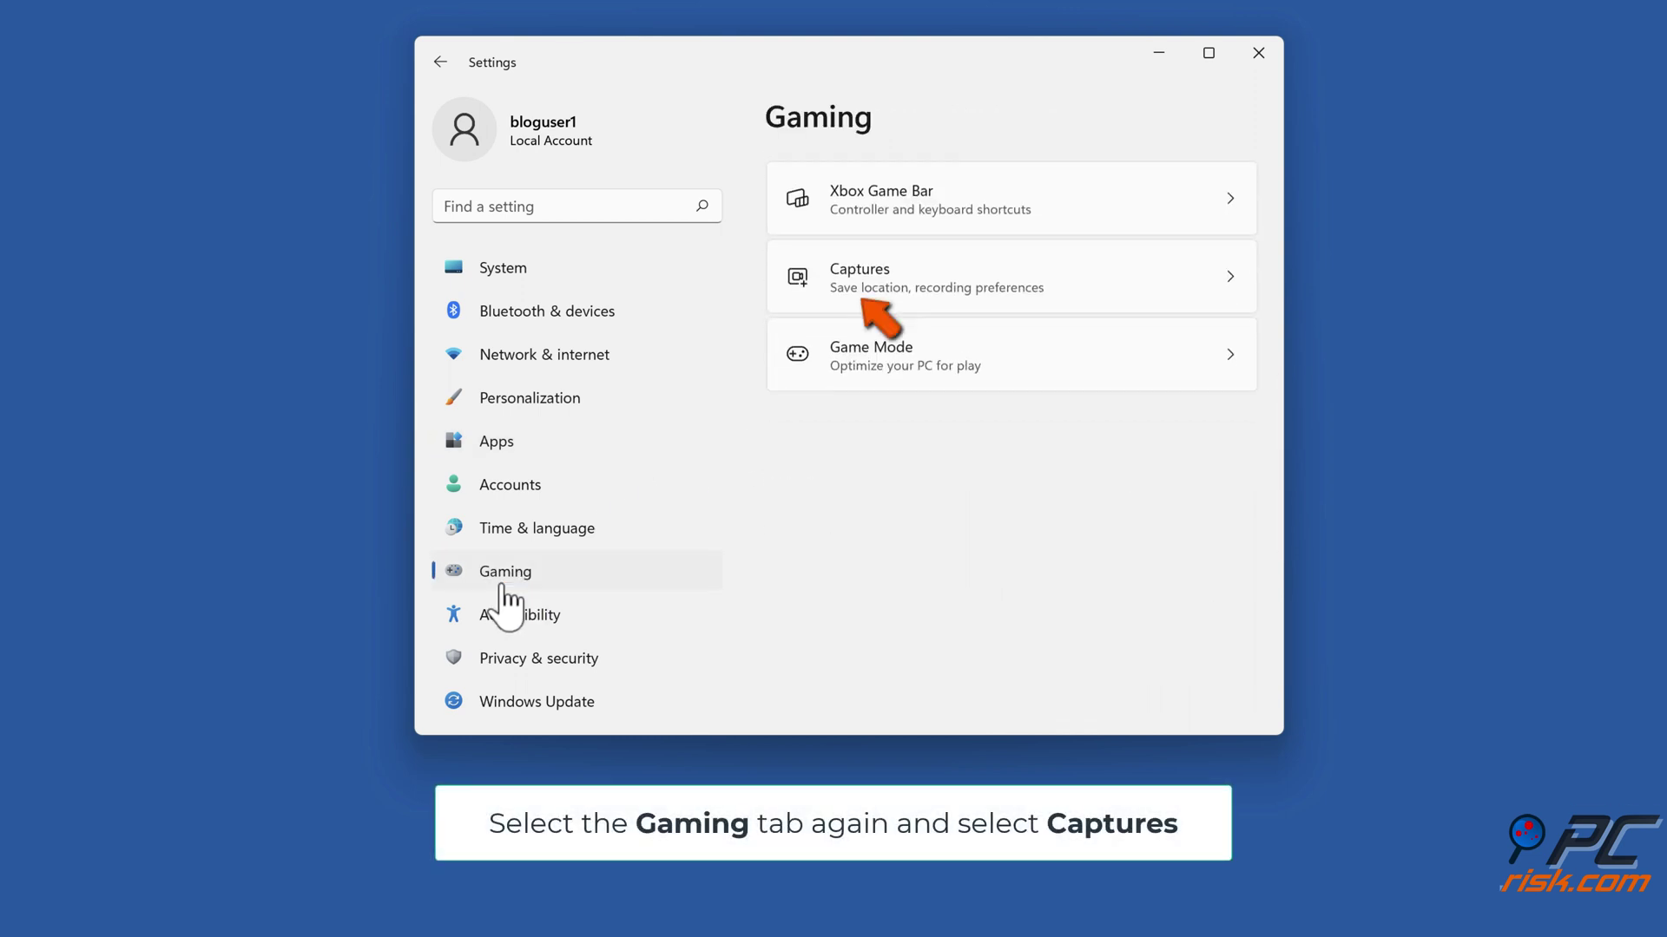
pyautogui.click(864, 301)
pyautogui.scroll(-2, 865, 301)
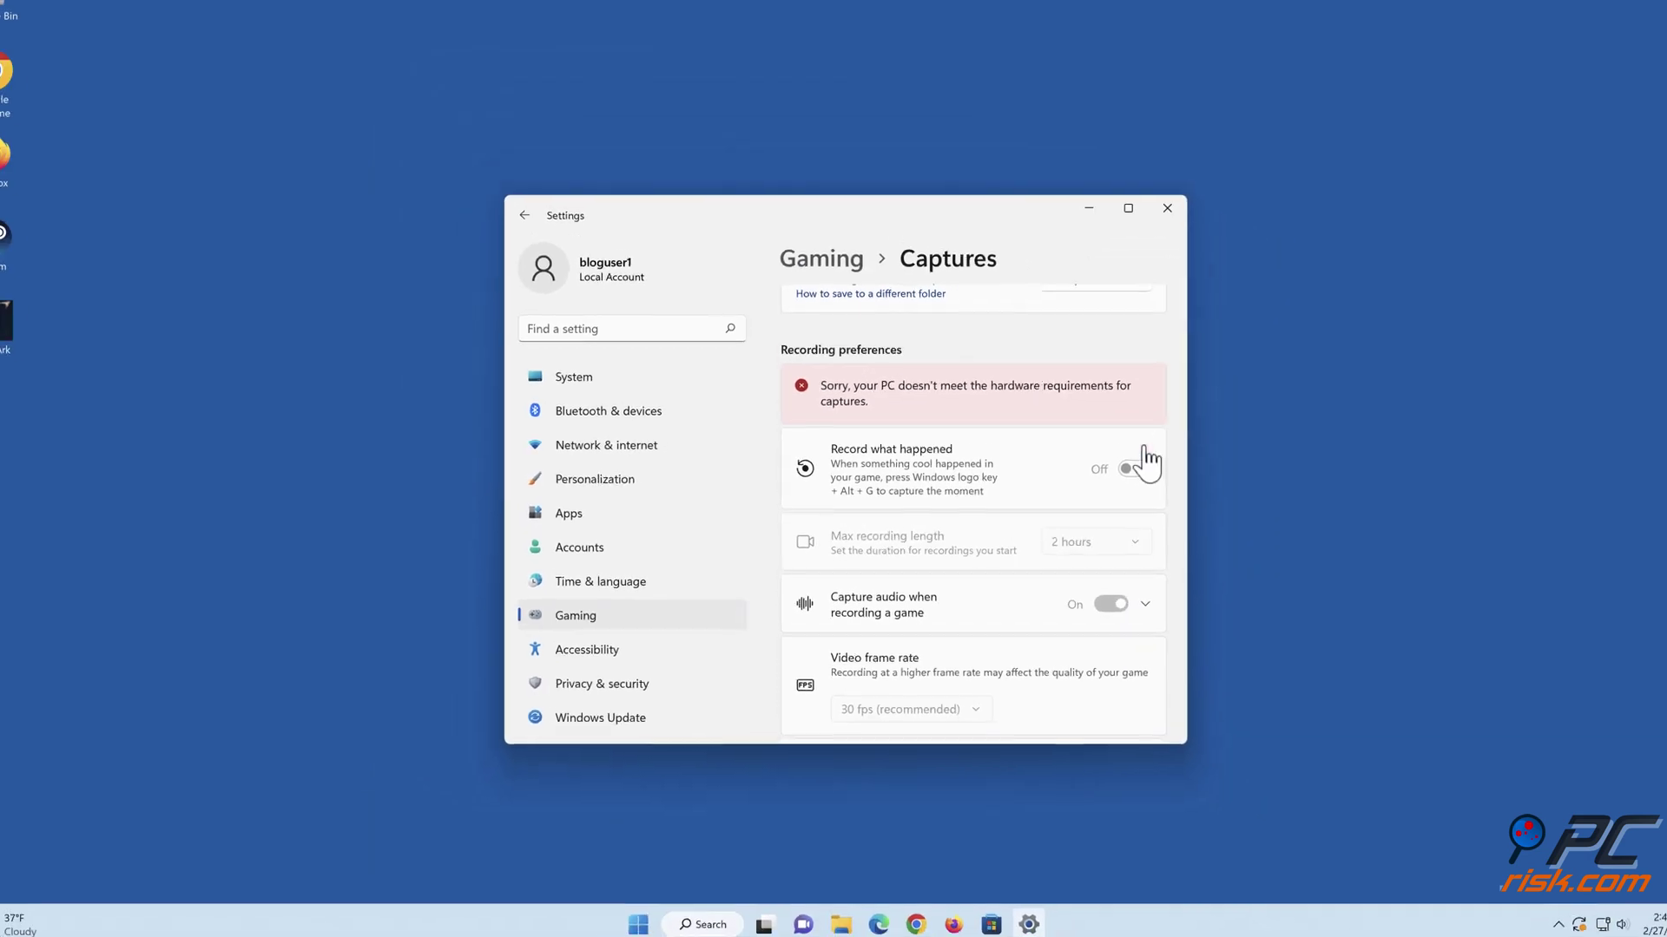
pyautogui.click(1153, 239)
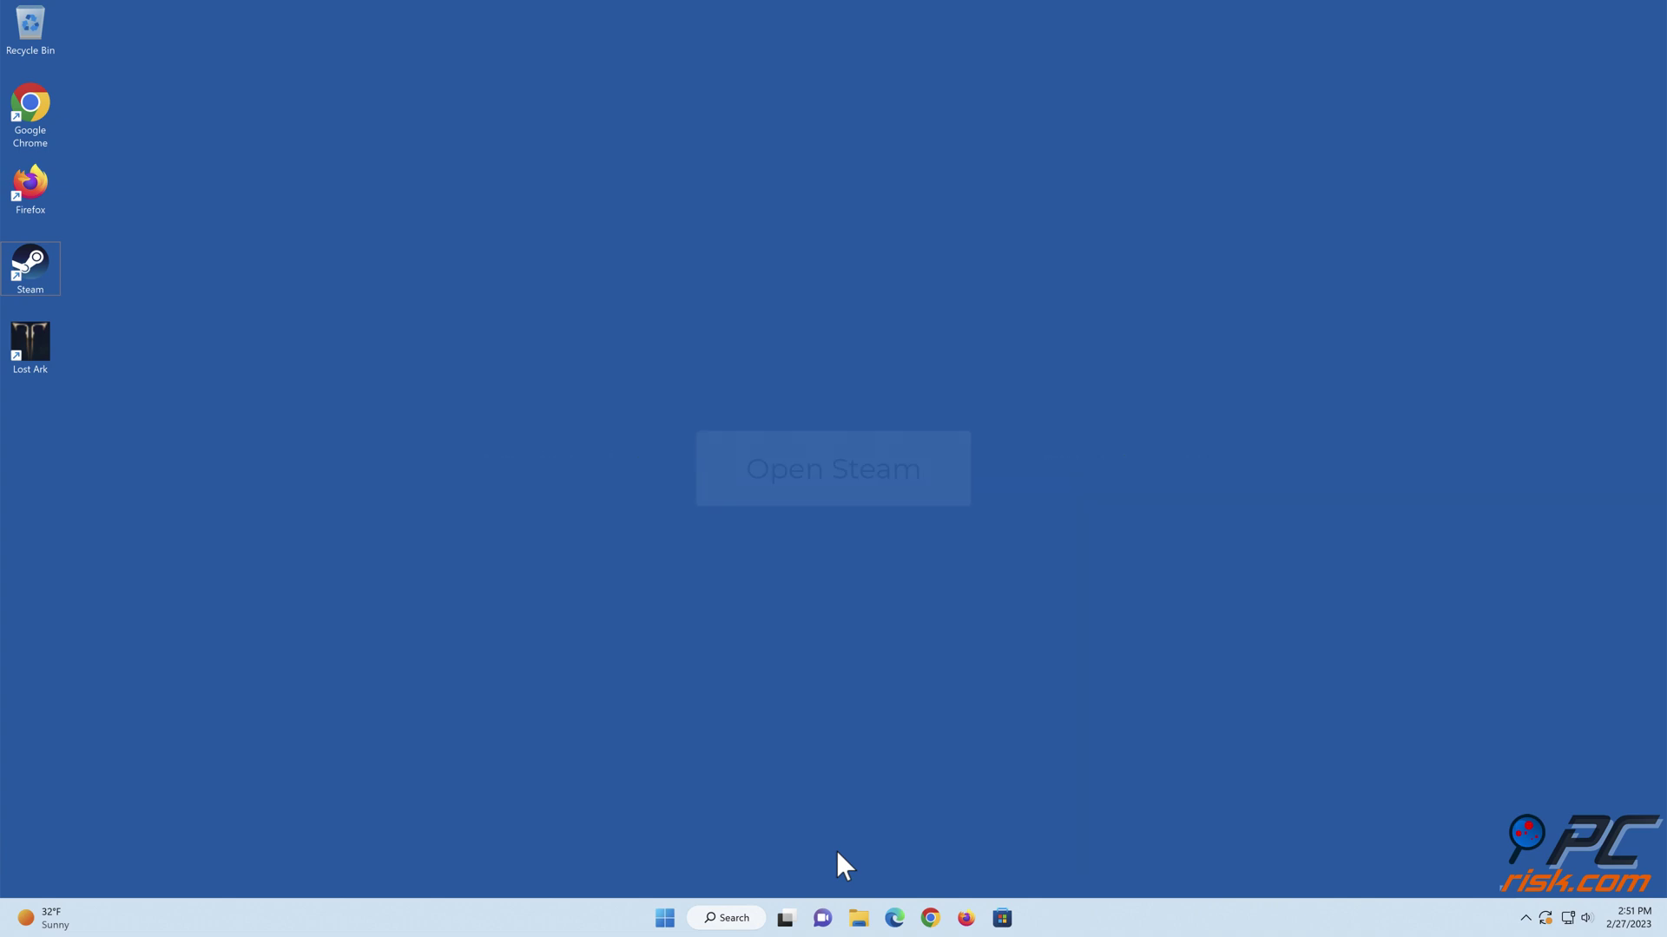
# Verify the integrity of Lost Ark's 31295 game files from its Steam Properties, then close Steam
pyautogui.doubleClick(36, 271)
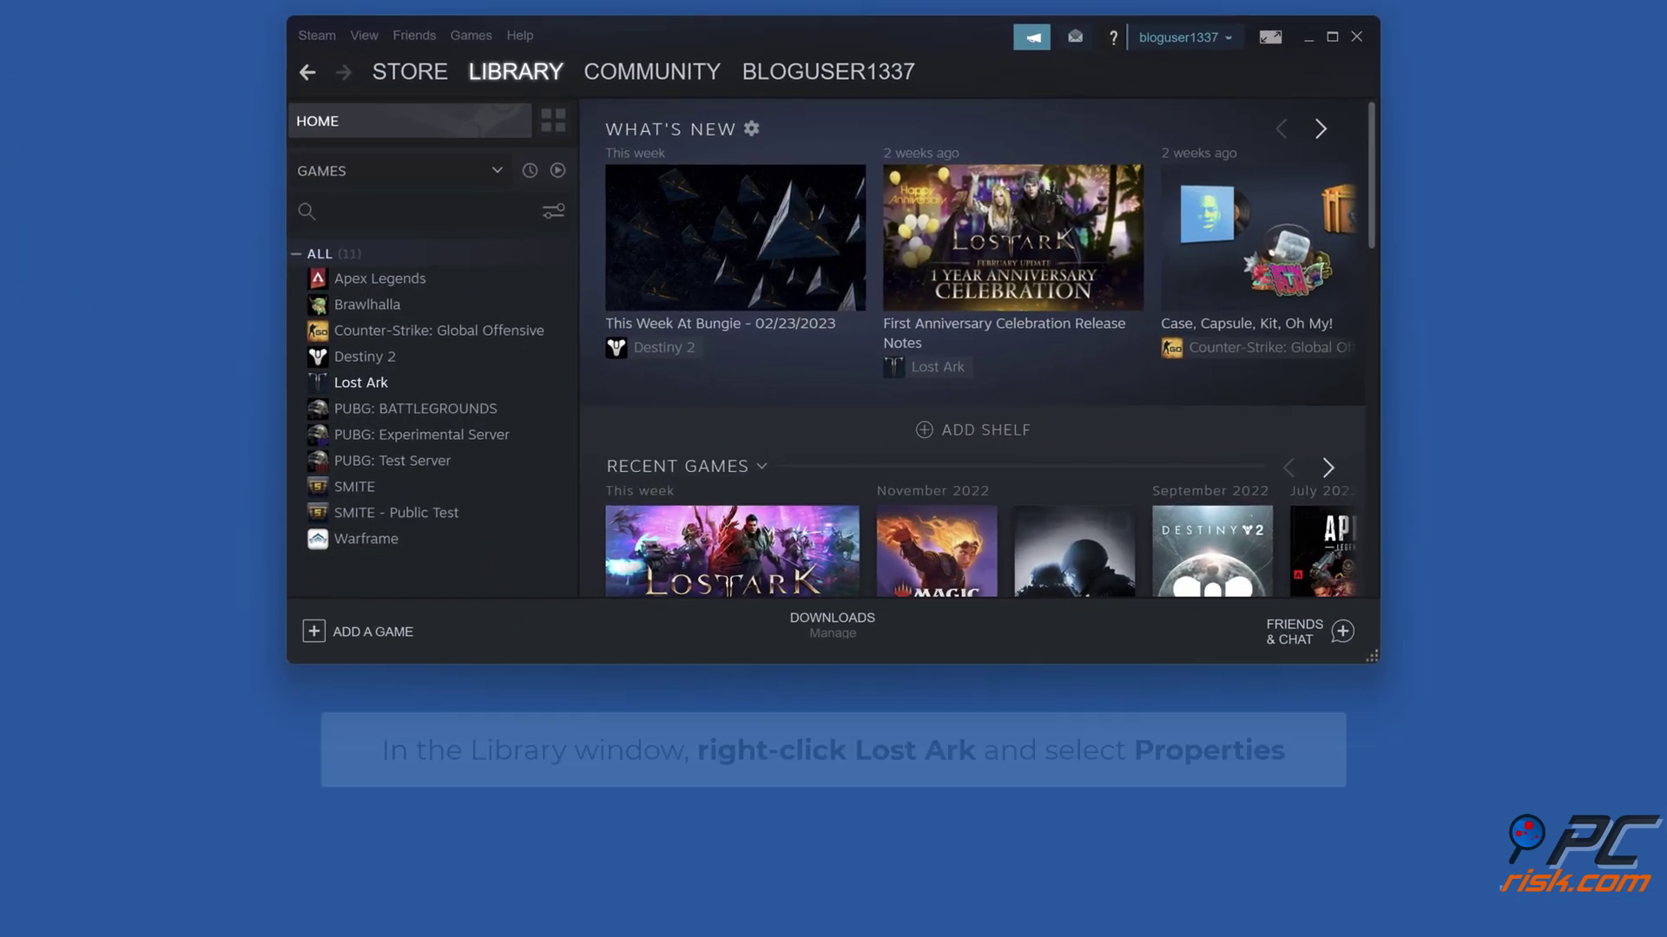
pyautogui.rightClick(368, 390)
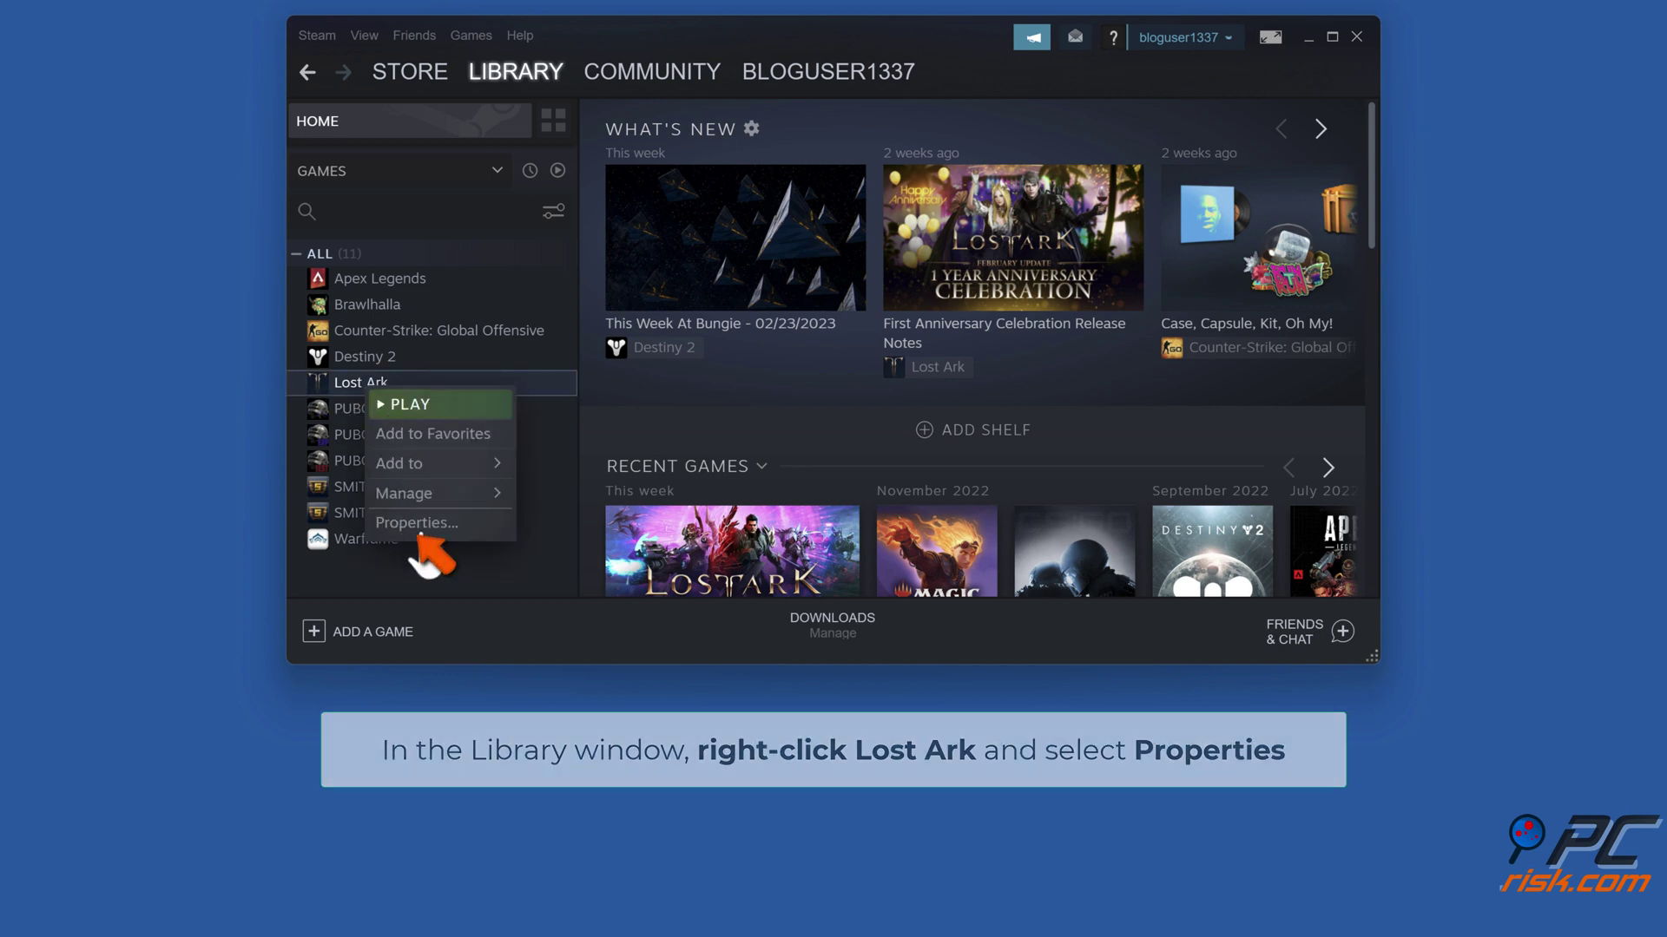
pyautogui.click(421, 524)
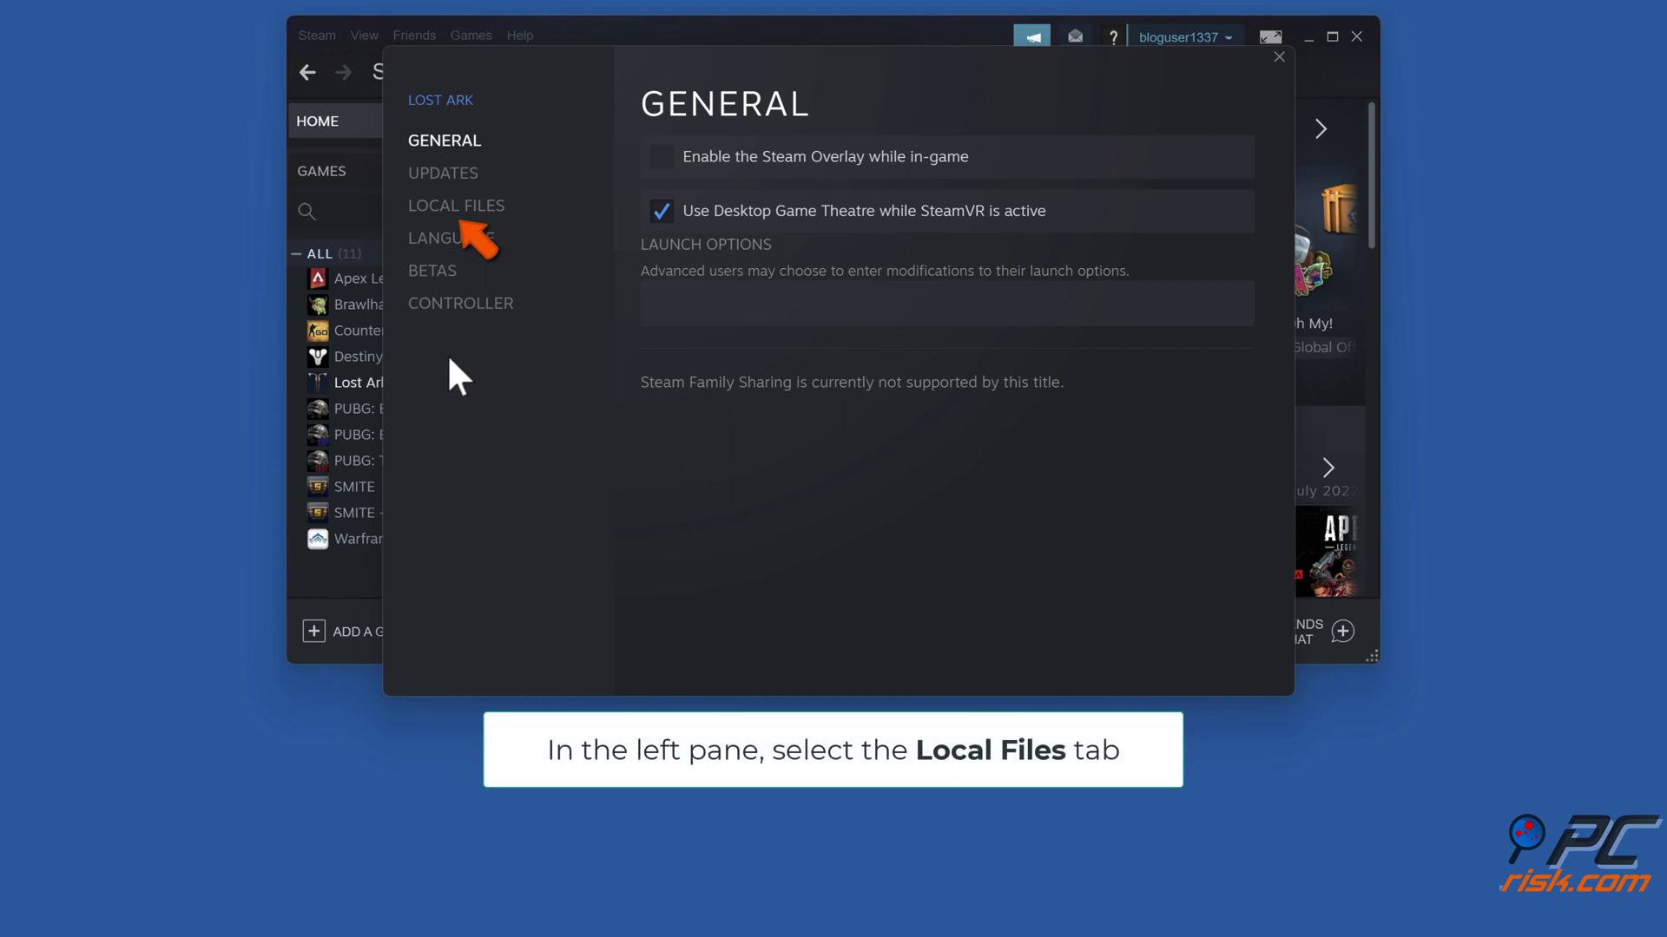
pyautogui.click(463, 209)
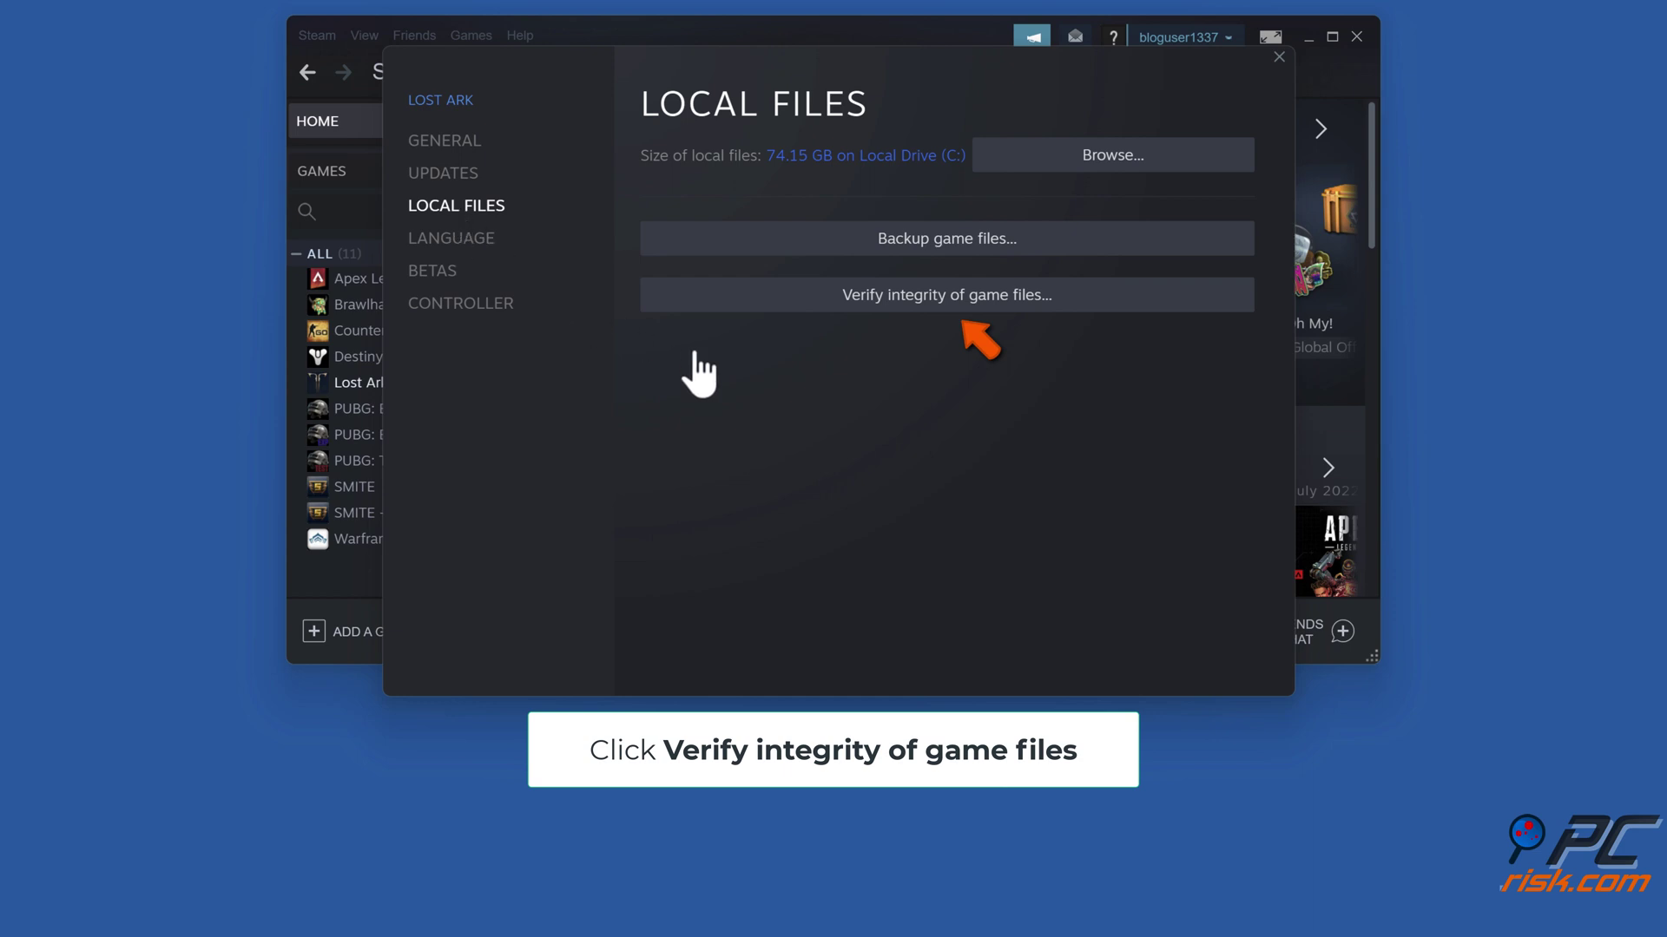
pyautogui.click(958, 309)
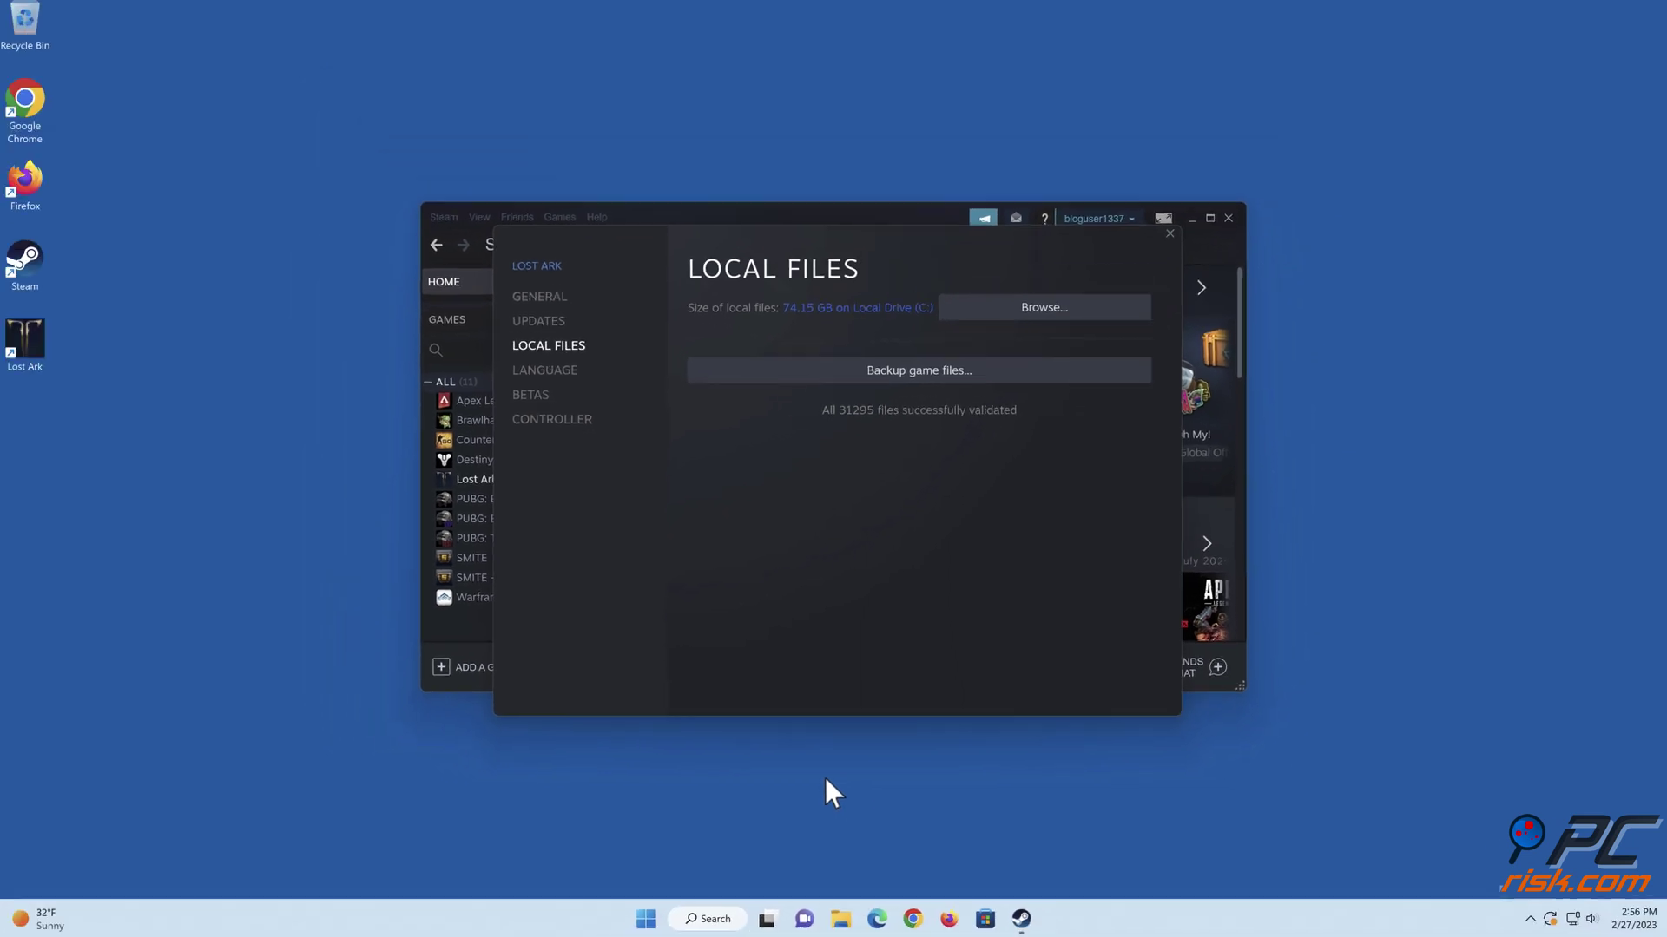
pyautogui.click(1167, 237)
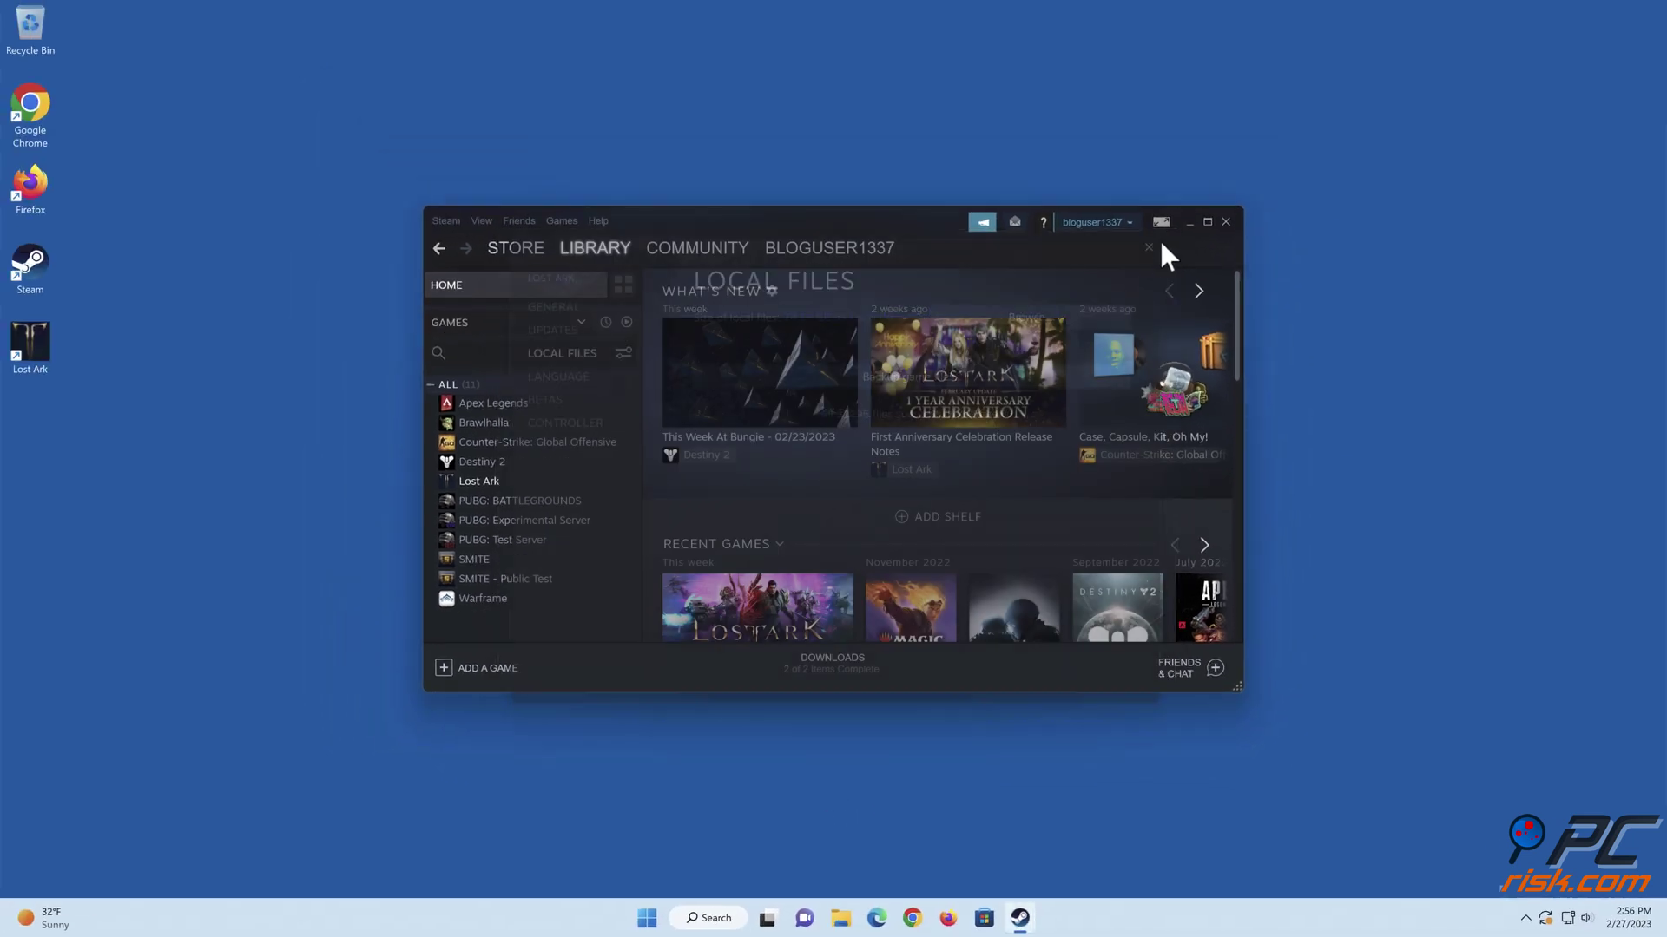
pyautogui.click(1225, 222)
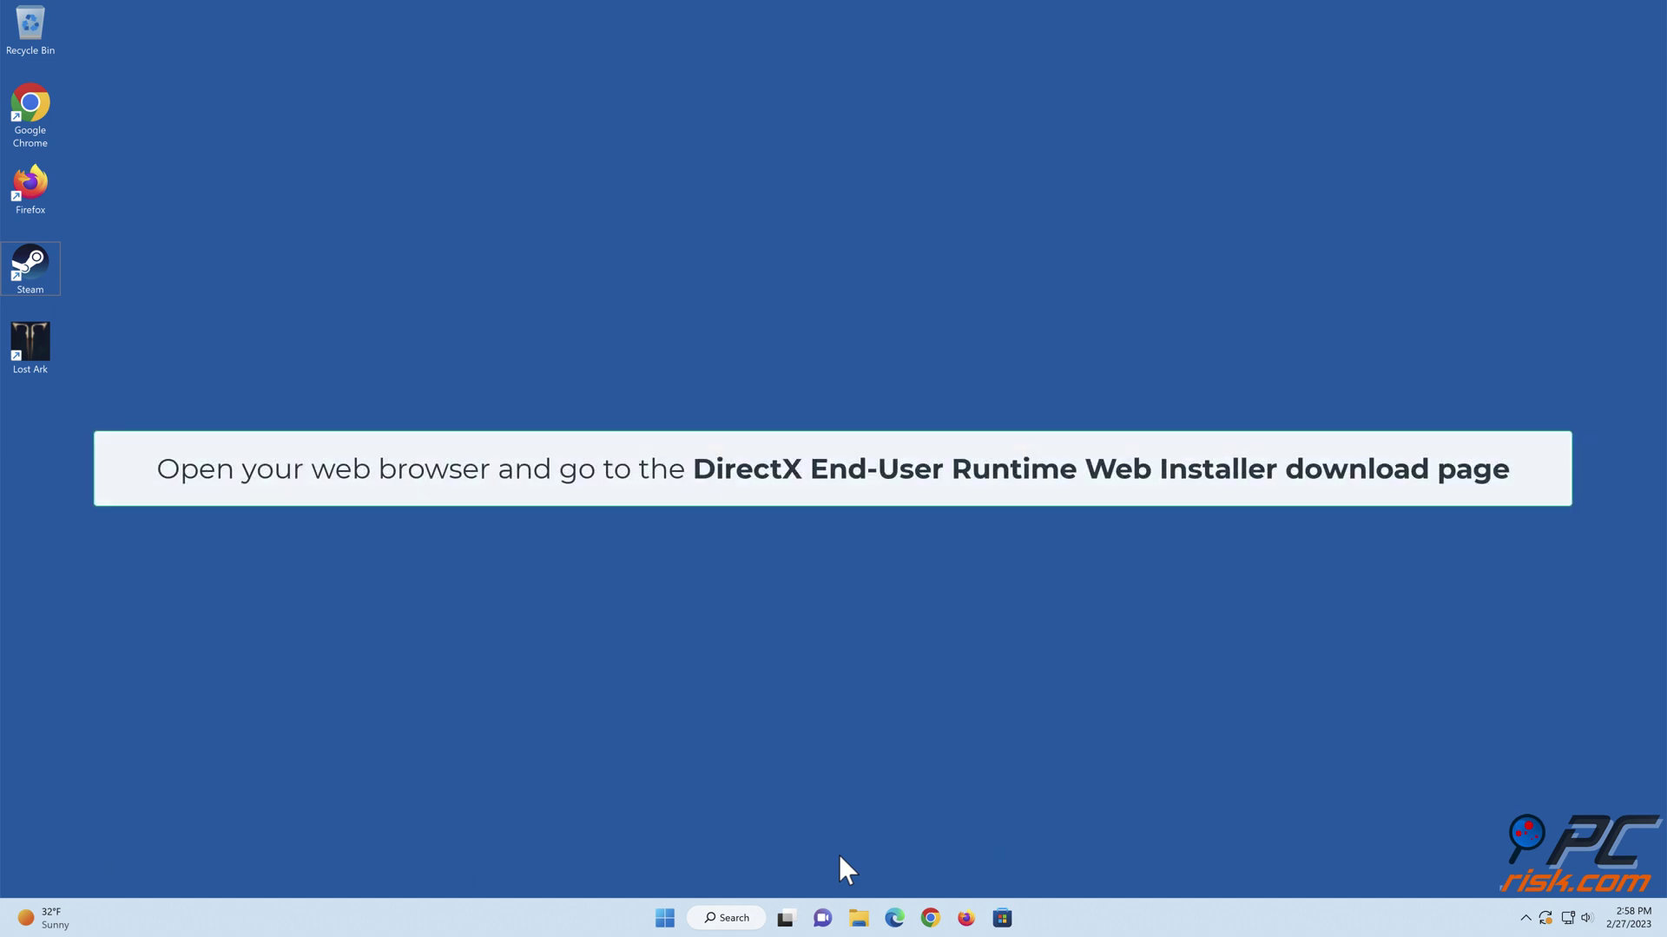
# Download dxwebsetup.exe from the DirectX End-User Runtime page in Edge and run it from Downloads
pyautogui.click(894, 918)
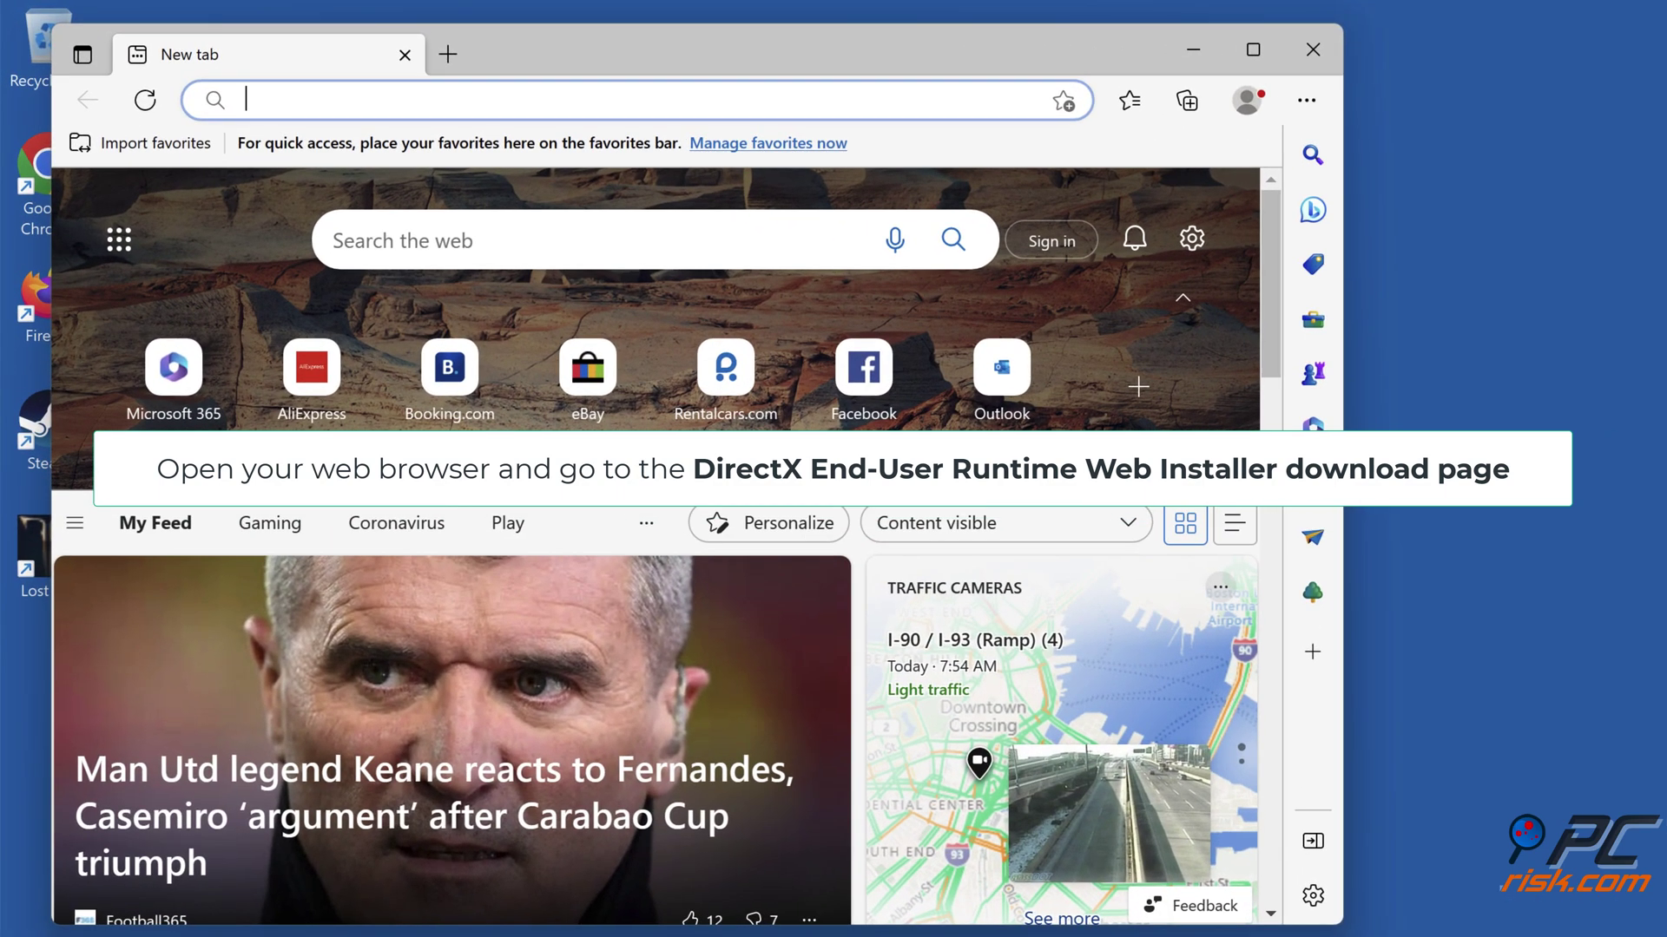
pyautogui.write('https://www.microsoft.com/en-us/download/details.aspx?id=35')
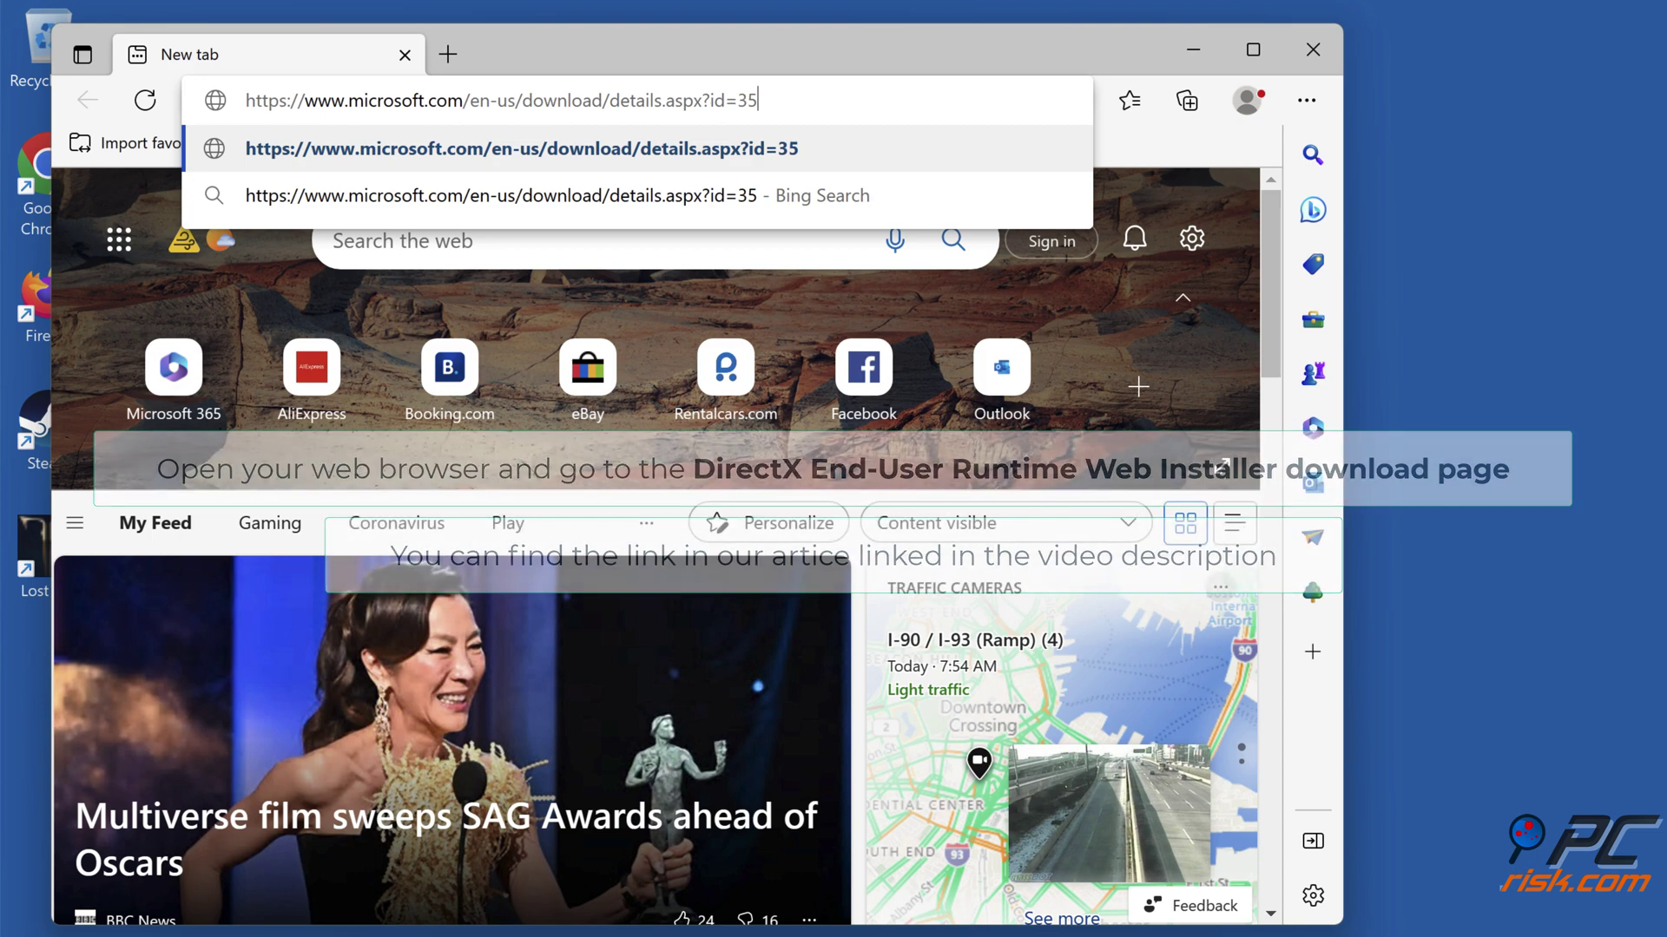
pyautogui.press('Return')
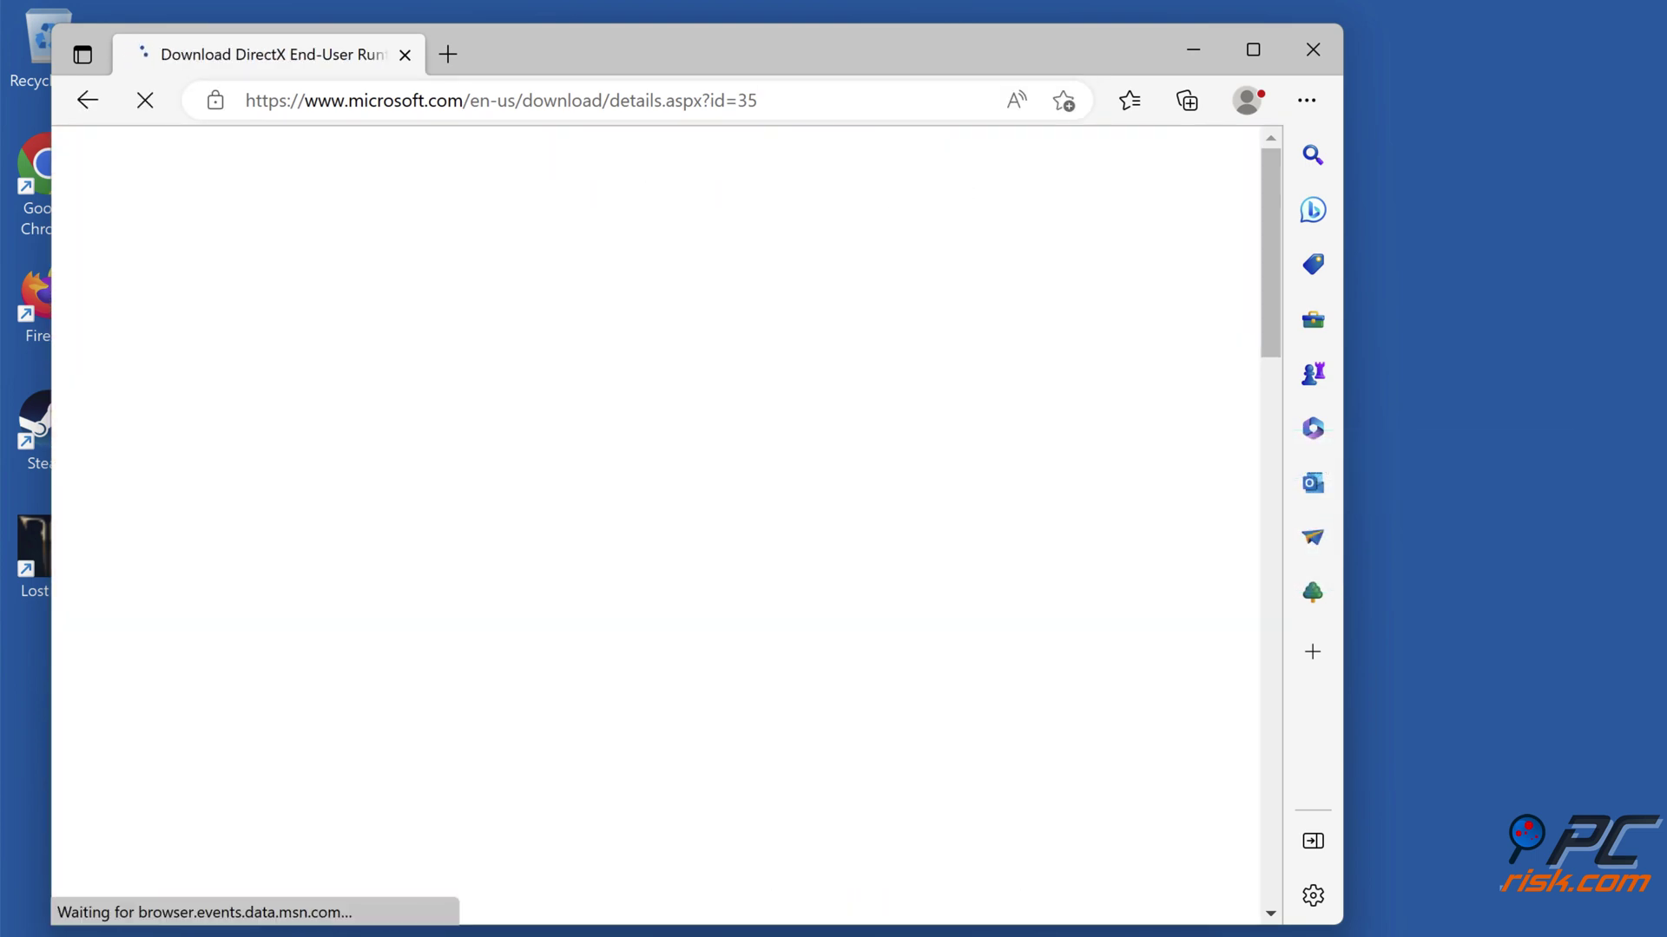
pyautogui.scroll(-10, 675, 668)
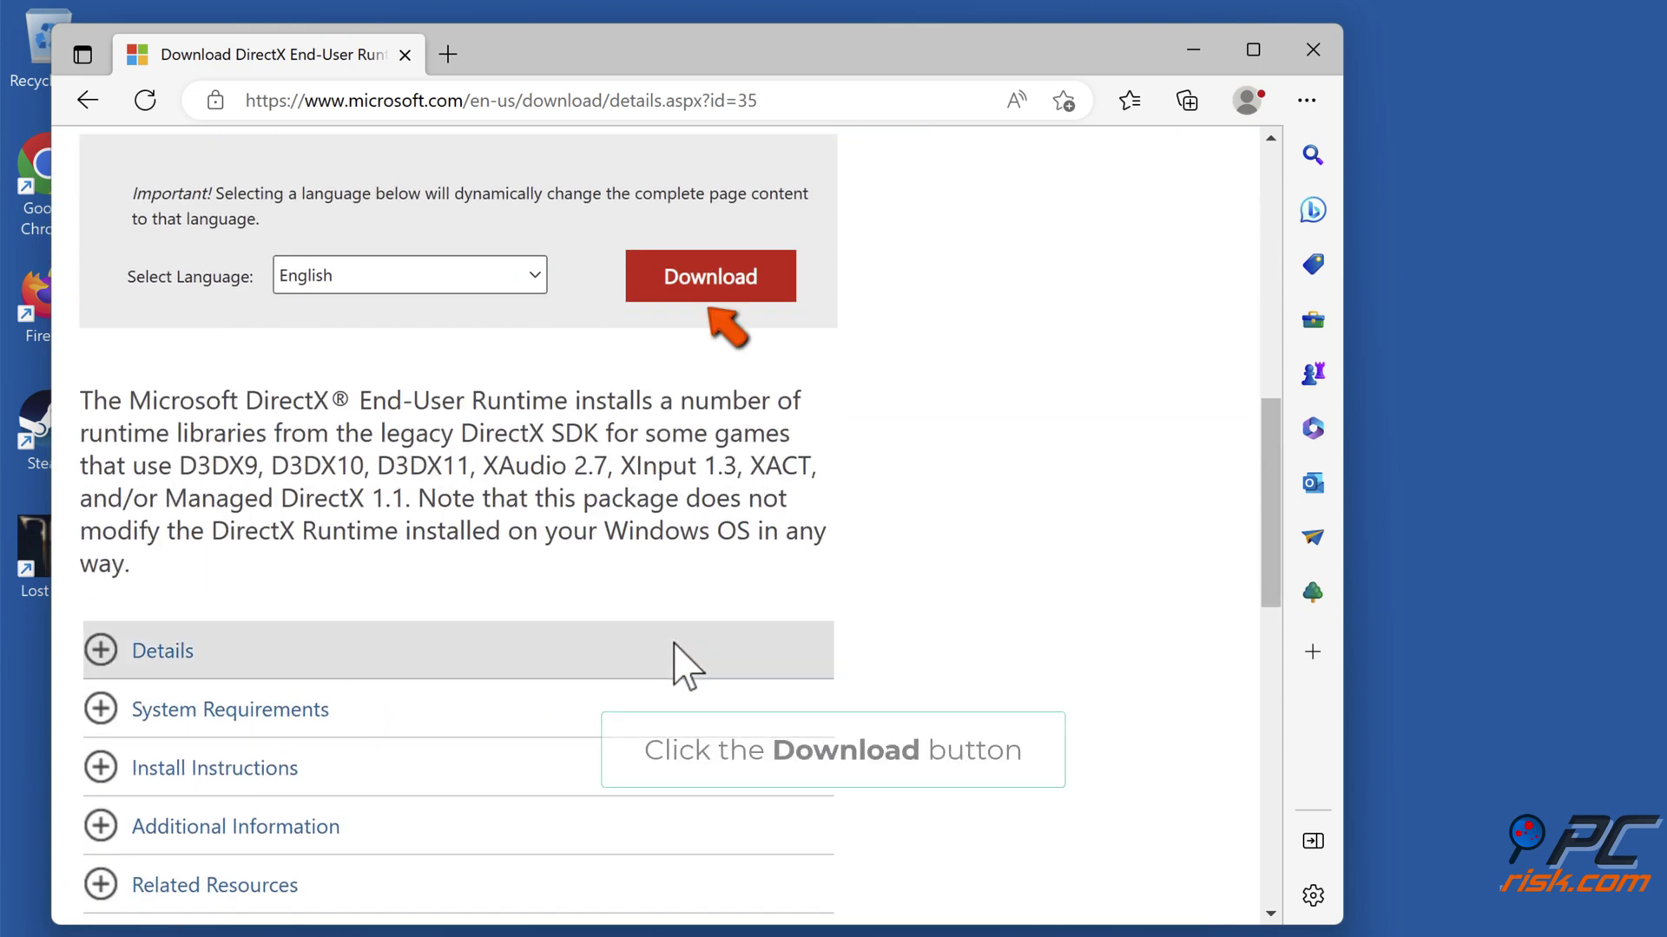
pyautogui.click(705, 295)
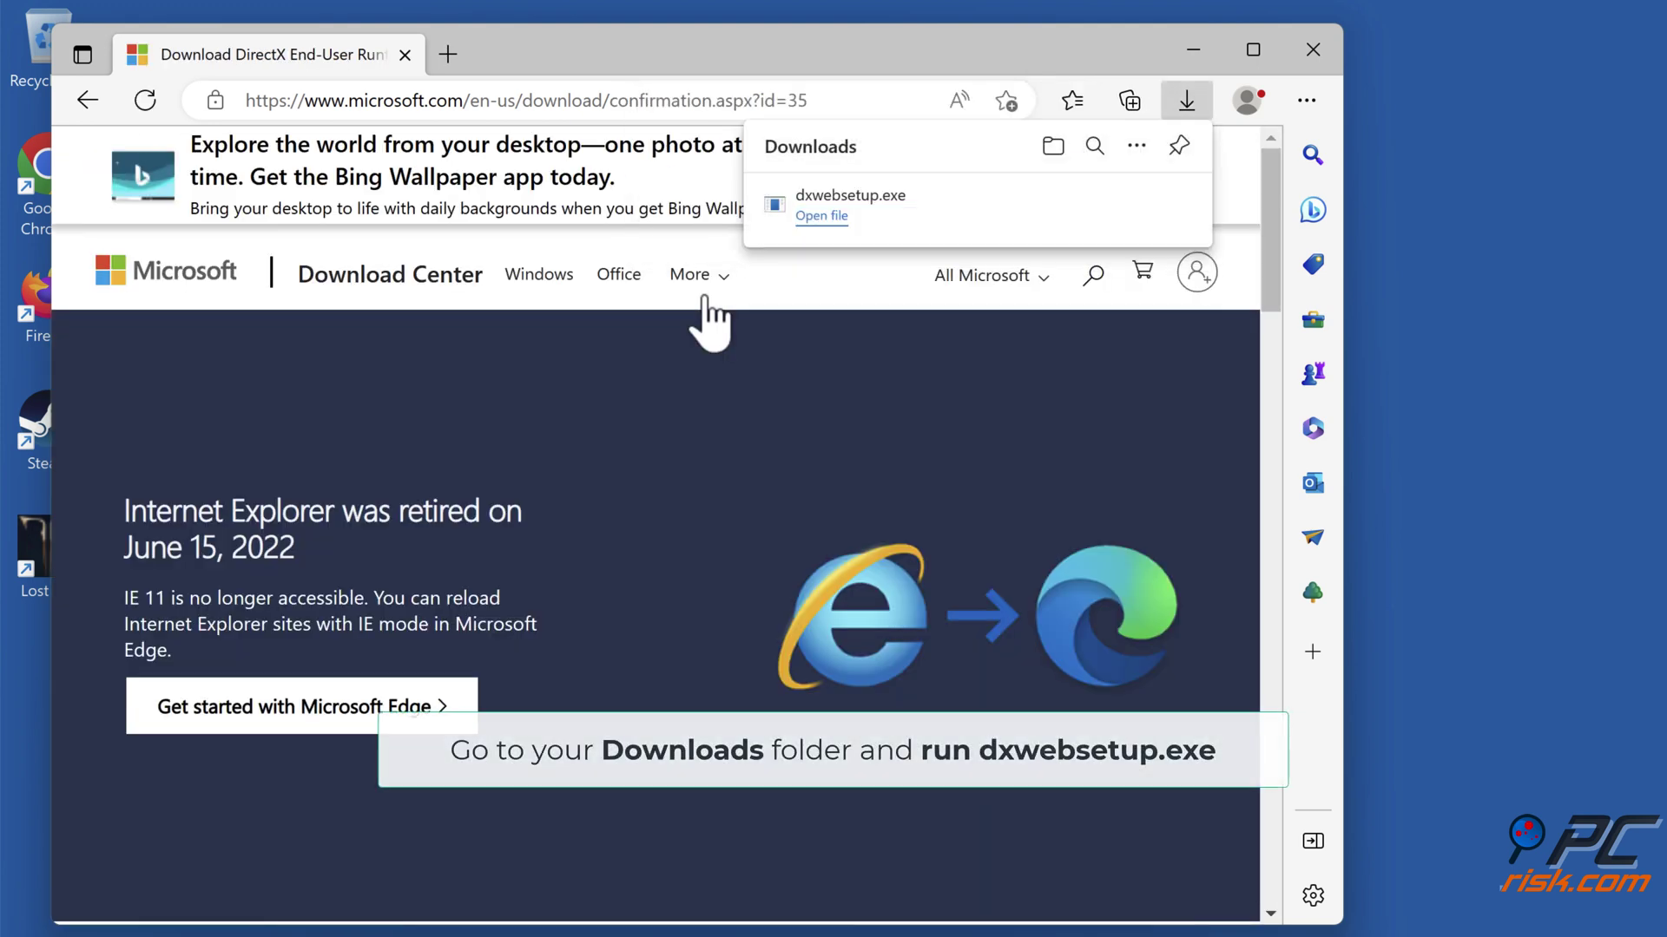
pyautogui.click(1037, 186)
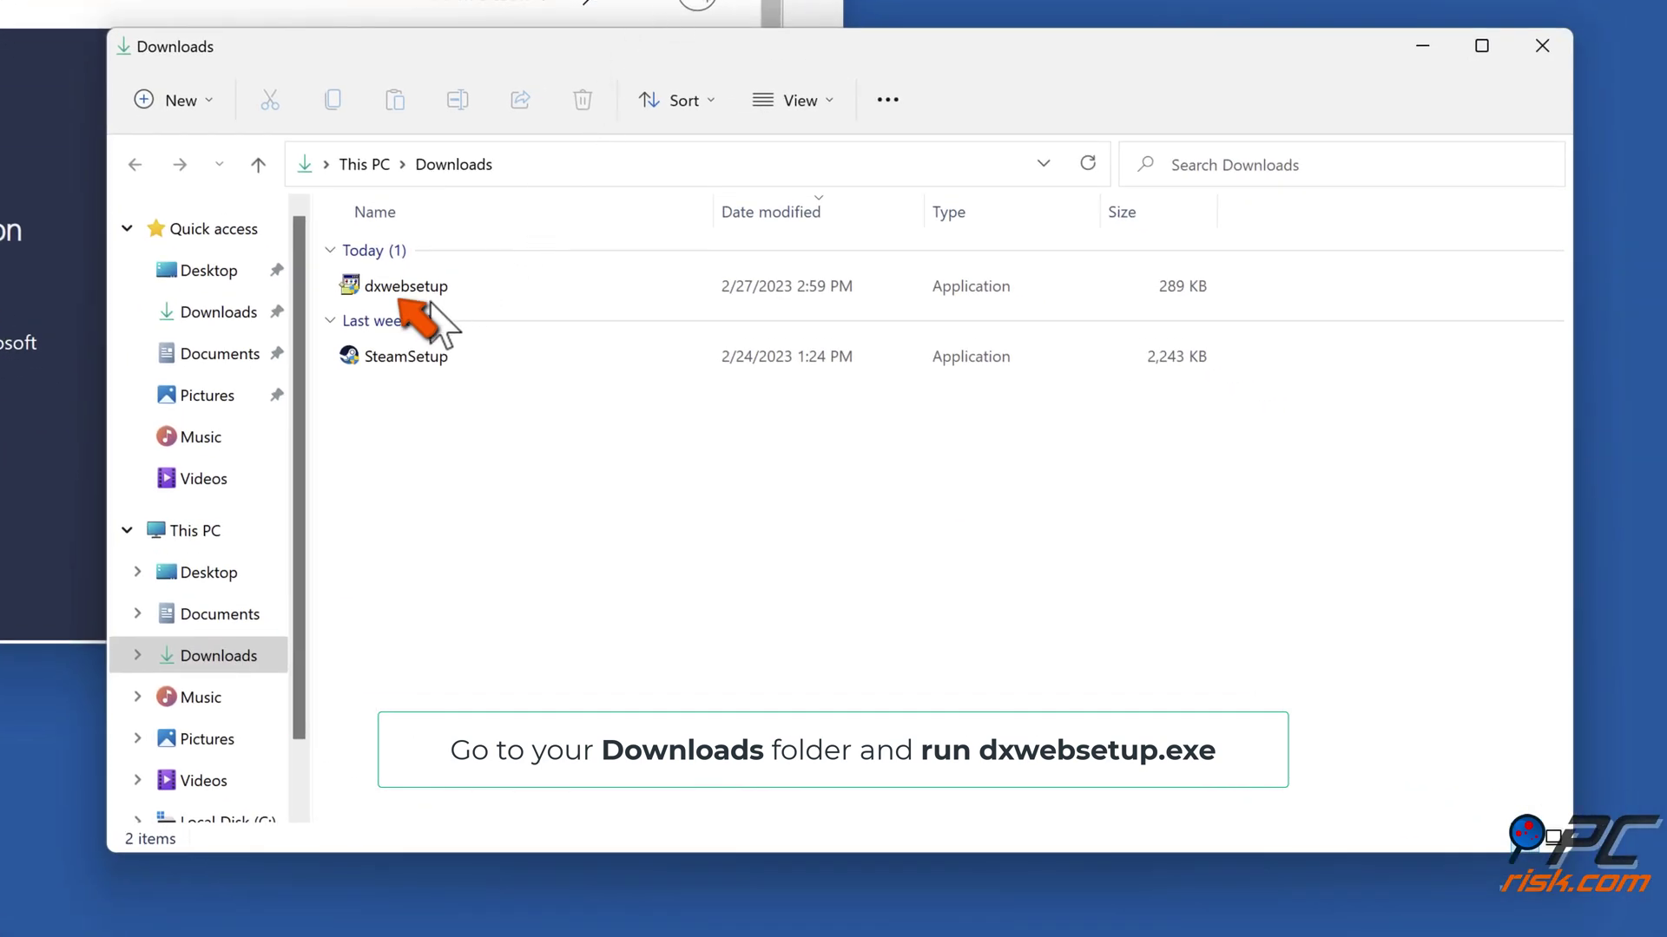
pyautogui.doubleClick(413, 294)
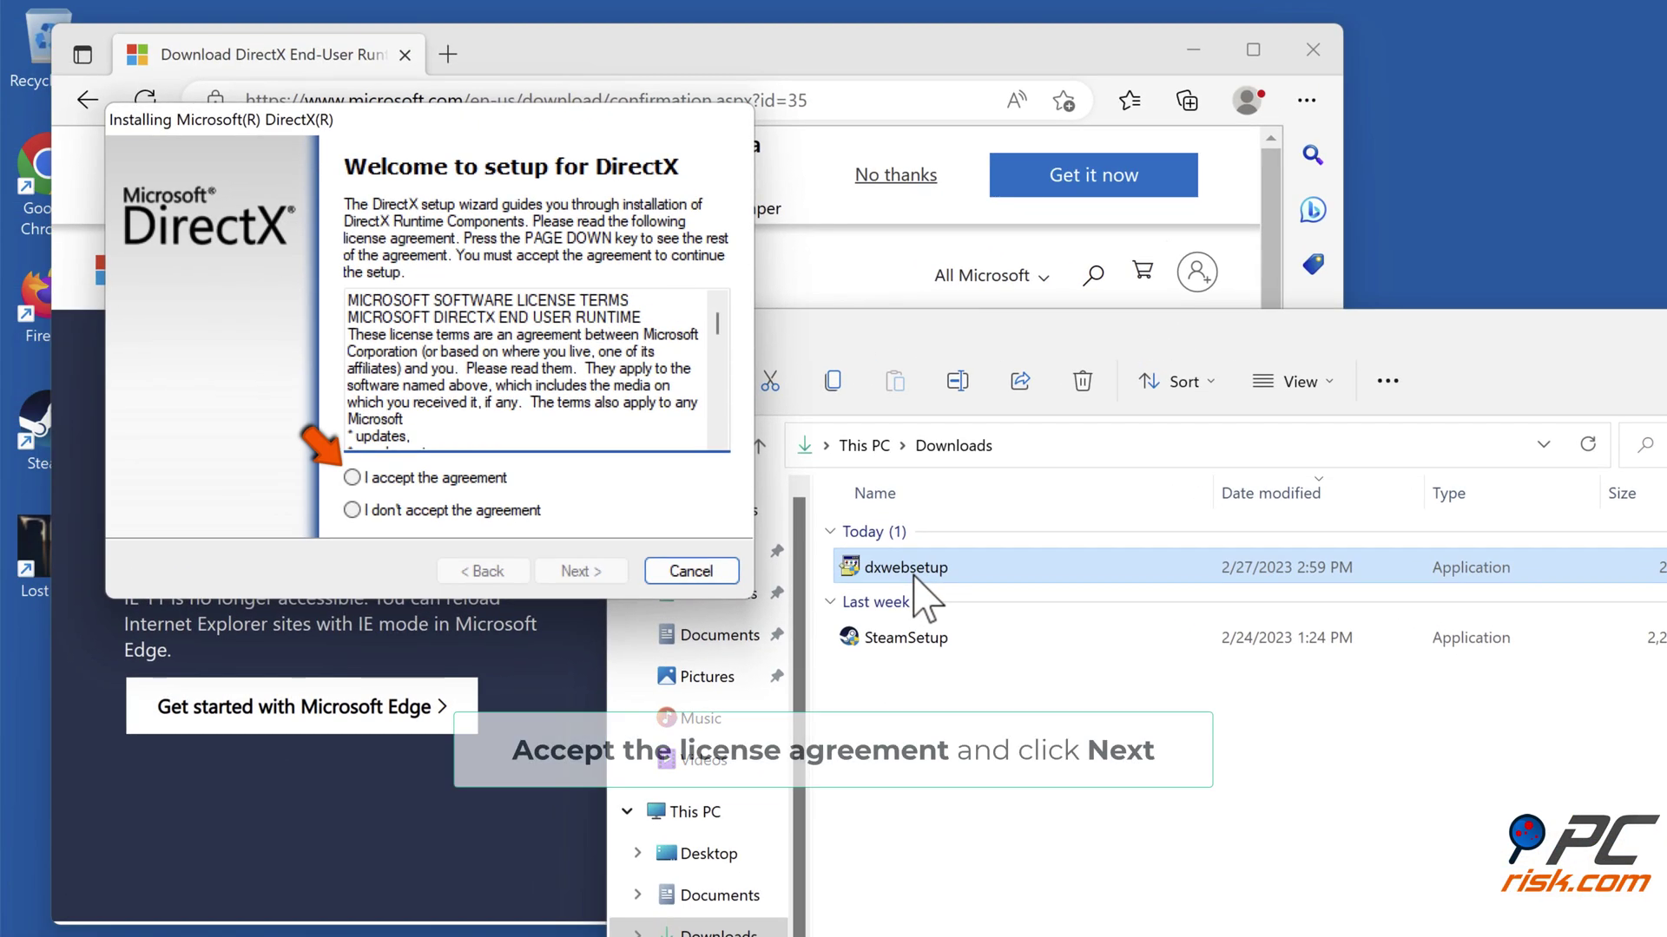
# Accept the DirectX license, skip the Bing Bar, finish the install, and close the Downloads window
pyautogui.click(351, 477)
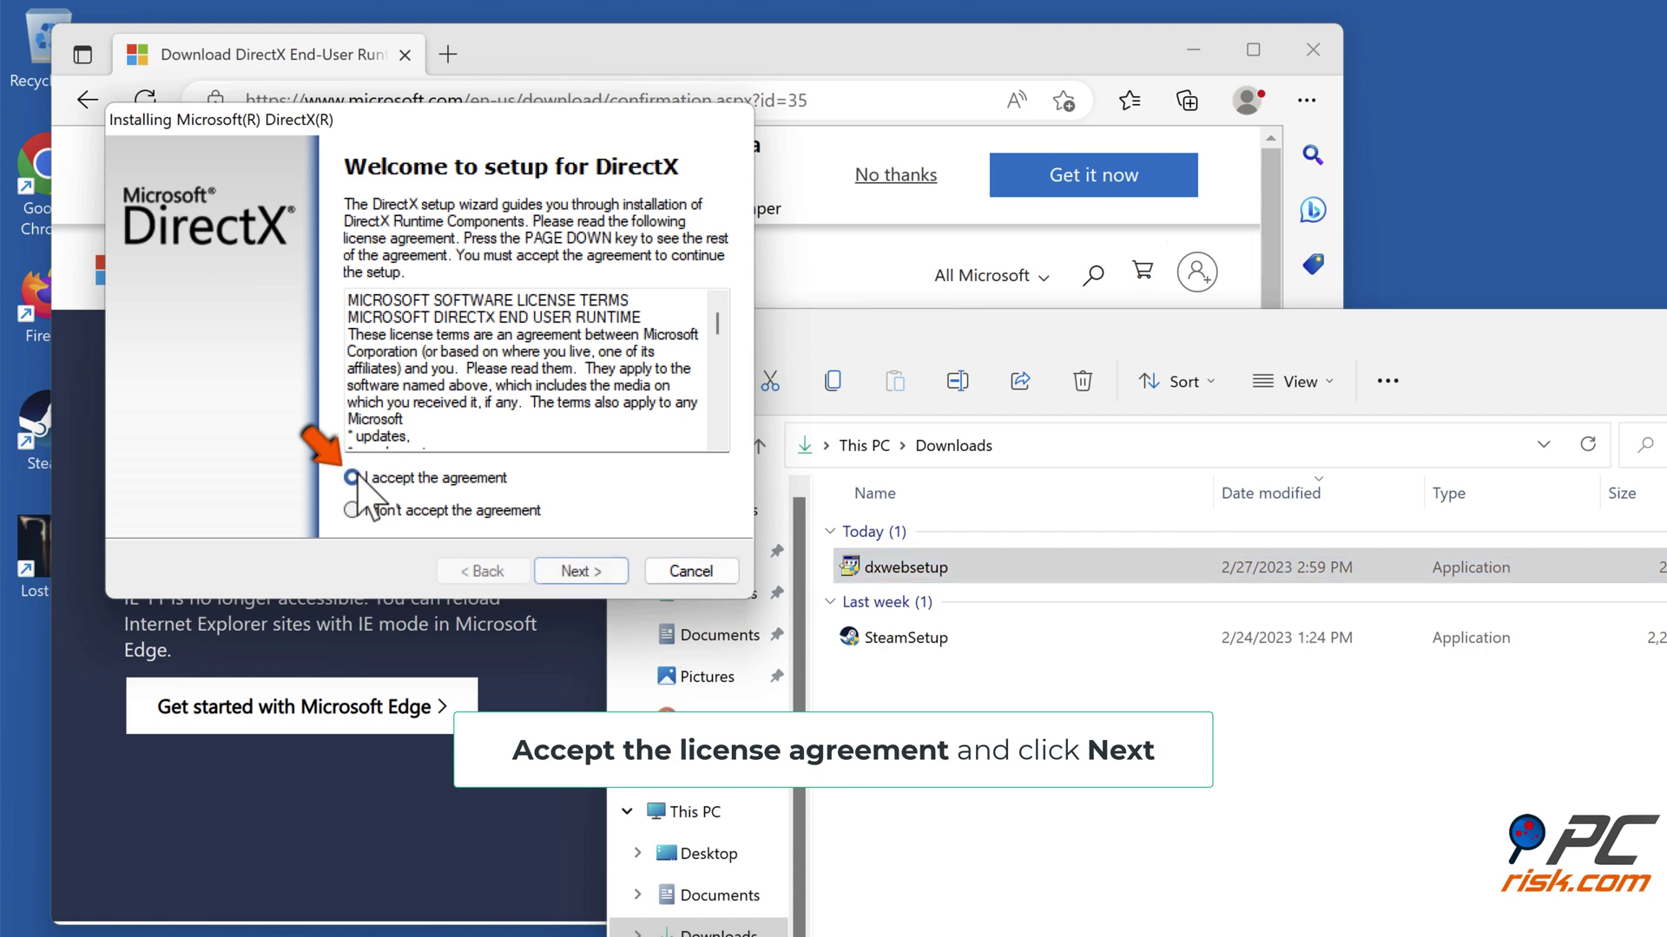
pyautogui.click(576, 571)
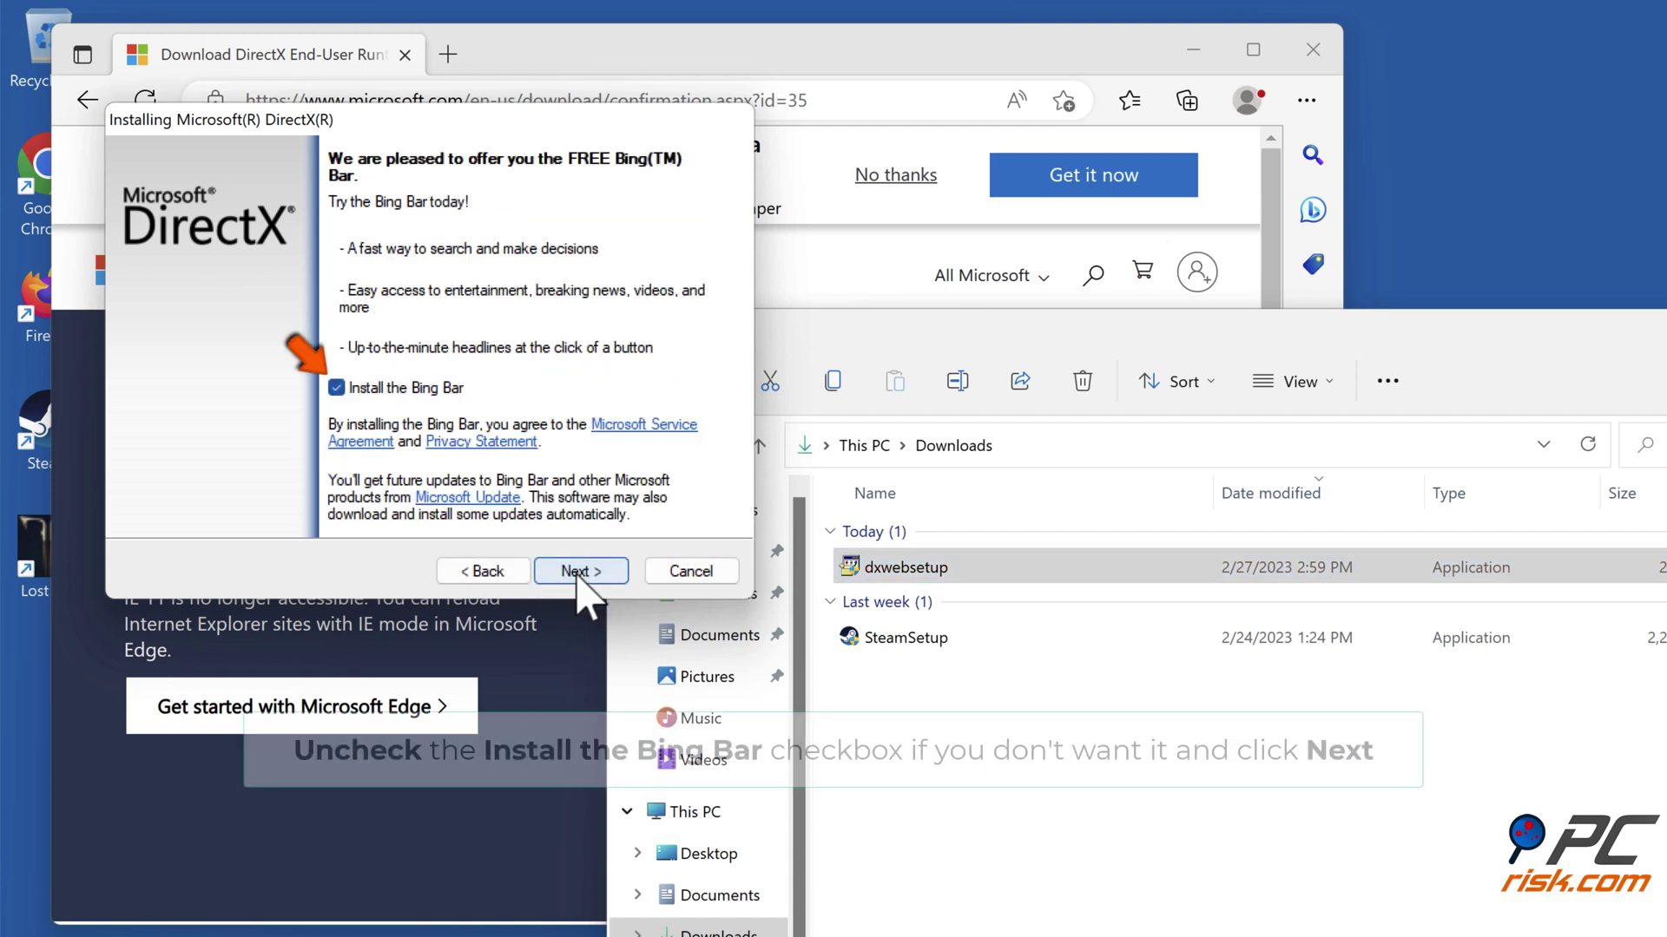
pyautogui.click(336, 387)
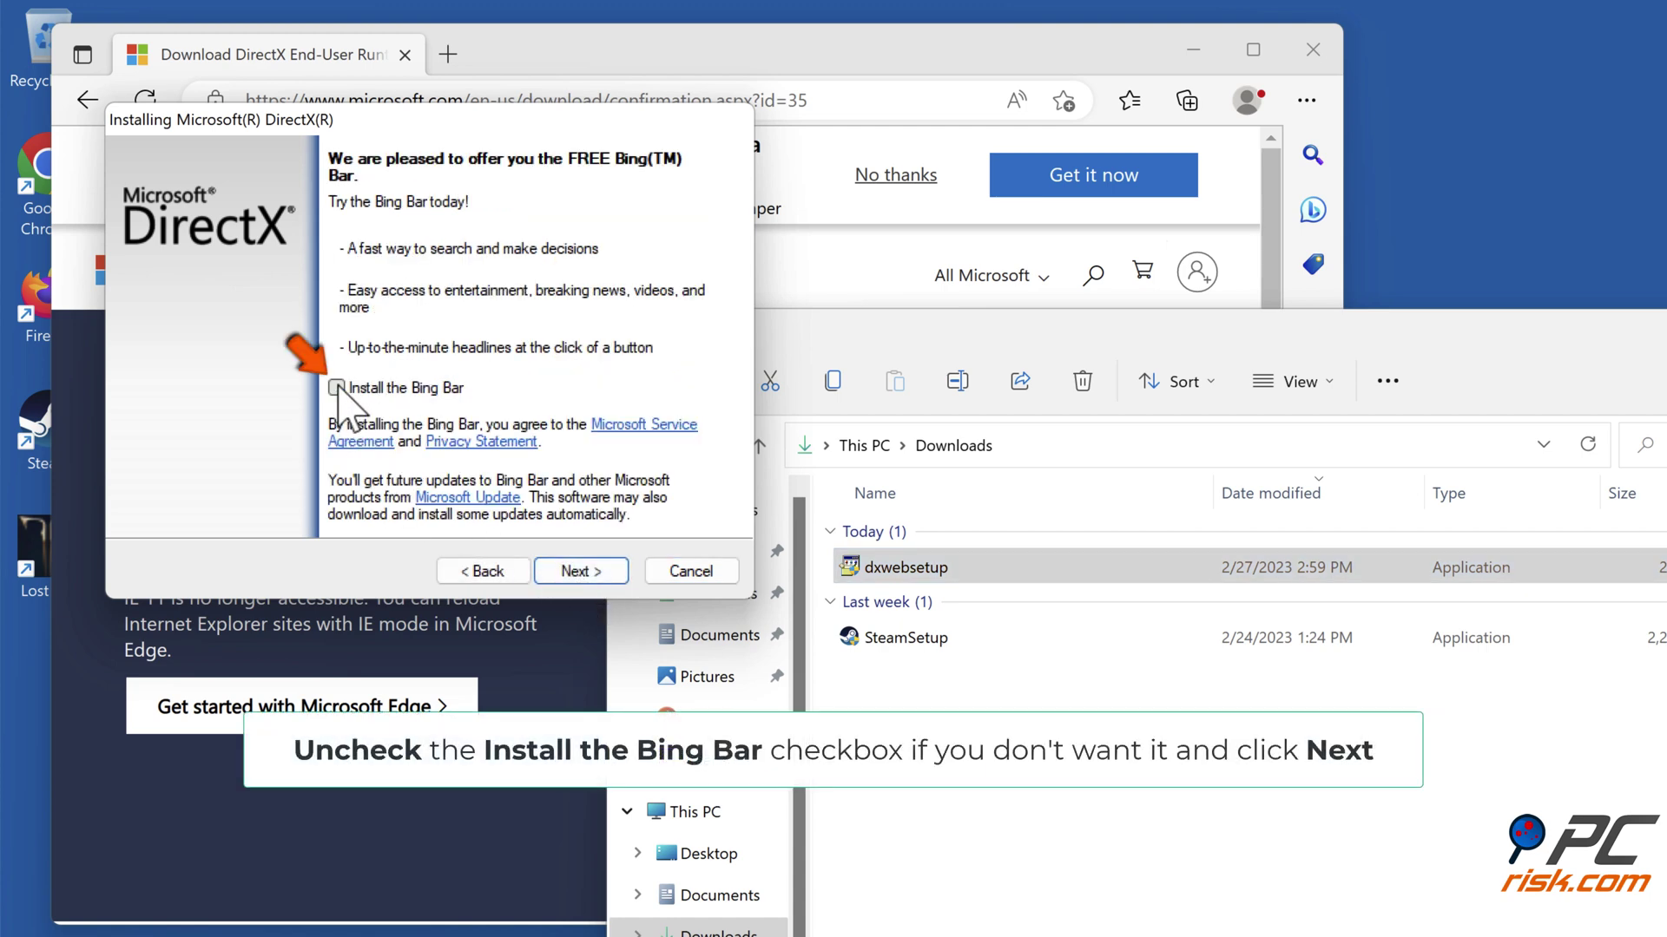
pyautogui.click(576, 571)
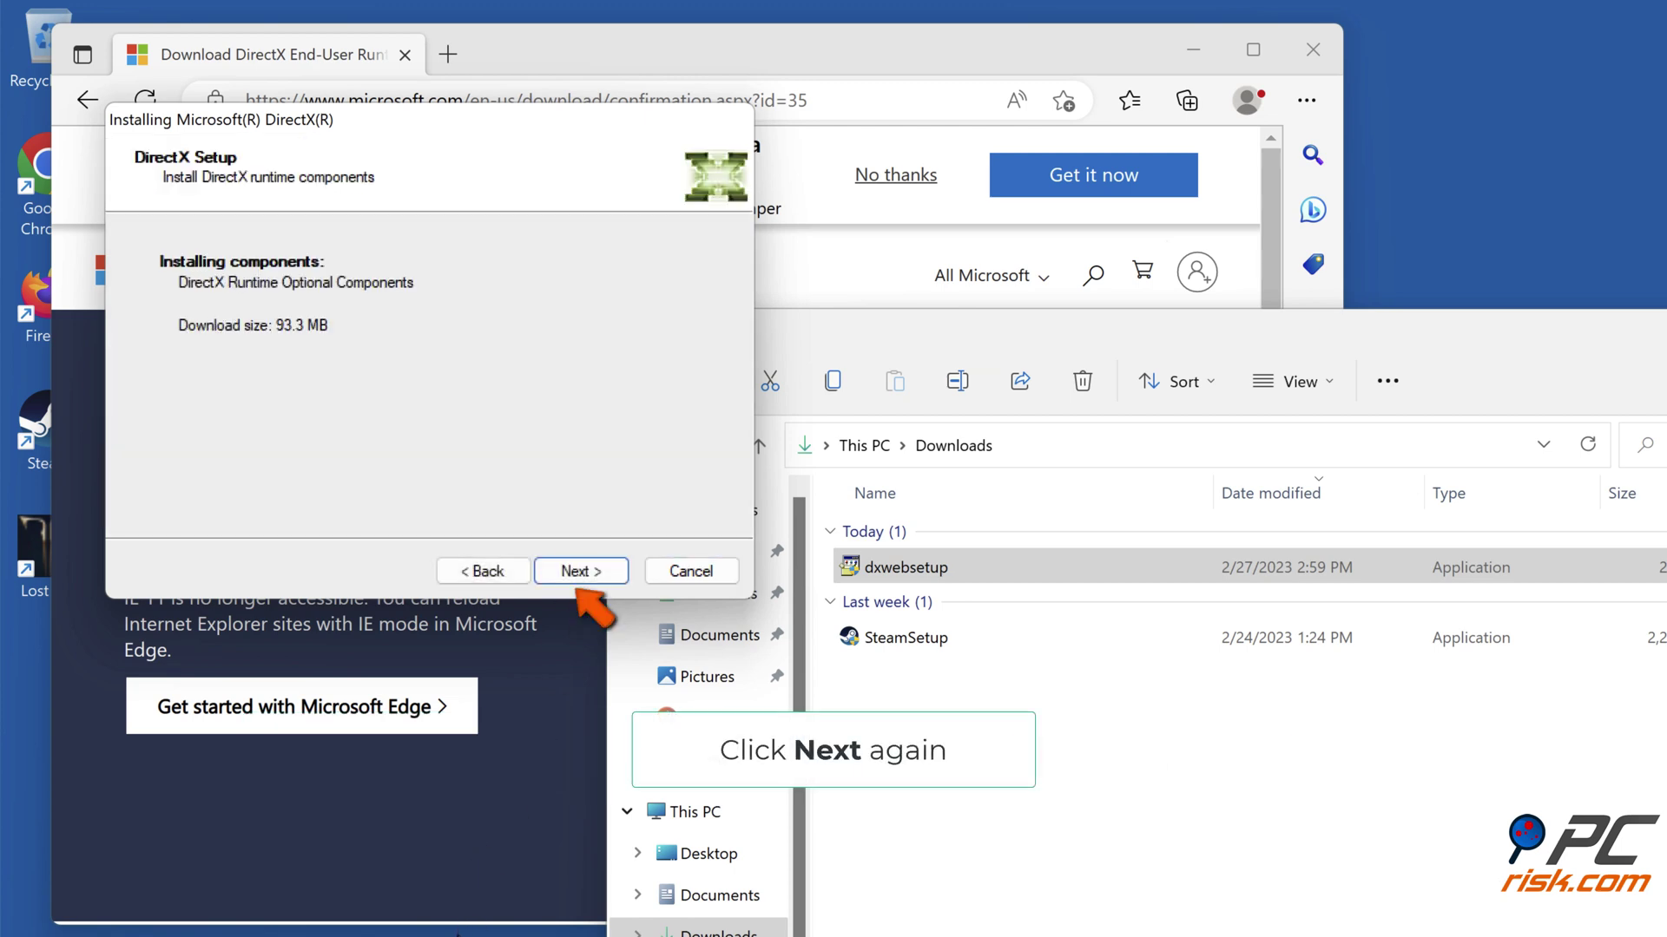
pyautogui.click(576, 573)
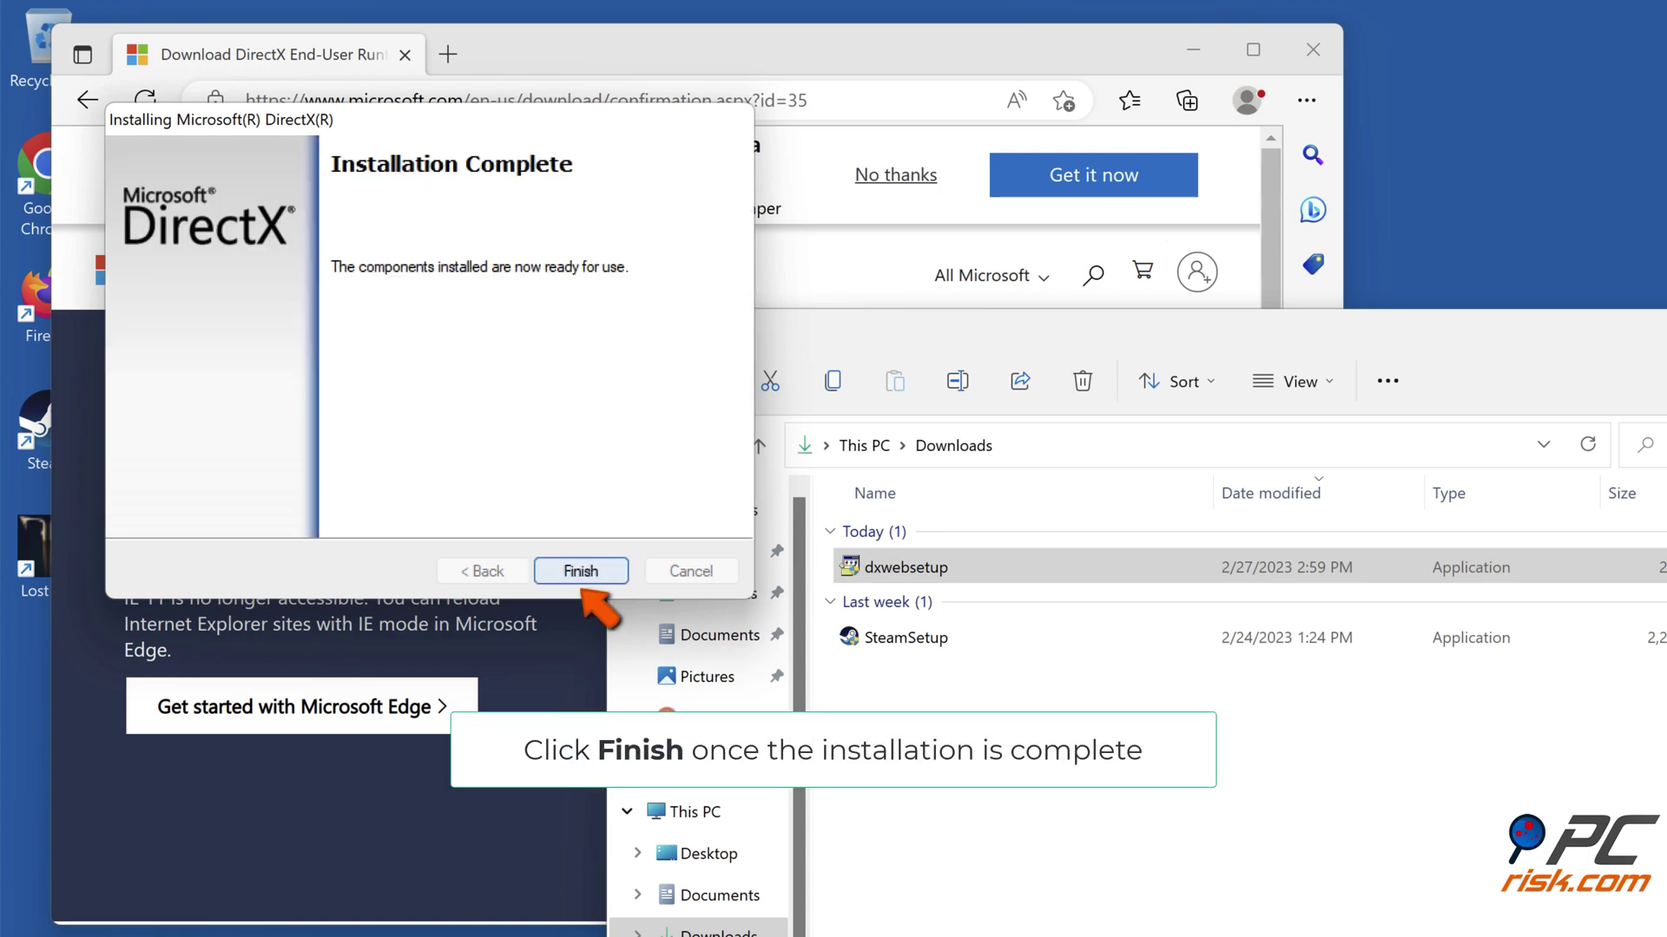
pyautogui.click(580, 571)
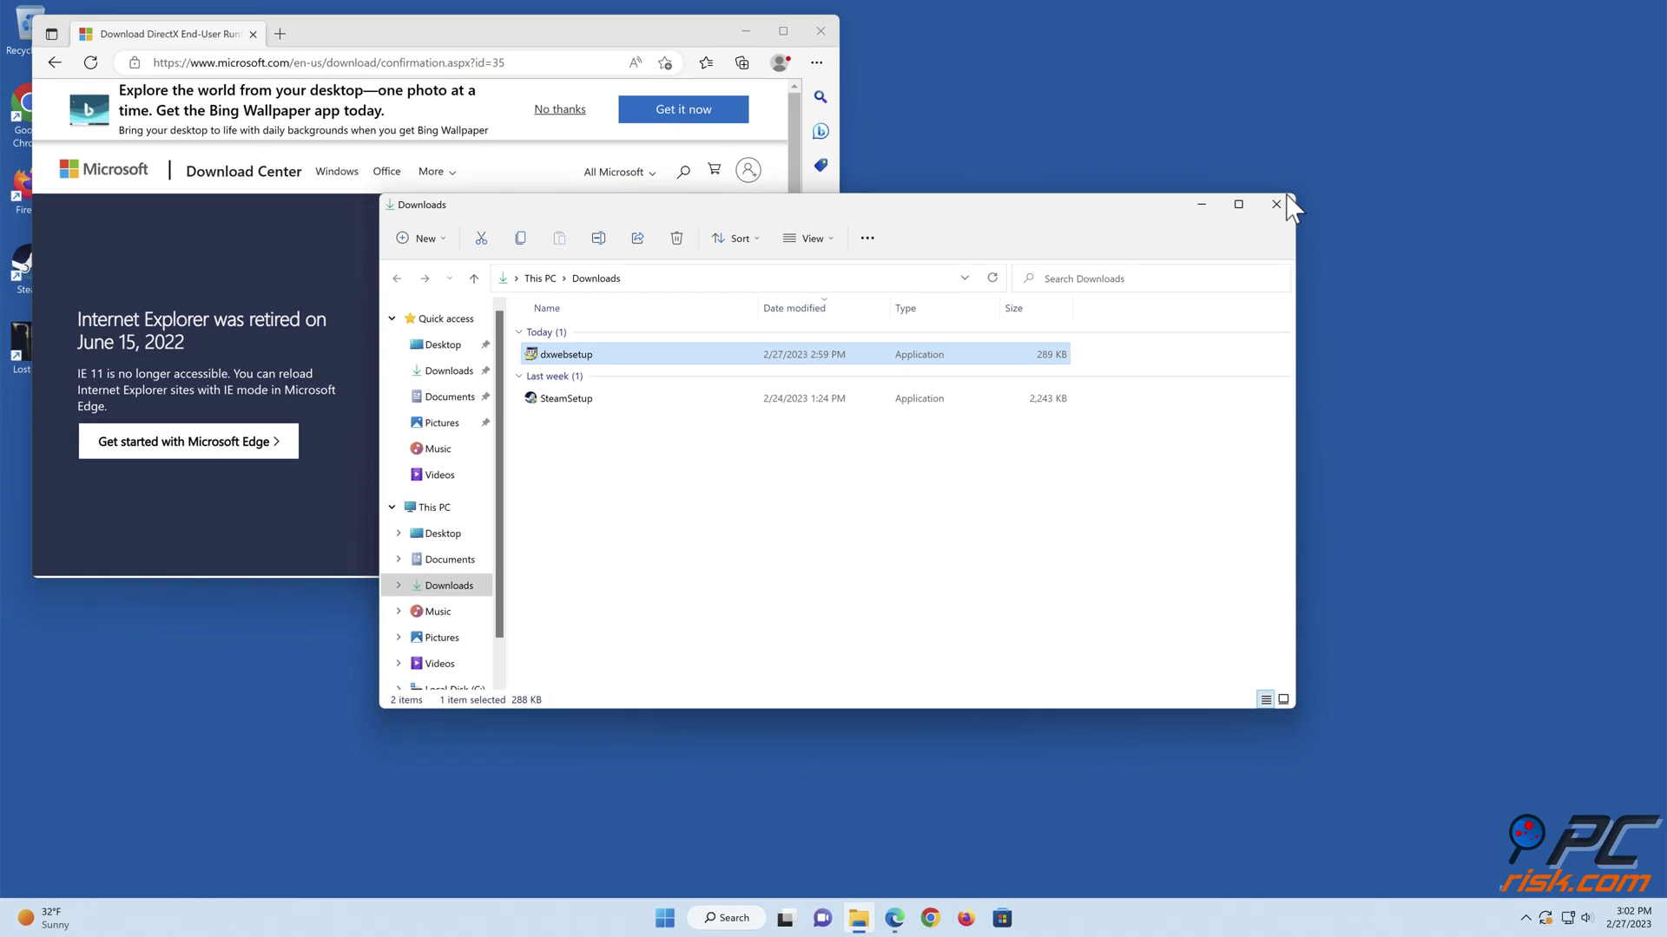
pyautogui.click(1286, 203)
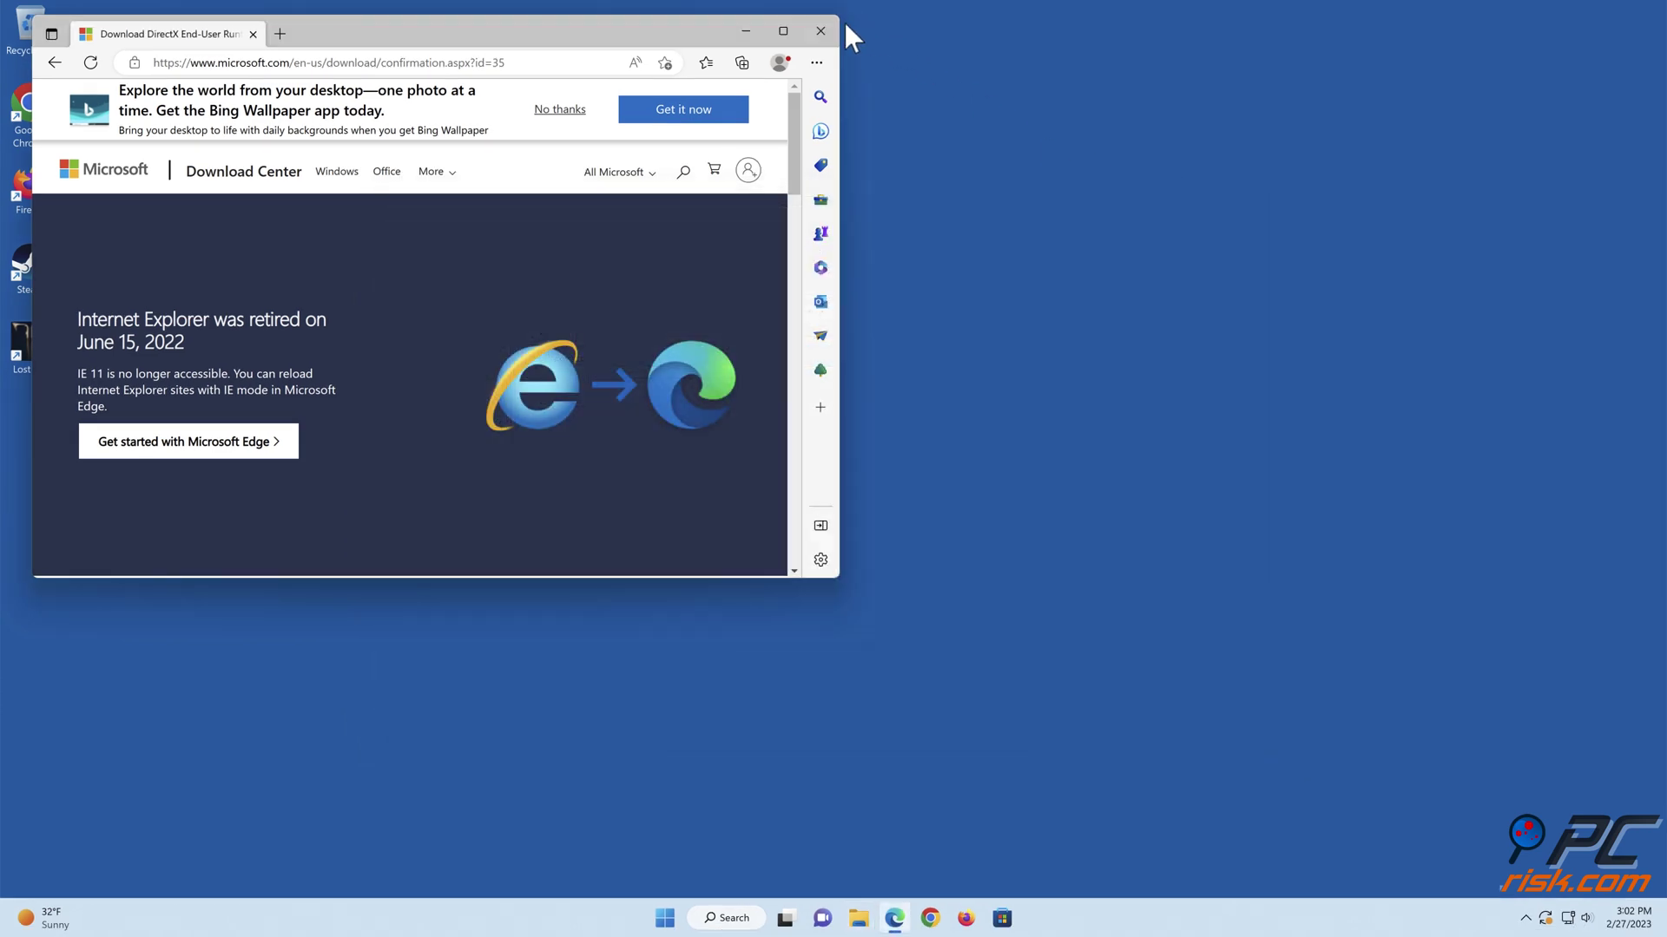
# Close Edge and open the %temp% folder through the Run dialog
pyautogui.click(820, 32)
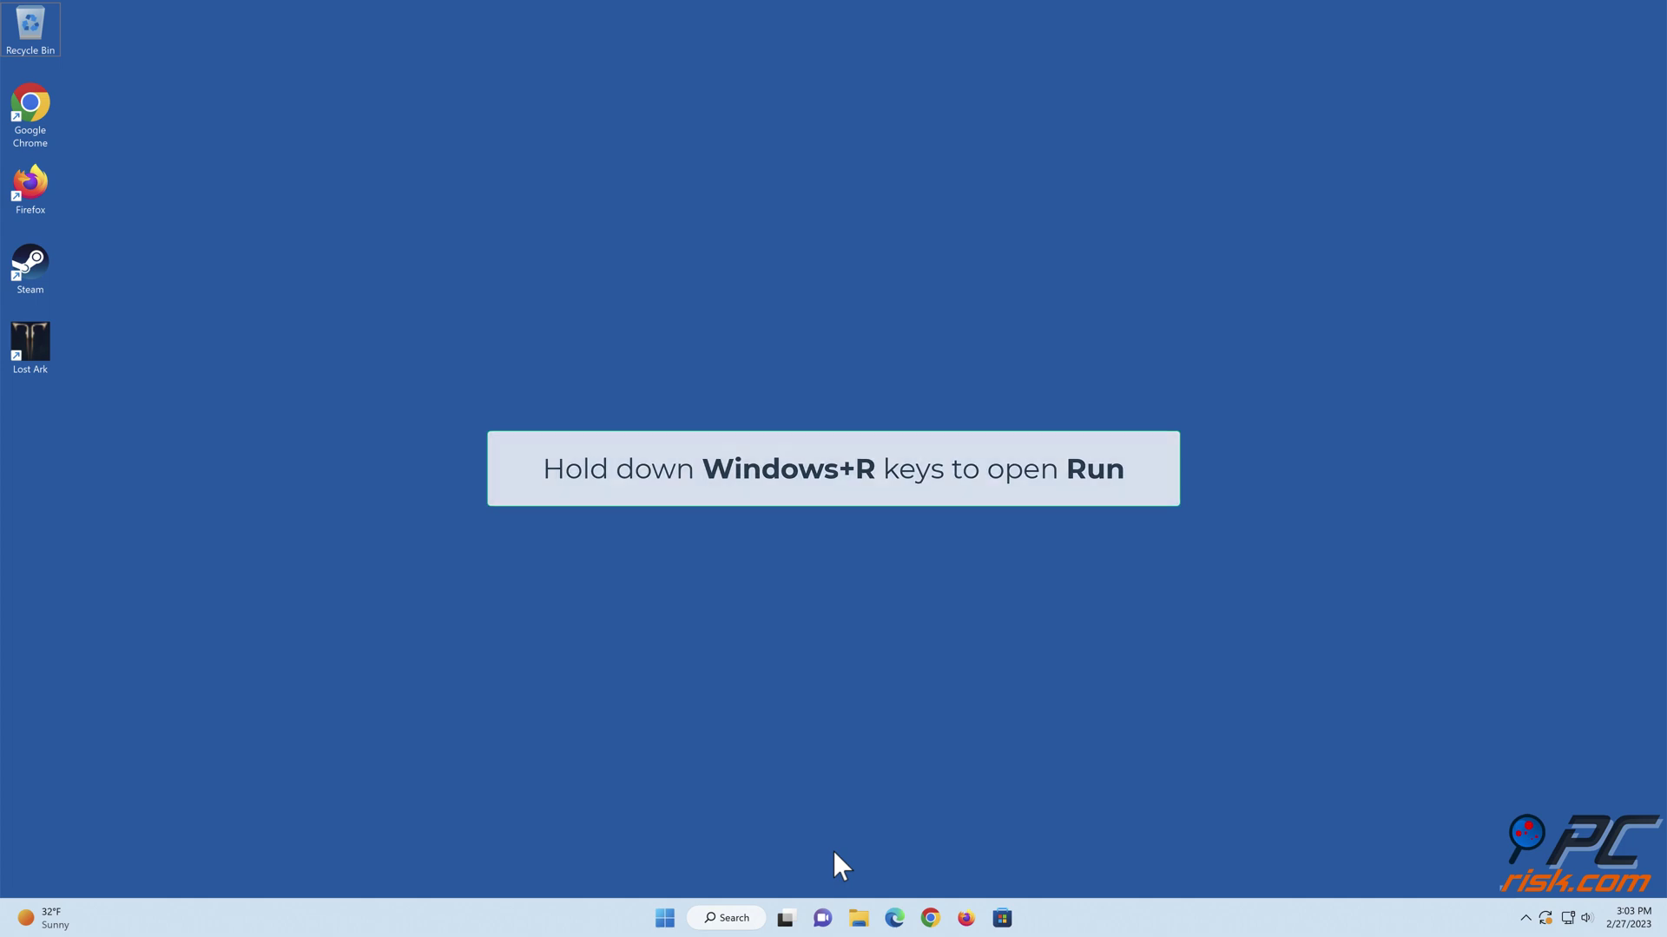
pyautogui.press('super+r')
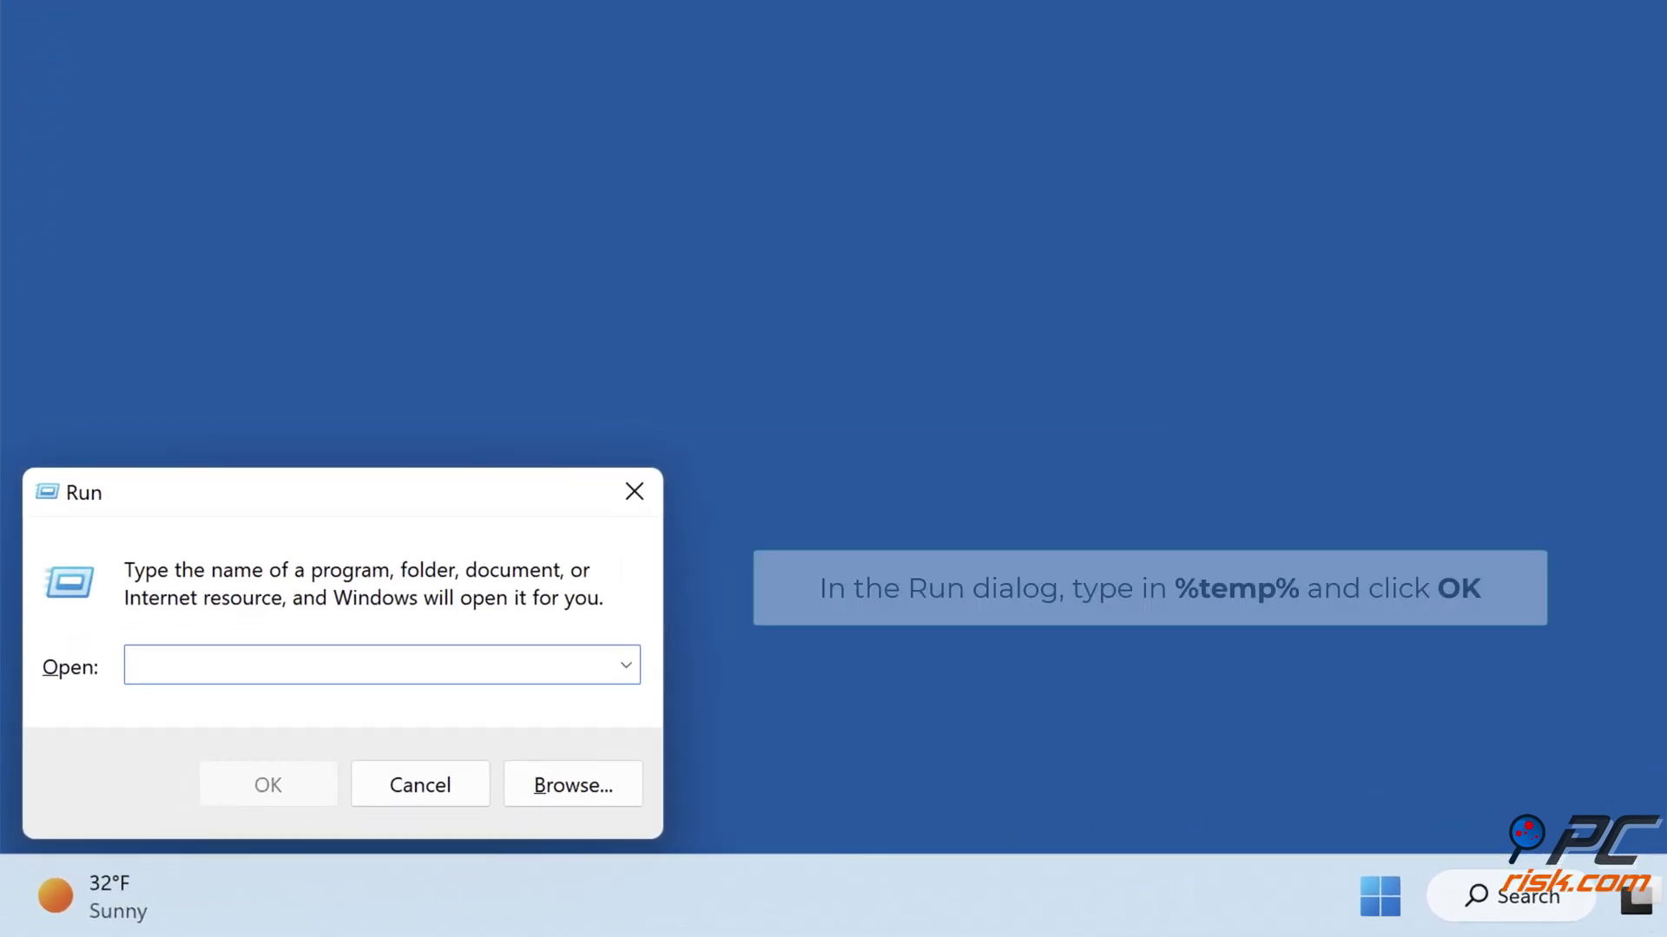
pyautogui.write('%temp%')
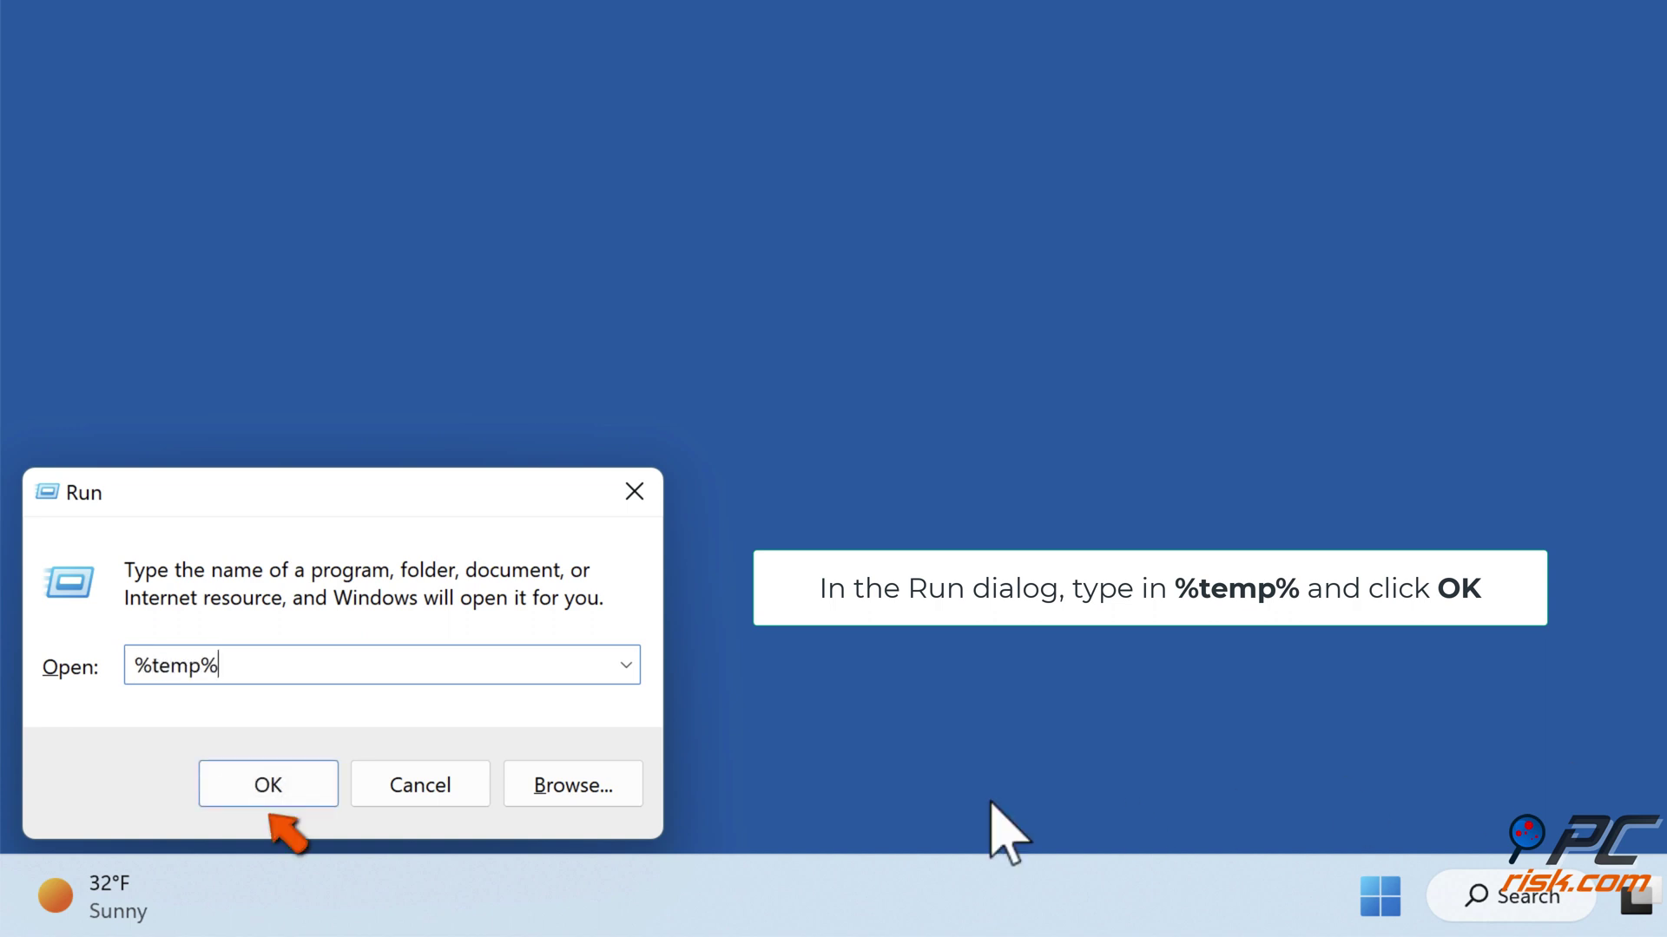
pyautogui.click(269, 786)
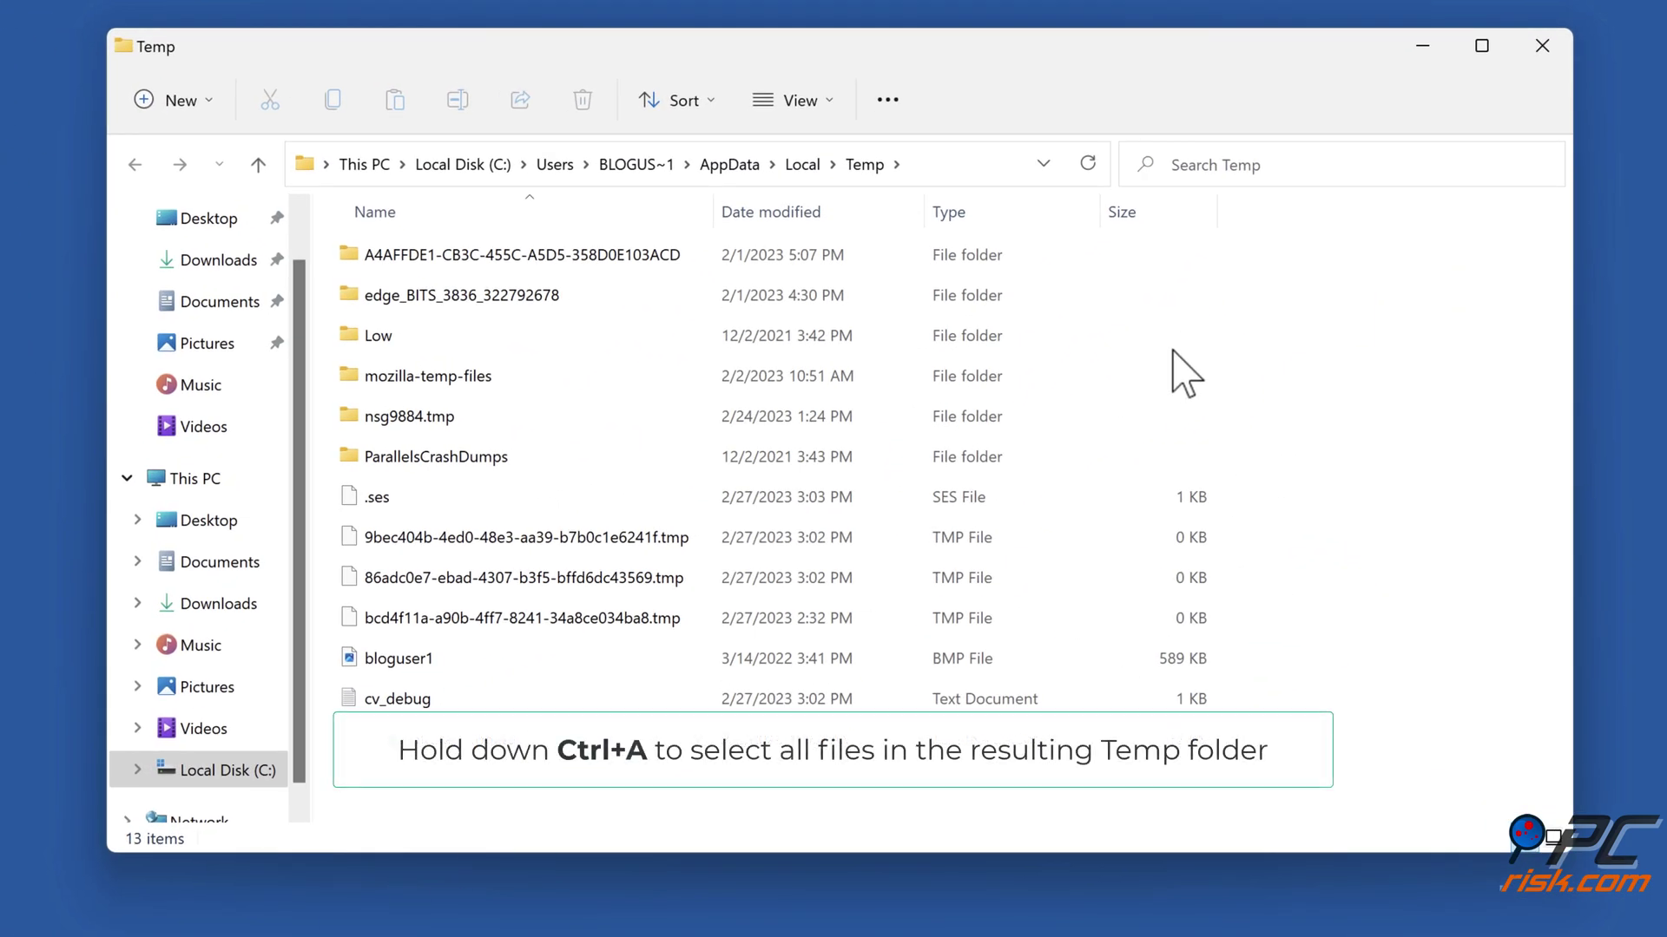
# Delete all files in the Temp folder, leaving three in-use TMP files, and close it
pyautogui.click(1171, 347)
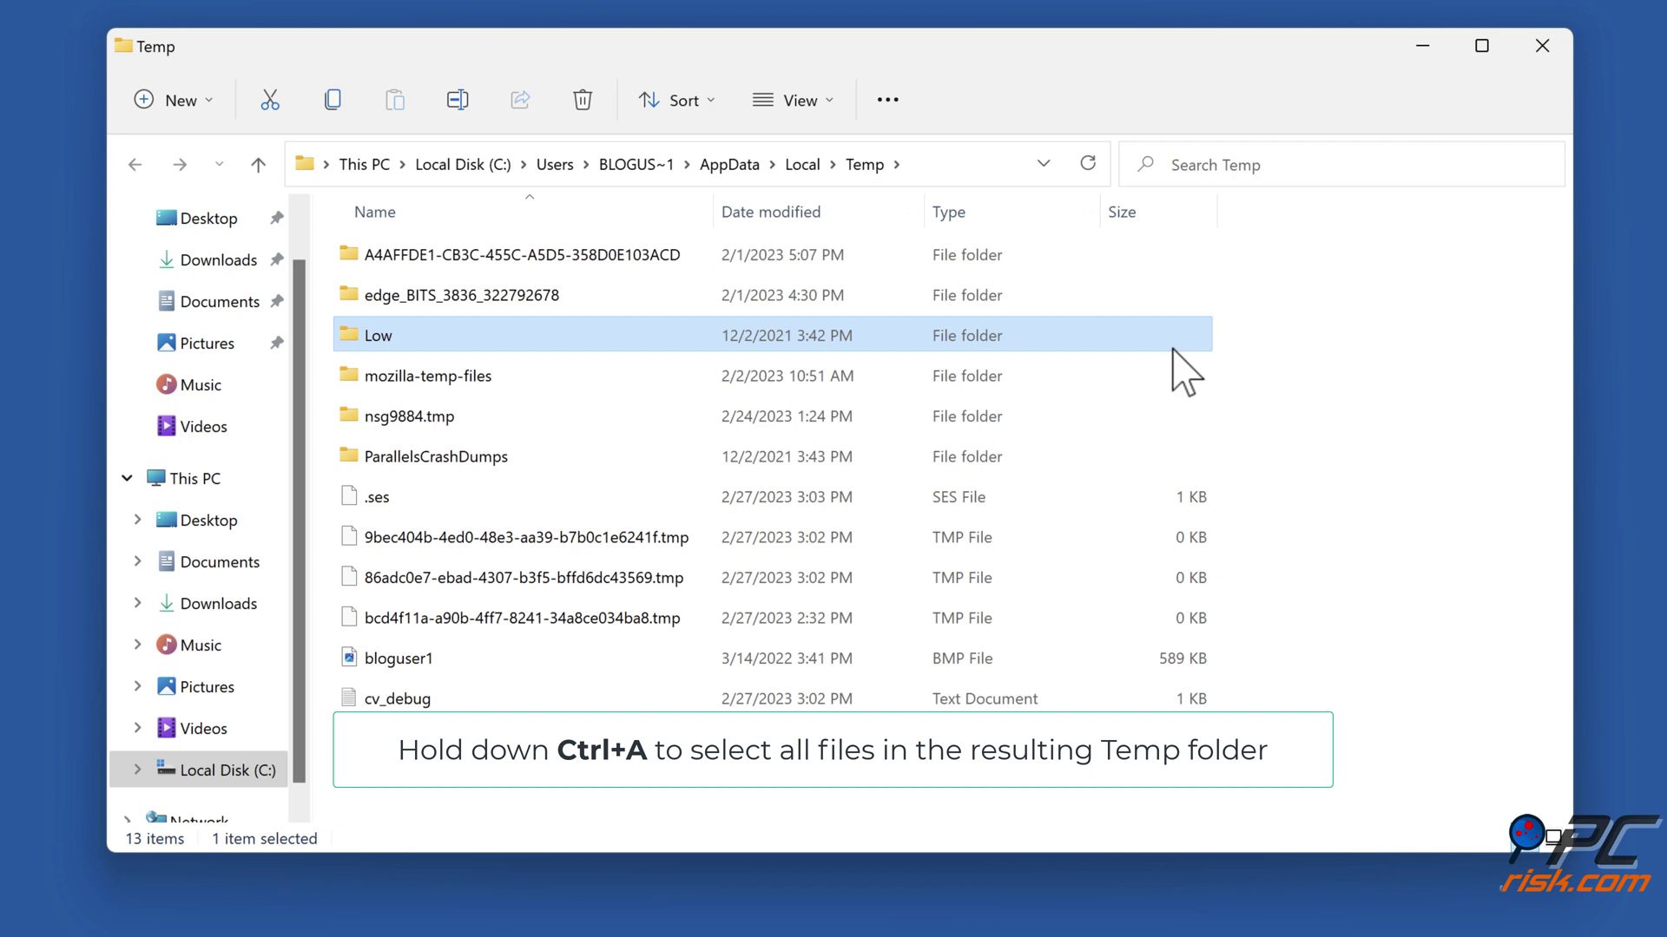
pyautogui.hotkey('ctrl', 'a')
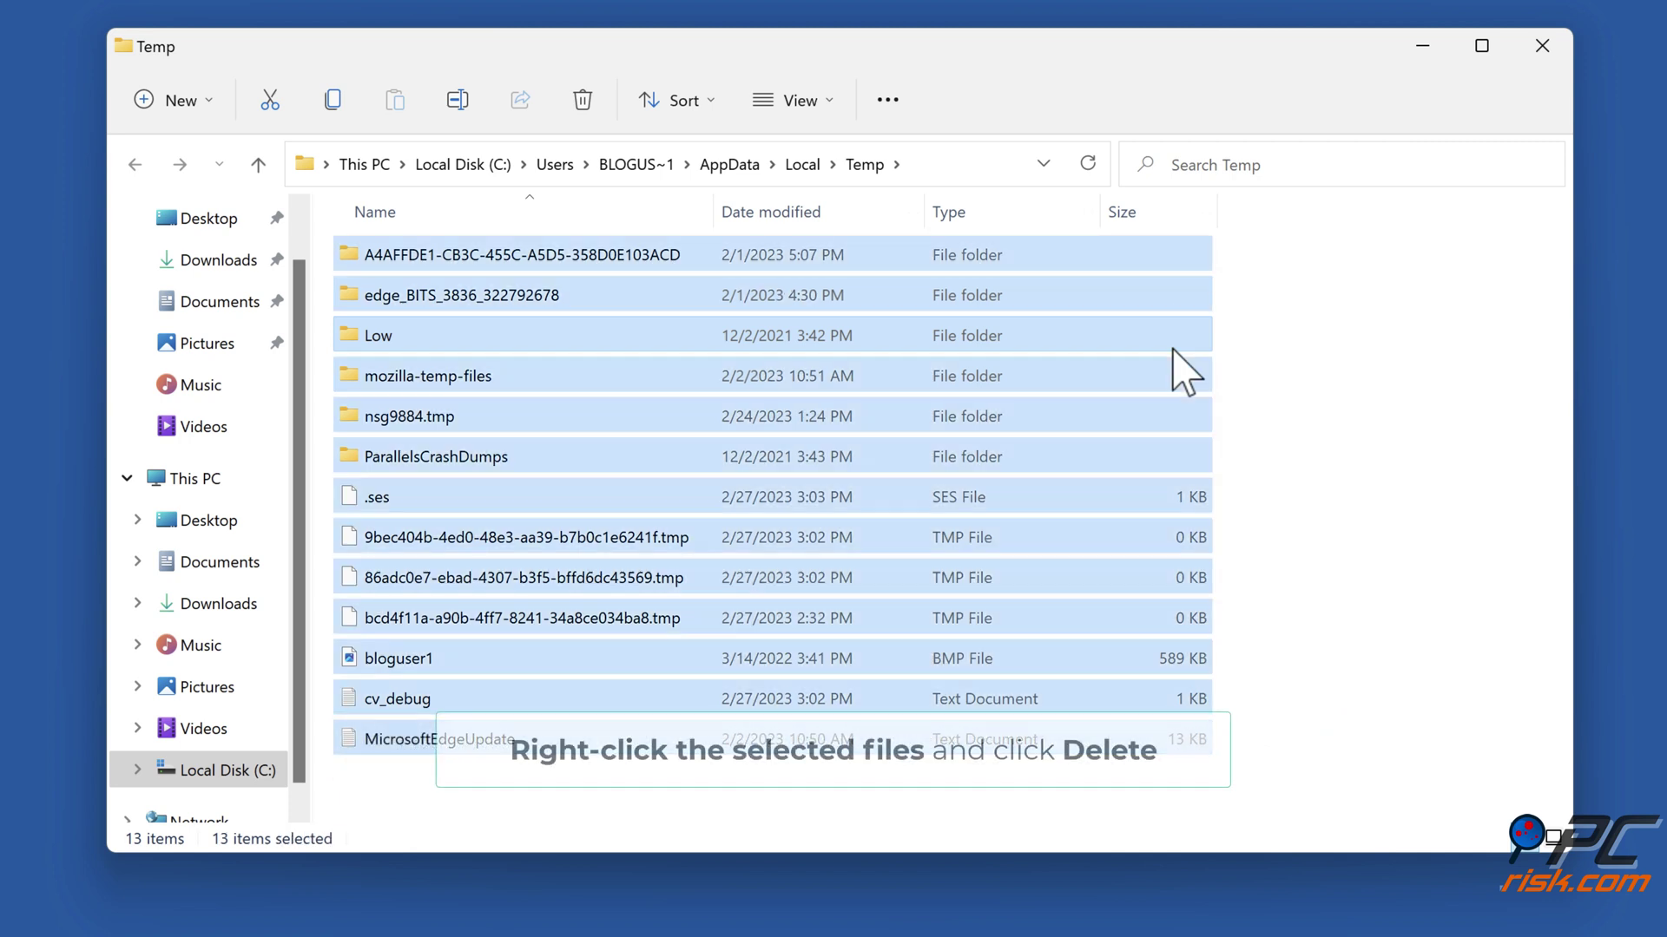
pyautogui.rightClick(1182, 372)
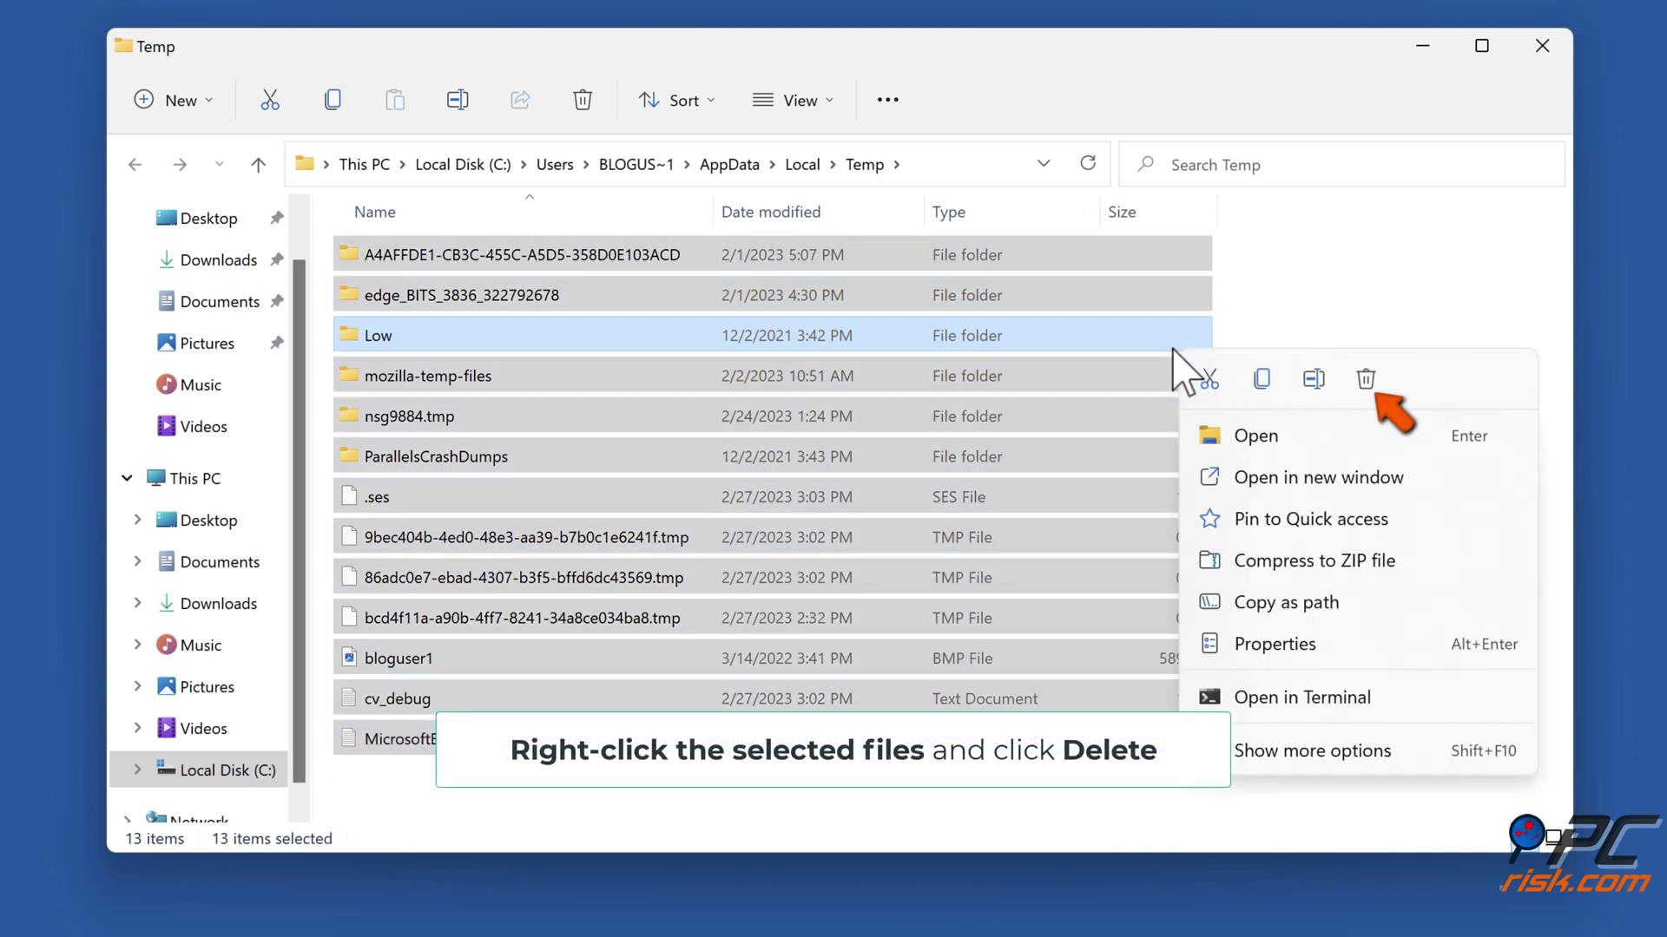
pyautogui.click(1365, 384)
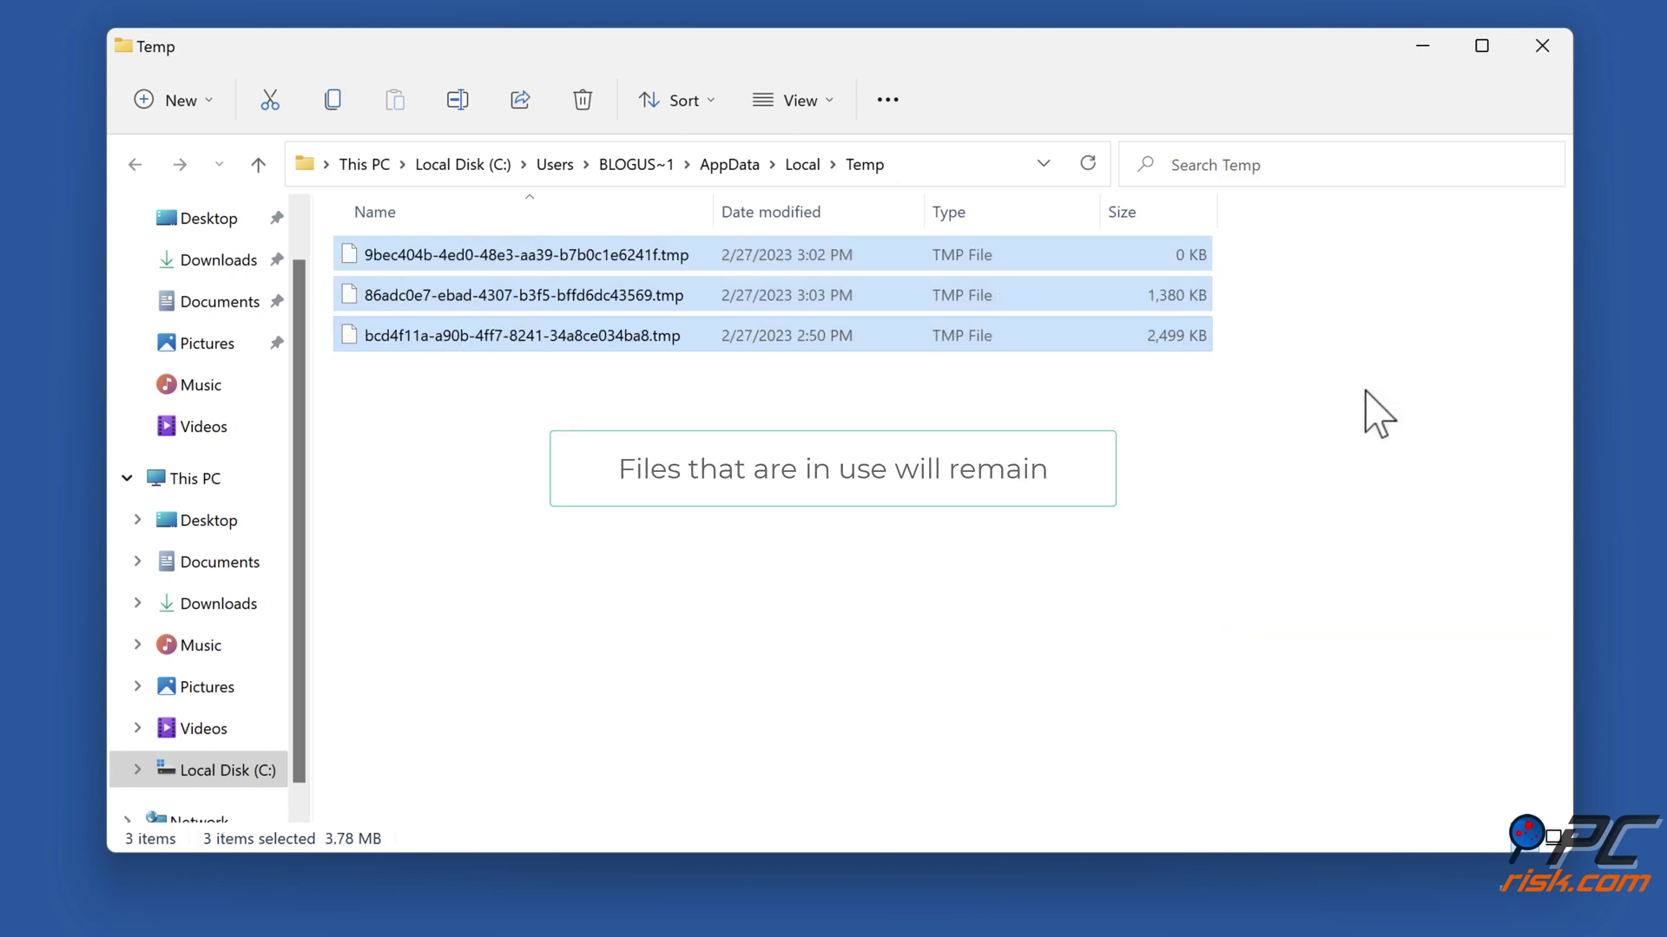
pyautogui.click(1379, 413)
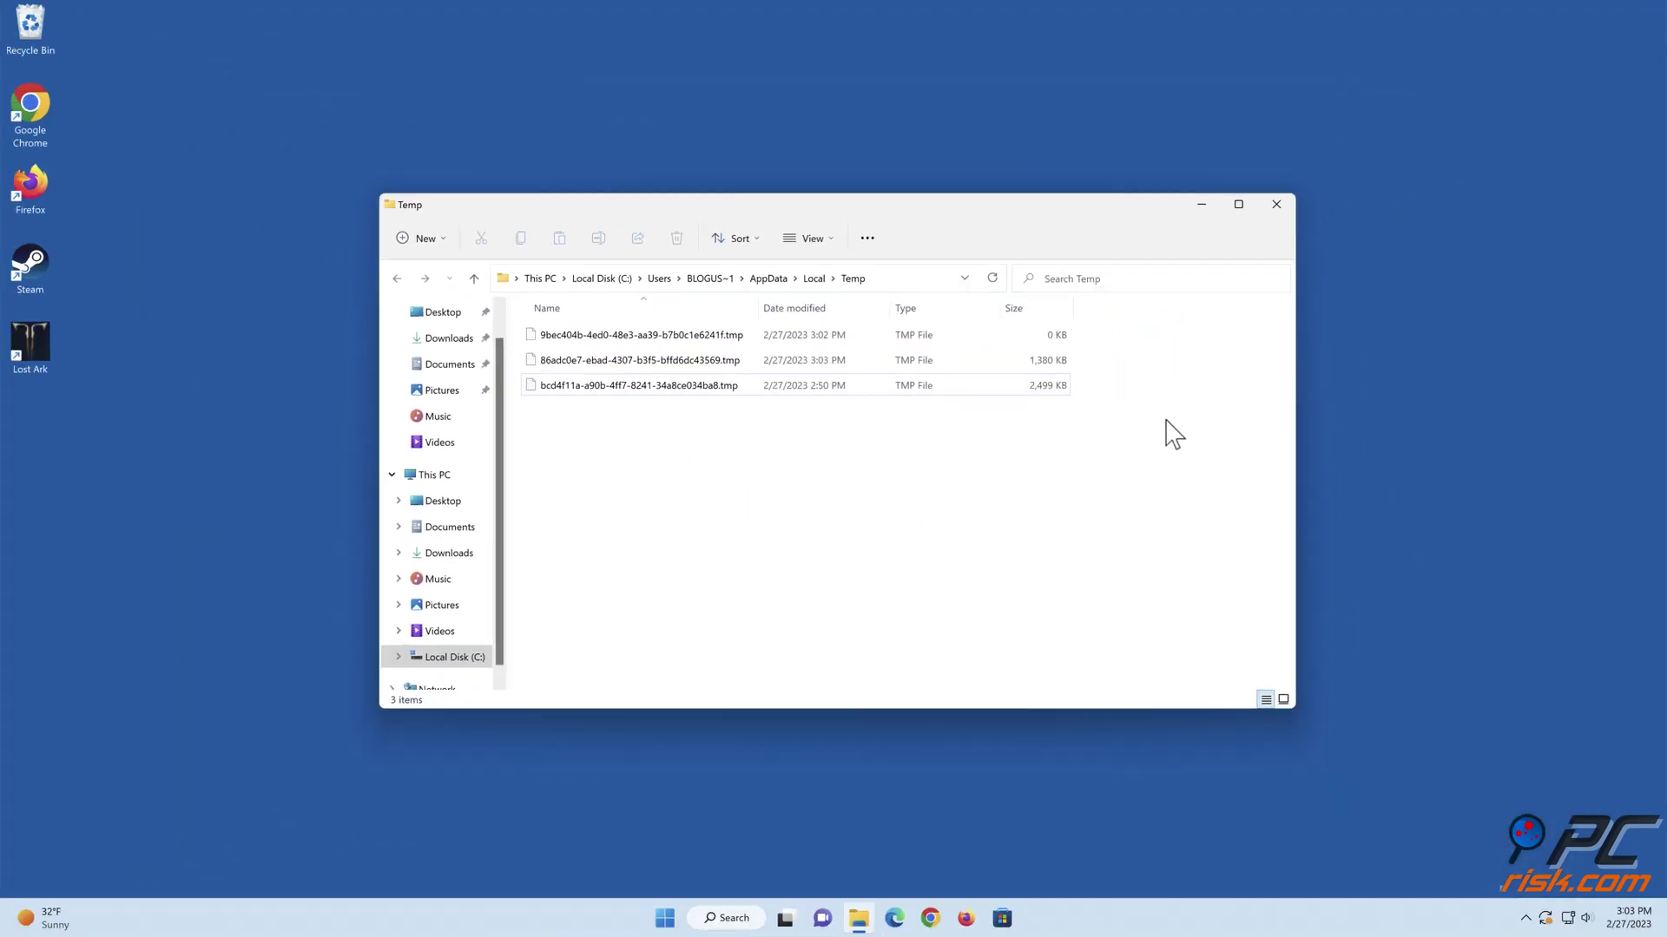
pyautogui.click(1276, 204)
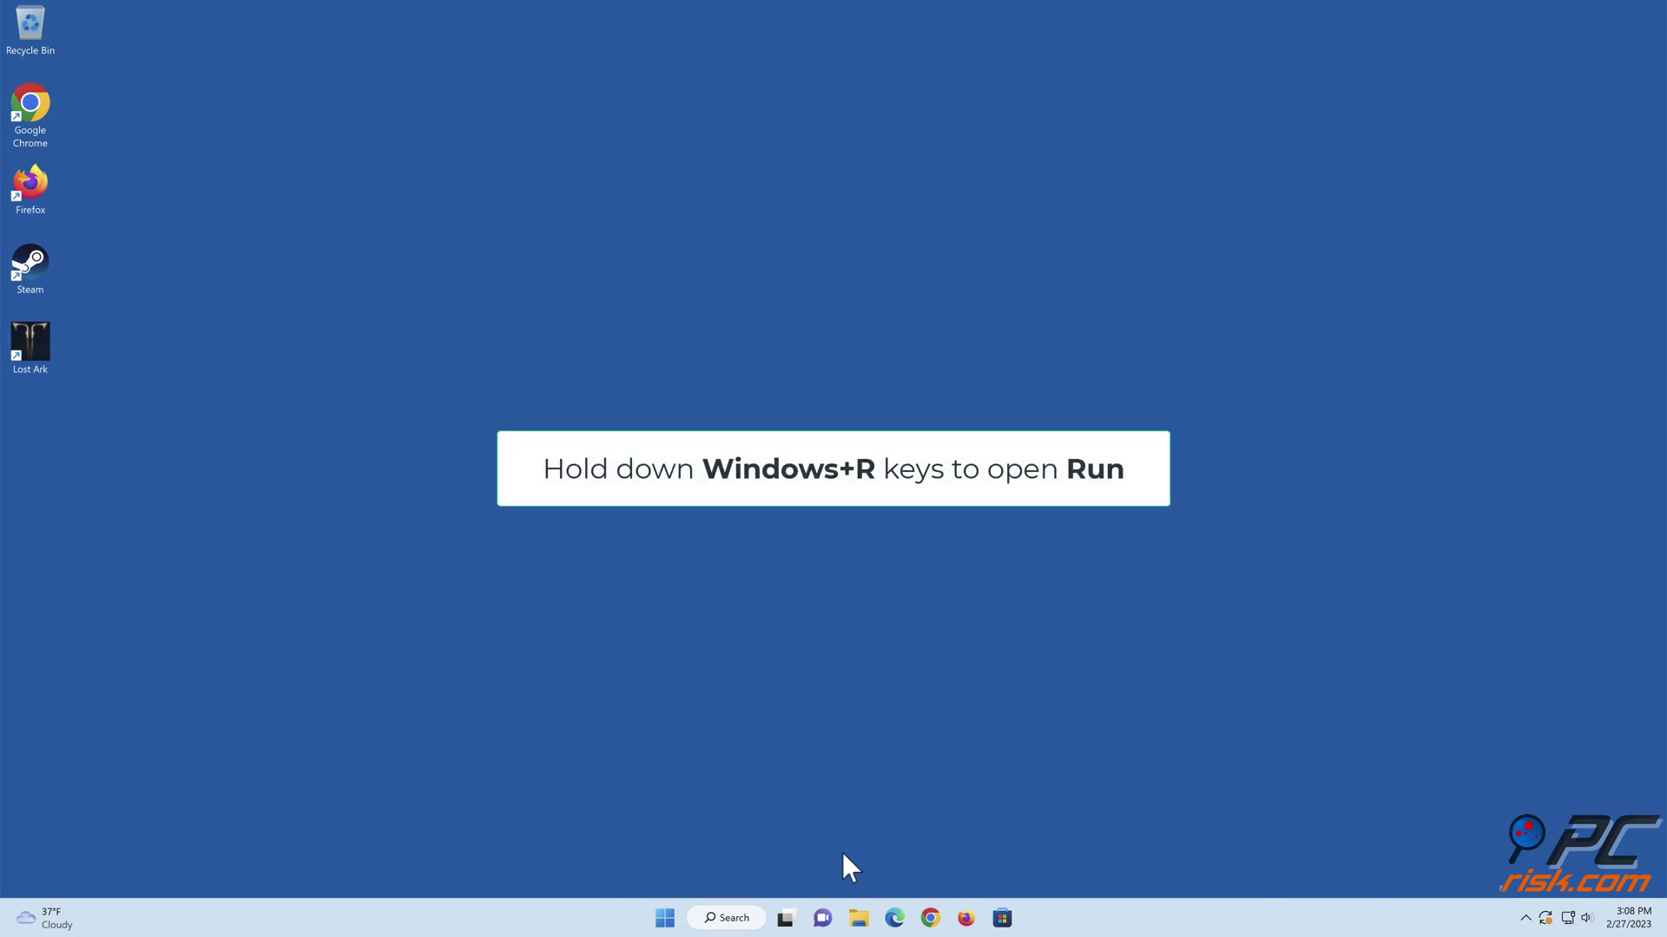
# Launch Registry Editor by running regedit
pyautogui.press('super+r')
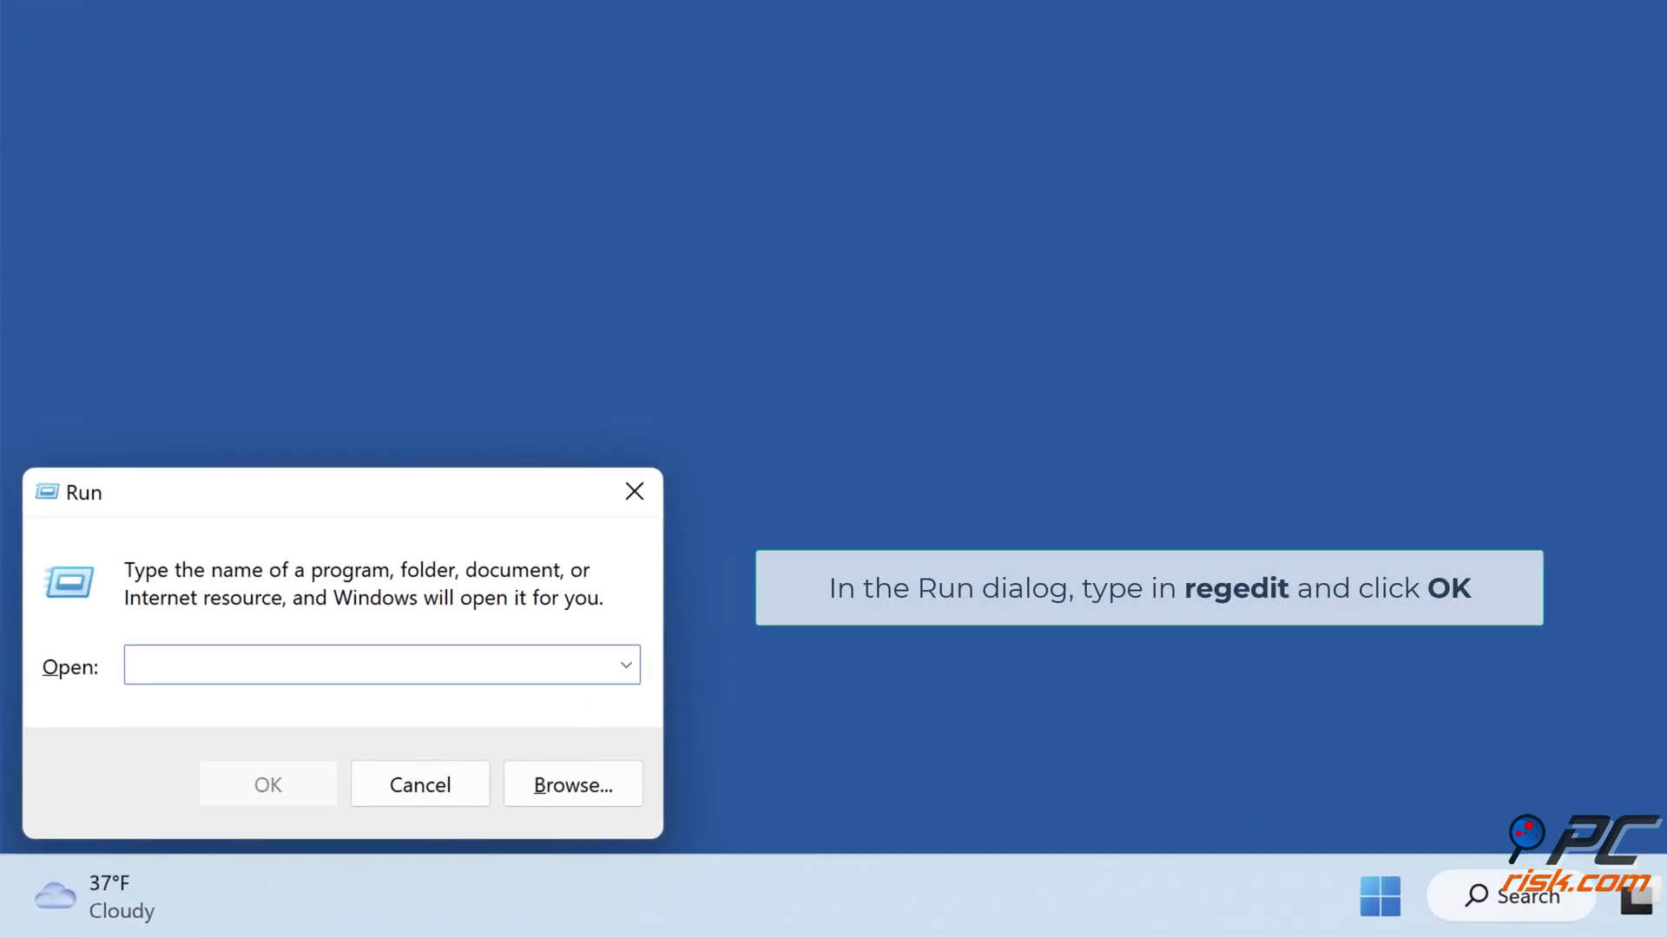
pyautogui.write('regedi')
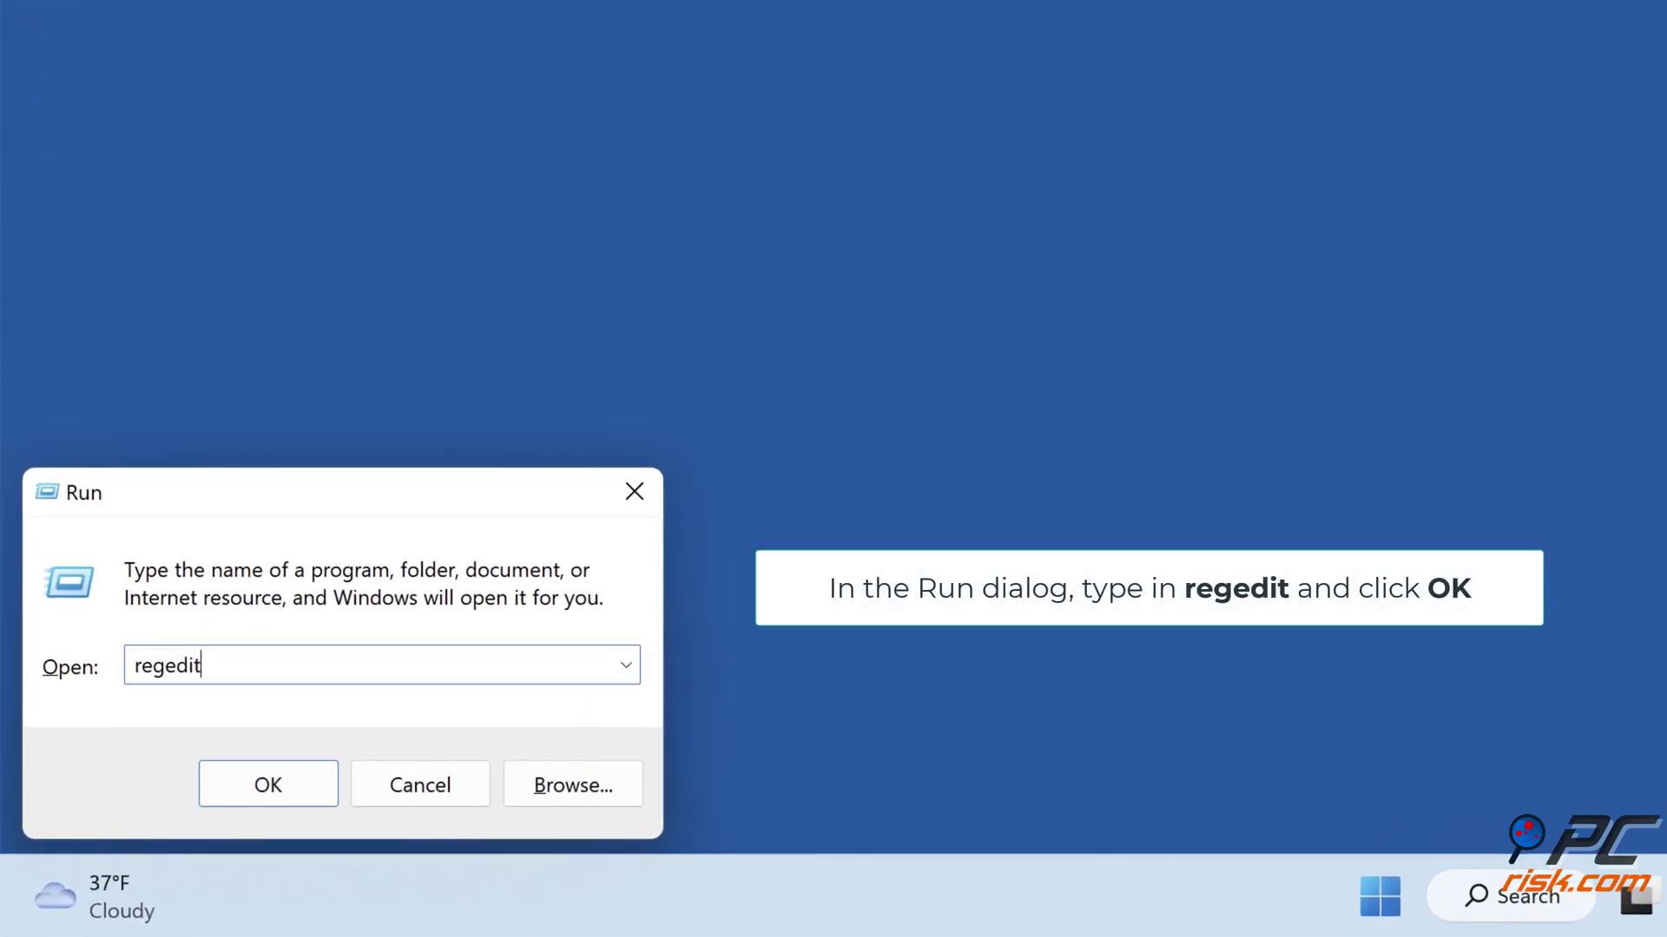
pyautogui.write('t')
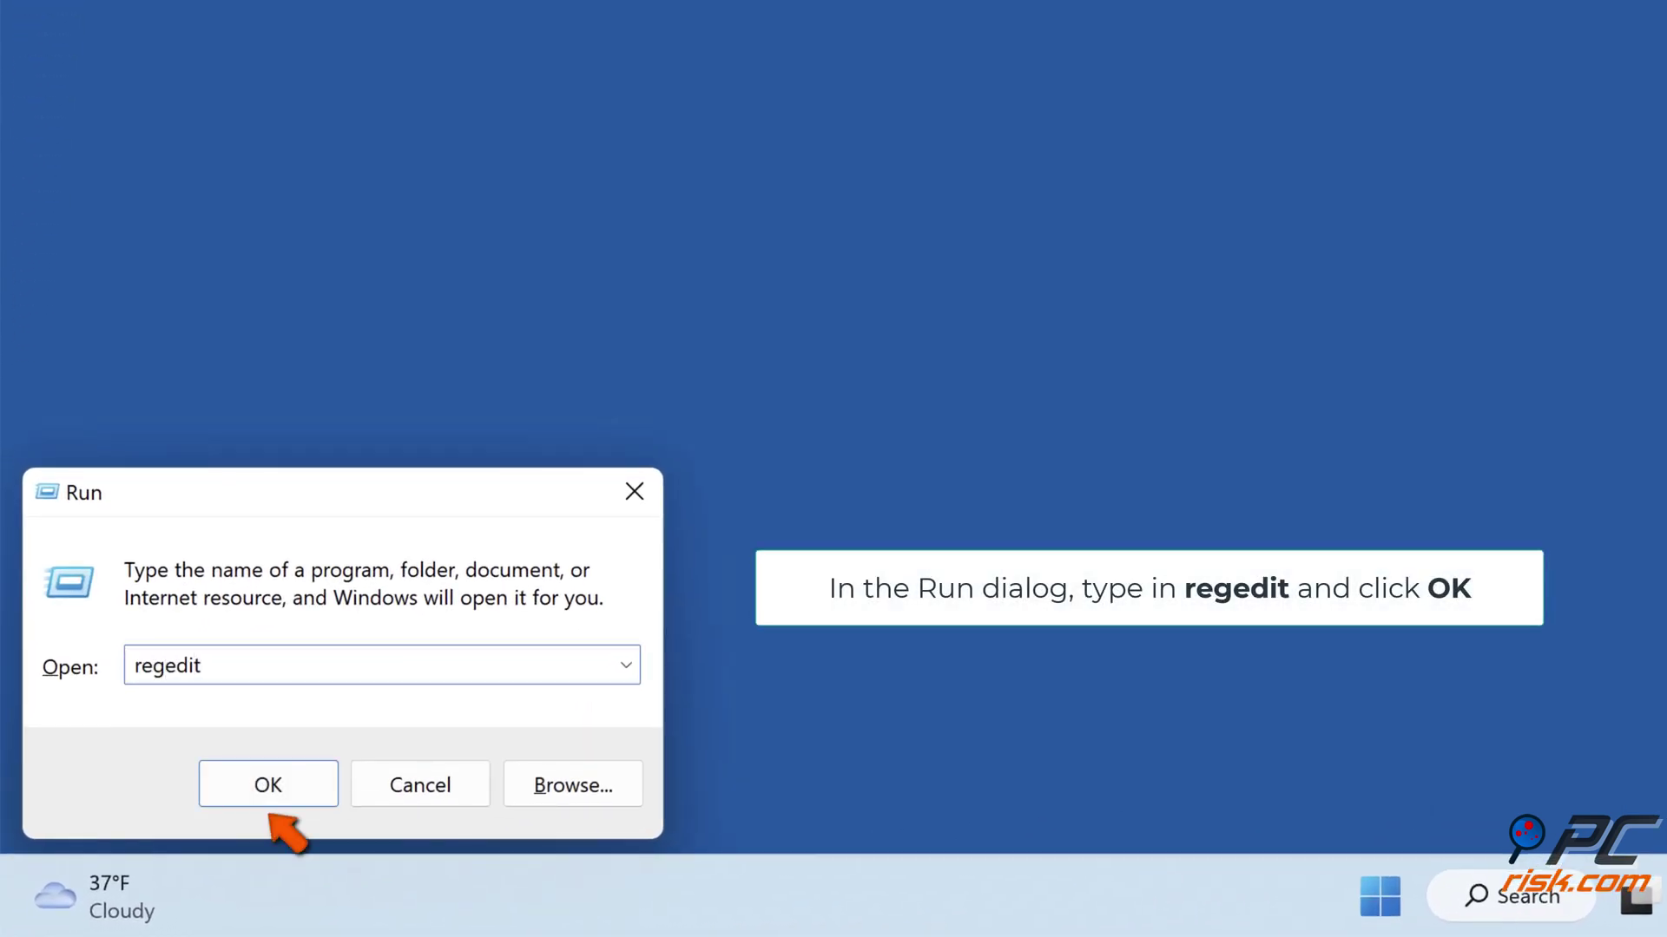
pyautogui.click(271, 790)
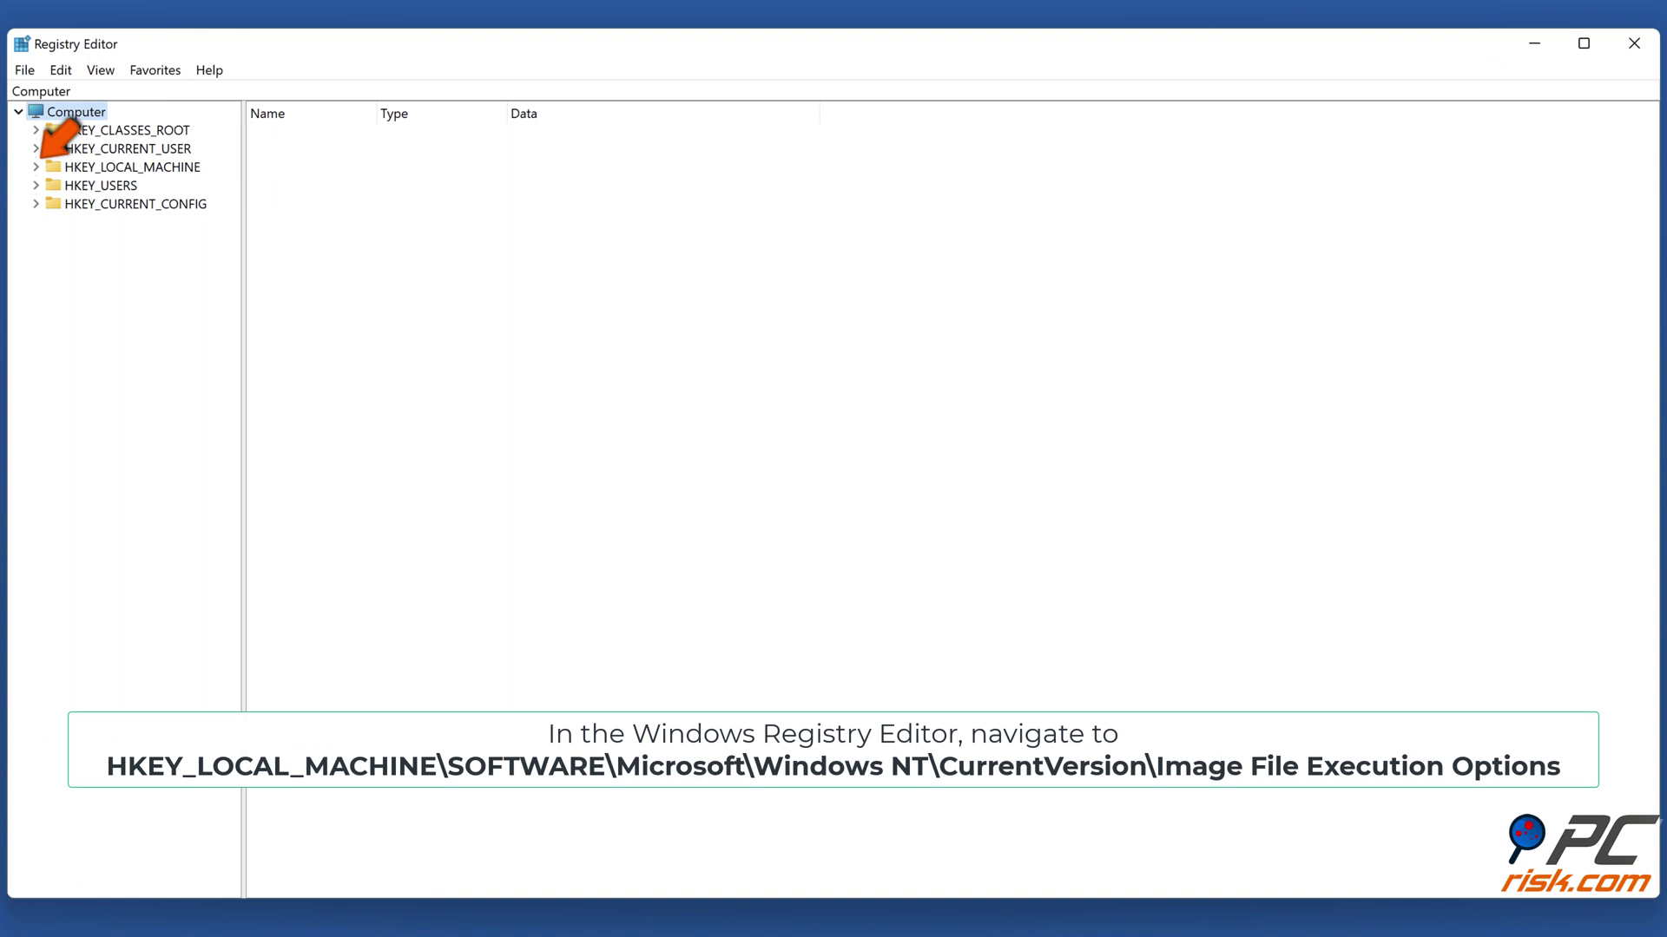
# Expand HKEY_LOCAL_MACHINE\SOFTWARE\Microsoft\Windows NT\CurrentVersion to reveal Image File Execution Options
pyautogui.click(36, 167)
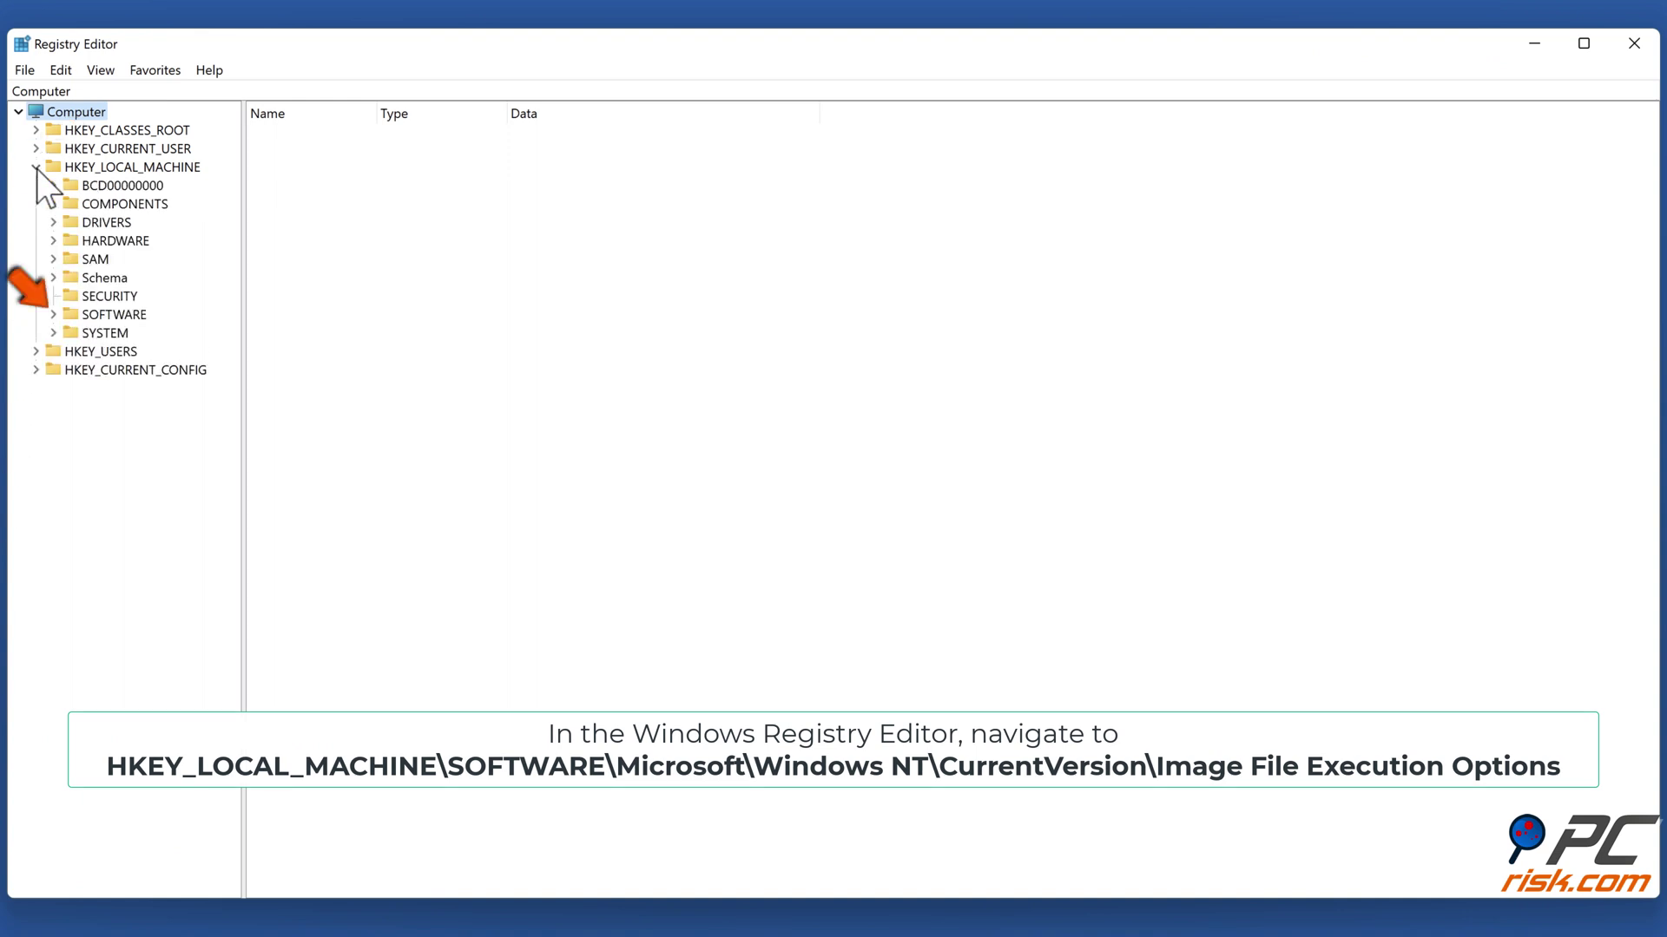
pyautogui.click(53, 314)
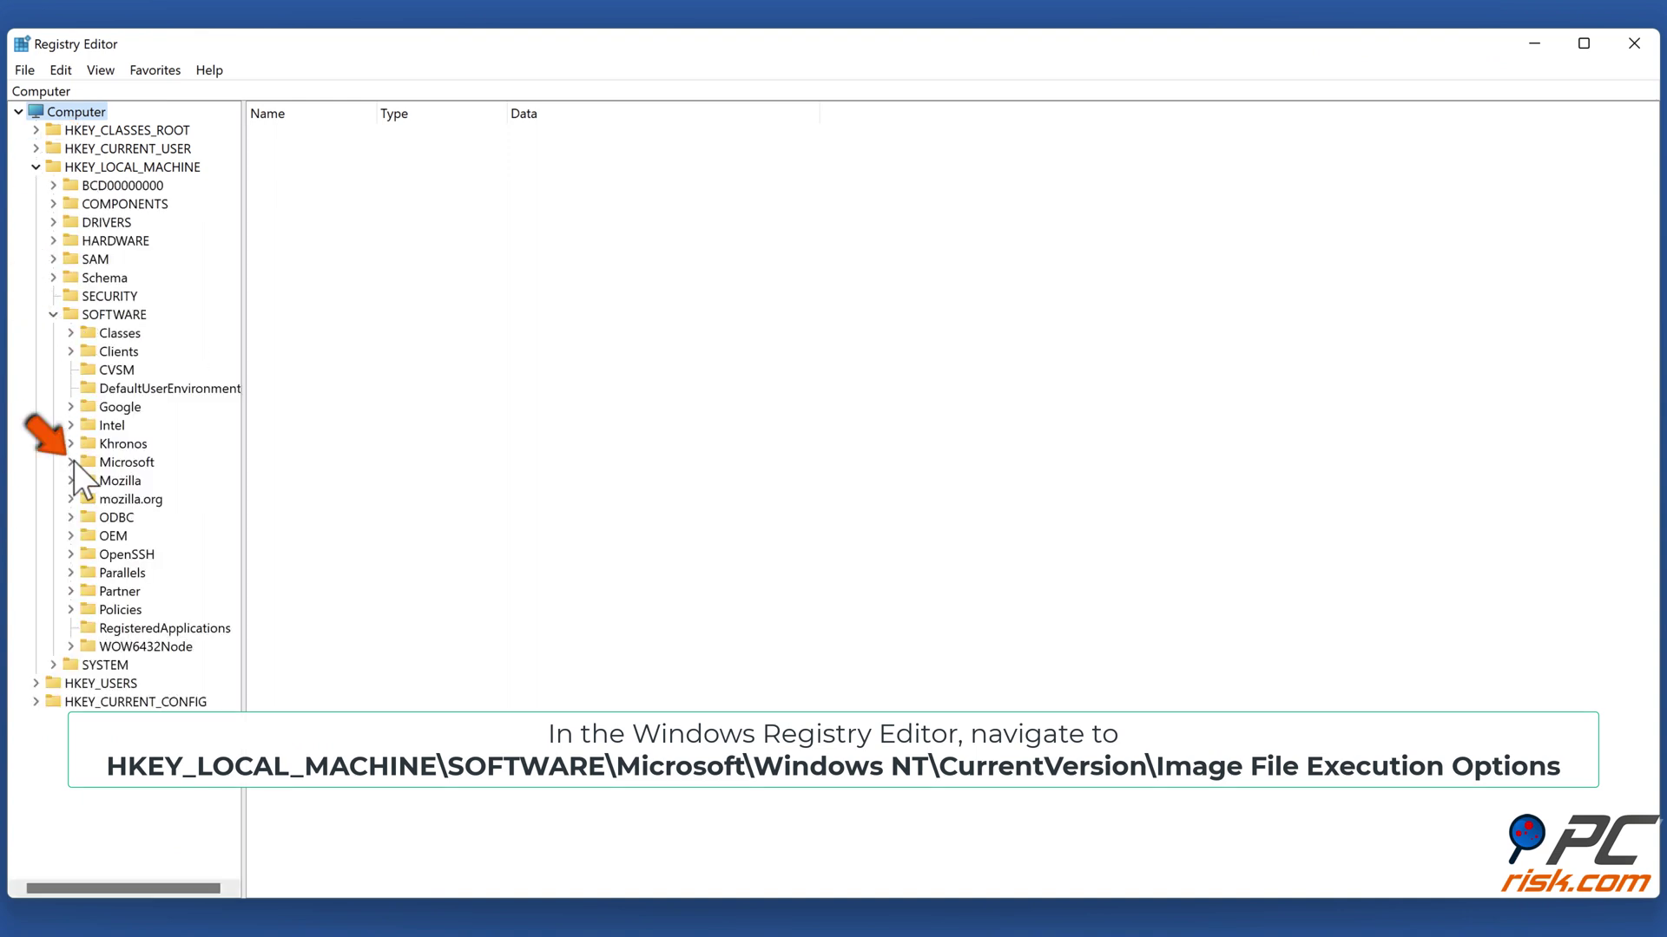
pyautogui.click(72, 462)
pyautogui.scroll(-20, 75, 469)
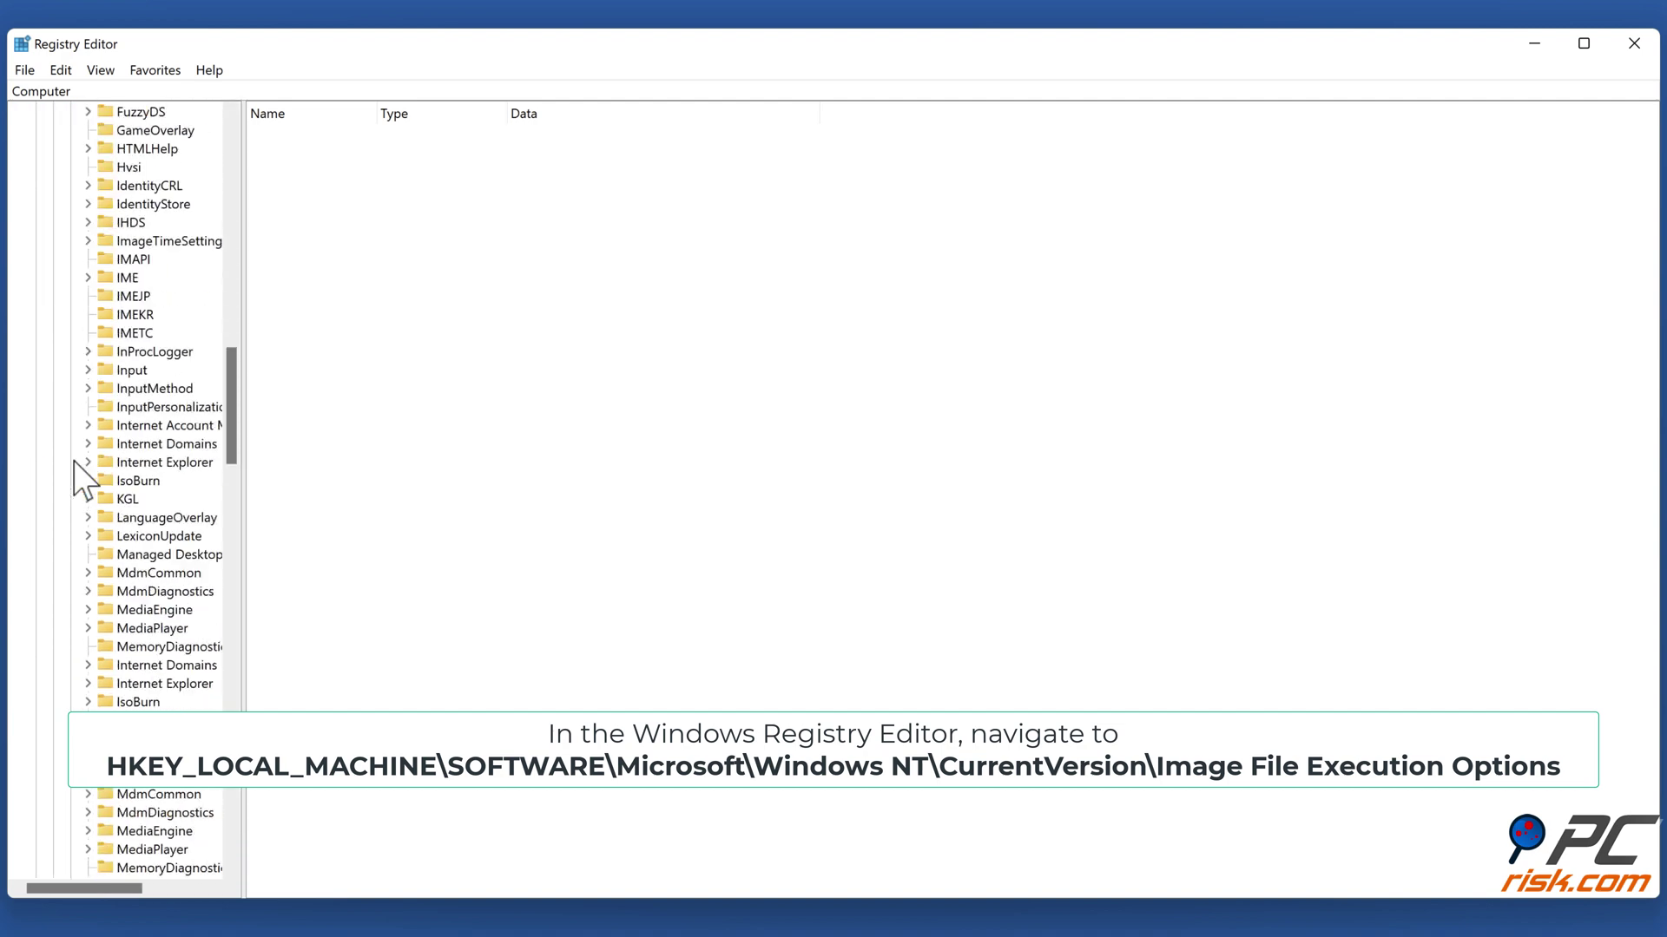
pyautogui.scroll(-20, 74, 463)
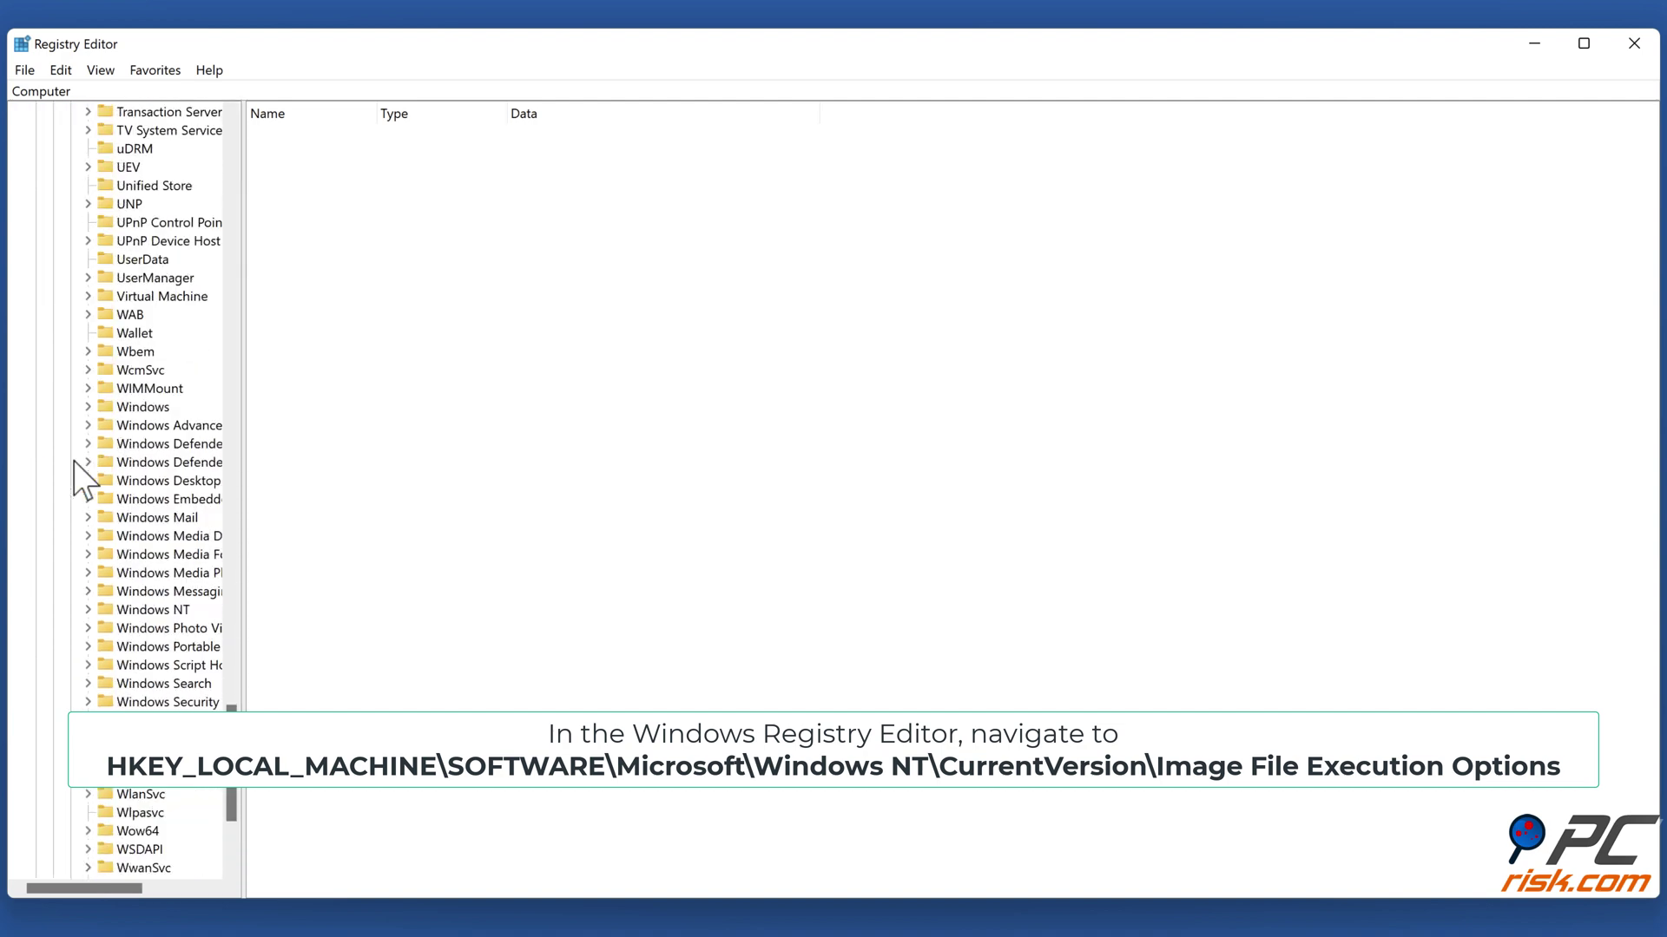
pyautogui.click(87, 608)
pyautogui.click(105, 628)
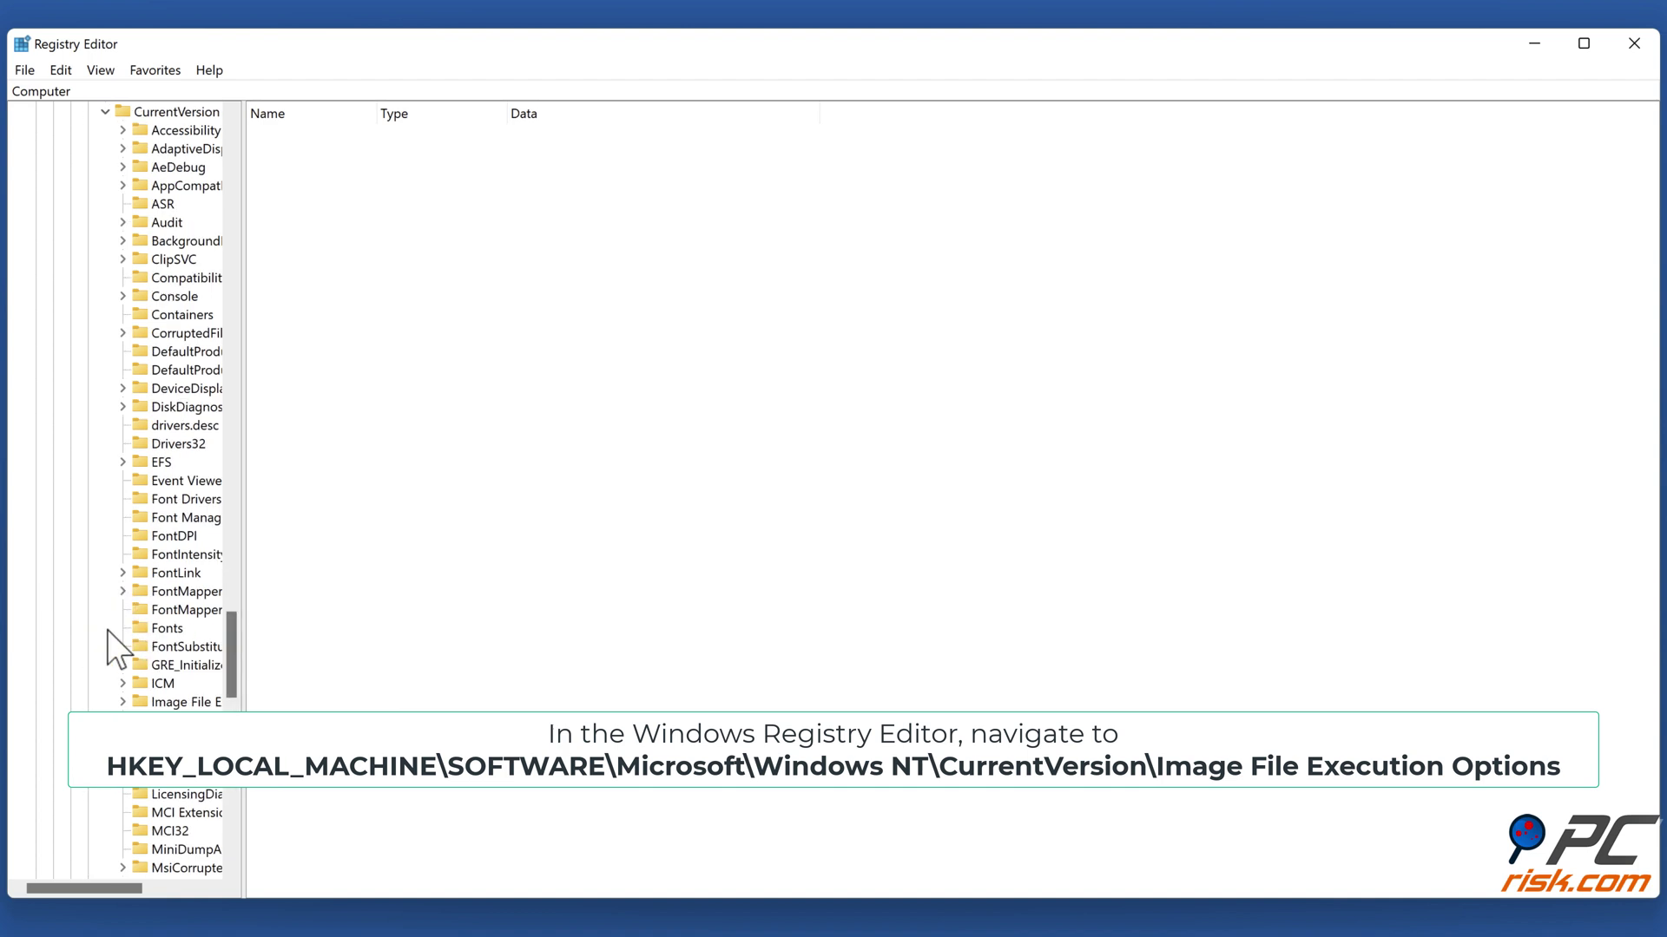
pyautogui.scroll(-1, 113, 642)
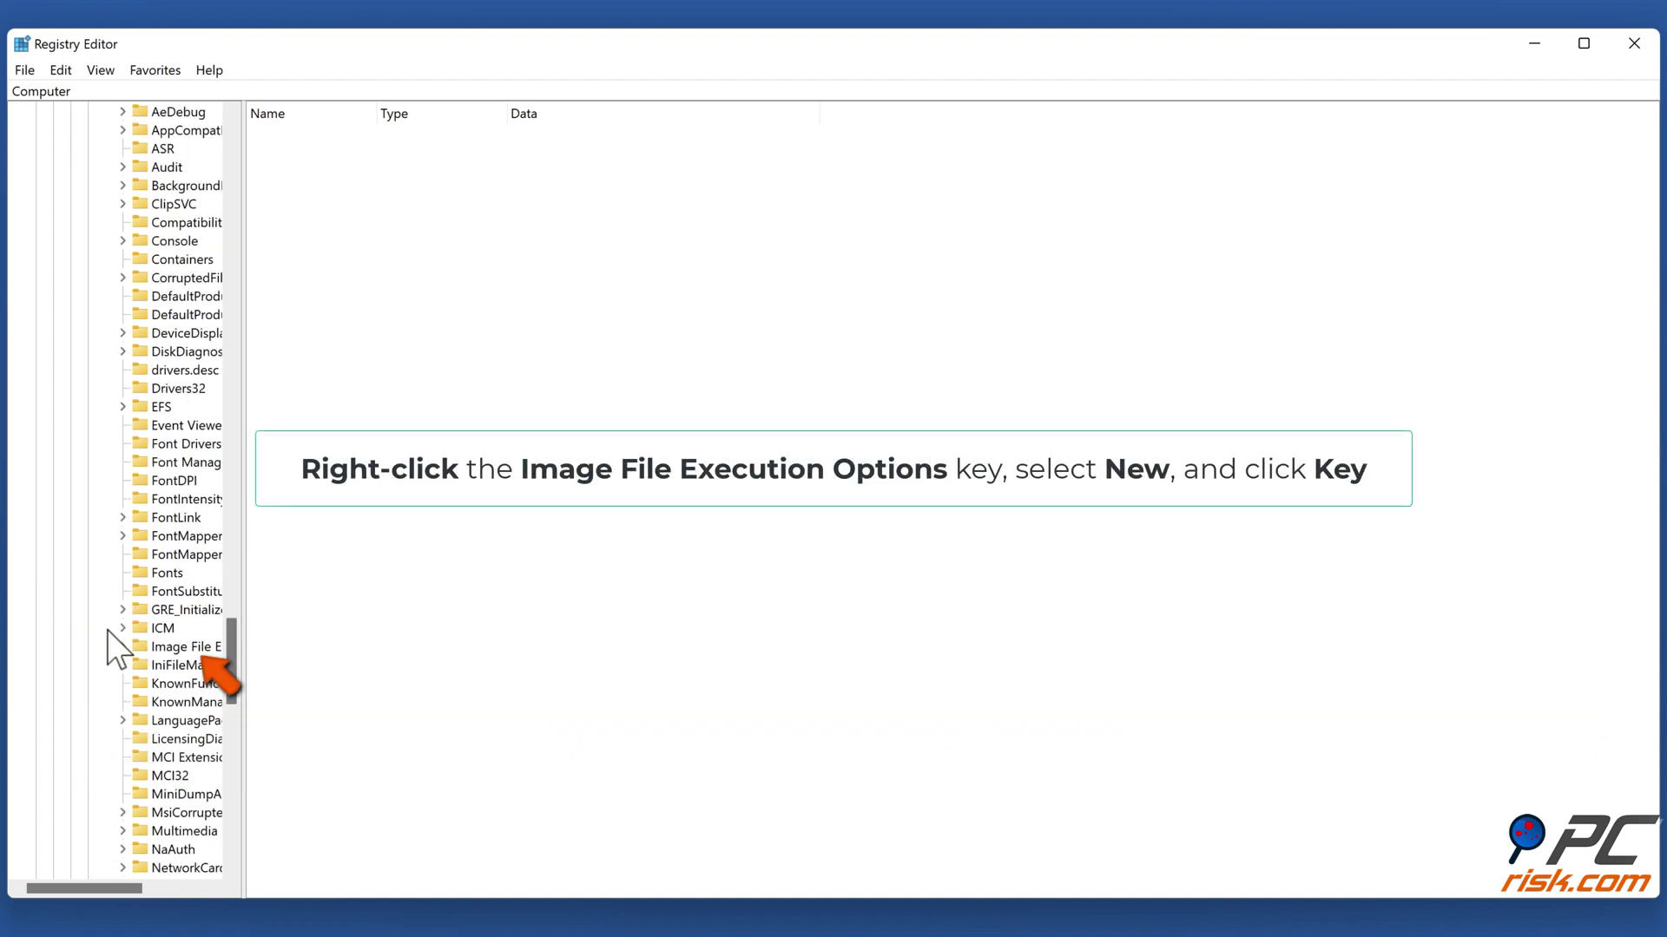
# Create a new key named LOSTARK.exe under Image File Execution Options
pyautogui.click(165, 648)
pyautogui.rightClick(167, 648)
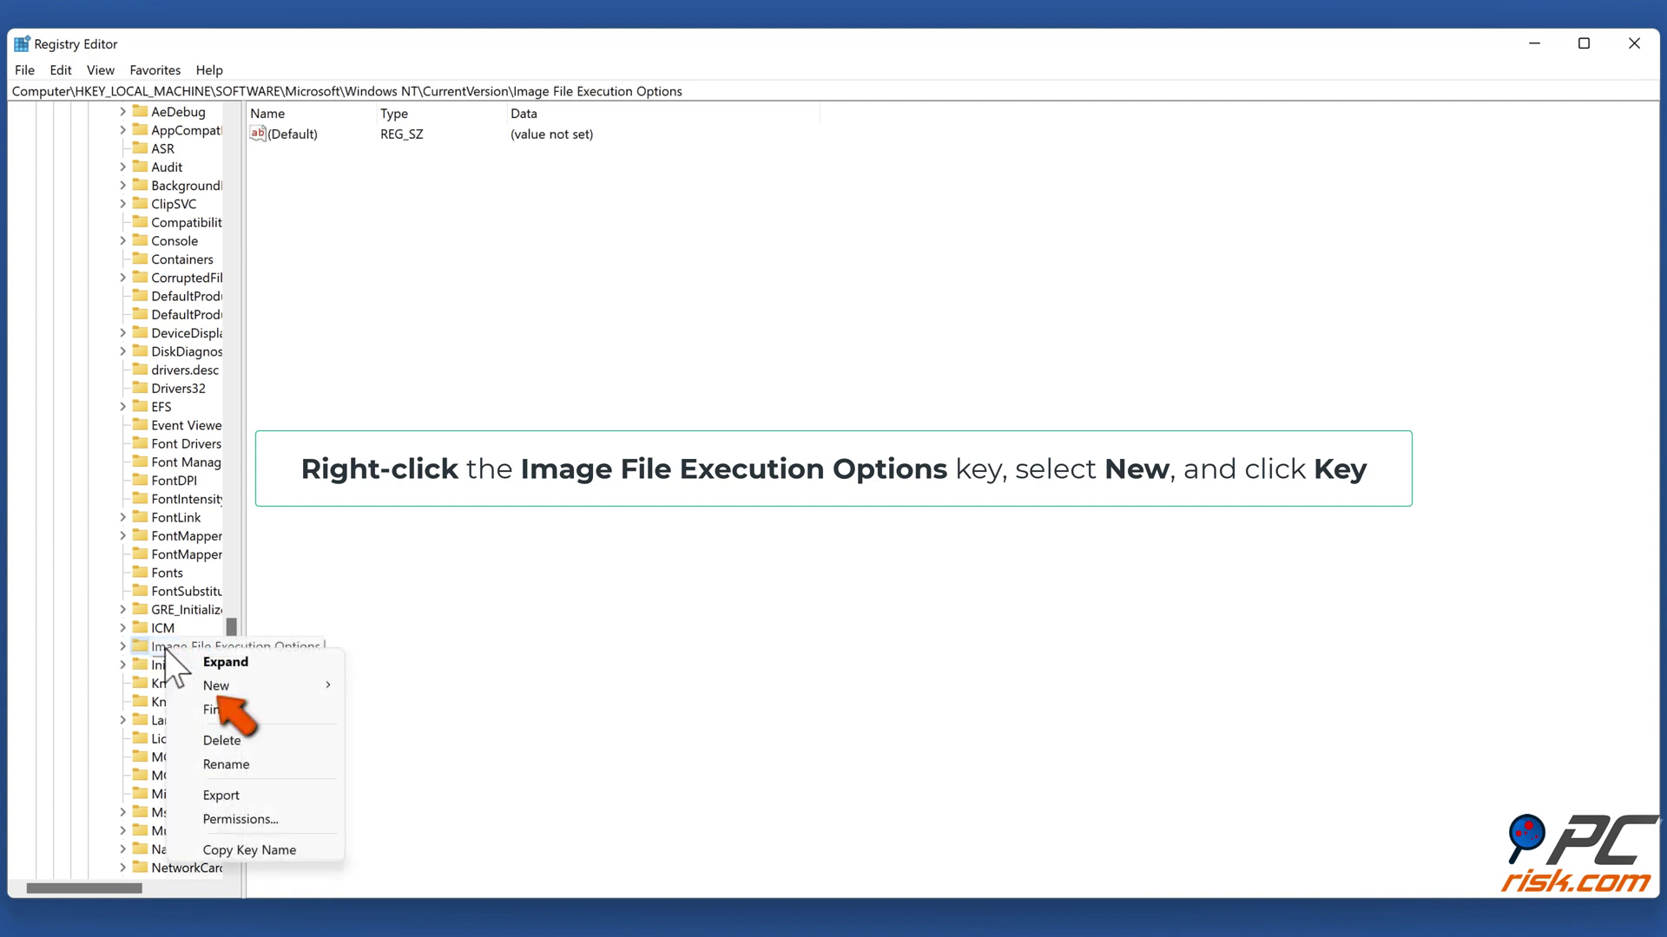
pyautogui.click(244, 692)
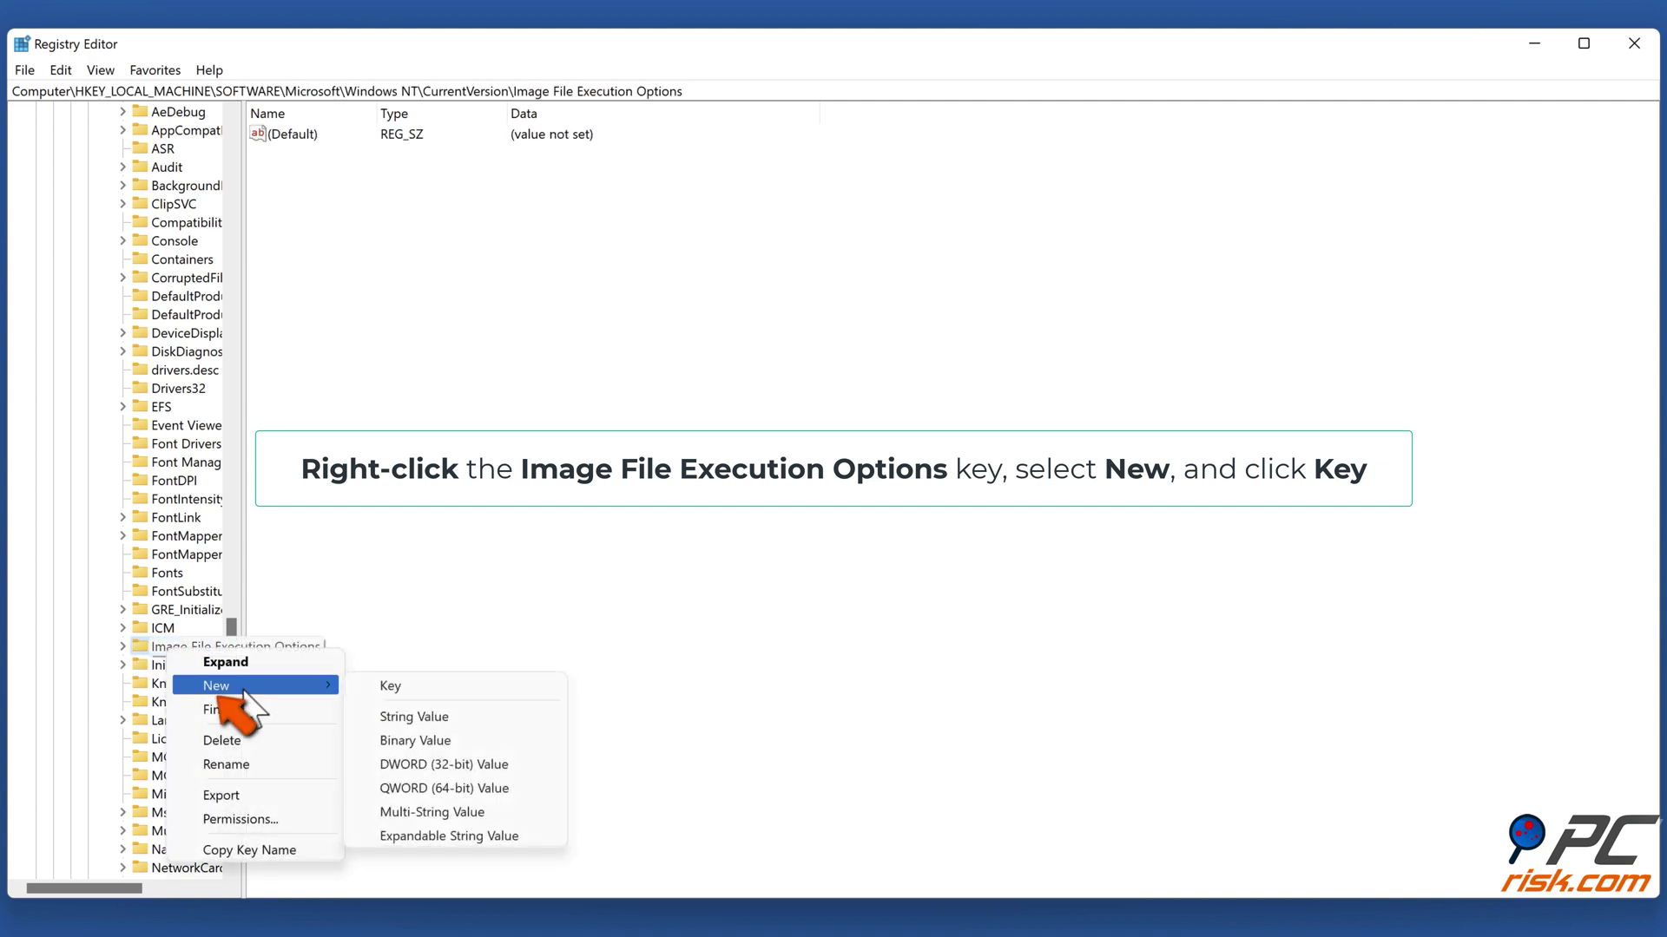
pyautogui.click(401, 690)
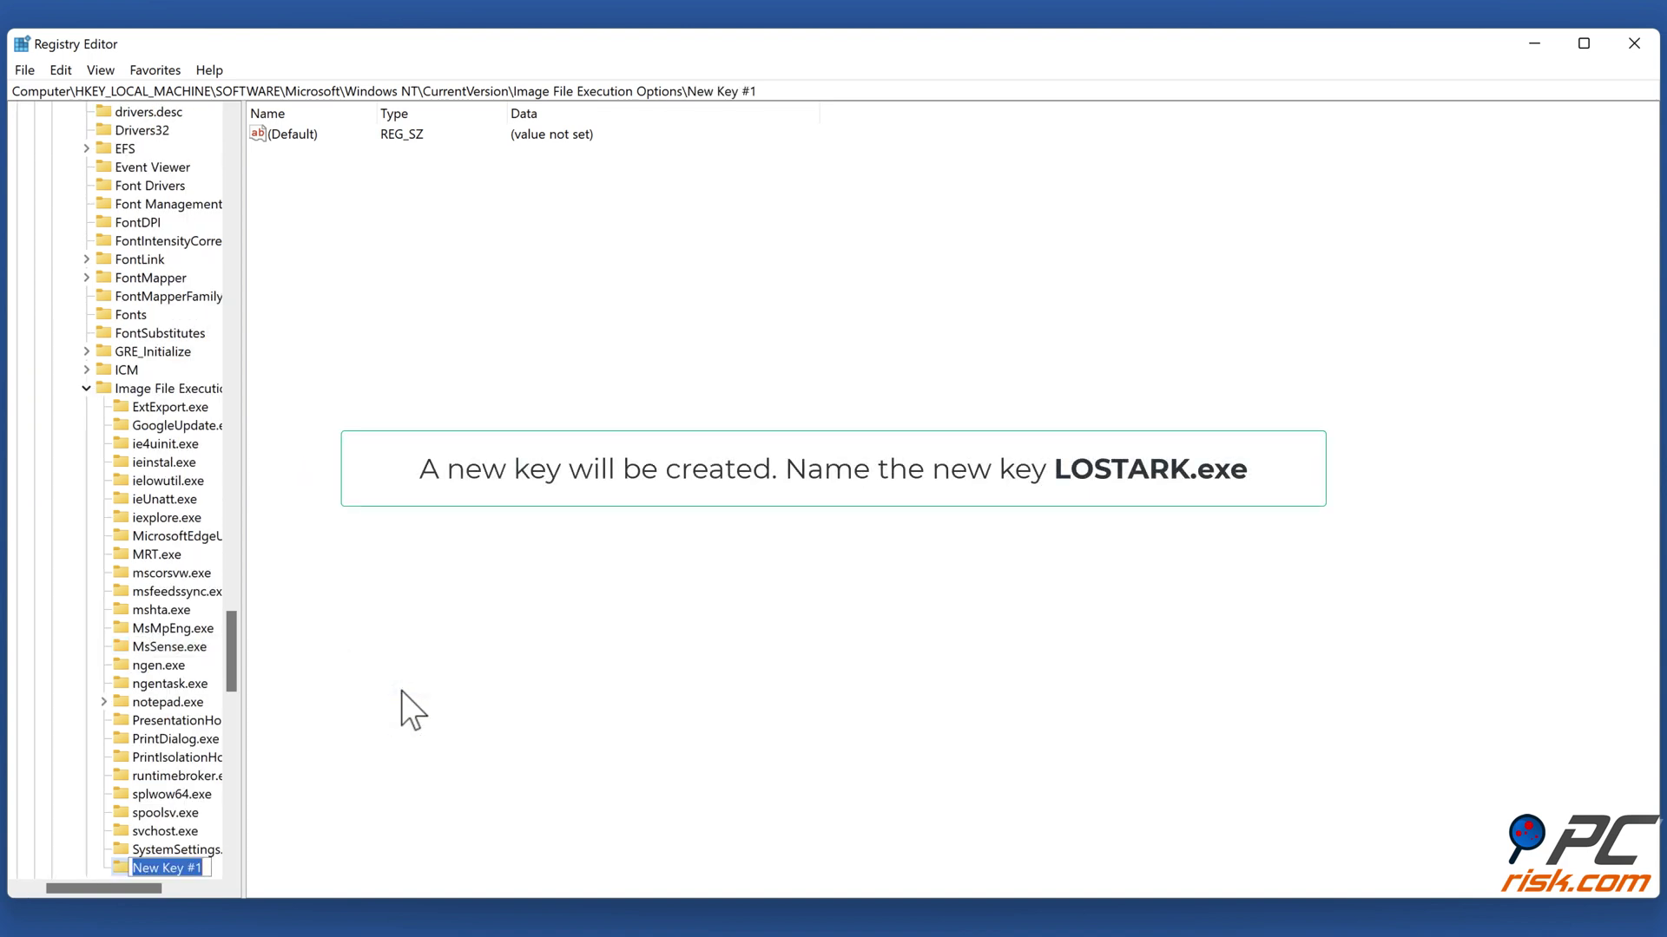
pyautogui.write('LOSTARK.exe')
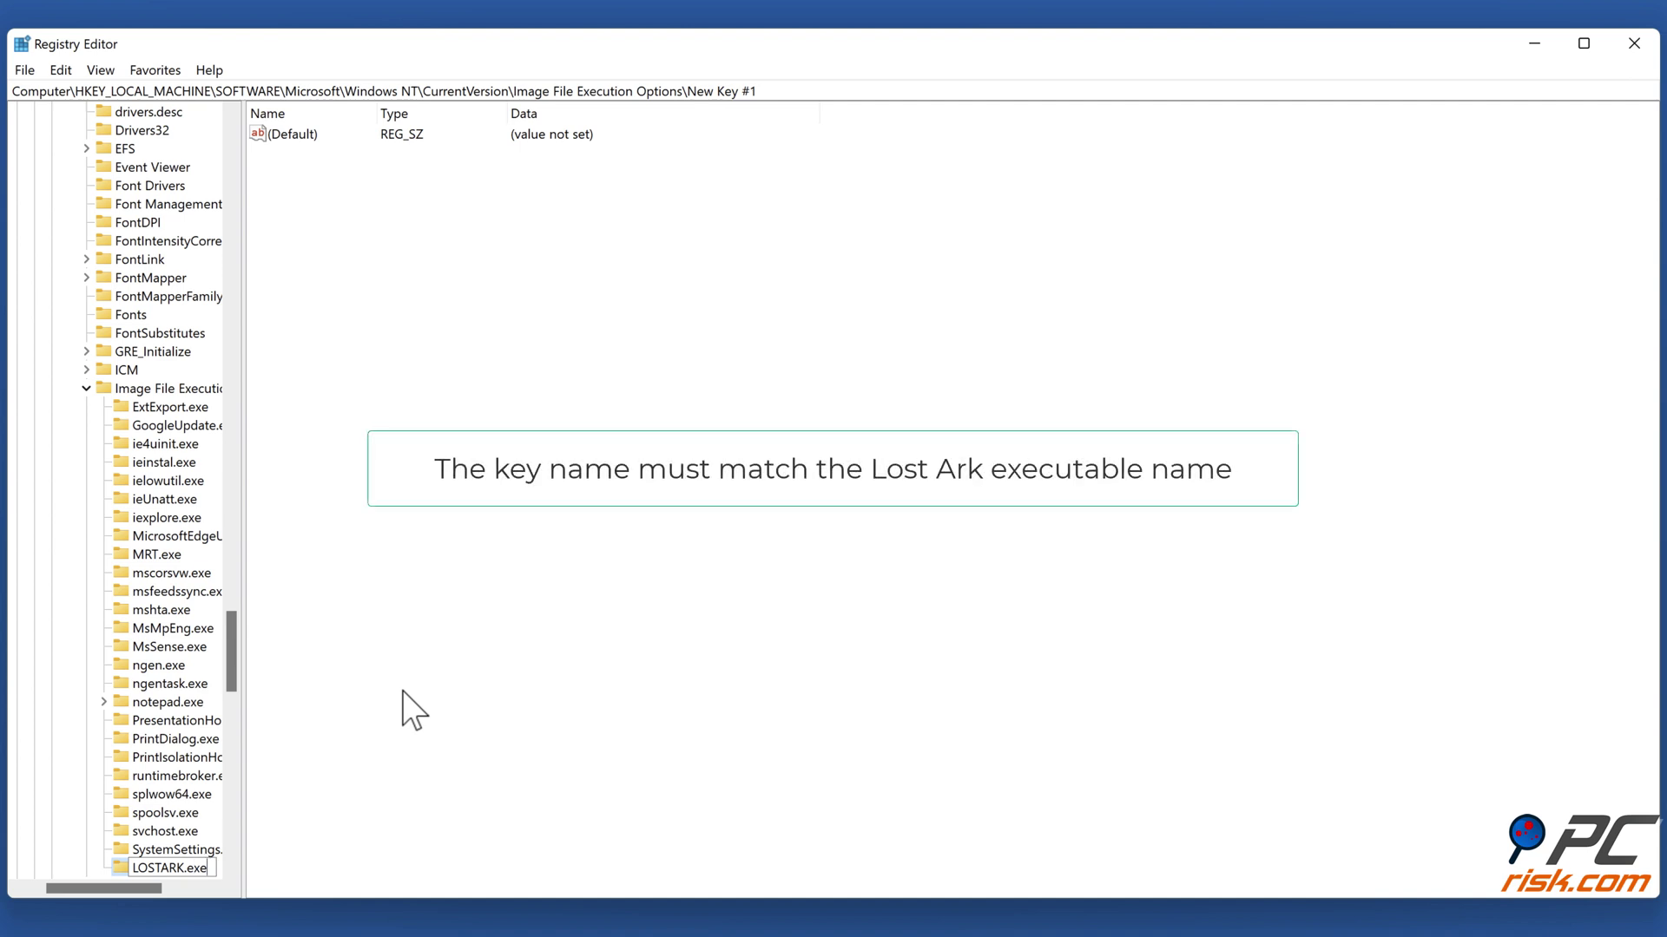
pyautogui.press('Return')
# Add a PerfOptions subkey inside the LOSTARK.exe key
pyautogui.moveTo(227, 654); pyautogui.dragTo(232, 690)
pyautogui.rightClick(180, 503)
pyautogui.moveTo(232, 547)
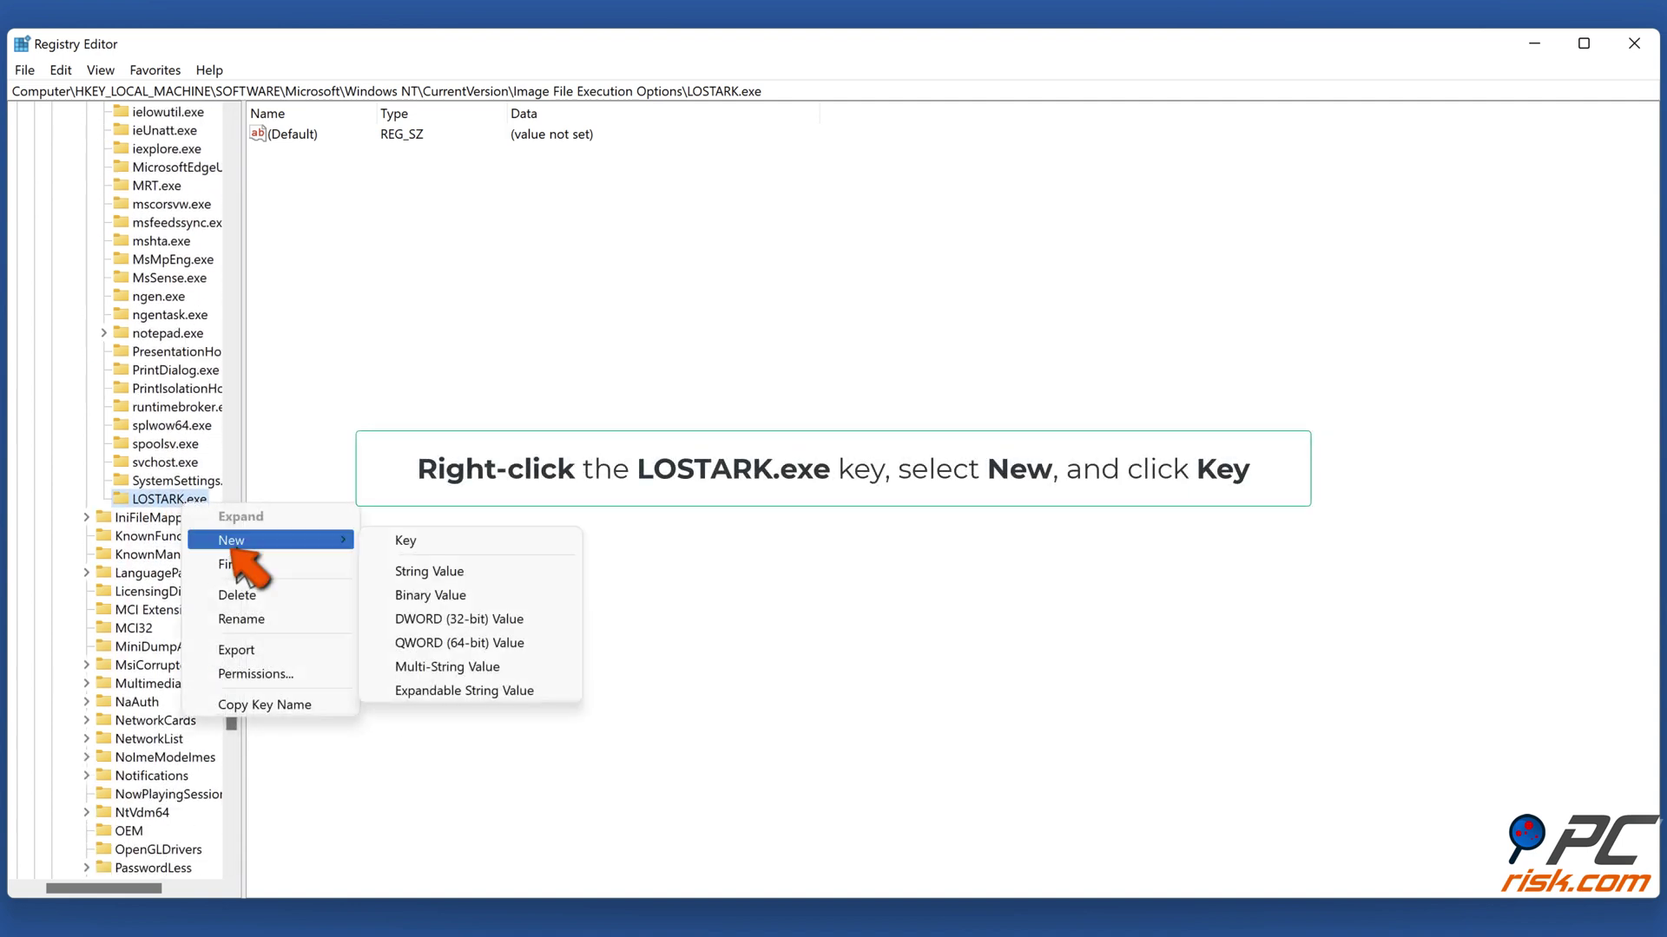
pyautogui.click(404, 541)
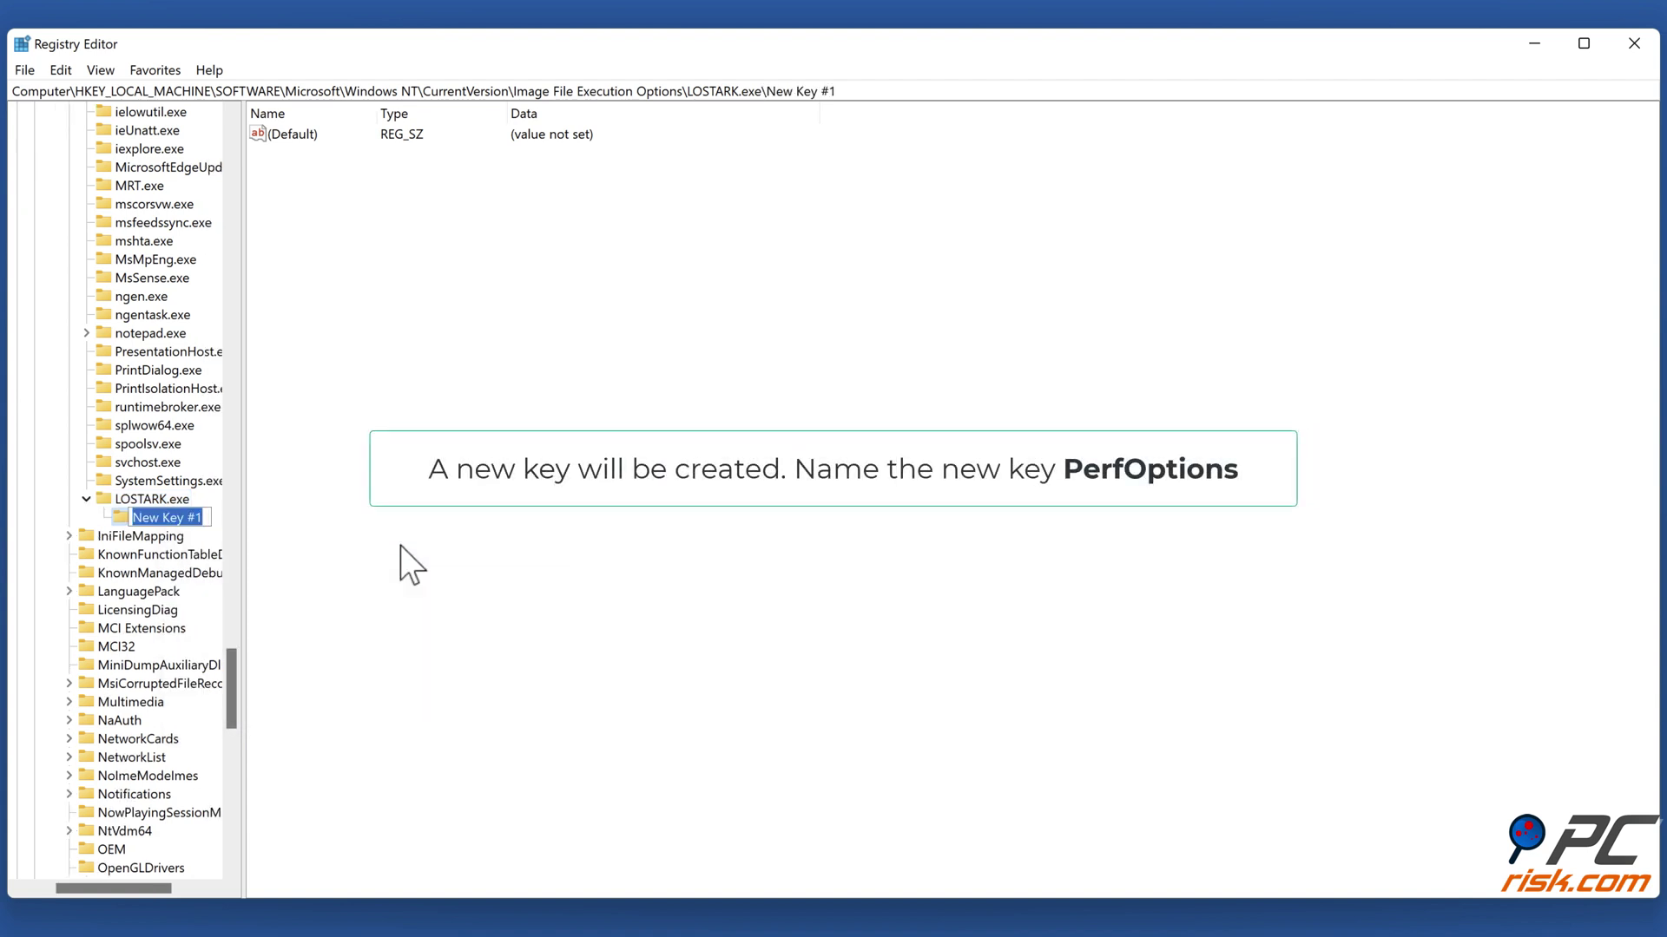
pyautogui.write('PerfOptions')
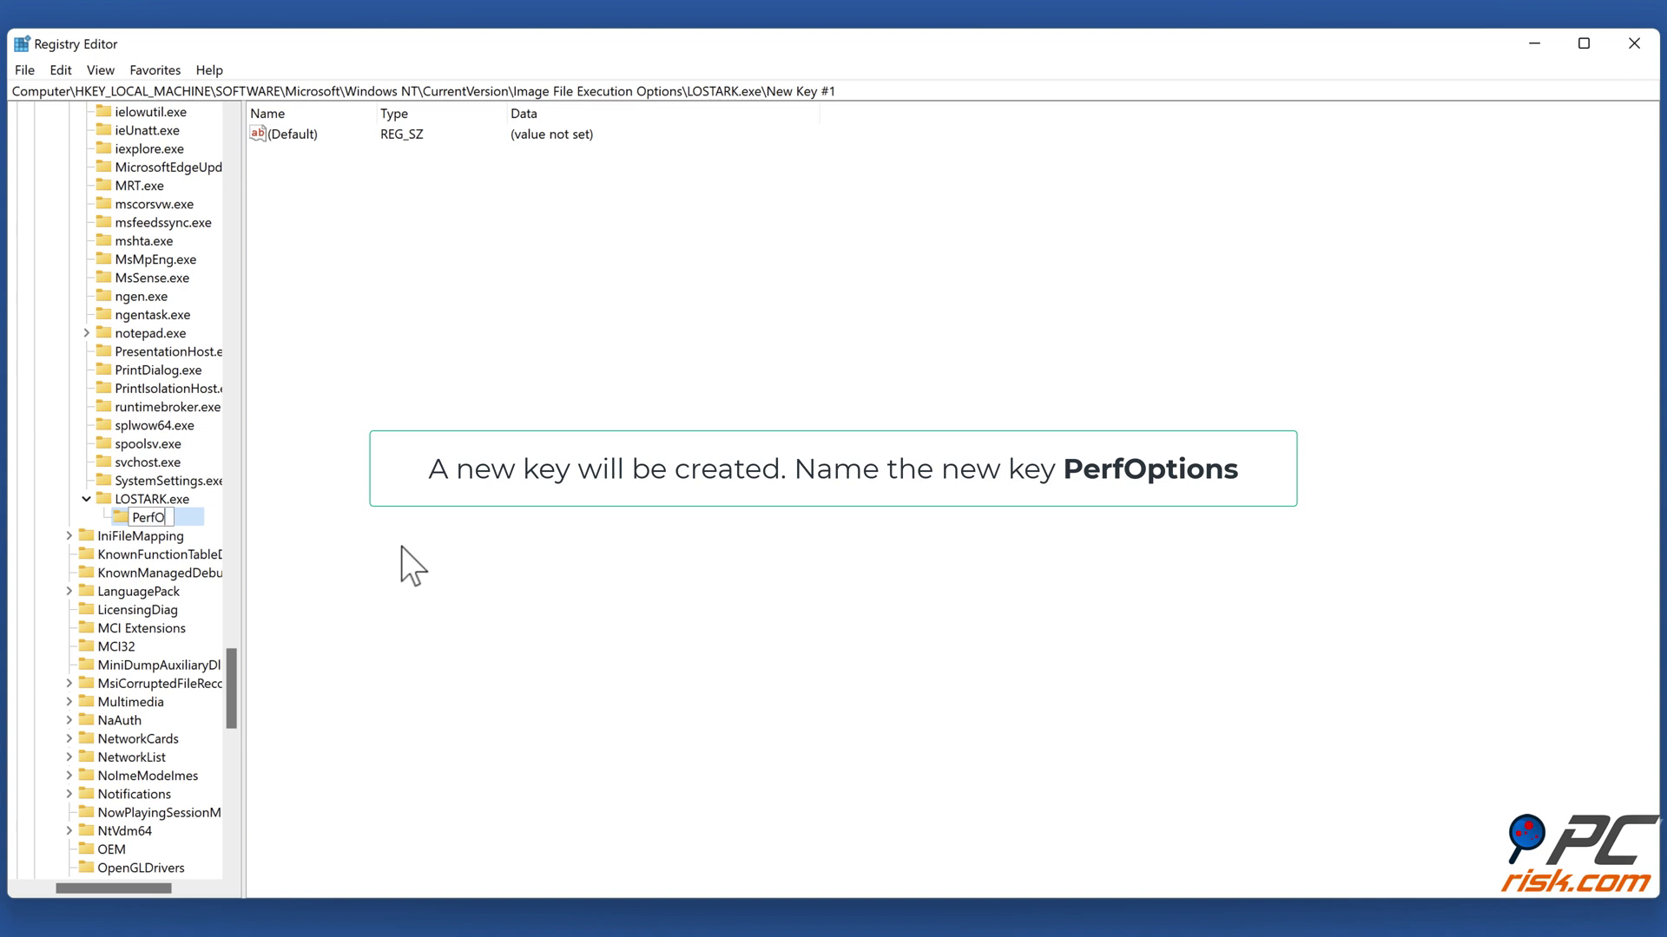
pyautogui.press('Return')
# Add a DWORD (32-bit) value named CpuPriorityClass to the PerfOptions key
pyautogui.rightClick(170, 521)
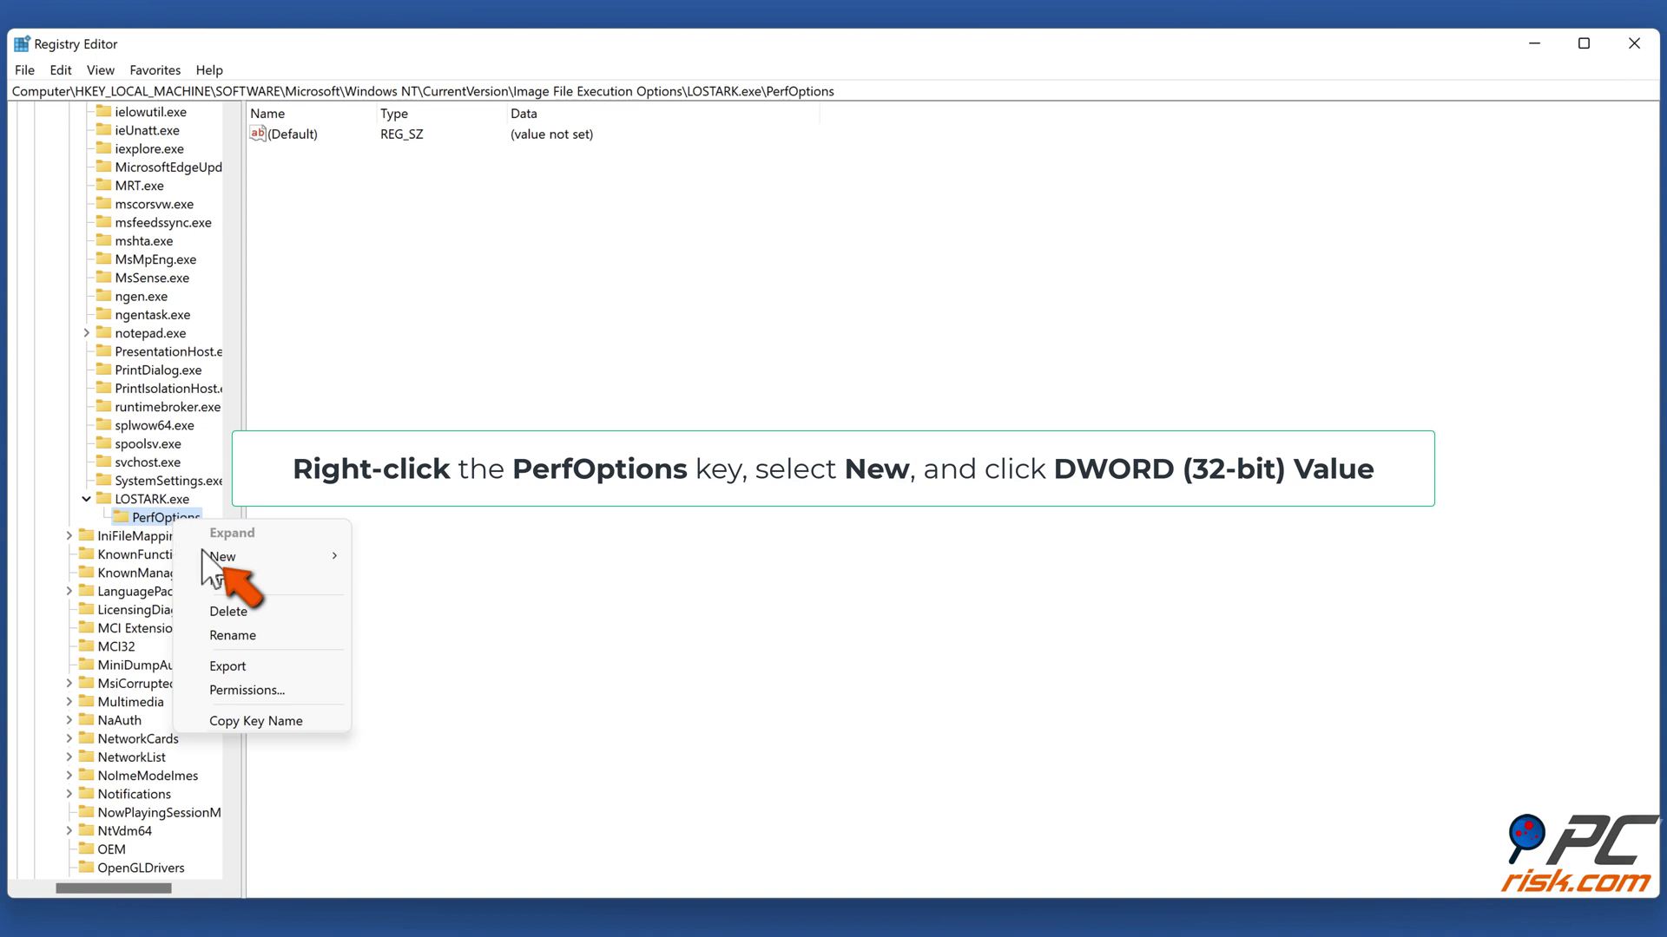
pyautogui.moveTo(224, 568)
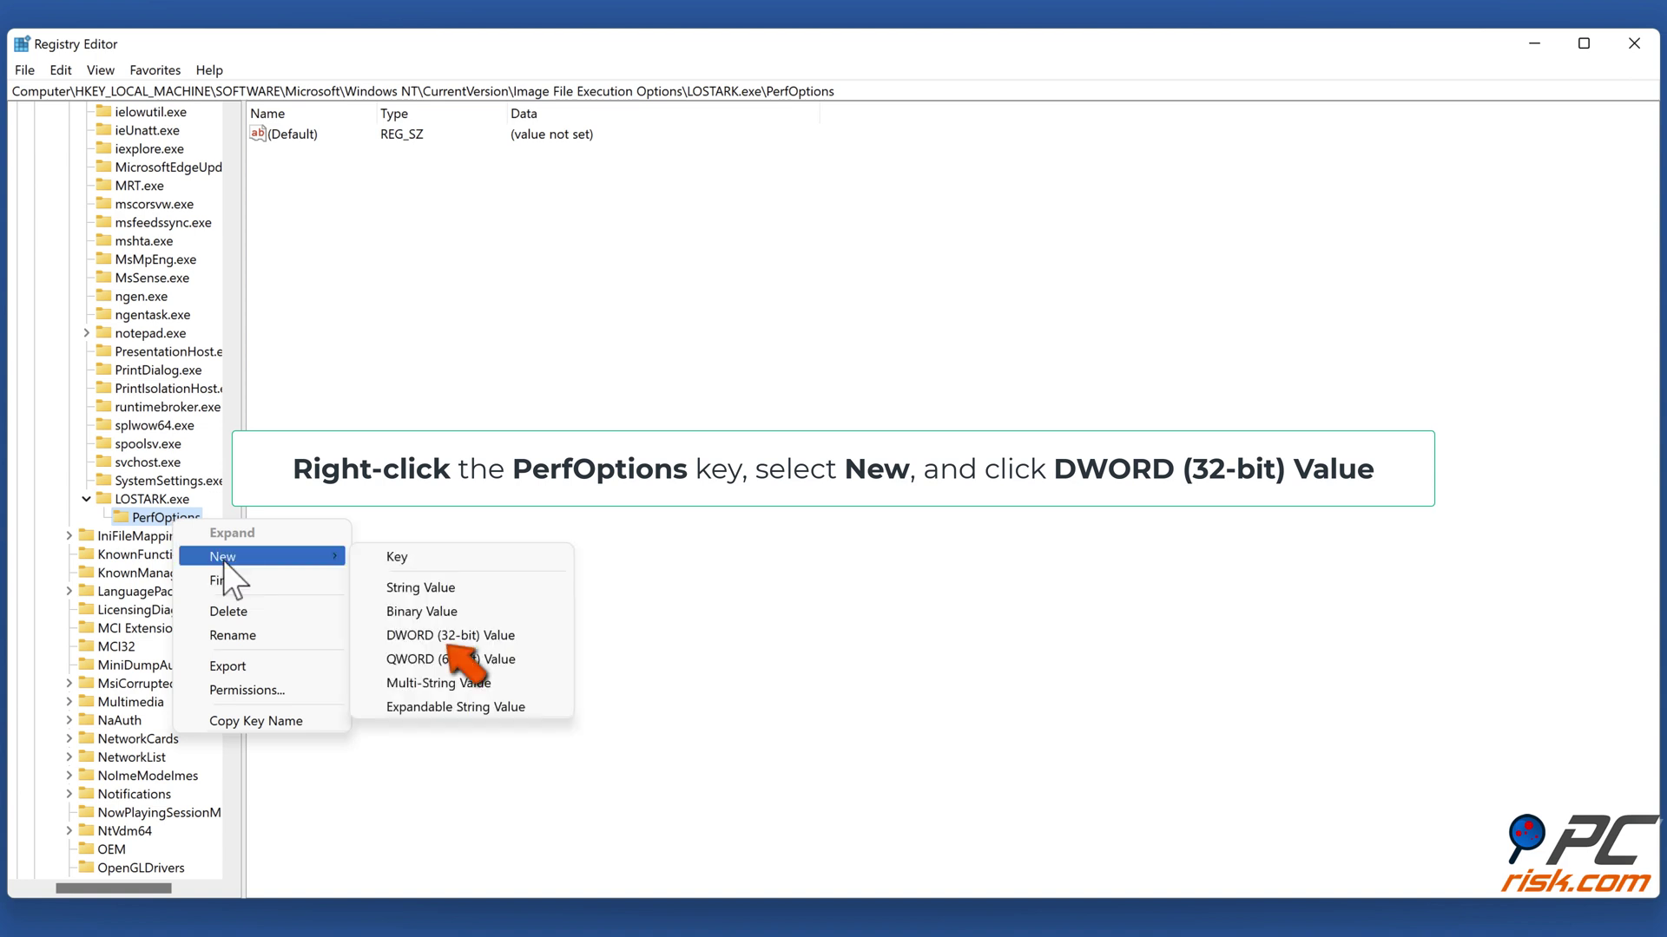
pyautogui.click(471, 644)
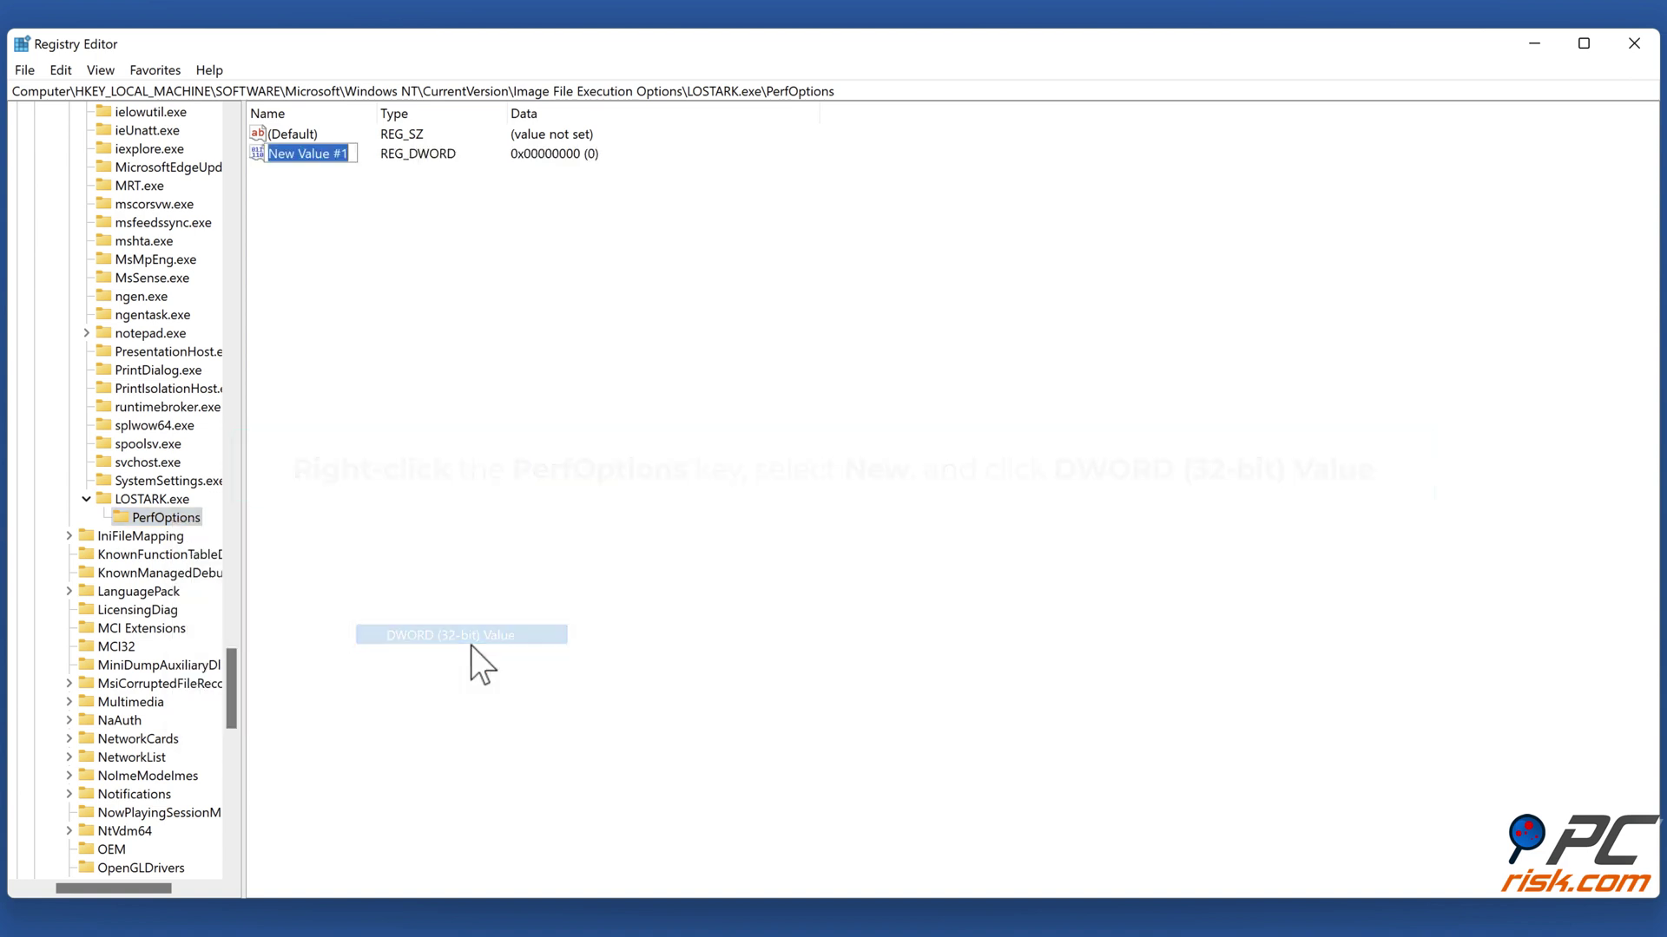
pyautogui.write('CpuPriorityClass')
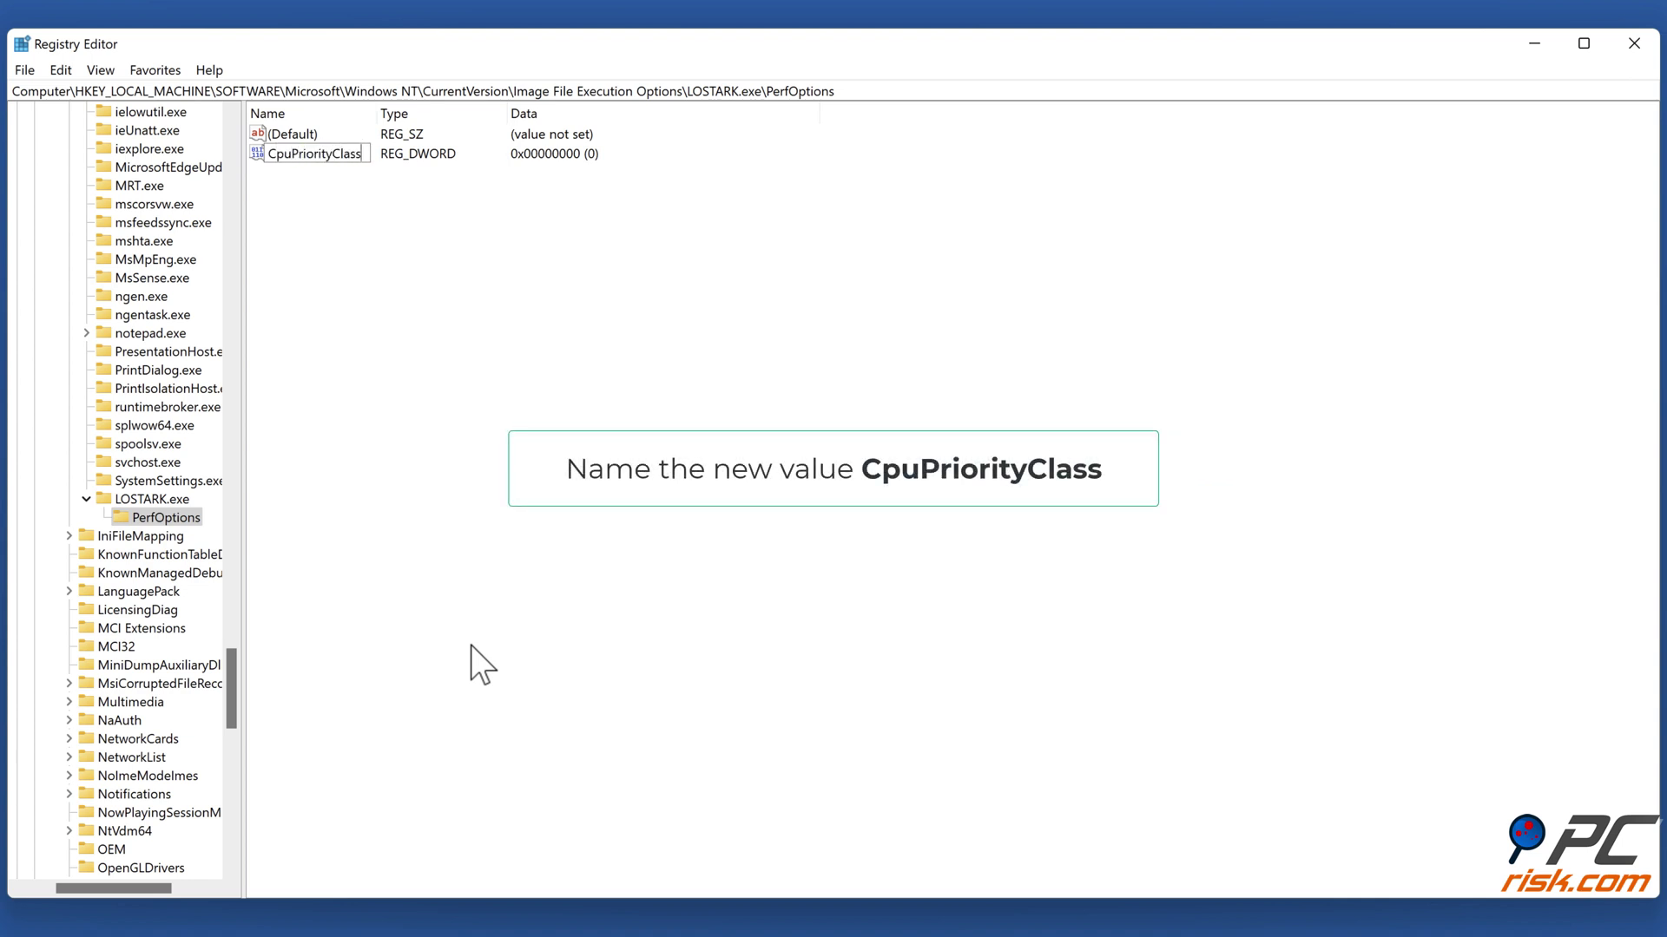
pyautogui.press('Return')
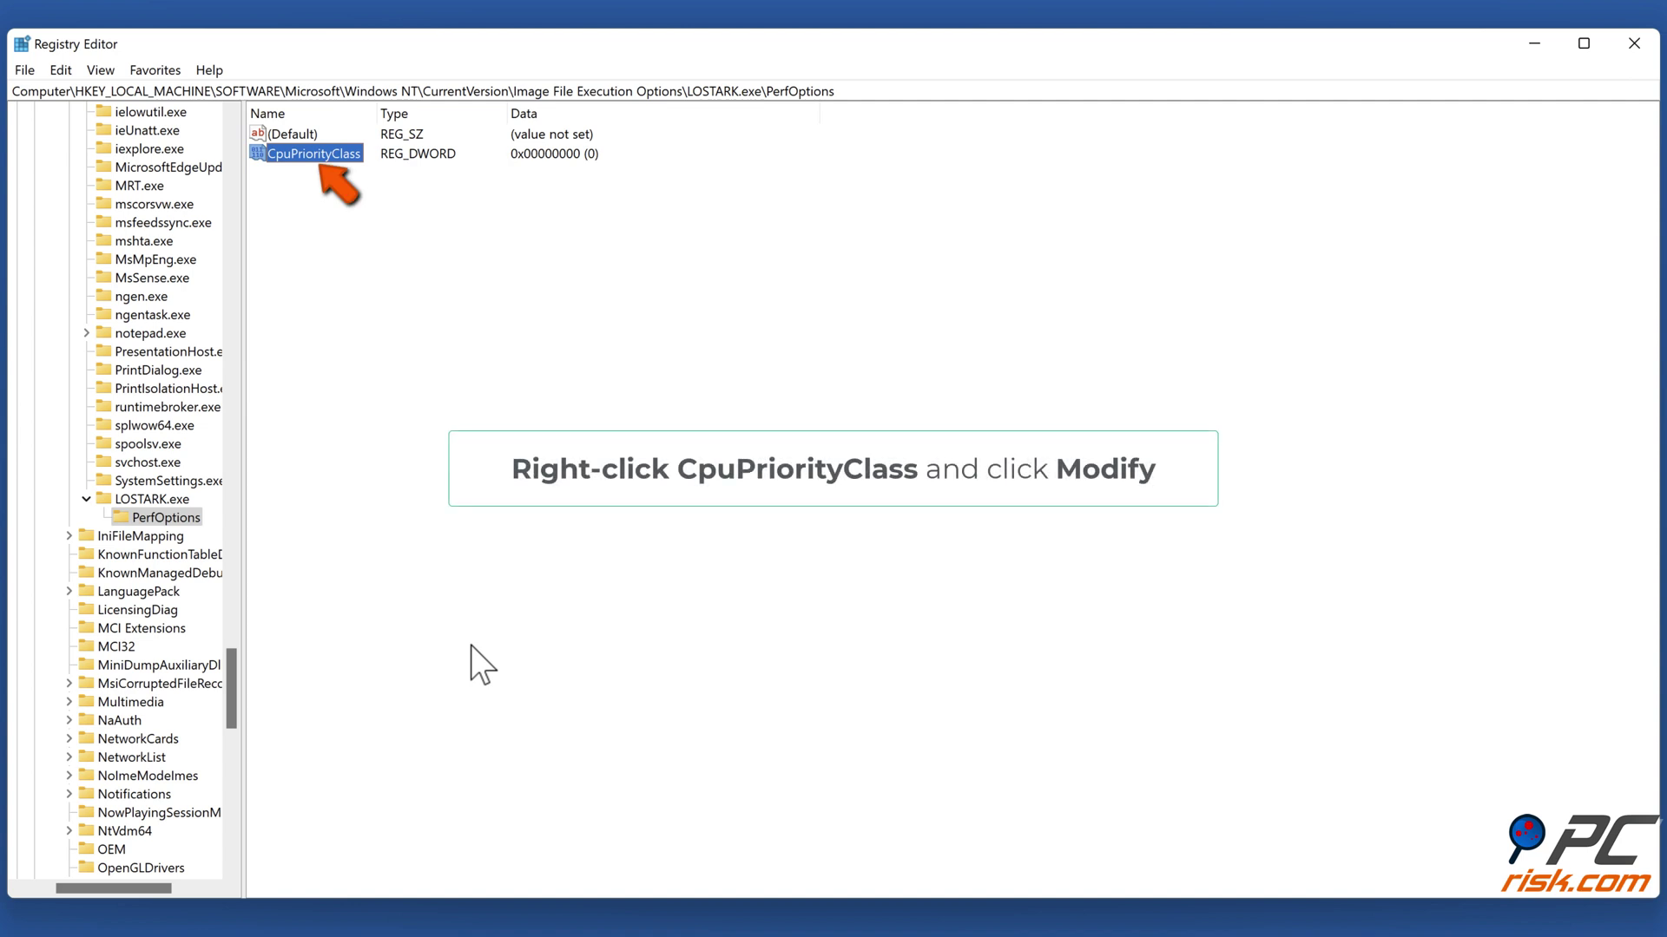
# Set the CpuPriorityClass value data to 3
pyautogui.rightClick(322, 160)
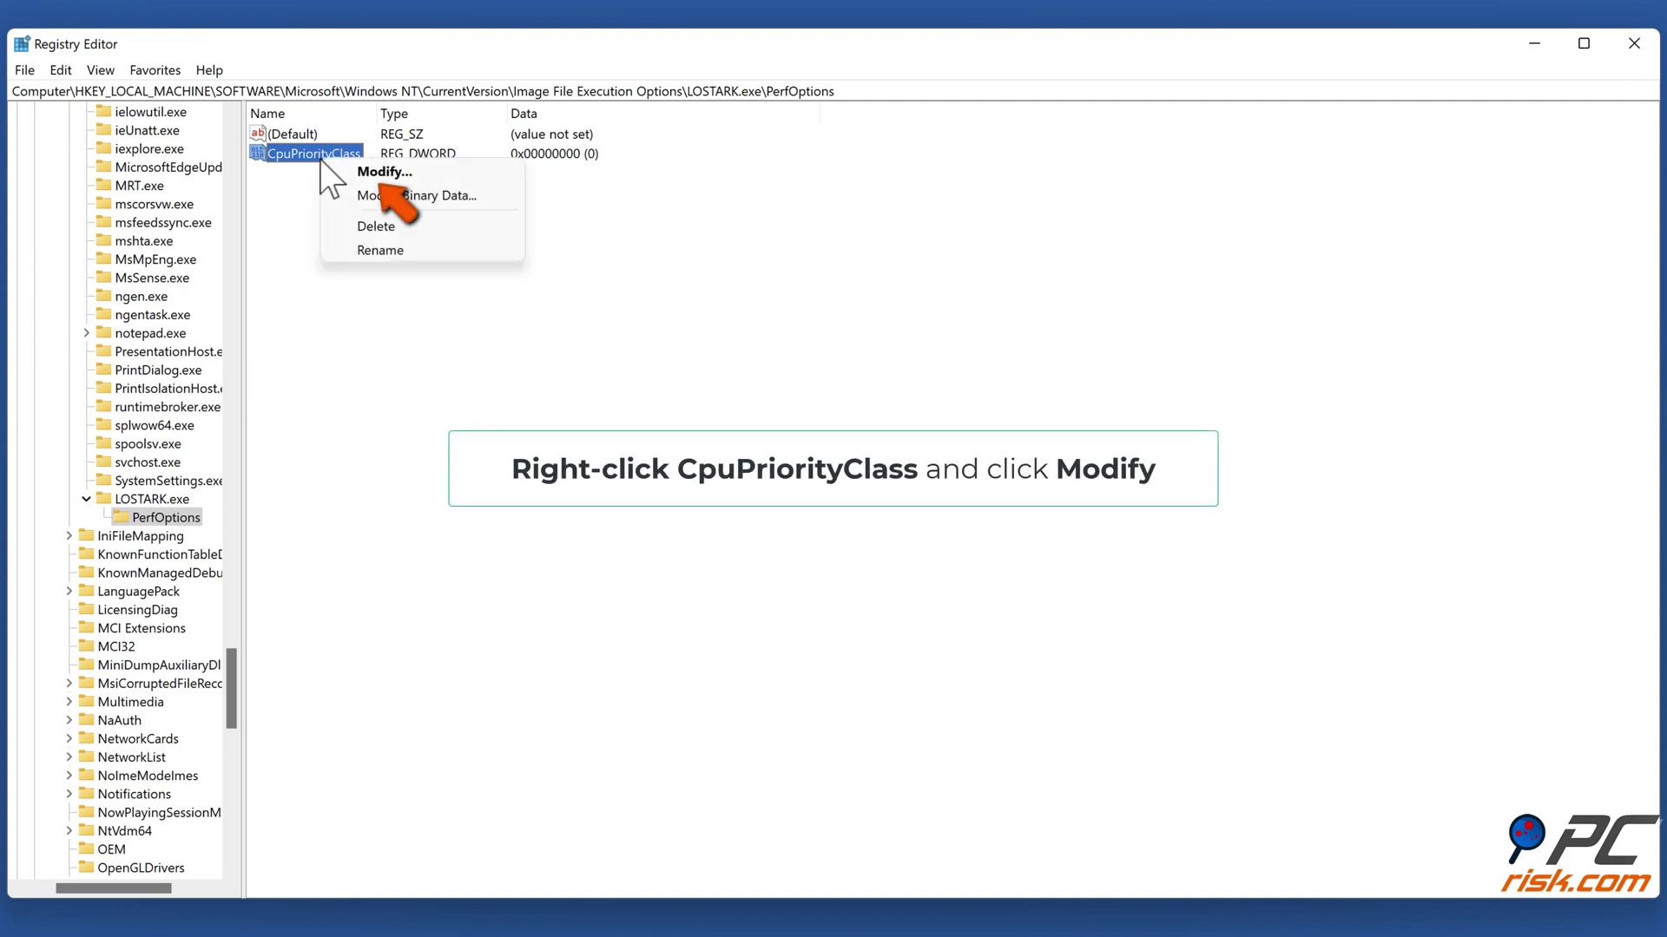
pyautogui.click(376, 178)
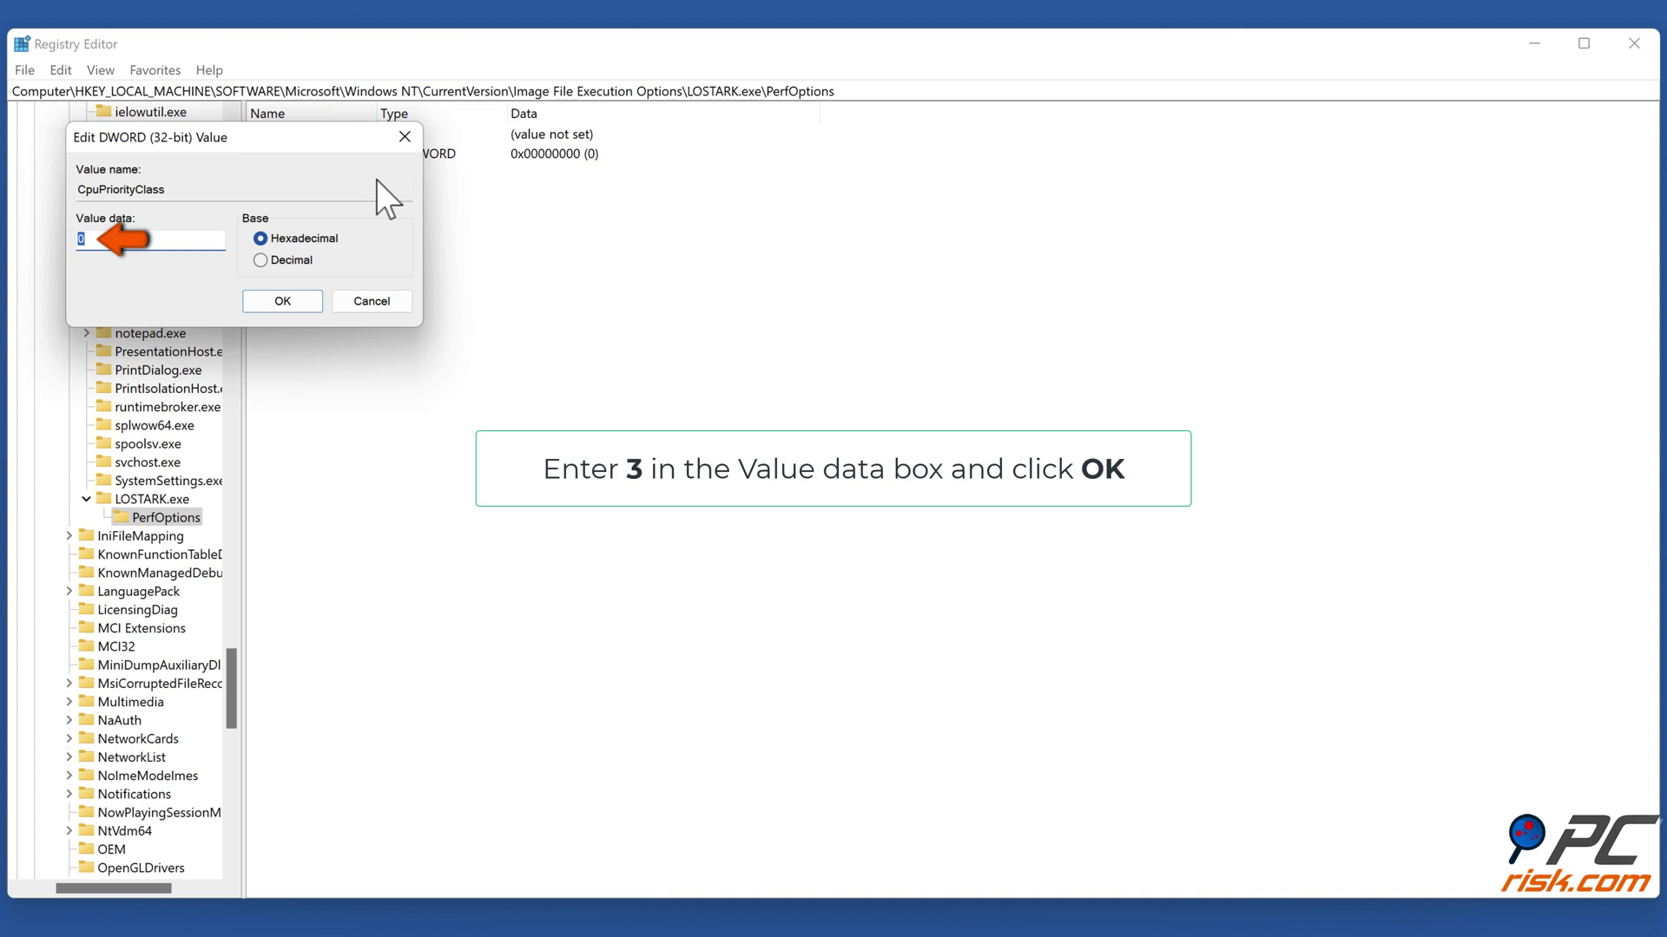
pyautogui.write('3')
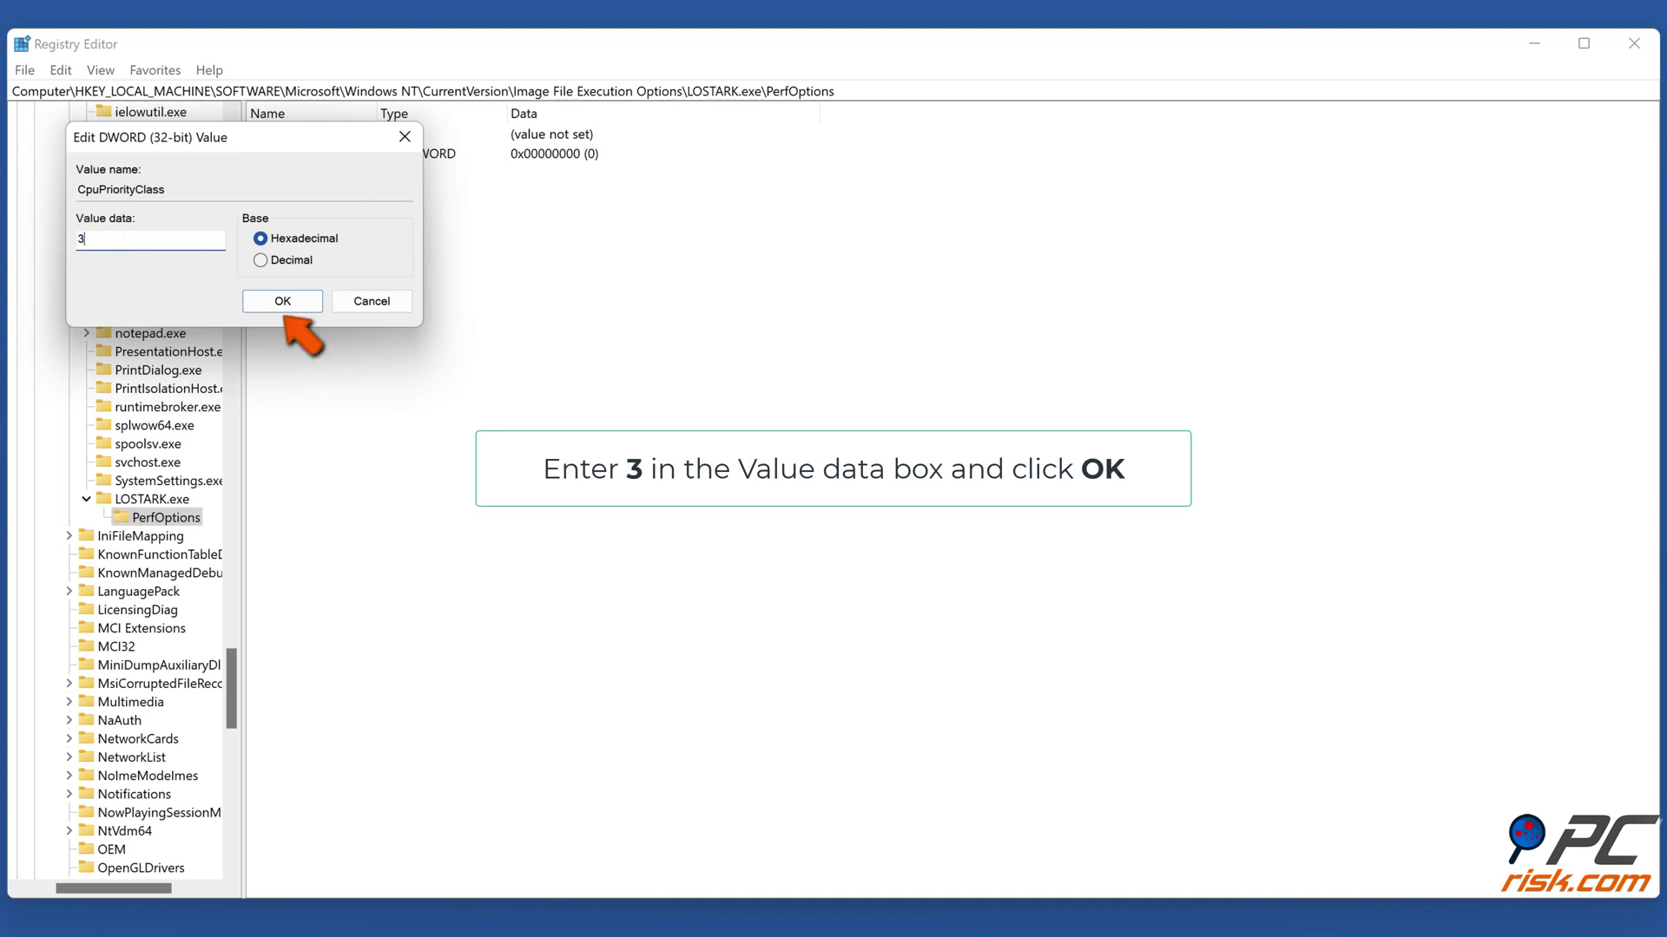
pyautogui.click(279, 309)
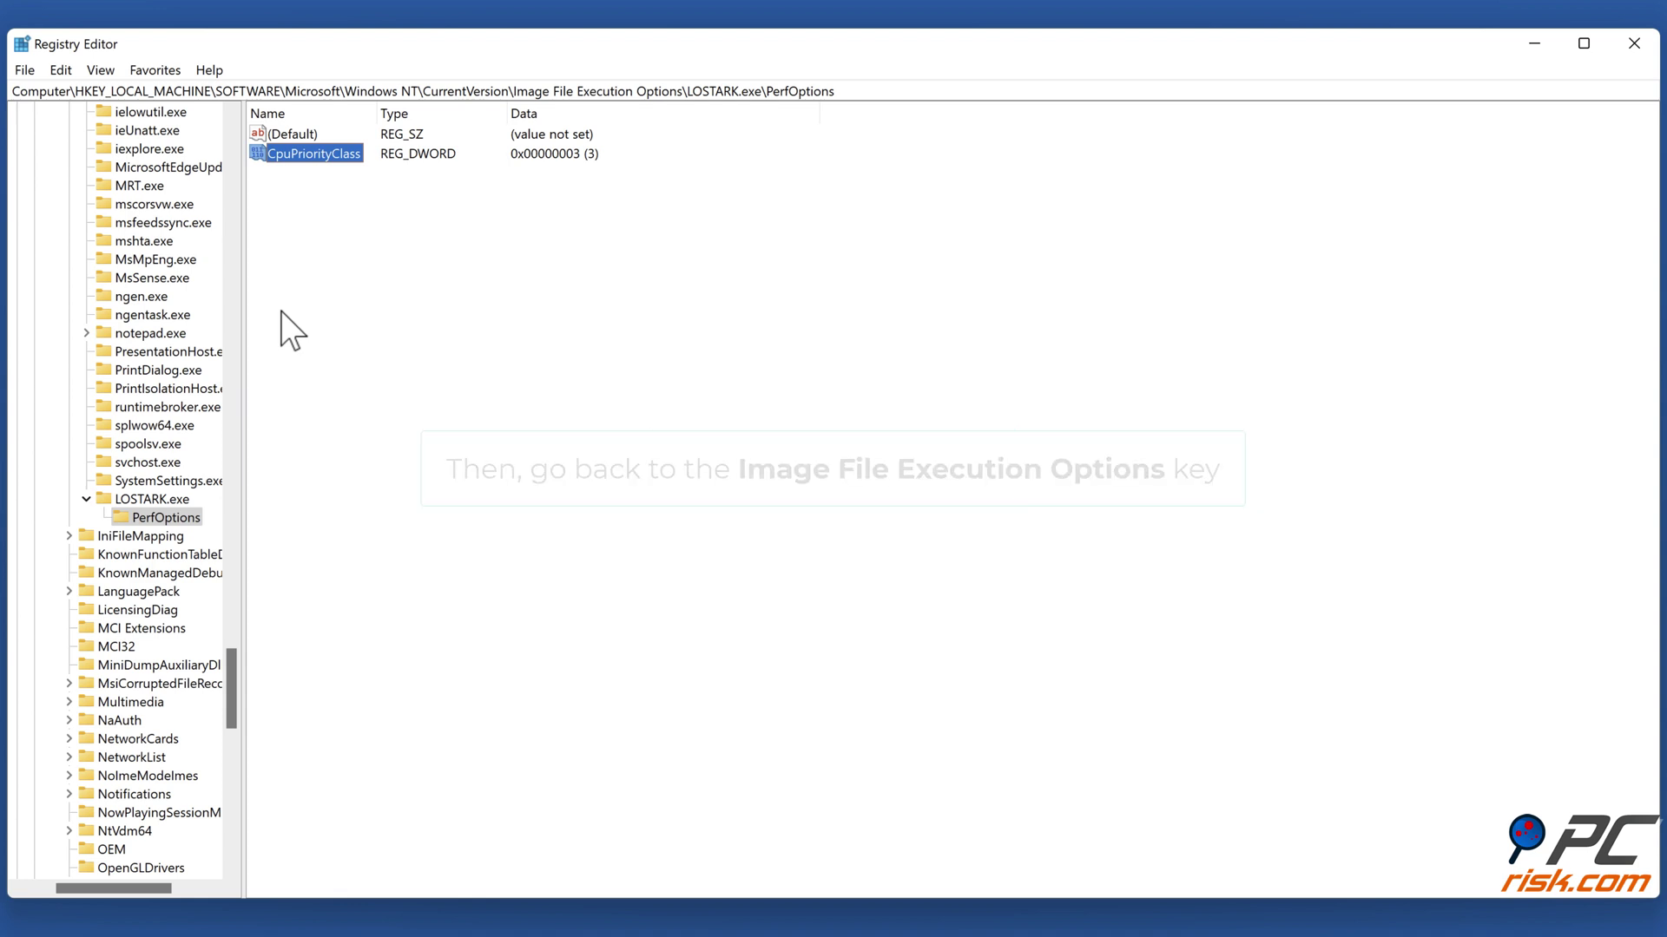
# Add another key under Image File Execution Options and start naming it EasyAntiCheat.exe
pyautogui.scroll(4, 187, 332)
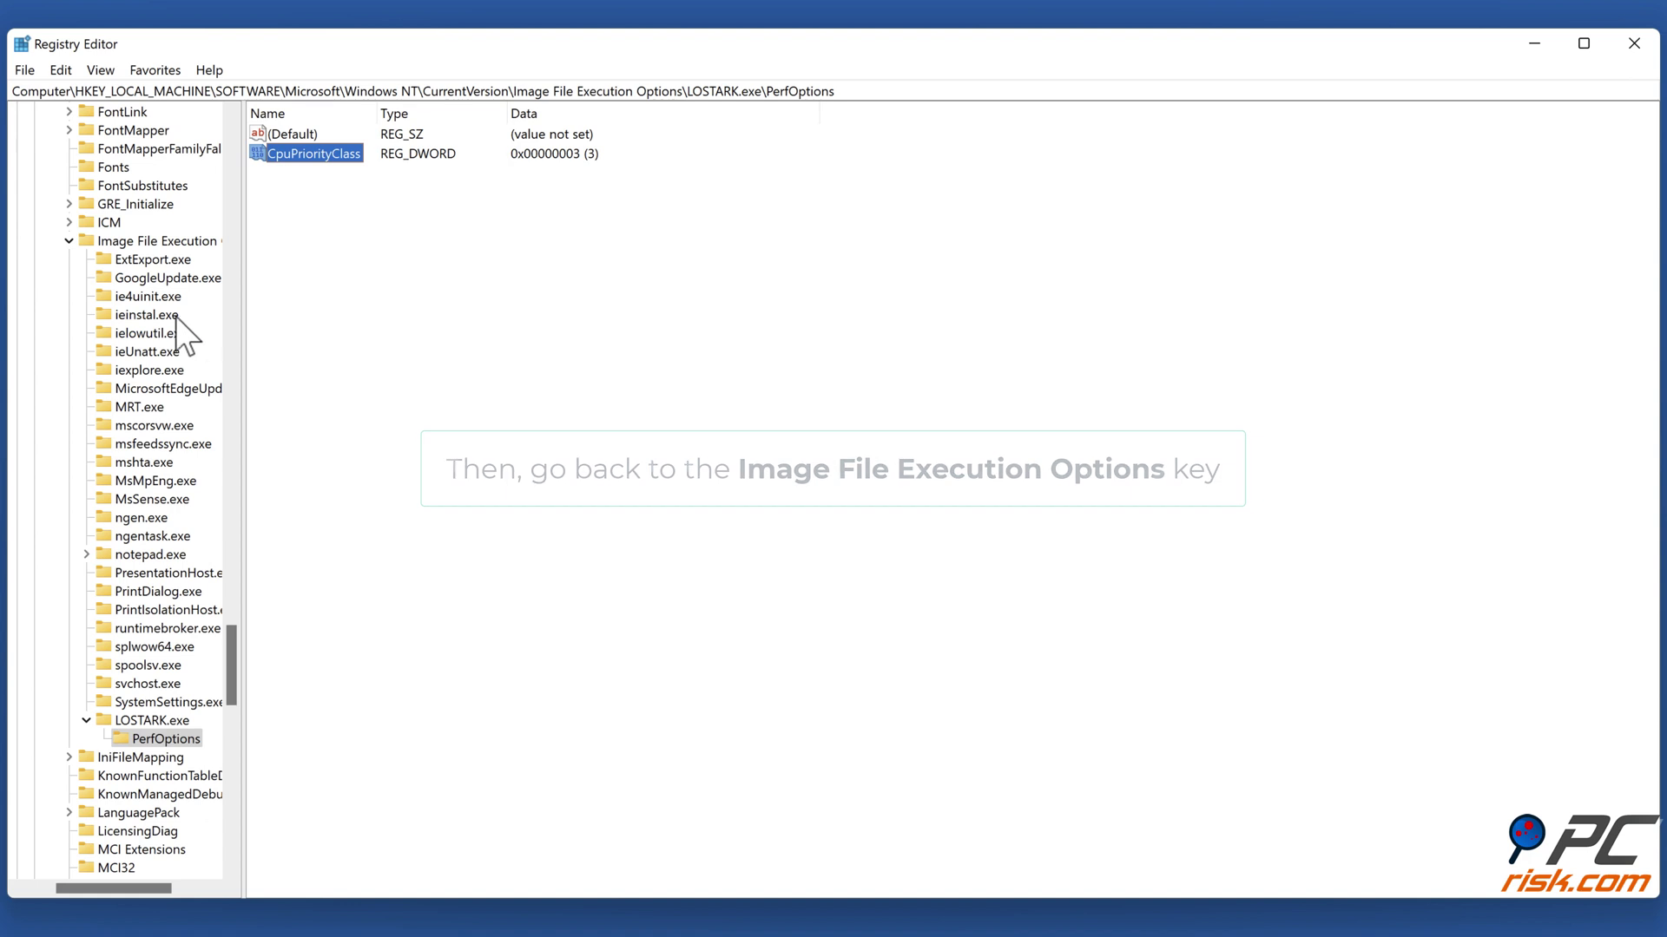
pyautogui.click(148, 241)
pyautogui.rightClick(147, 246)
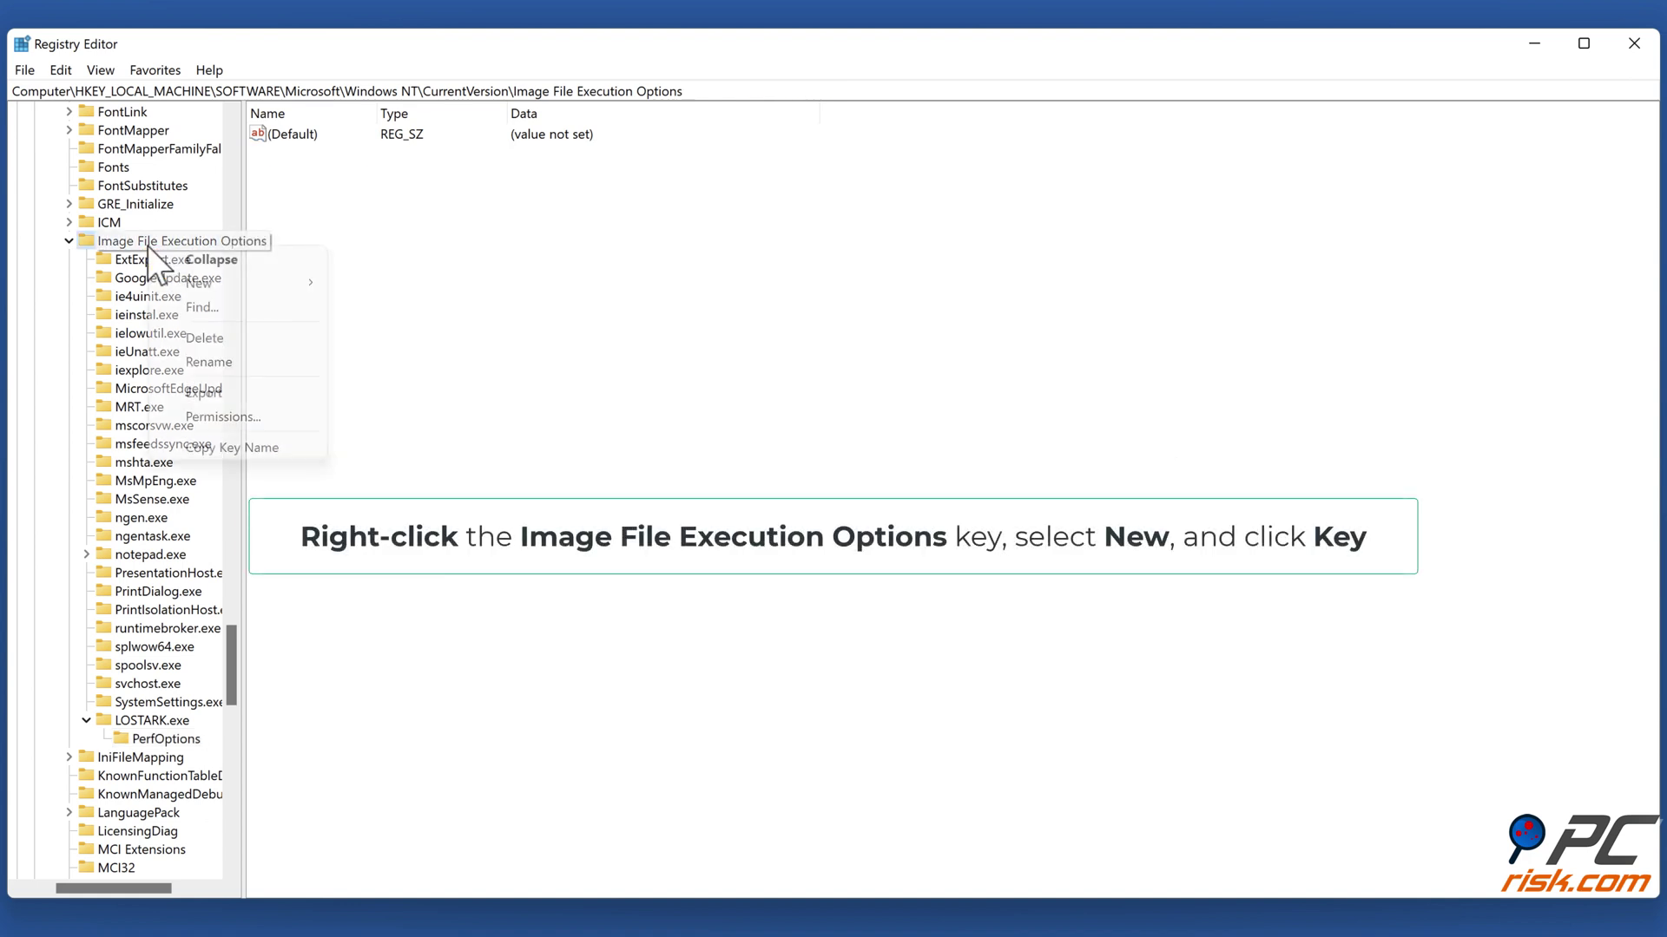
pyautogui.click(217, 286)
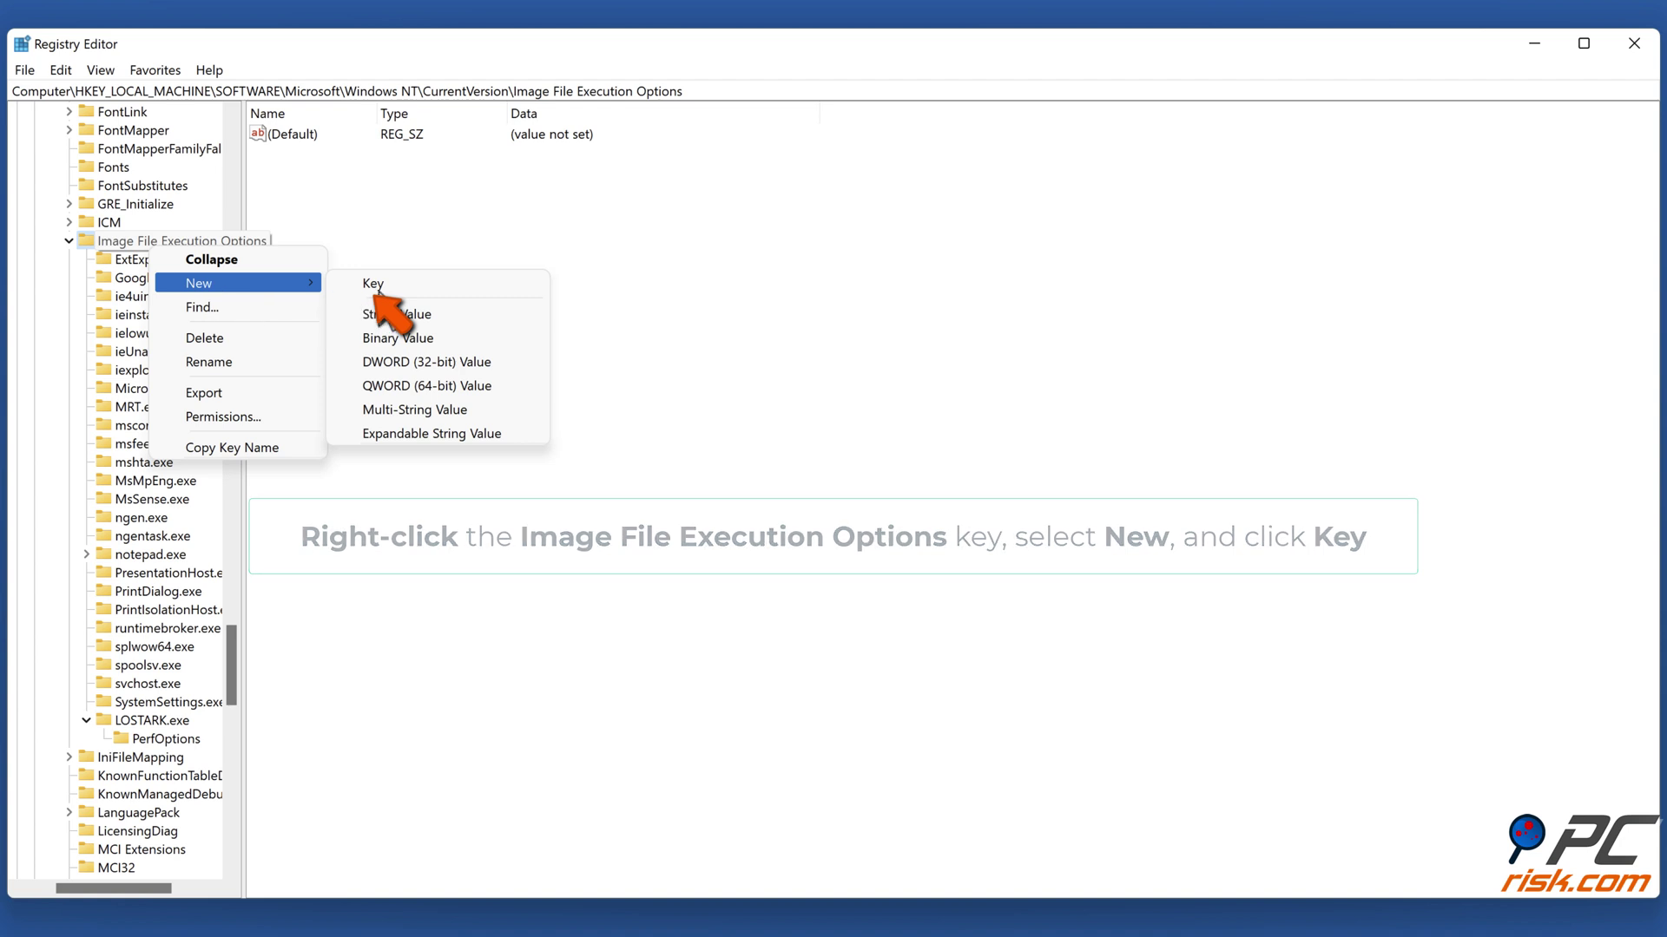
pyautogui.click(404, 283)
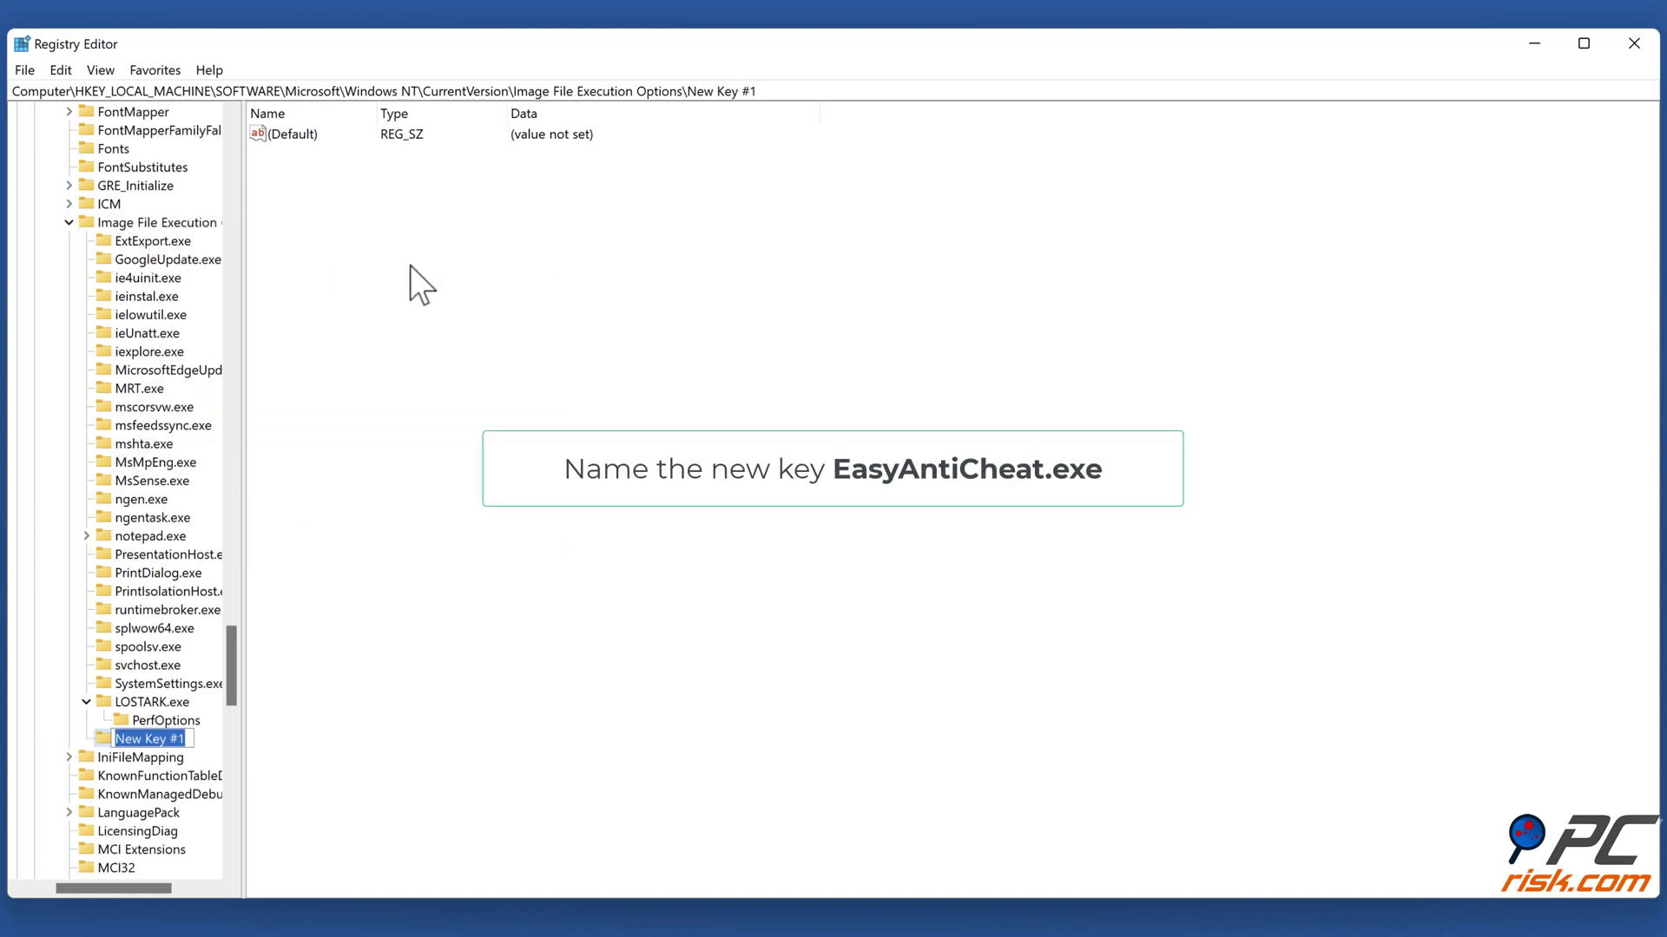
pyautogui.write('EasyAntiCheat.exe')
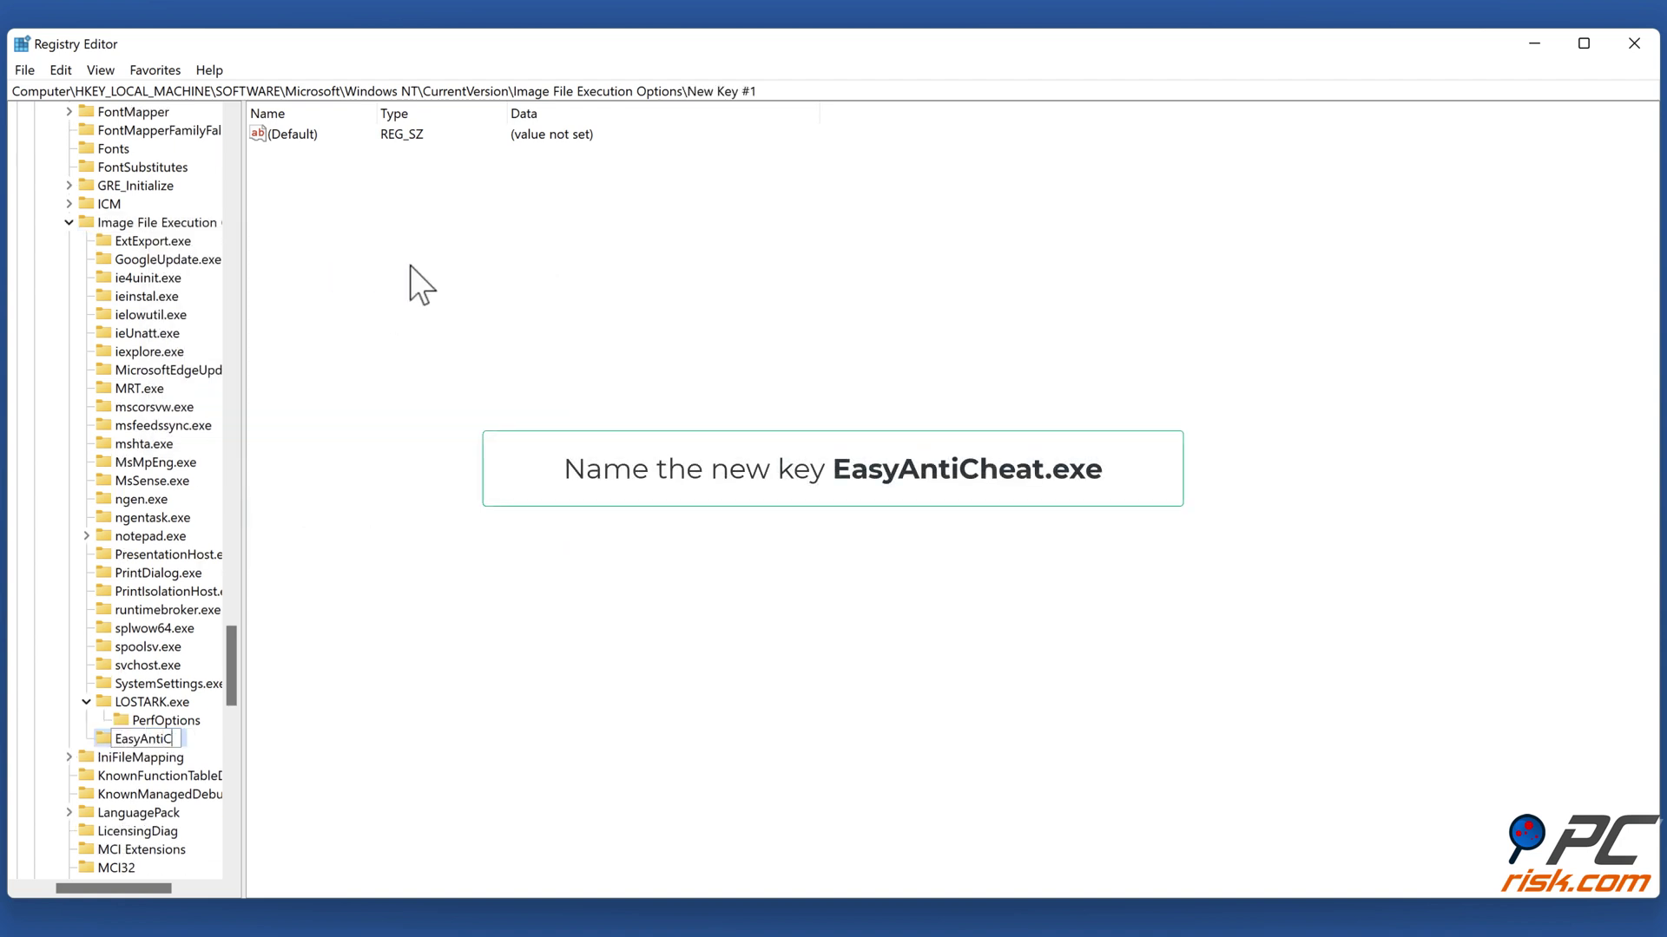
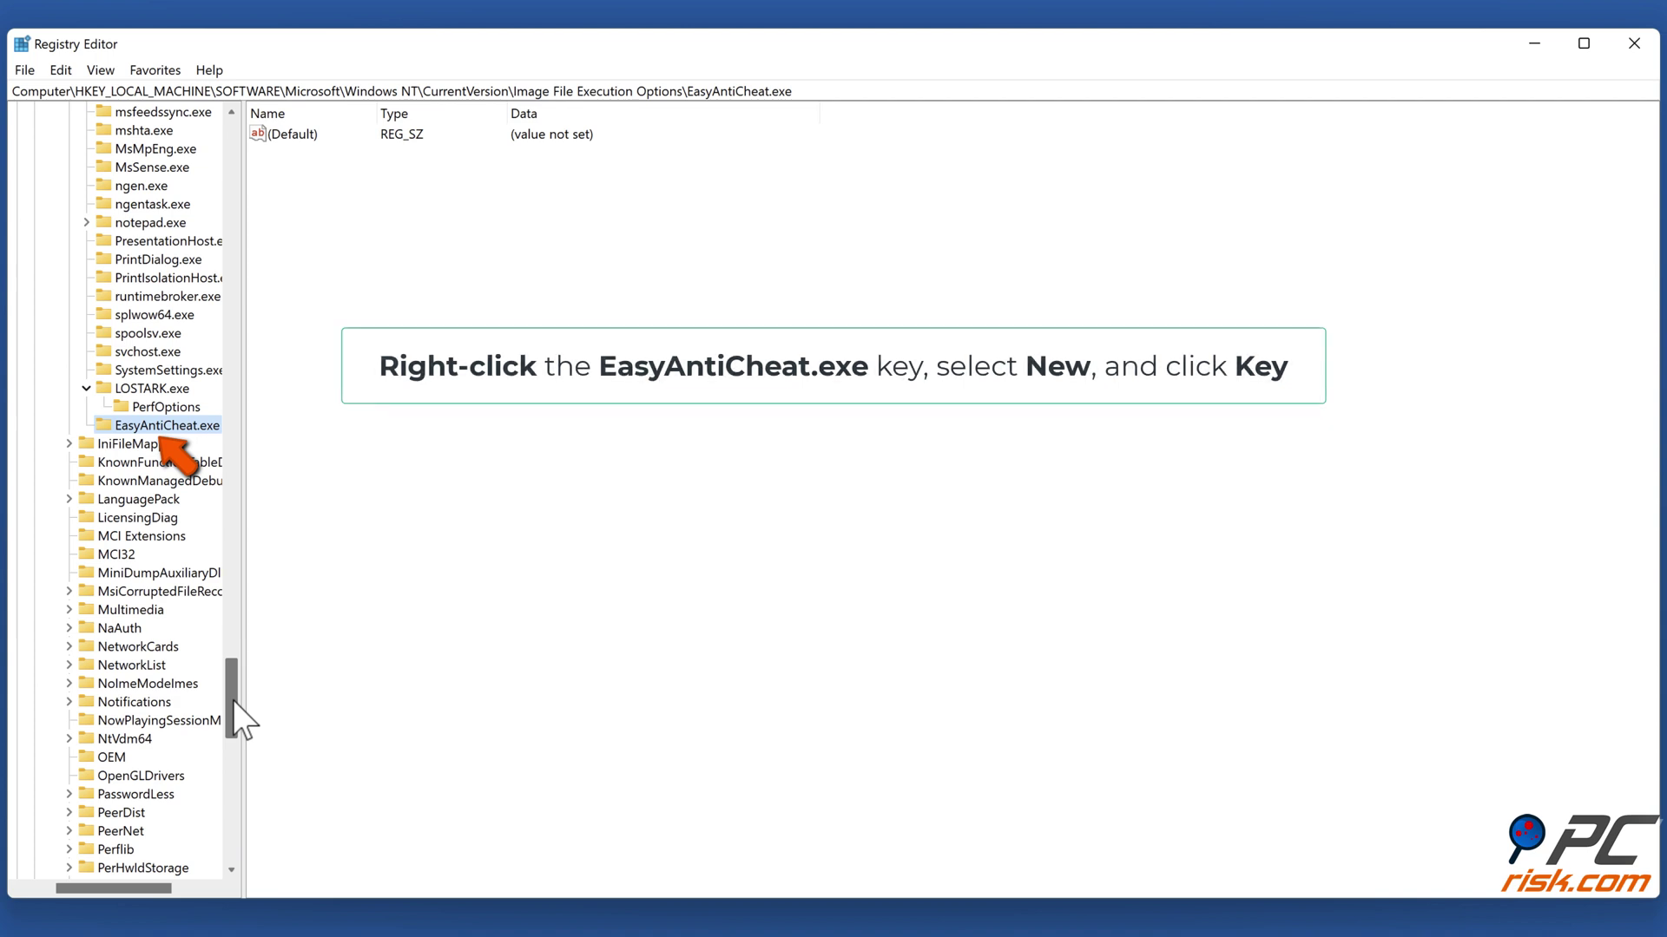
# Create a new subkey named PerfOptions under EasyAntiCheat.exe
pyautogui.rightClick(170, 429)
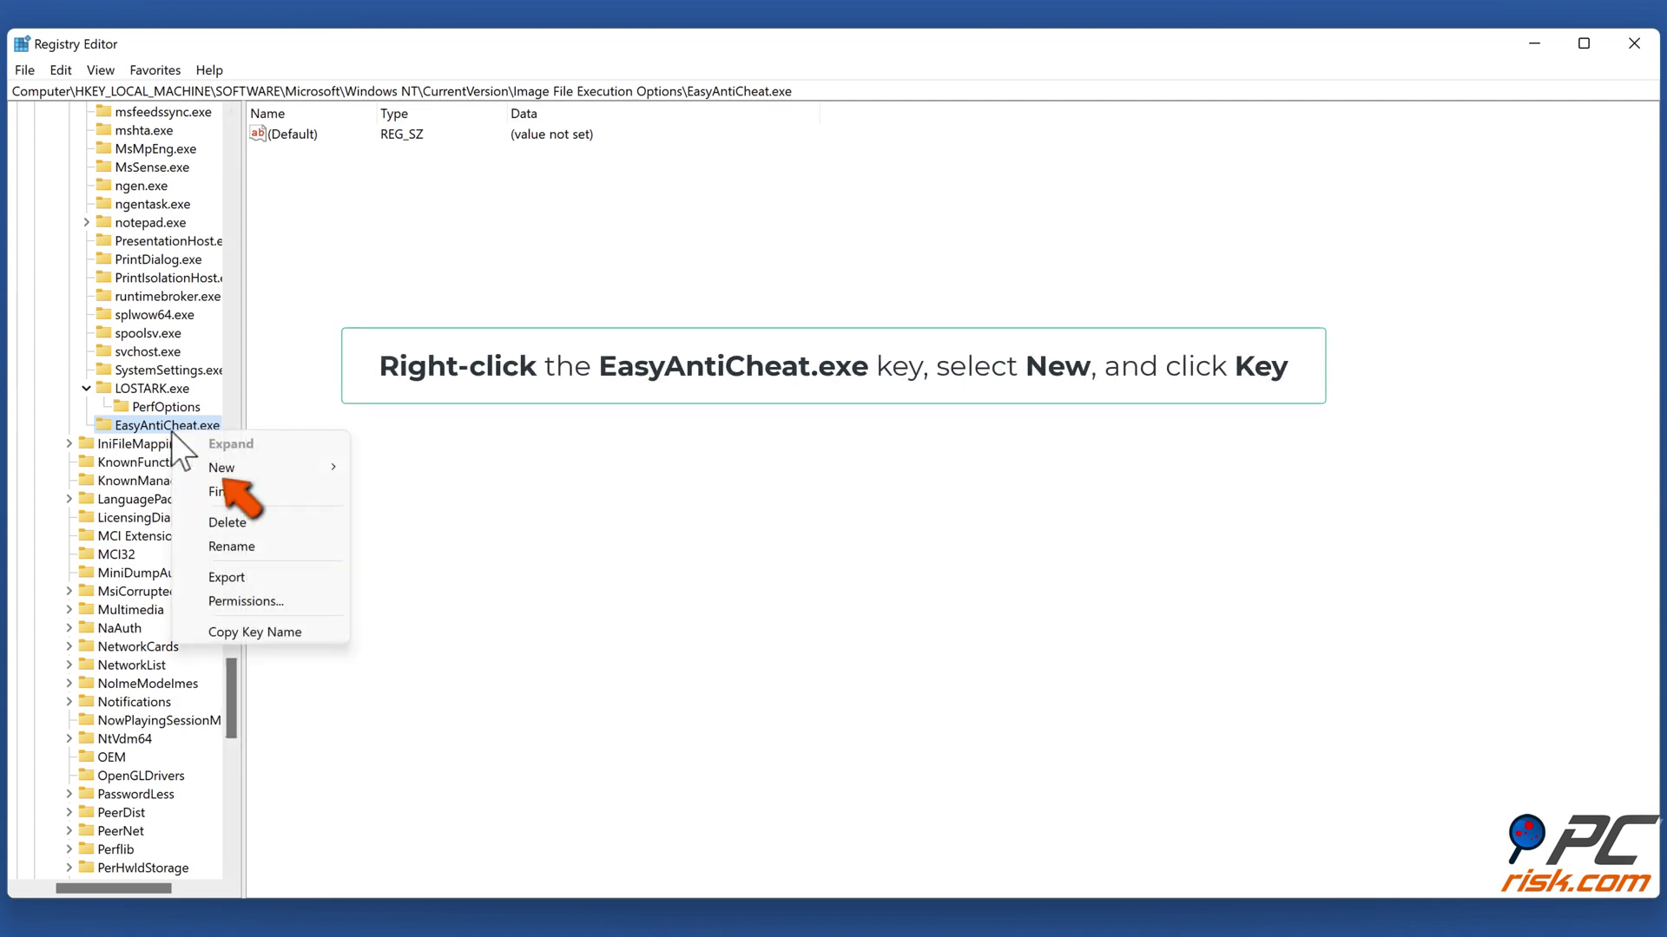
pyautogui.click(217, 470)
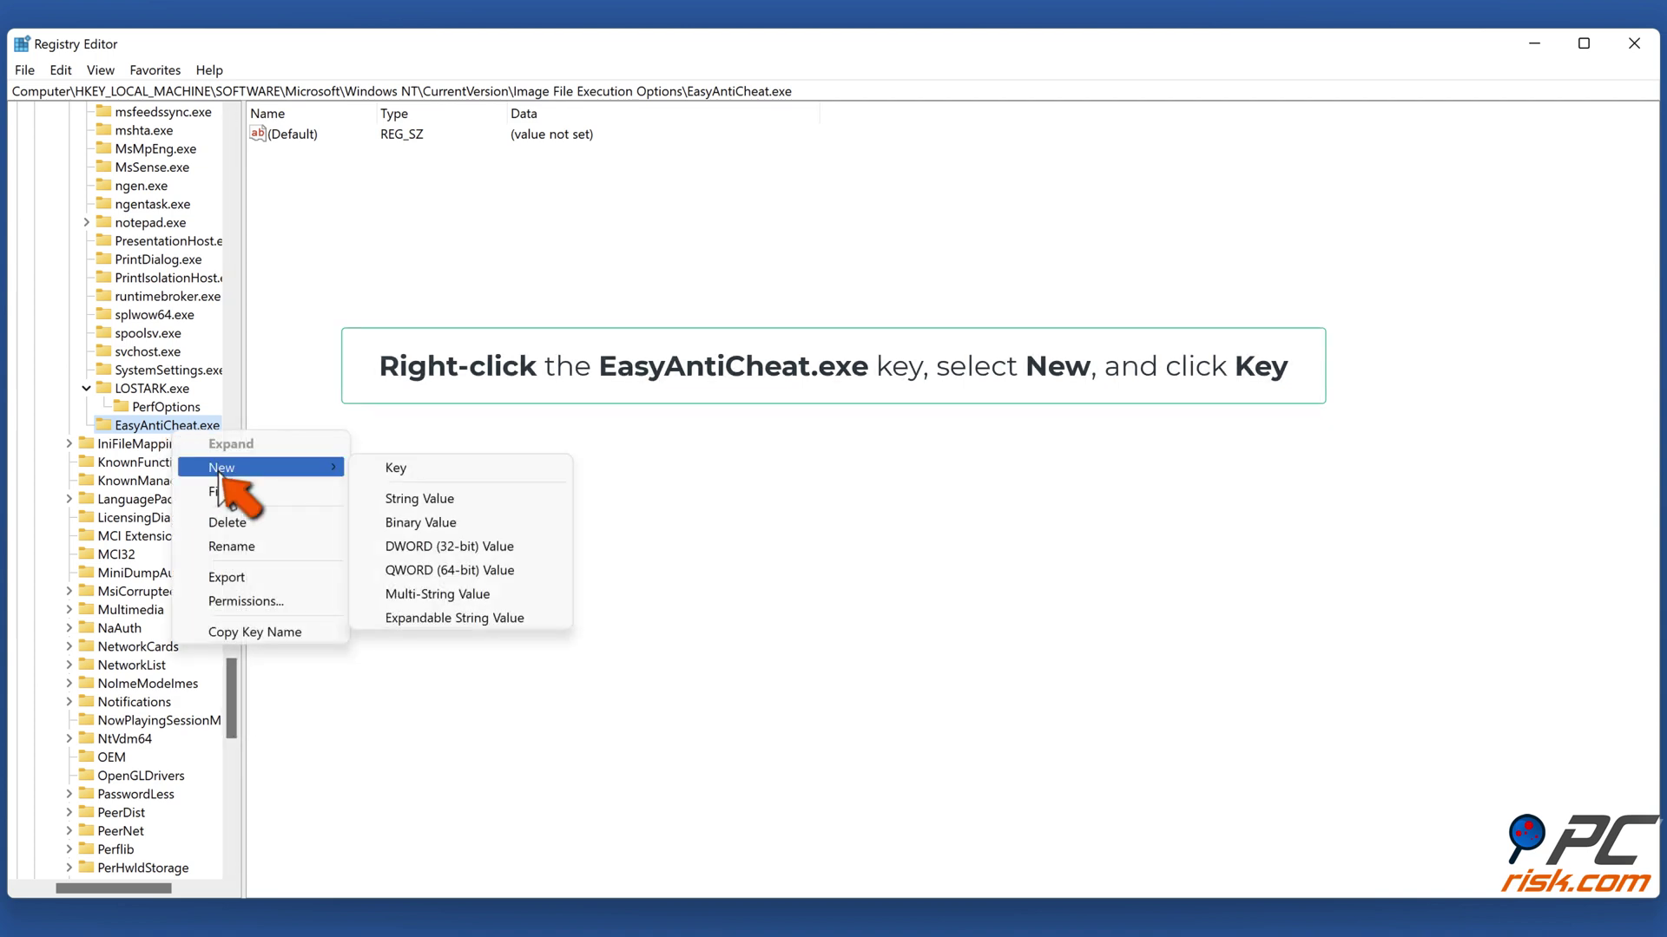
pyautogui.click(425, 470)
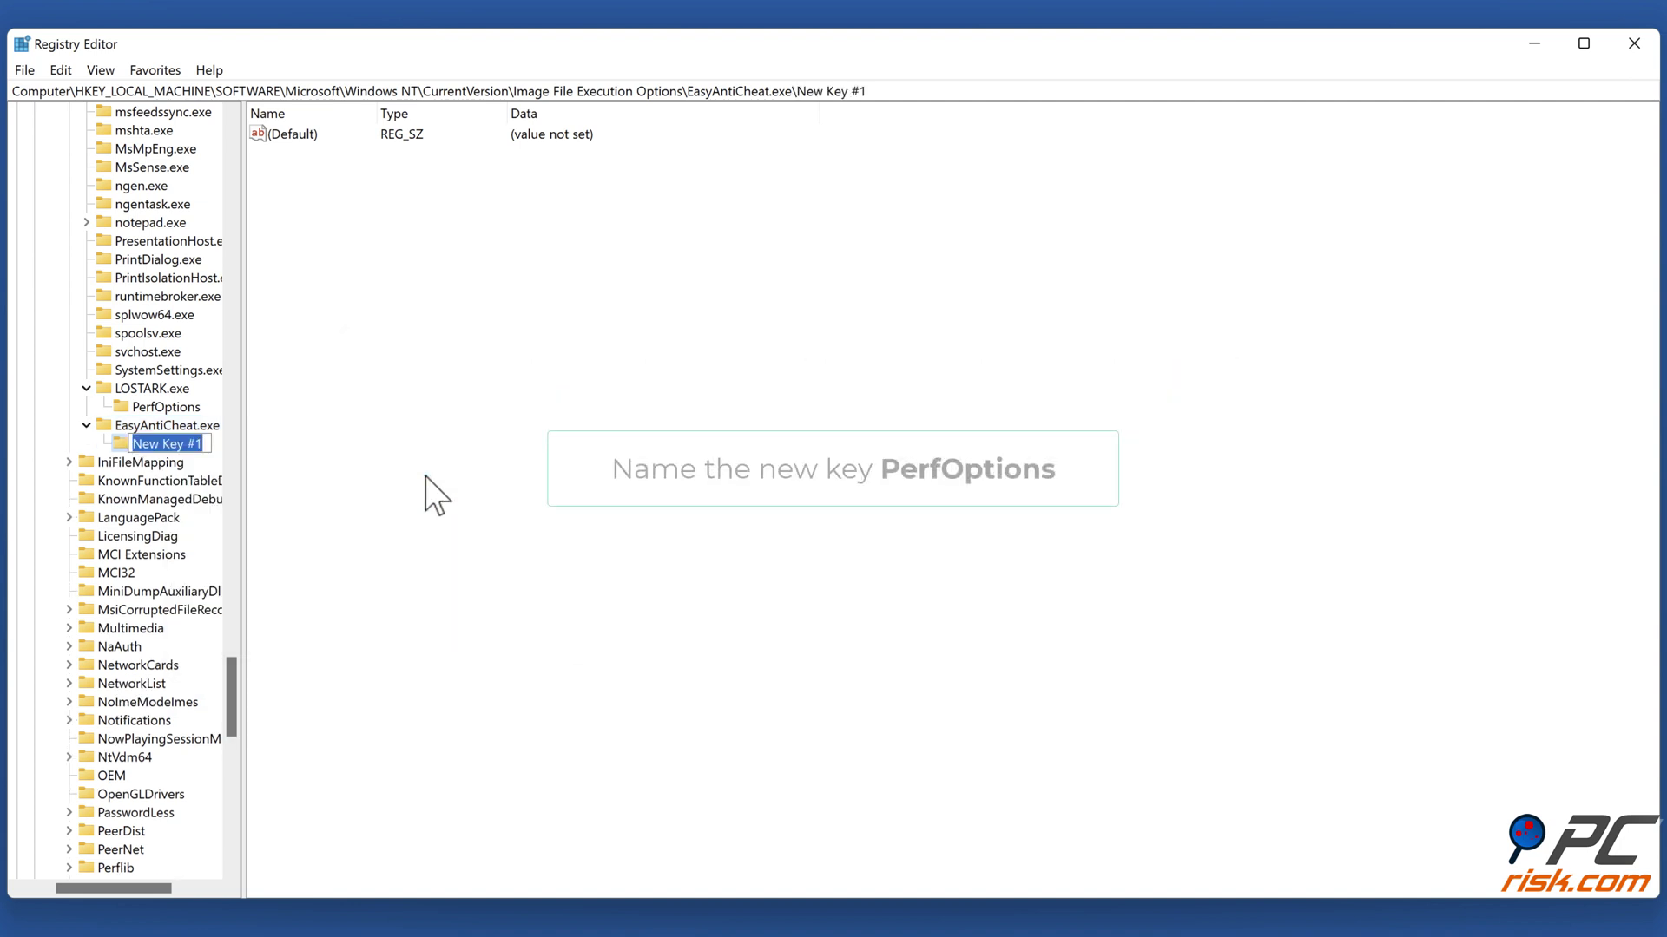
pyautogui.write('PerfOptions')
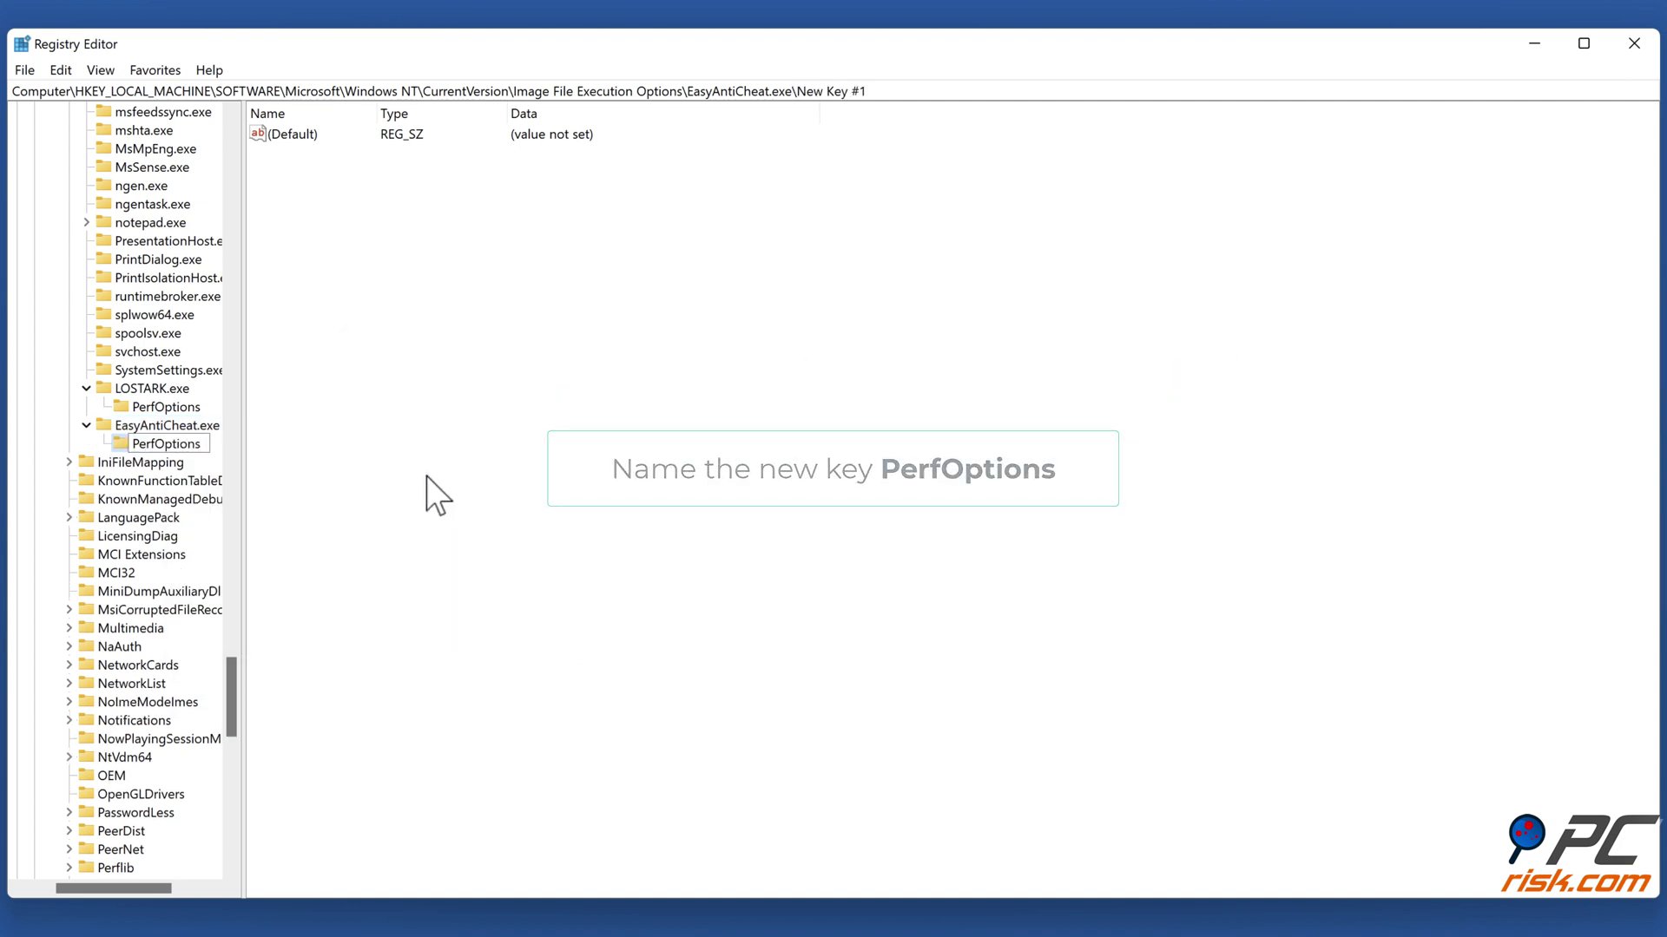
pyautogui.press('Return')
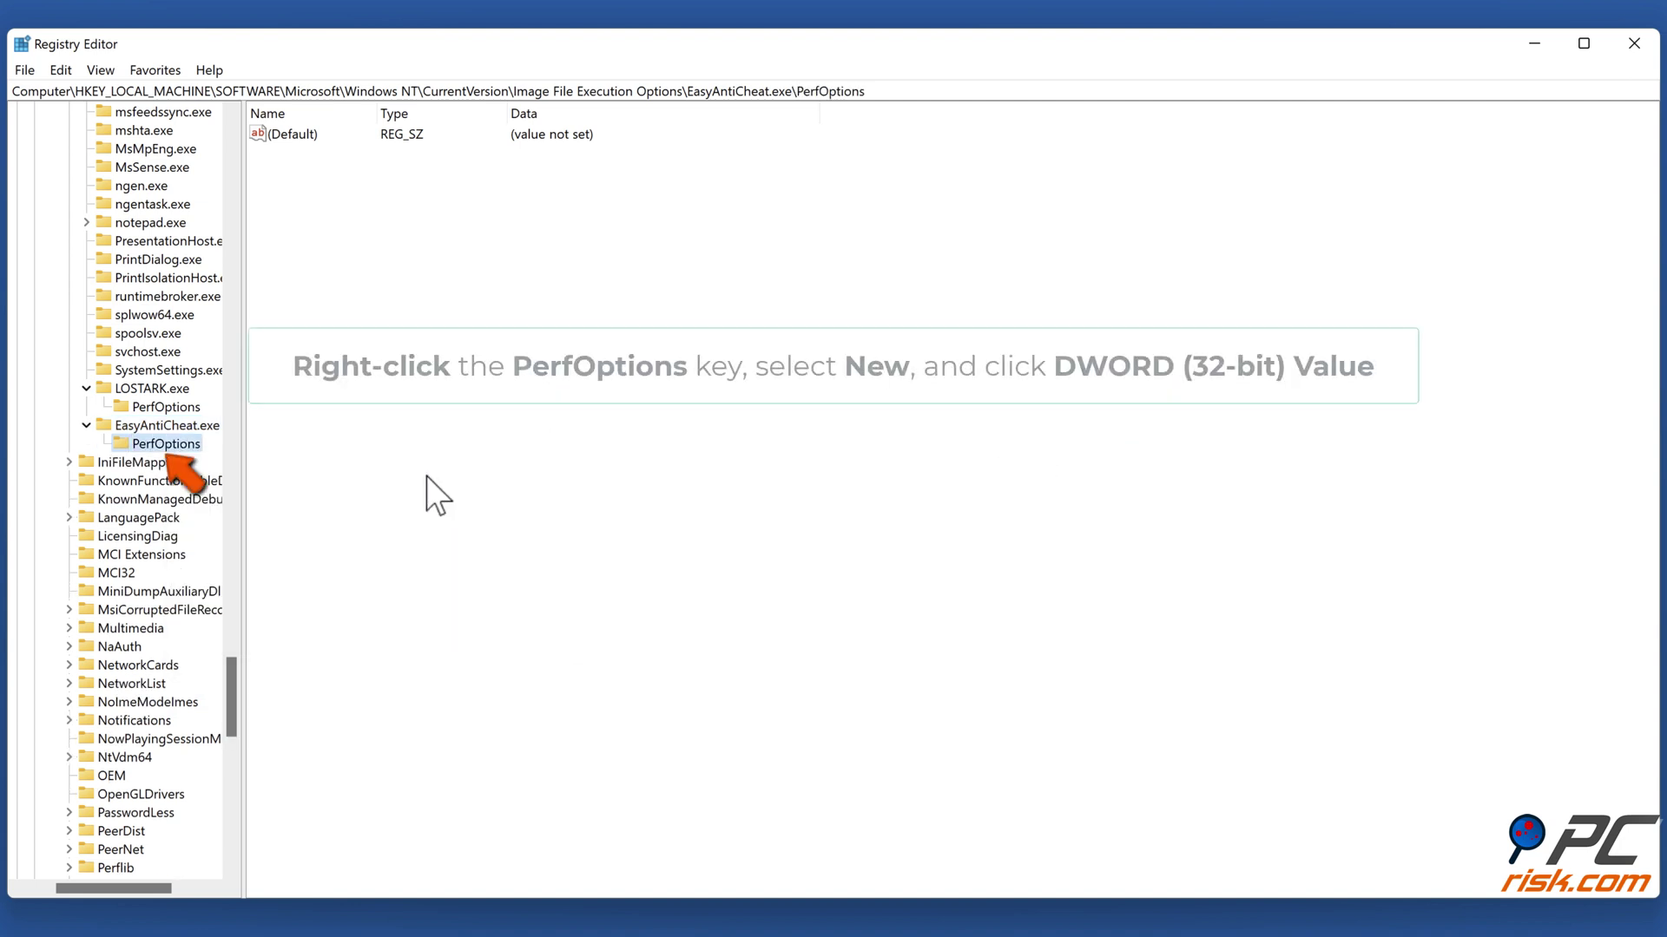
# Add a CpuPriorityClass DWORD (32-bit) value to PerfOptions with data 5
pyautogui.rightClick(183, 449)
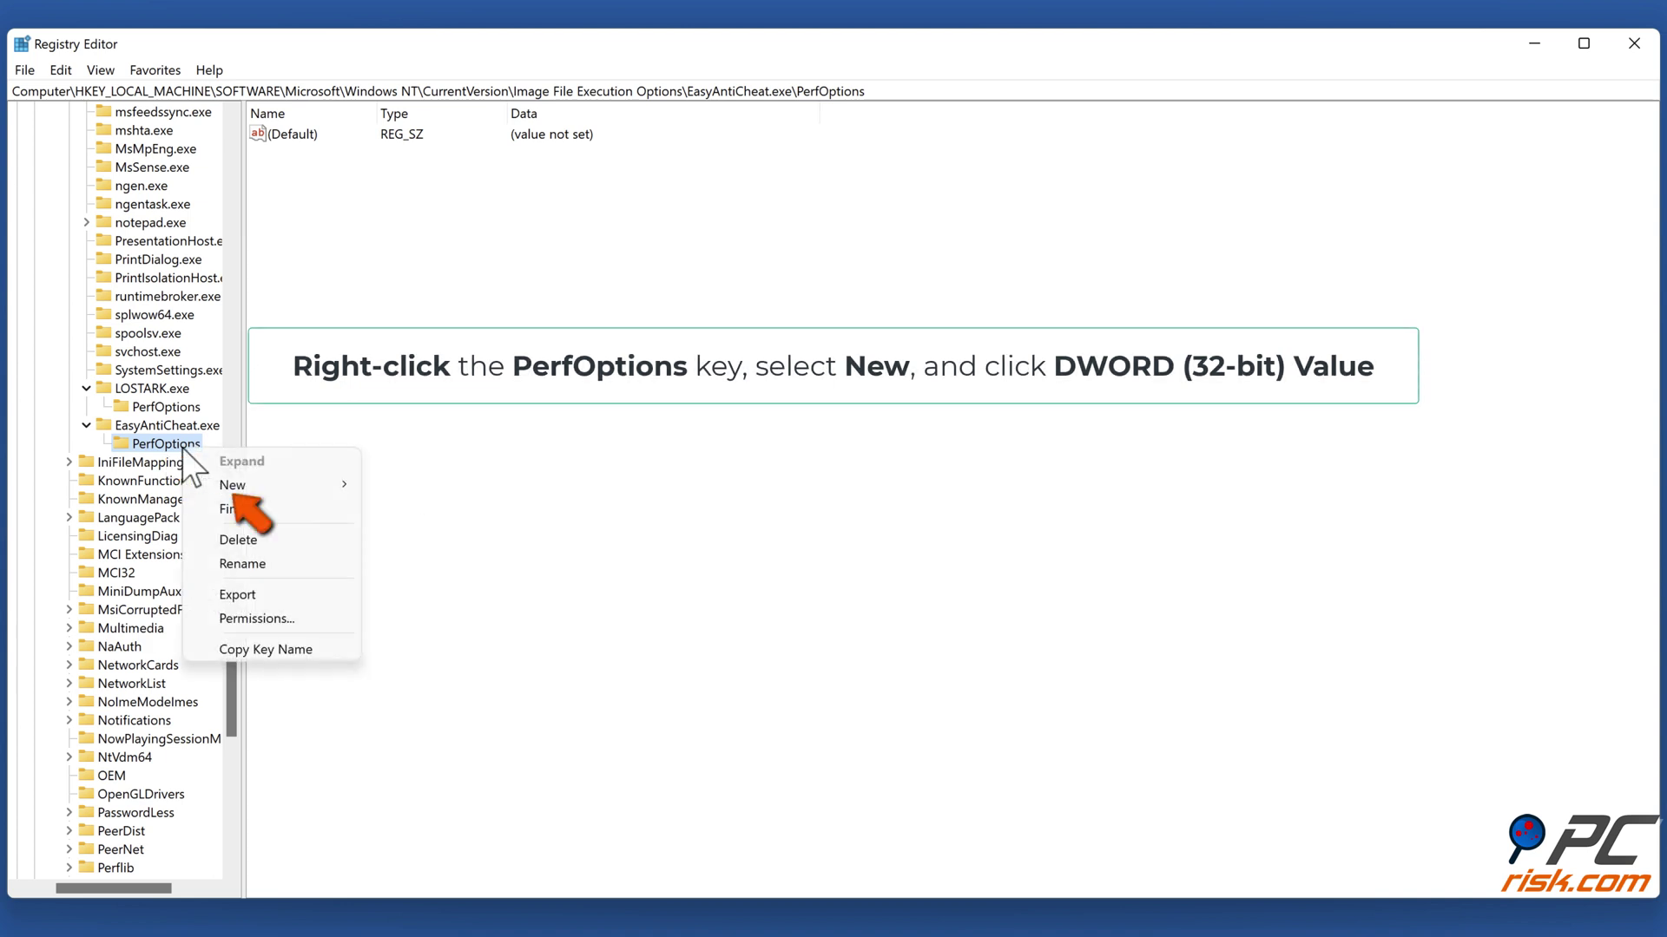
pyautogui.click(230, 491)
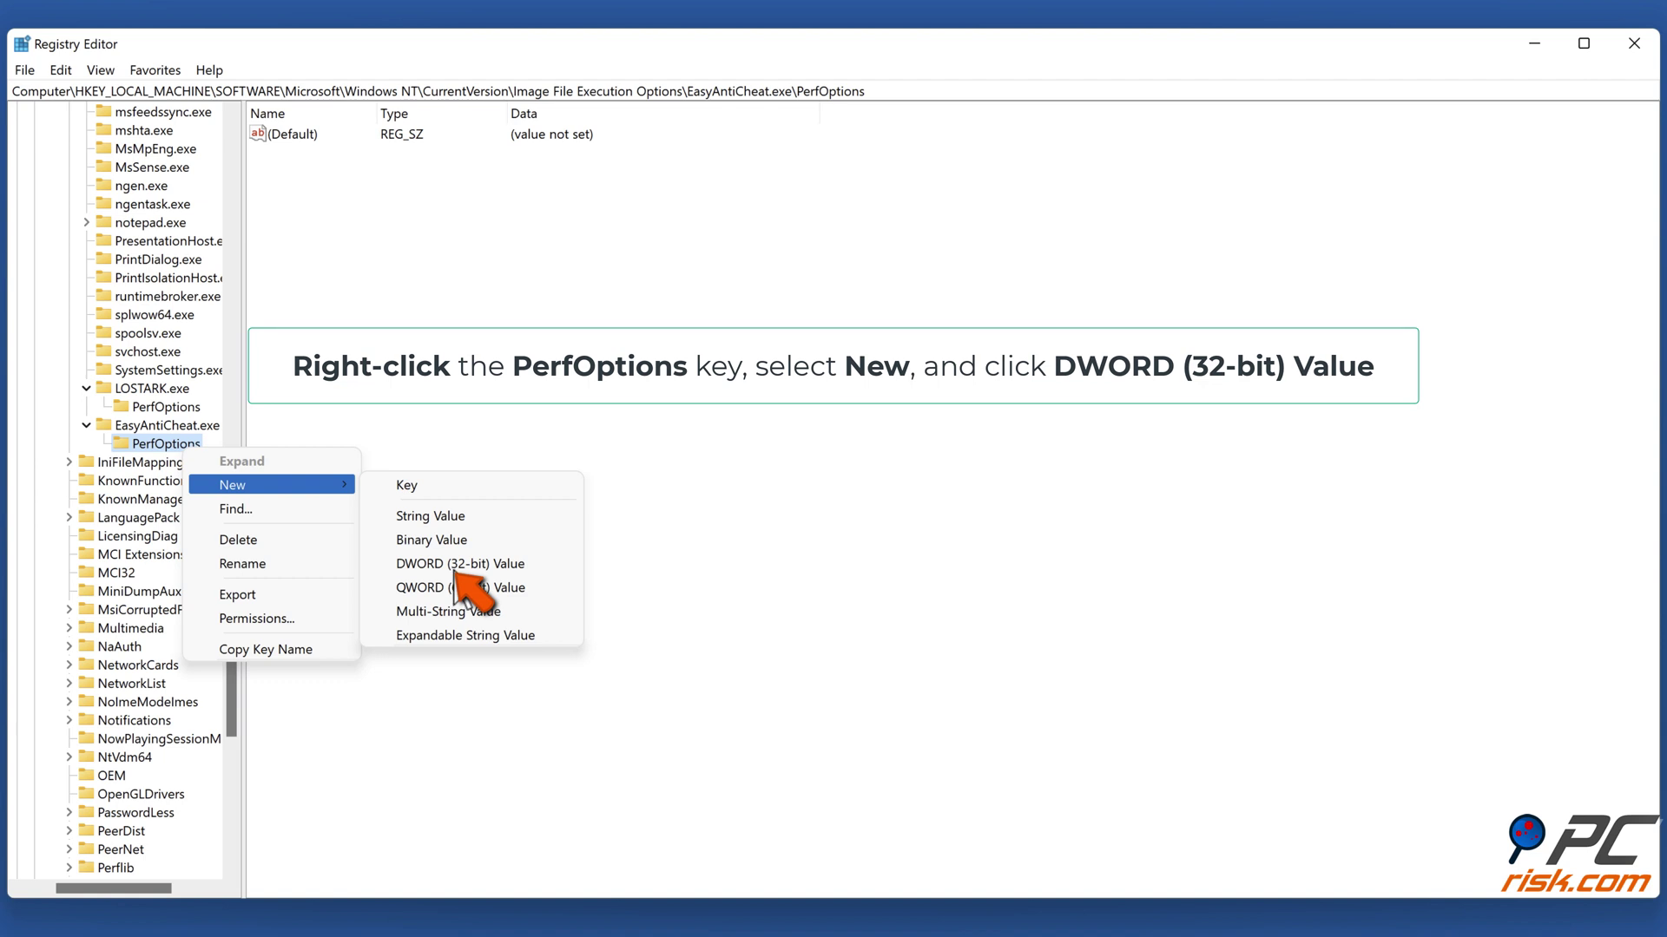
pyautogui.click(453, 566)
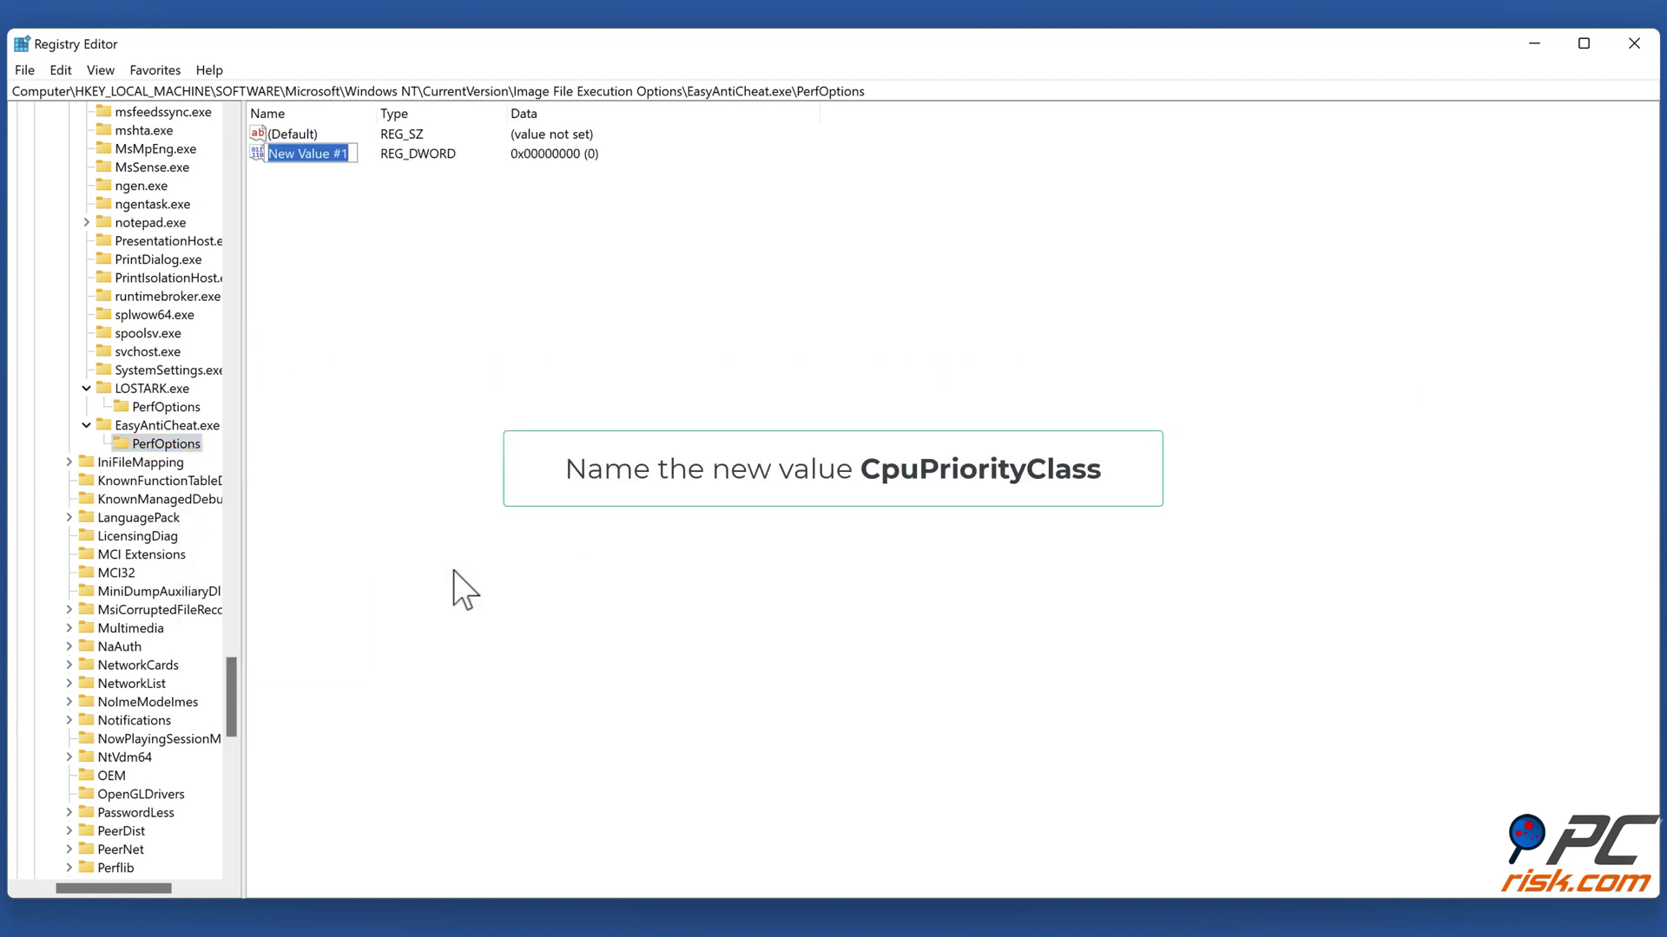
pyautogui.write('CpuPriorityClass')
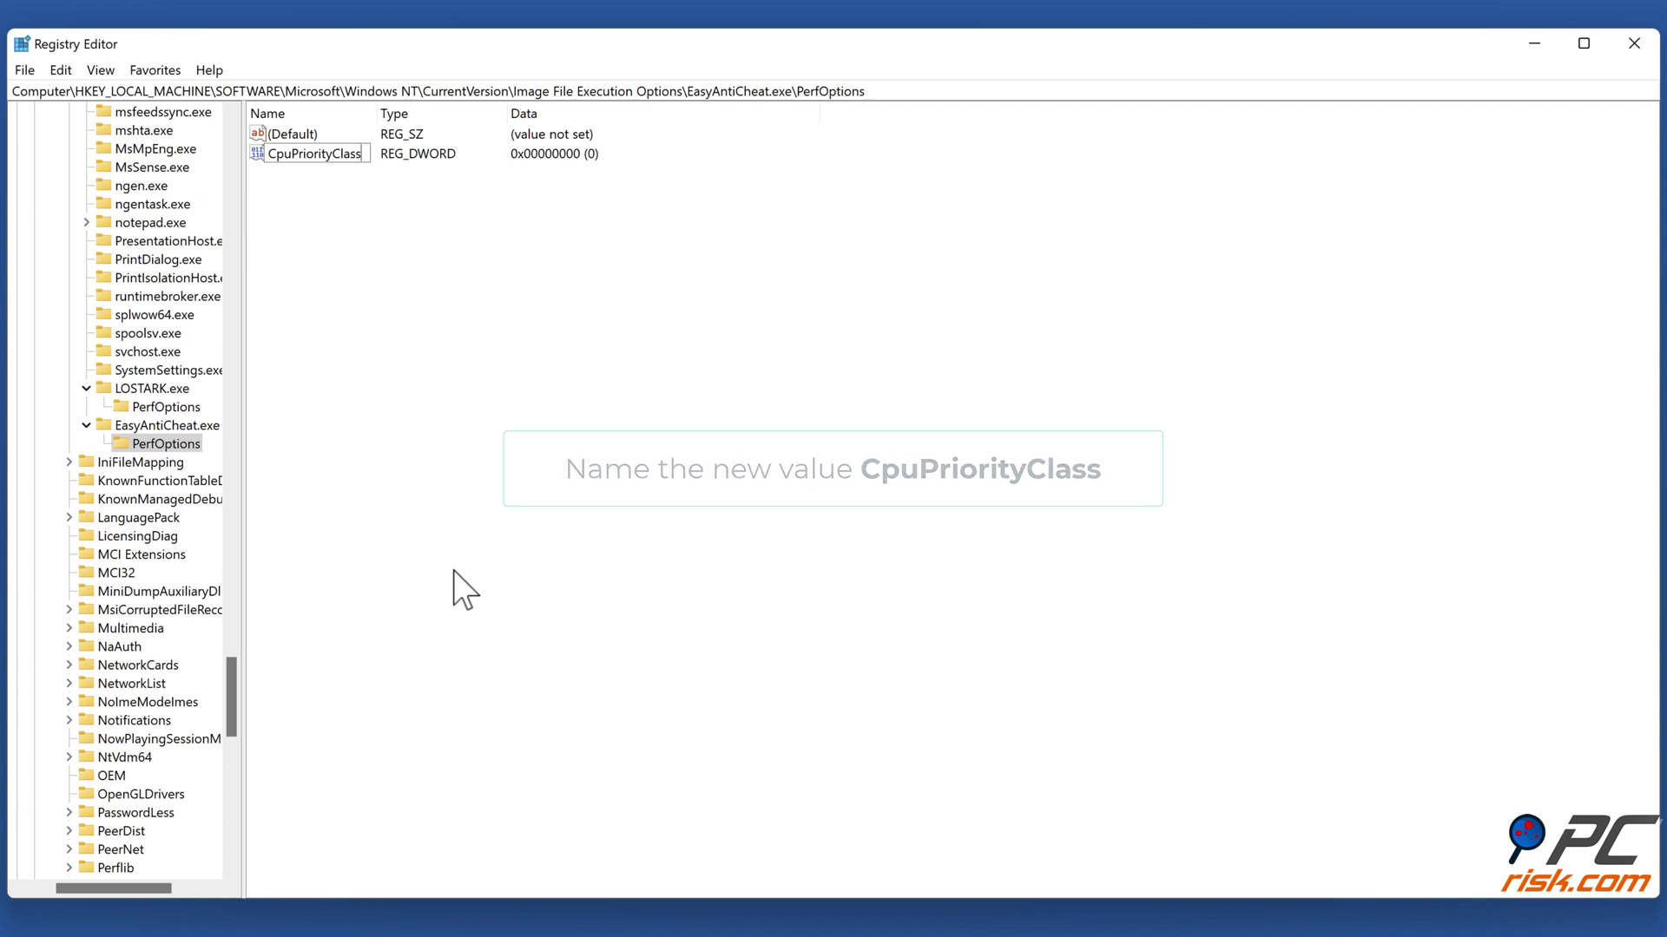
pyautogui.press('Return')
pyautogui.rightClick(306, 161)
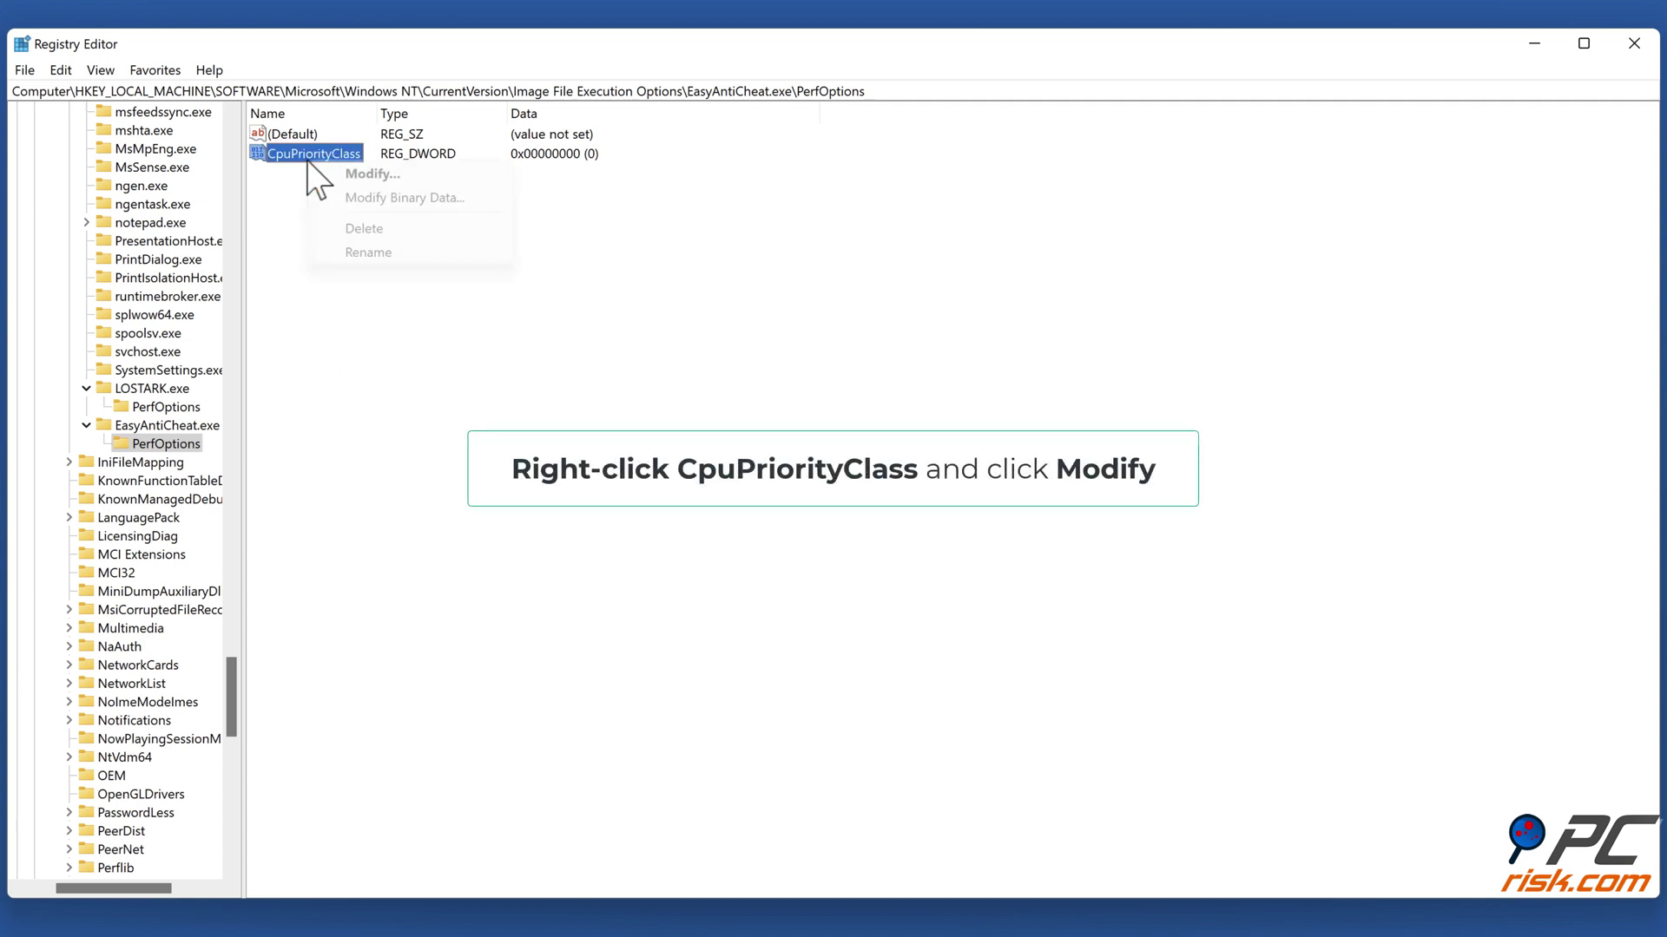
pyautogui.click(366, 175)
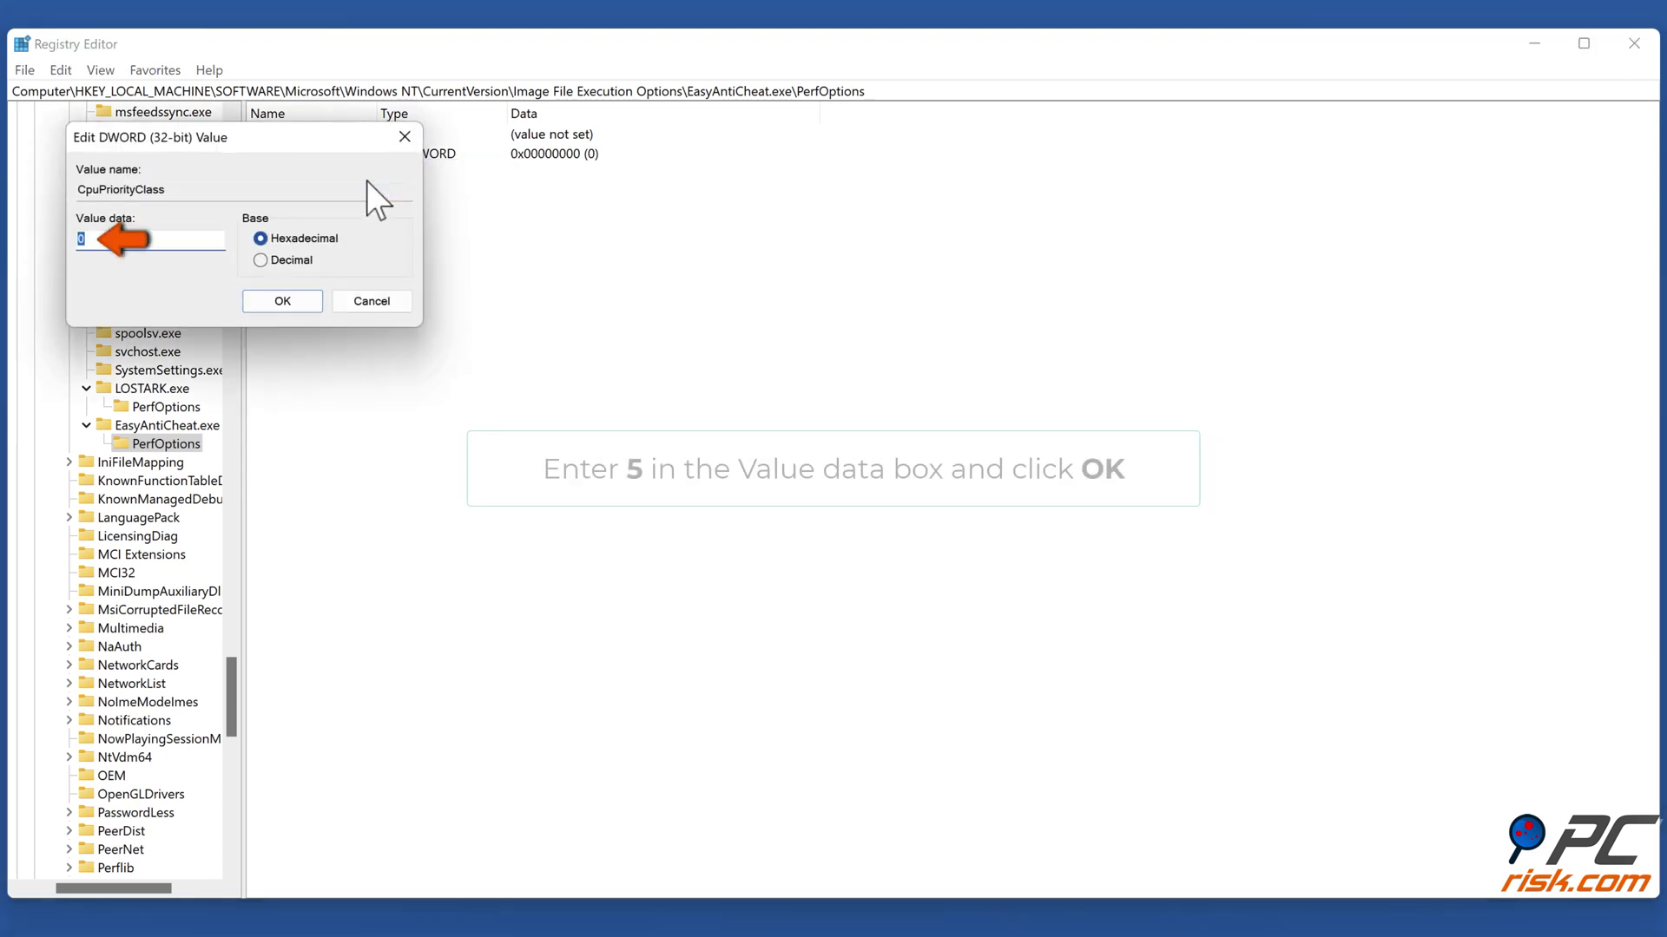
pyautogui.write('5')
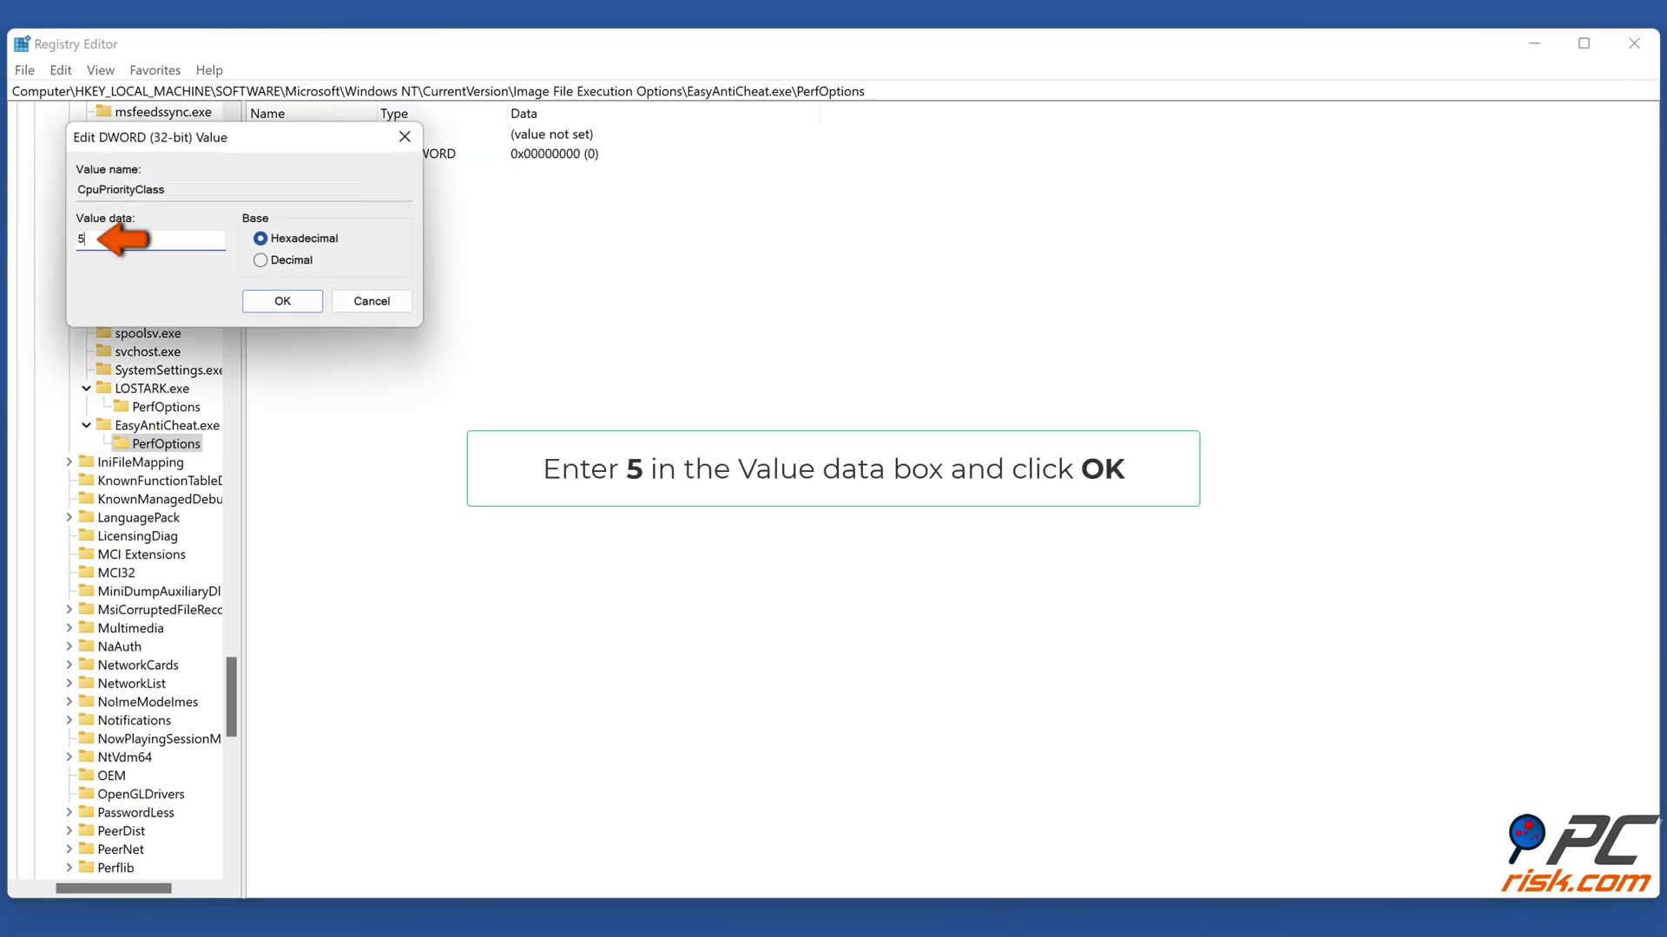
pyautogui.click(271, 302)
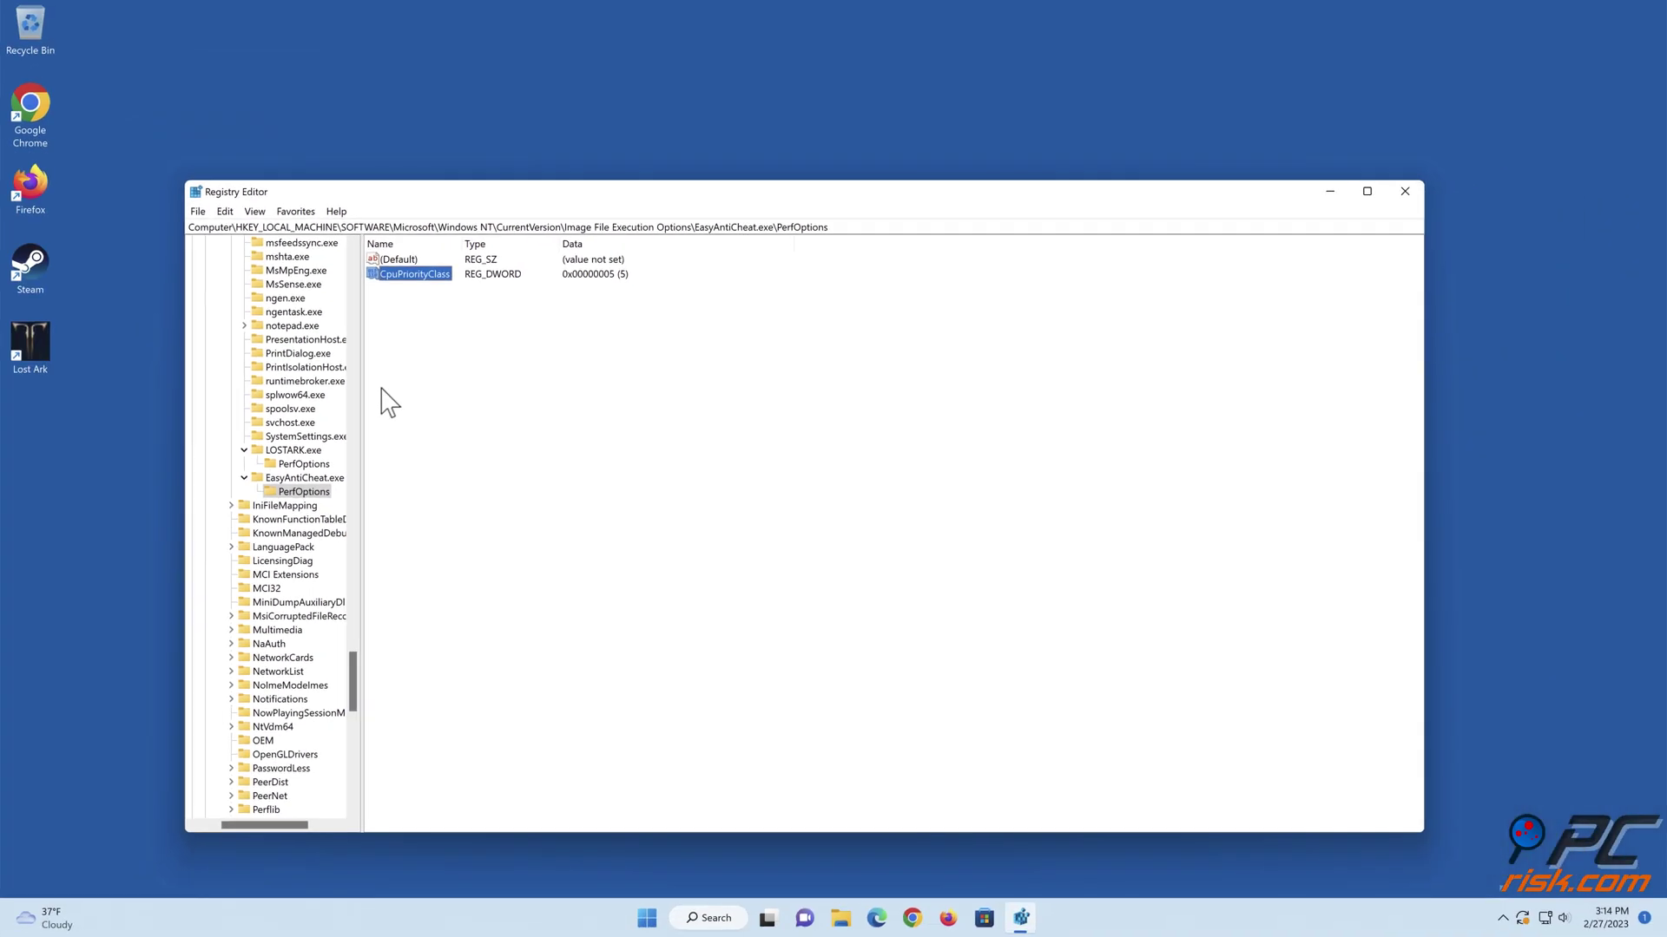
# Close Registry Editor and relaunch it by running regedit
pyautogui.click(1404, 191)
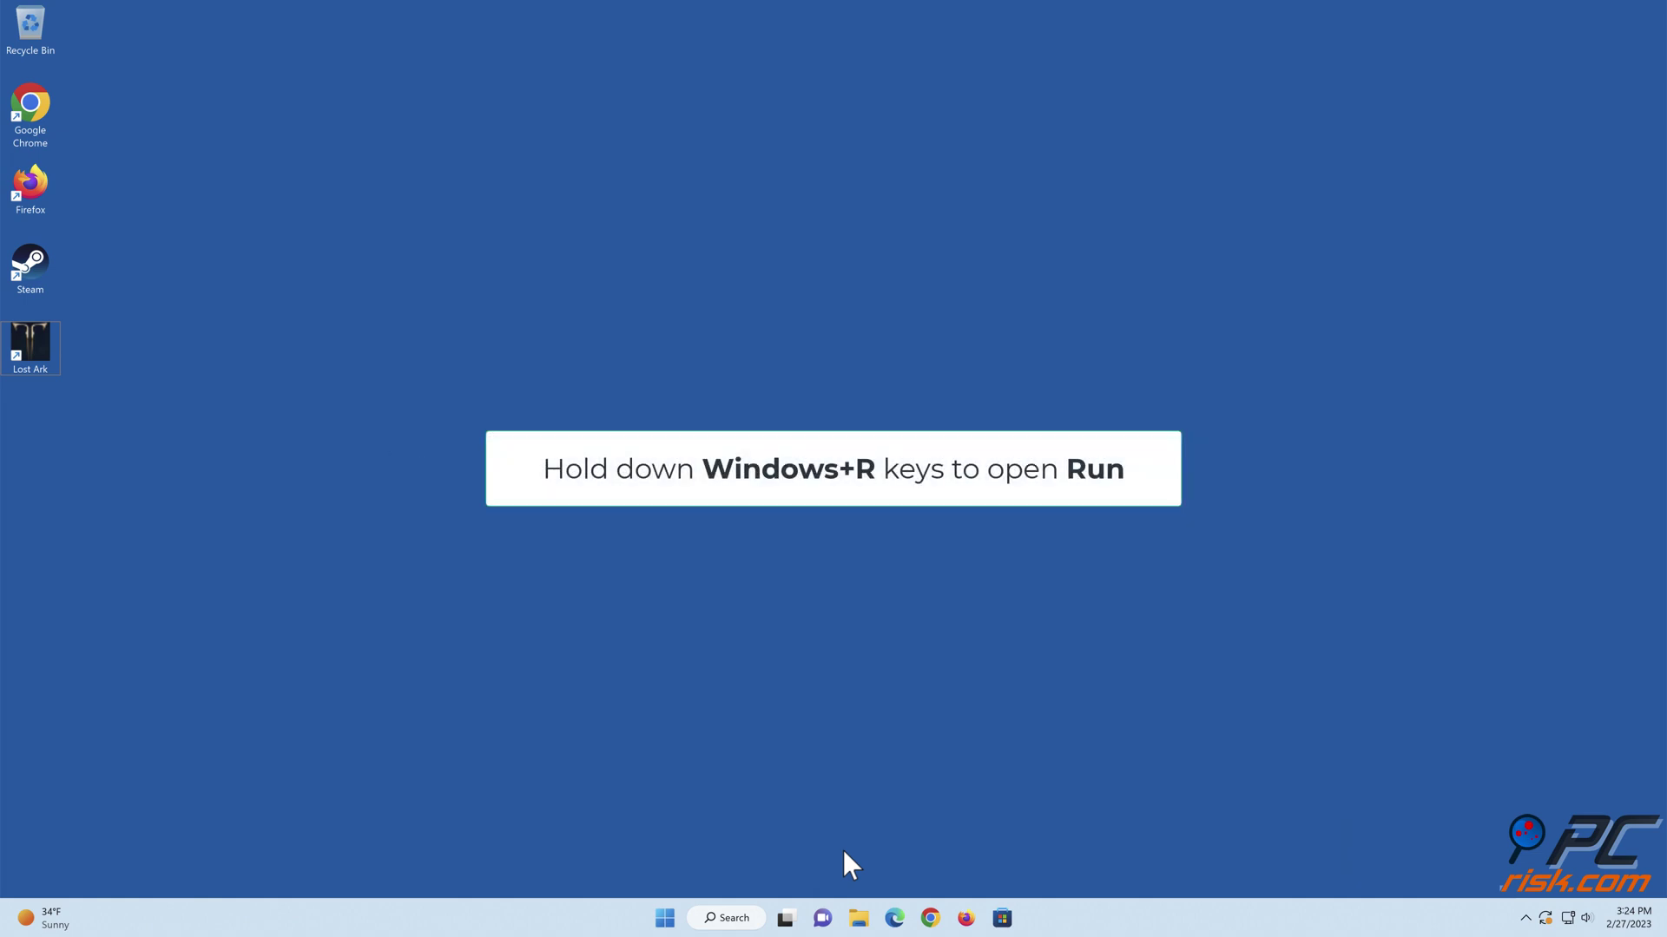
pyautogui.press('super+r')
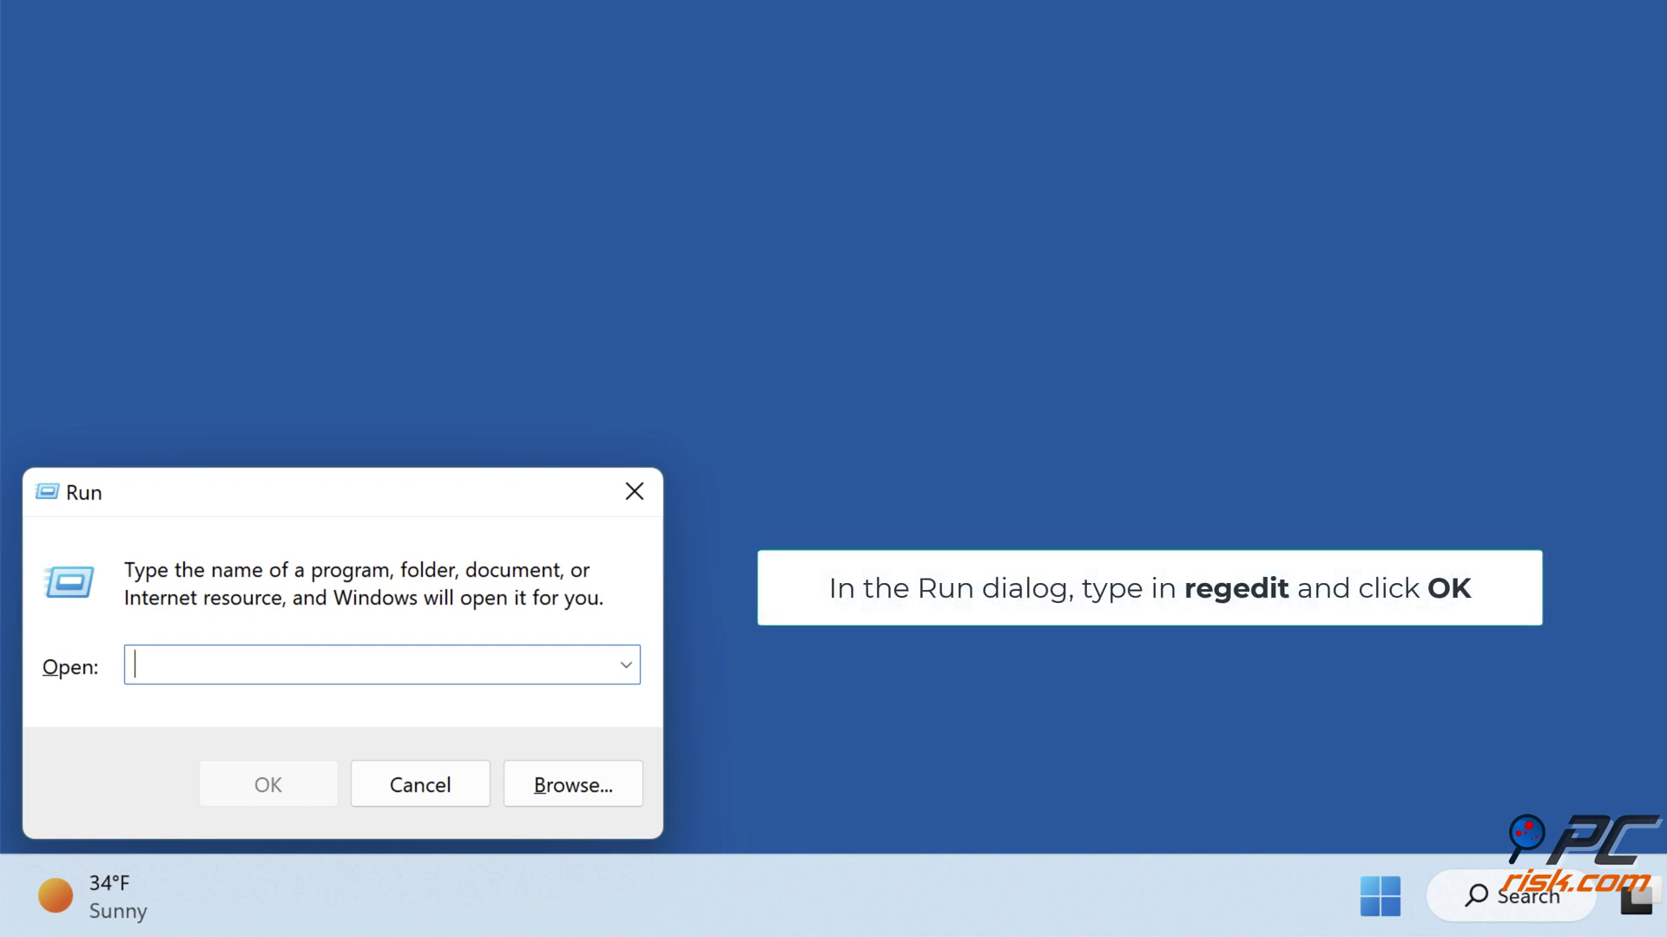
pyautogui.write('regedit')
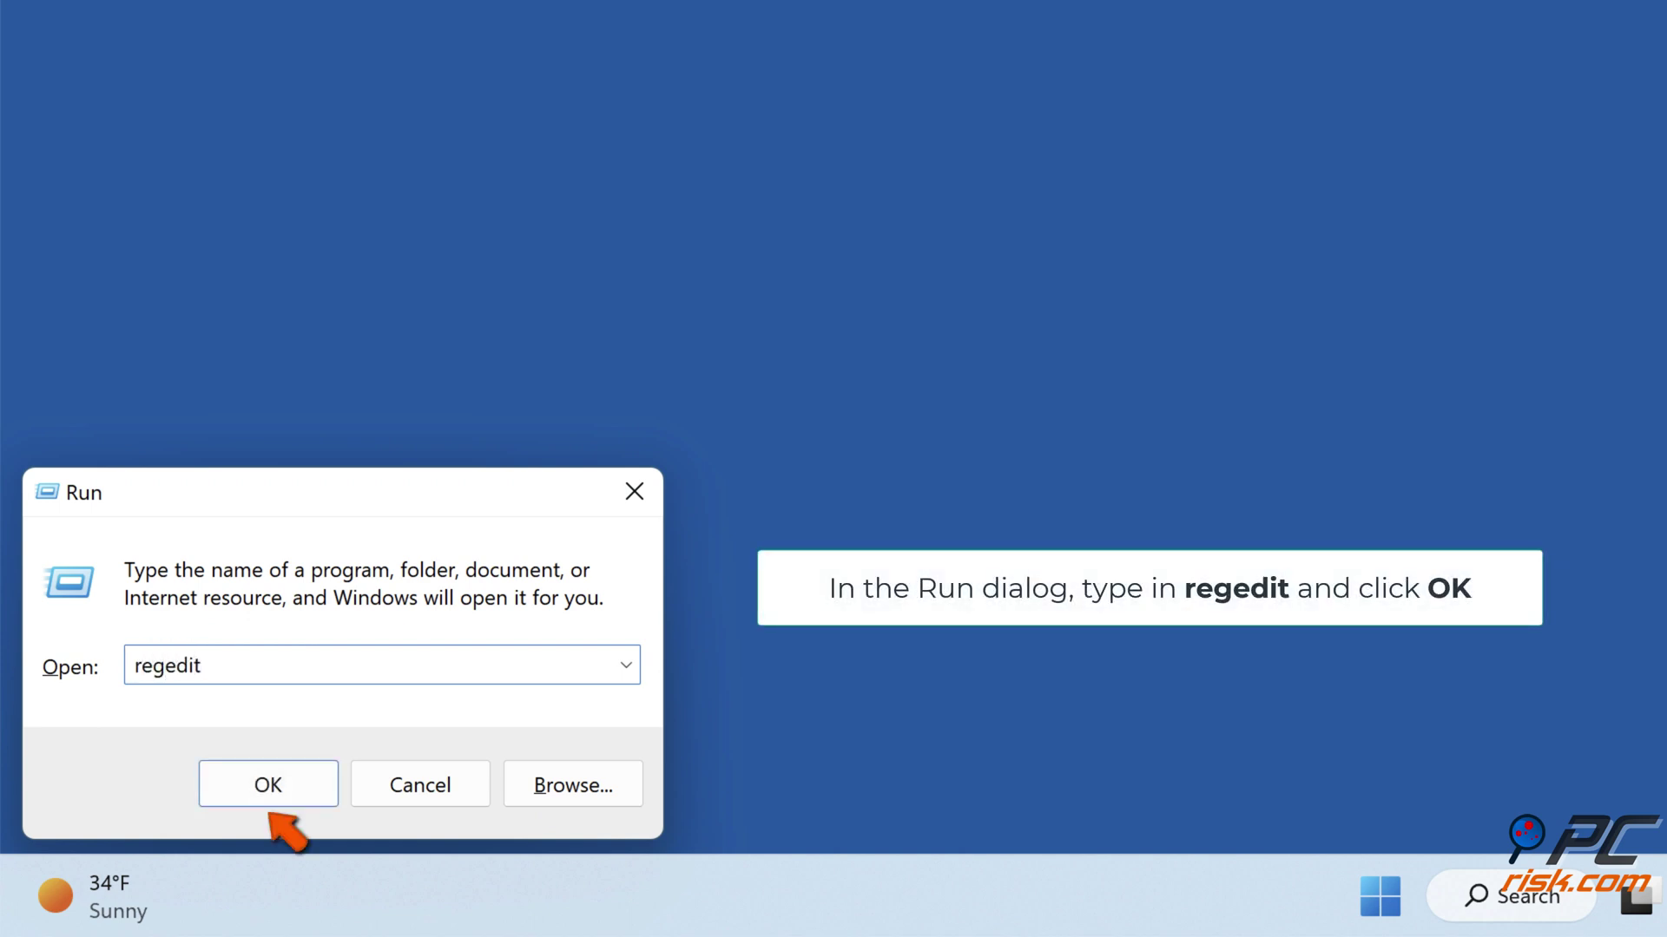
pyautogui.click(274, 801)
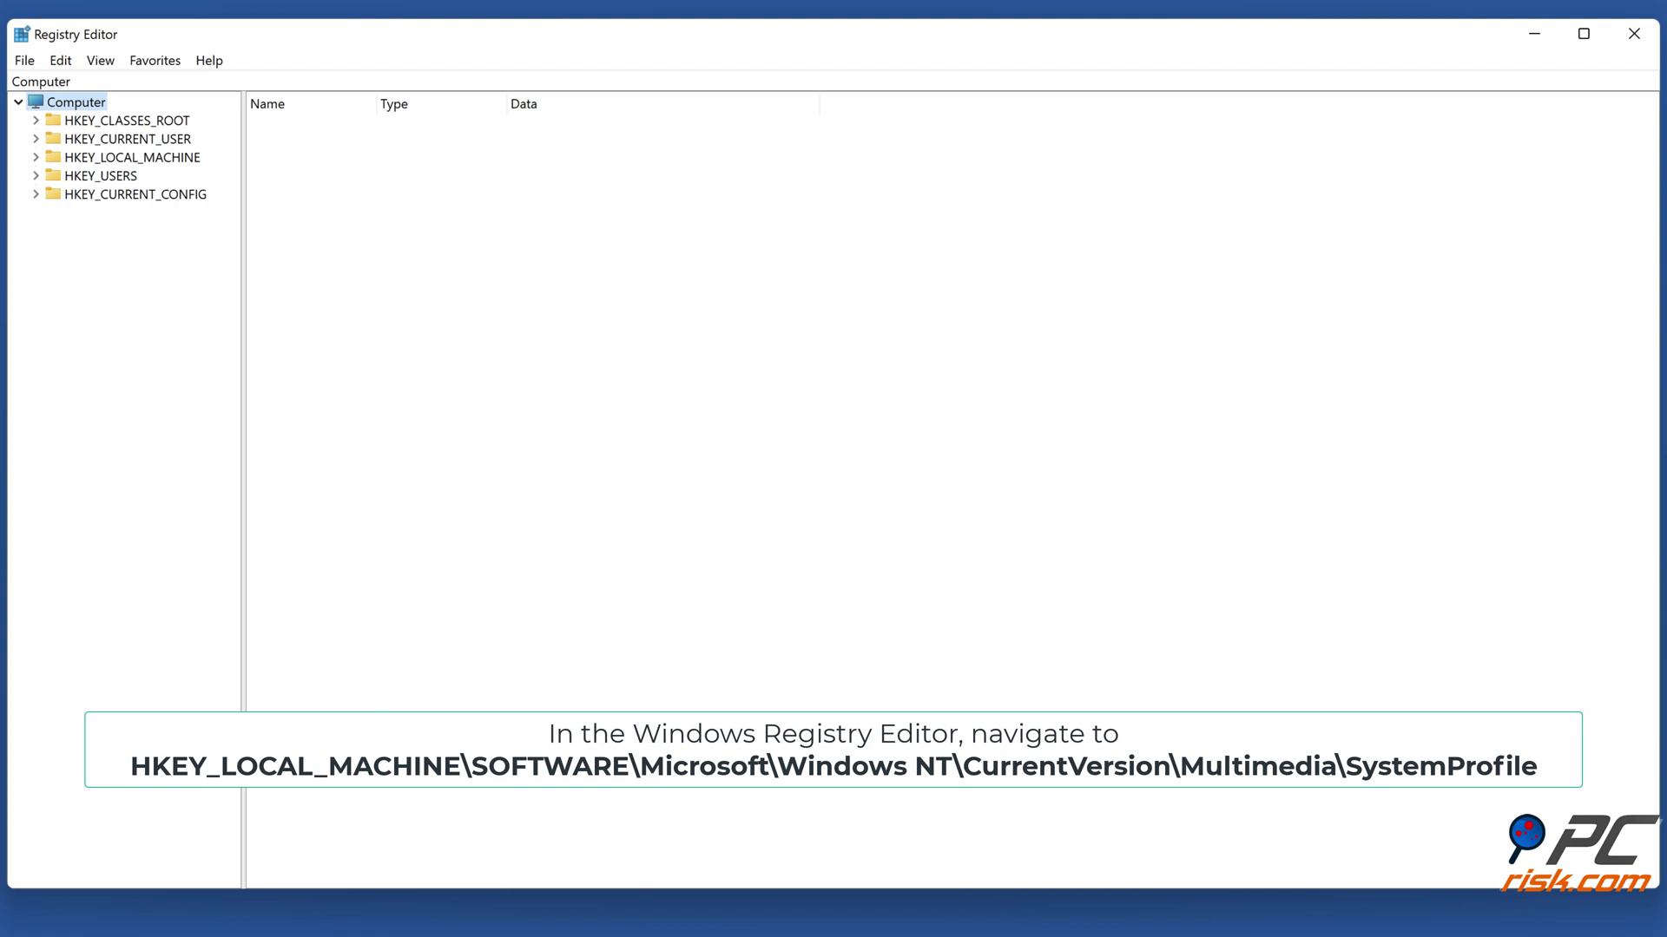
# Browse to HKEY_LOCAL_MACHINE\SOFTWARE\Microsoft\Windows NT\CurrentVersion\Multimedia\SystemProfile
pyautogui.click(35, 157)
pyautogui.click(55, 249)
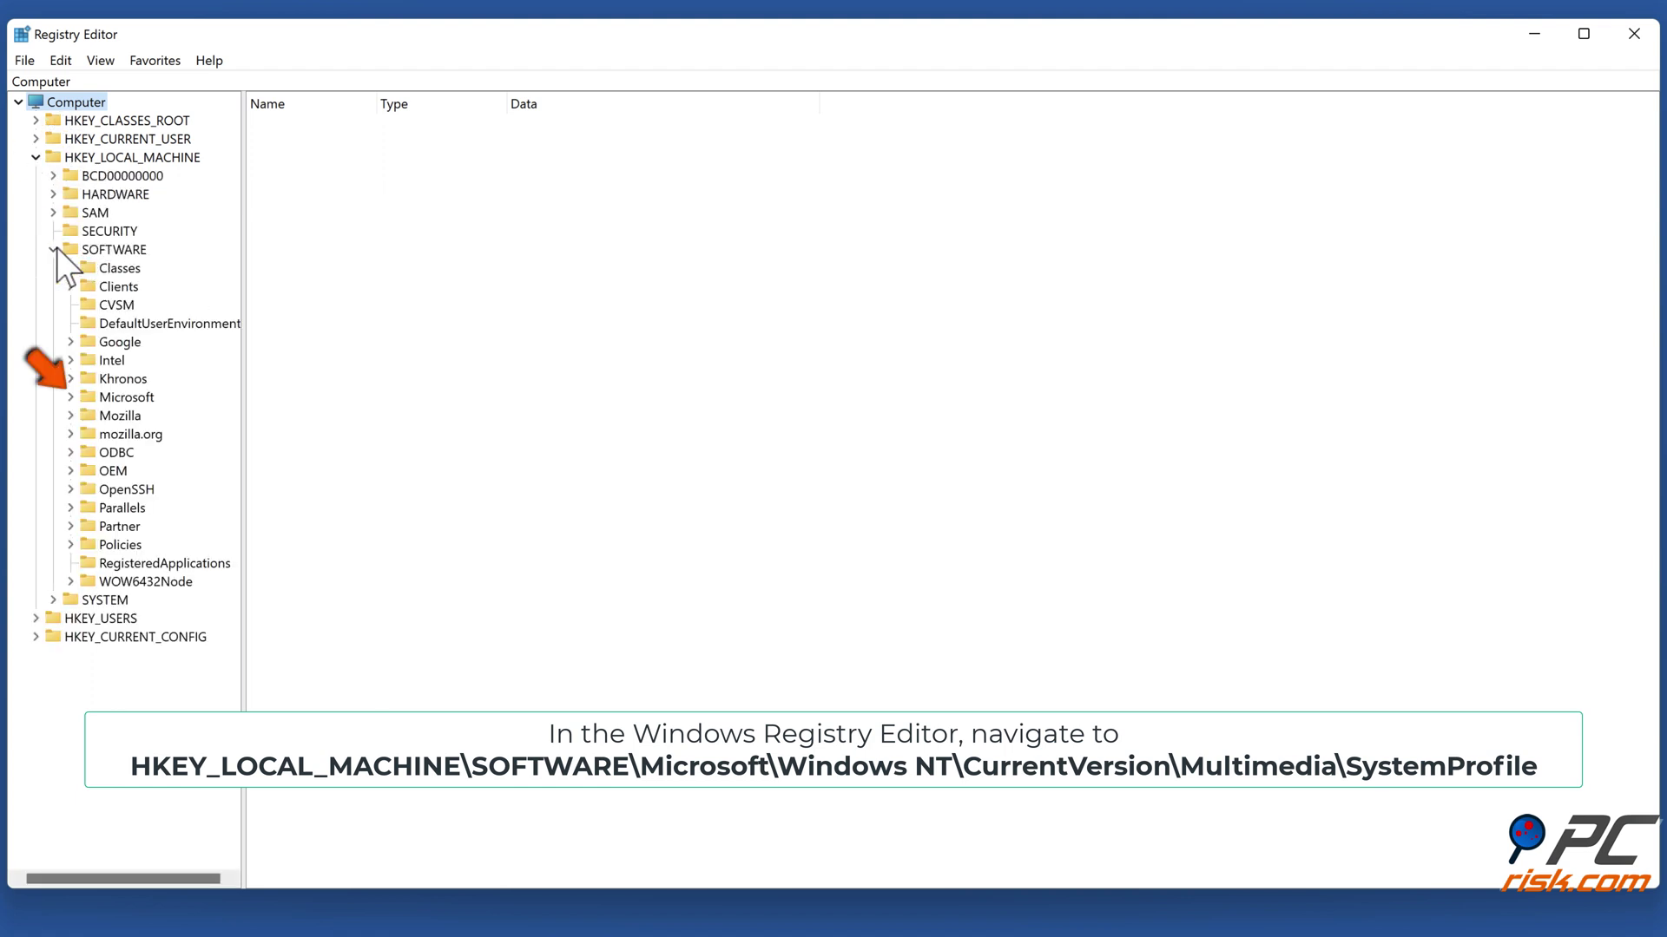
pyautogui.click(69, 396)
pyautogui.scroll(-20, 70, 396)
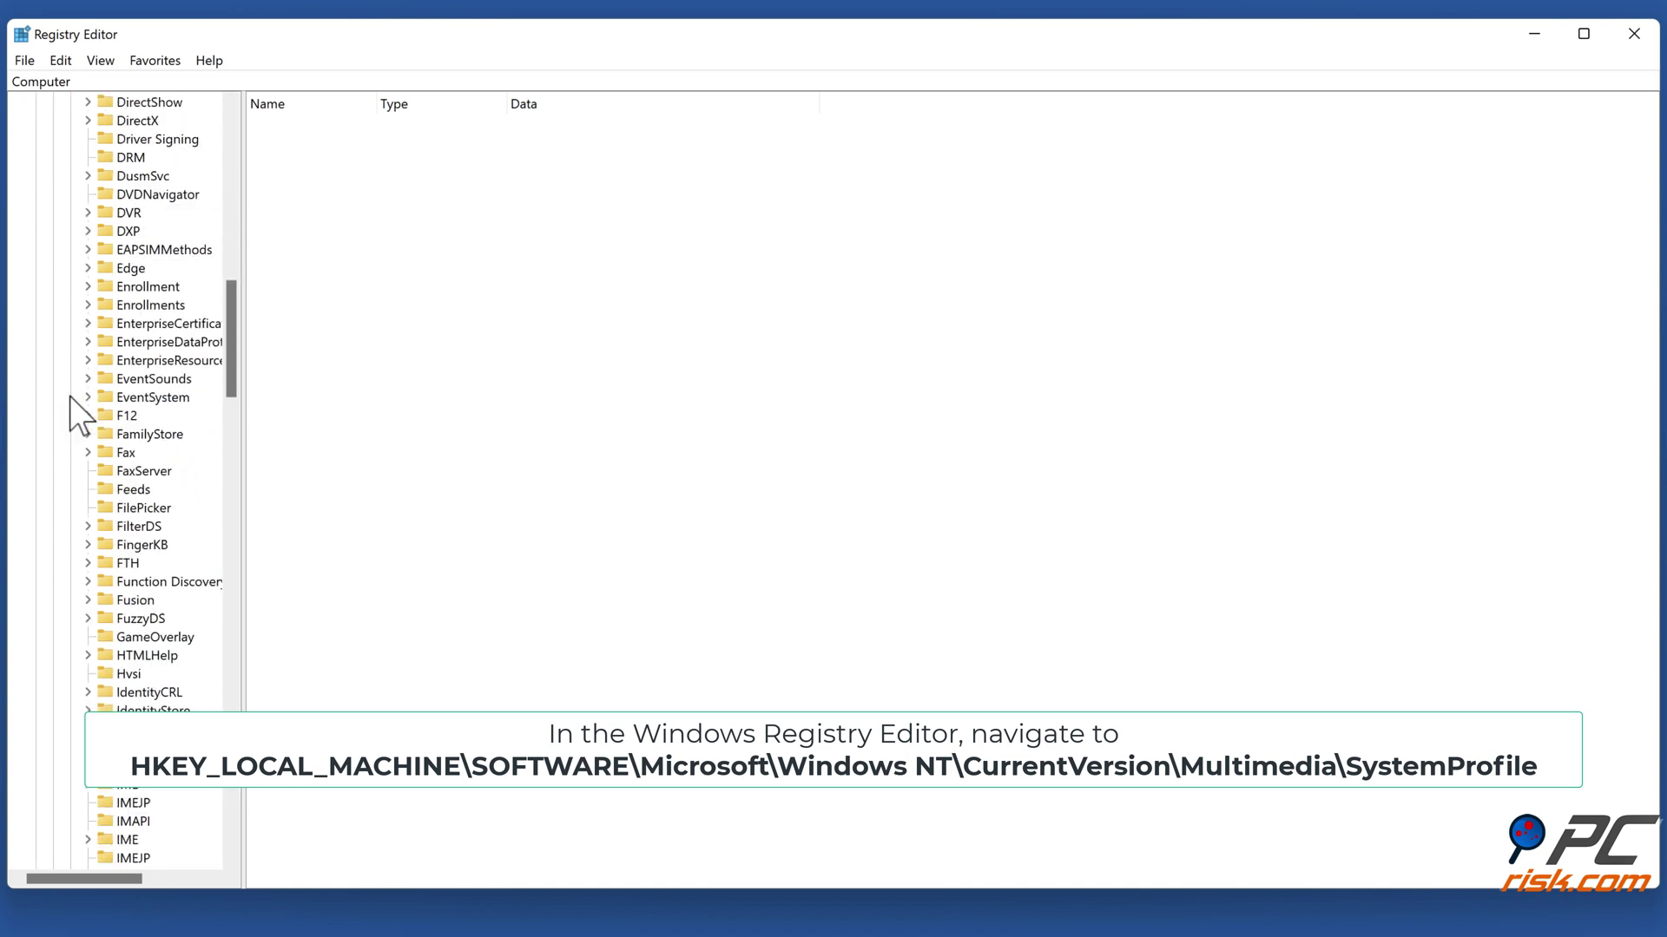
pyautogui.scroll(-13, 70, 396)
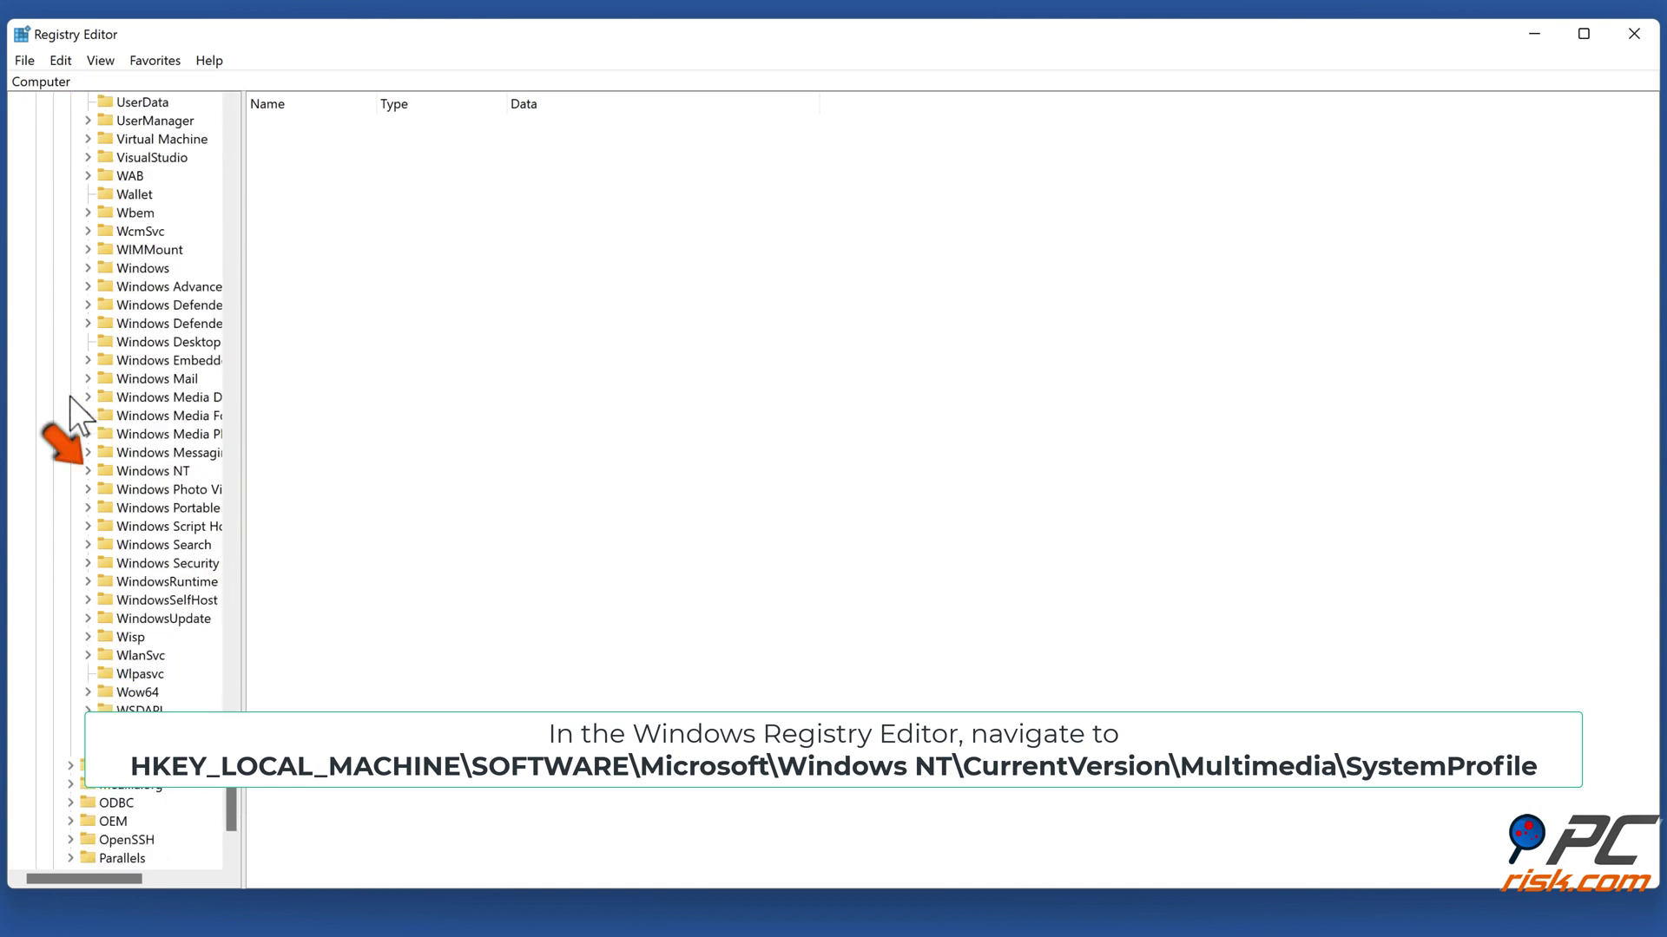
pyautogui.click(88, 470)
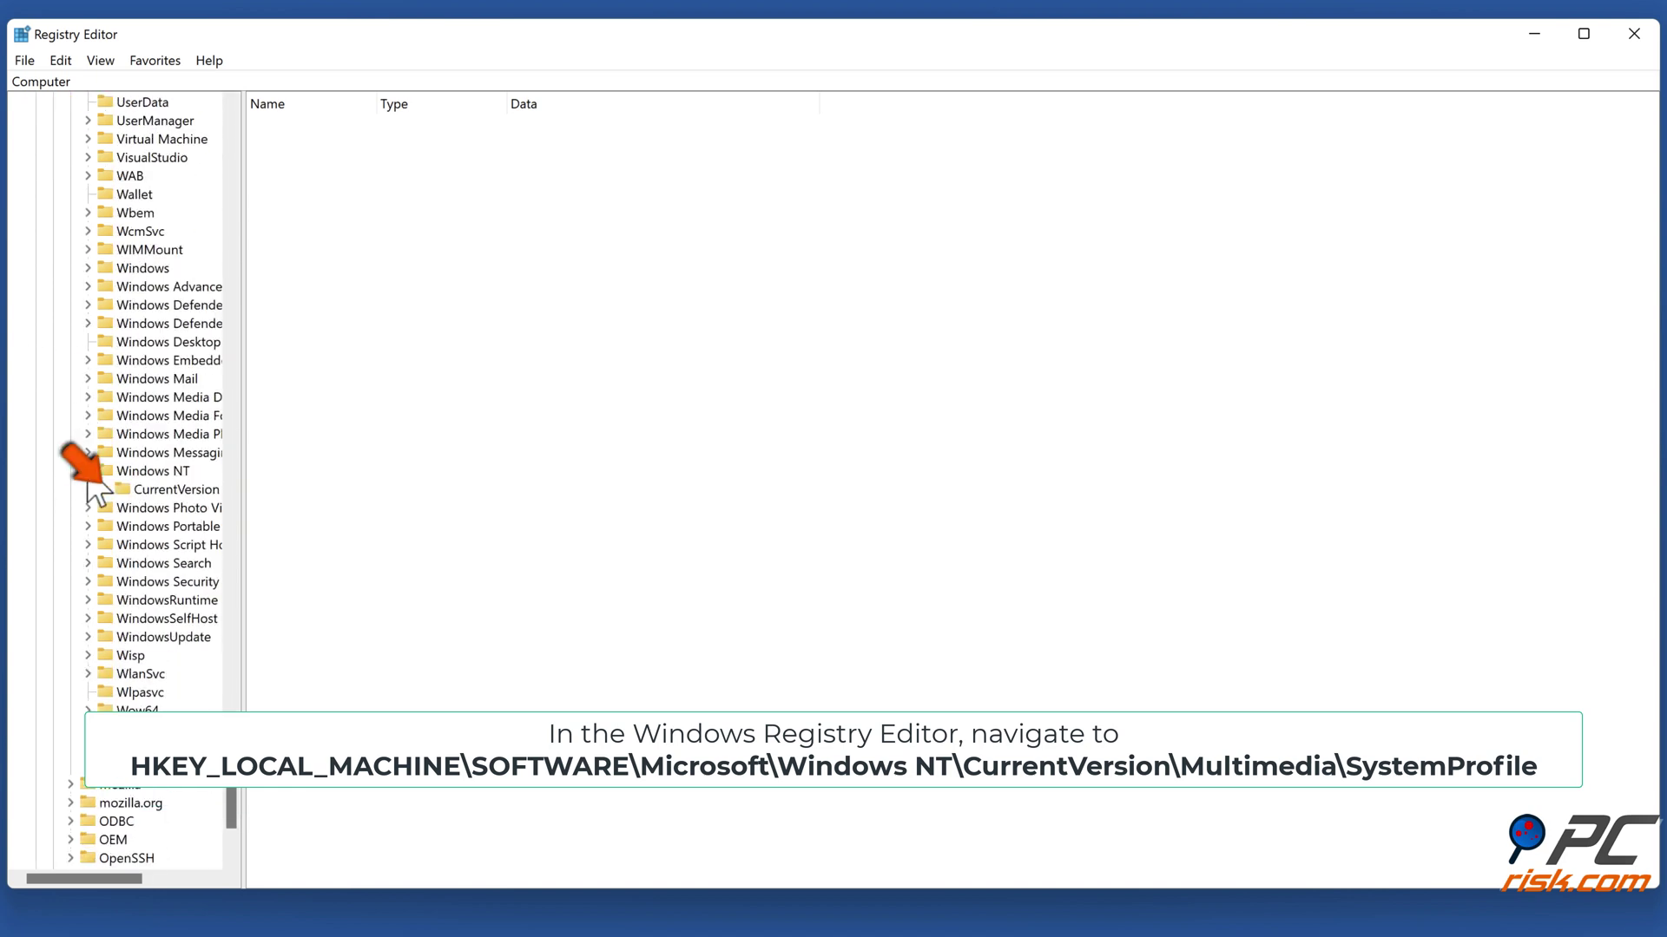
pyautogui.scroll(-9, 108, 488)
pyautogui.scroll(-2, 108, 488)
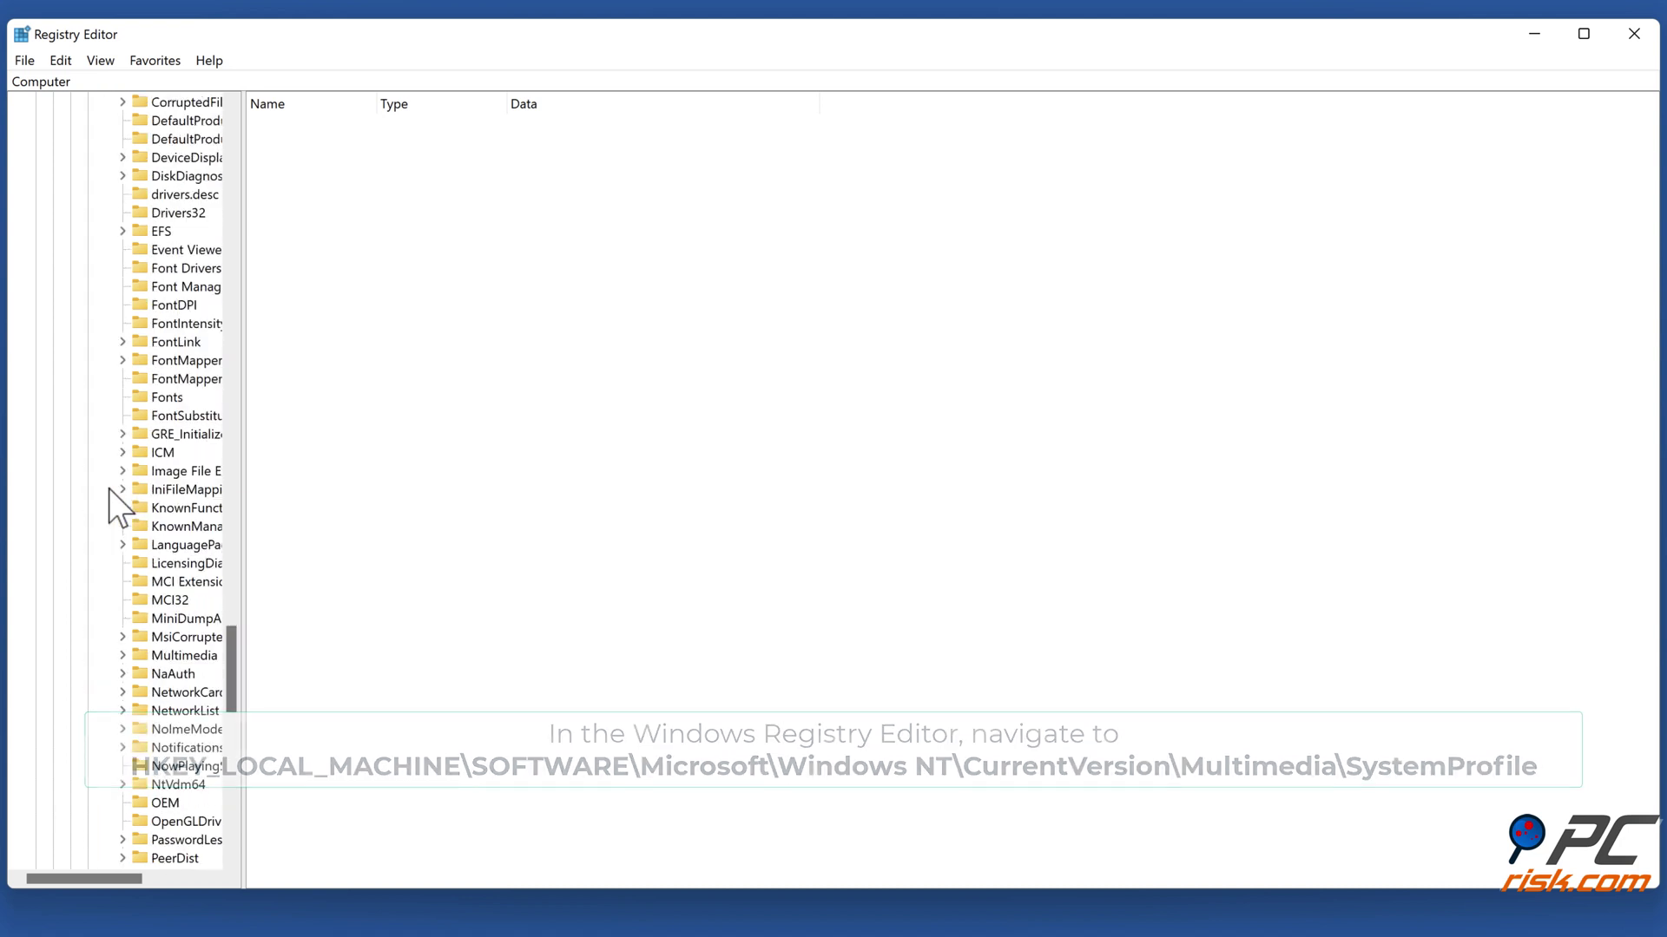
pyautogui.click(122, 654)
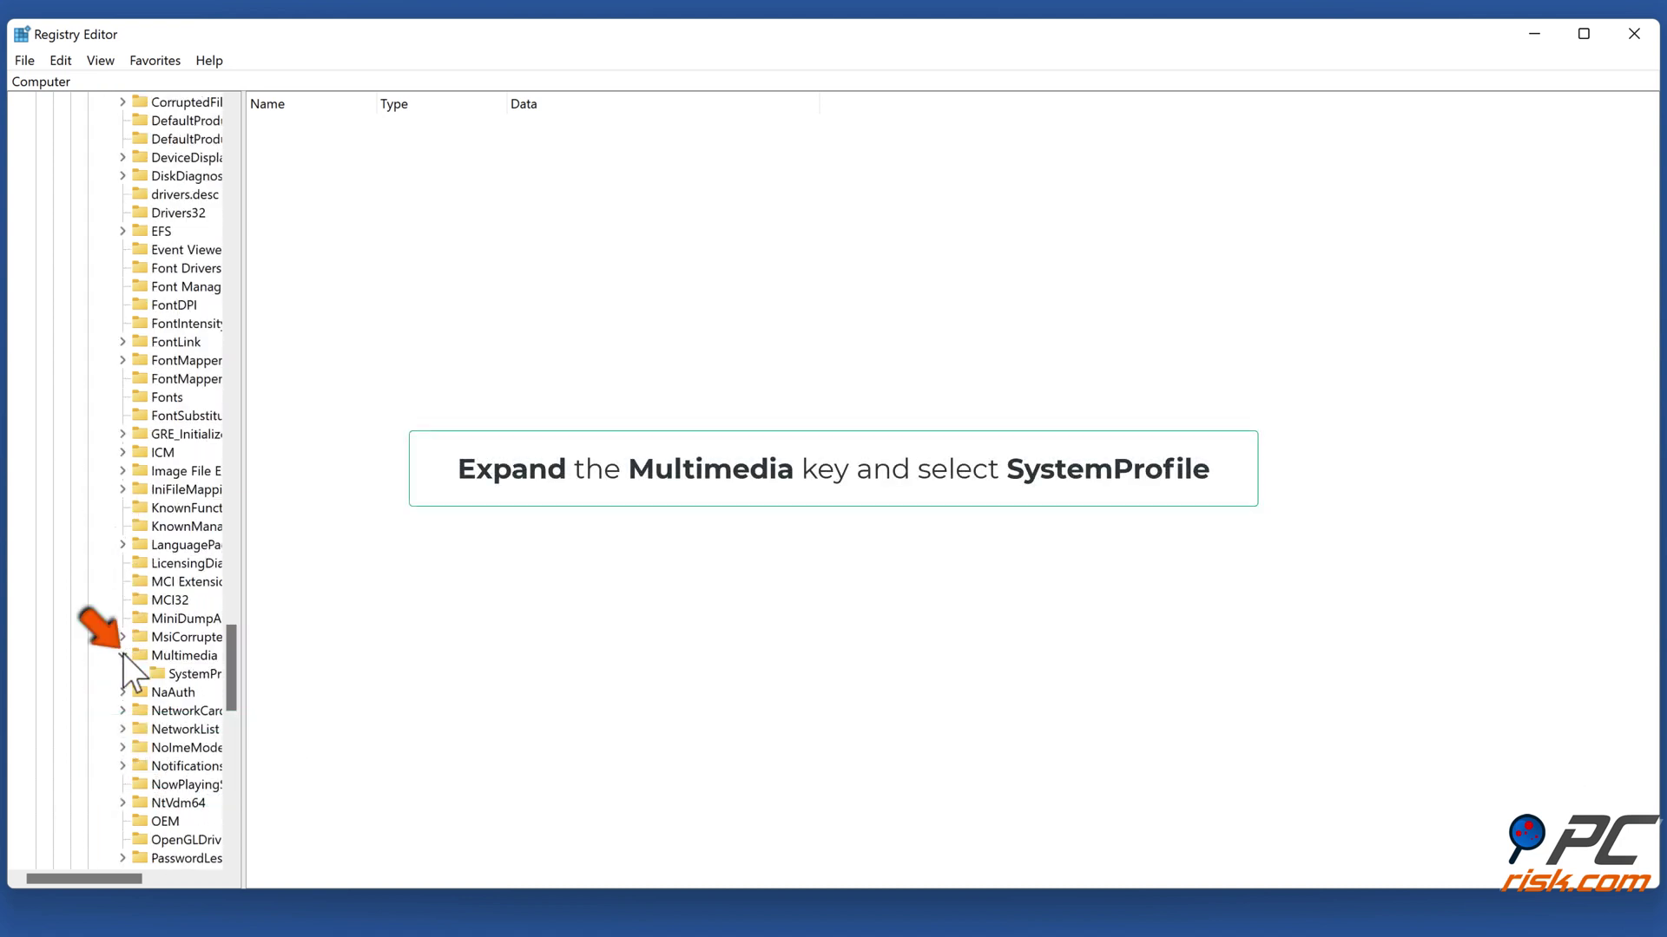
pyautogui.click(191, 676)
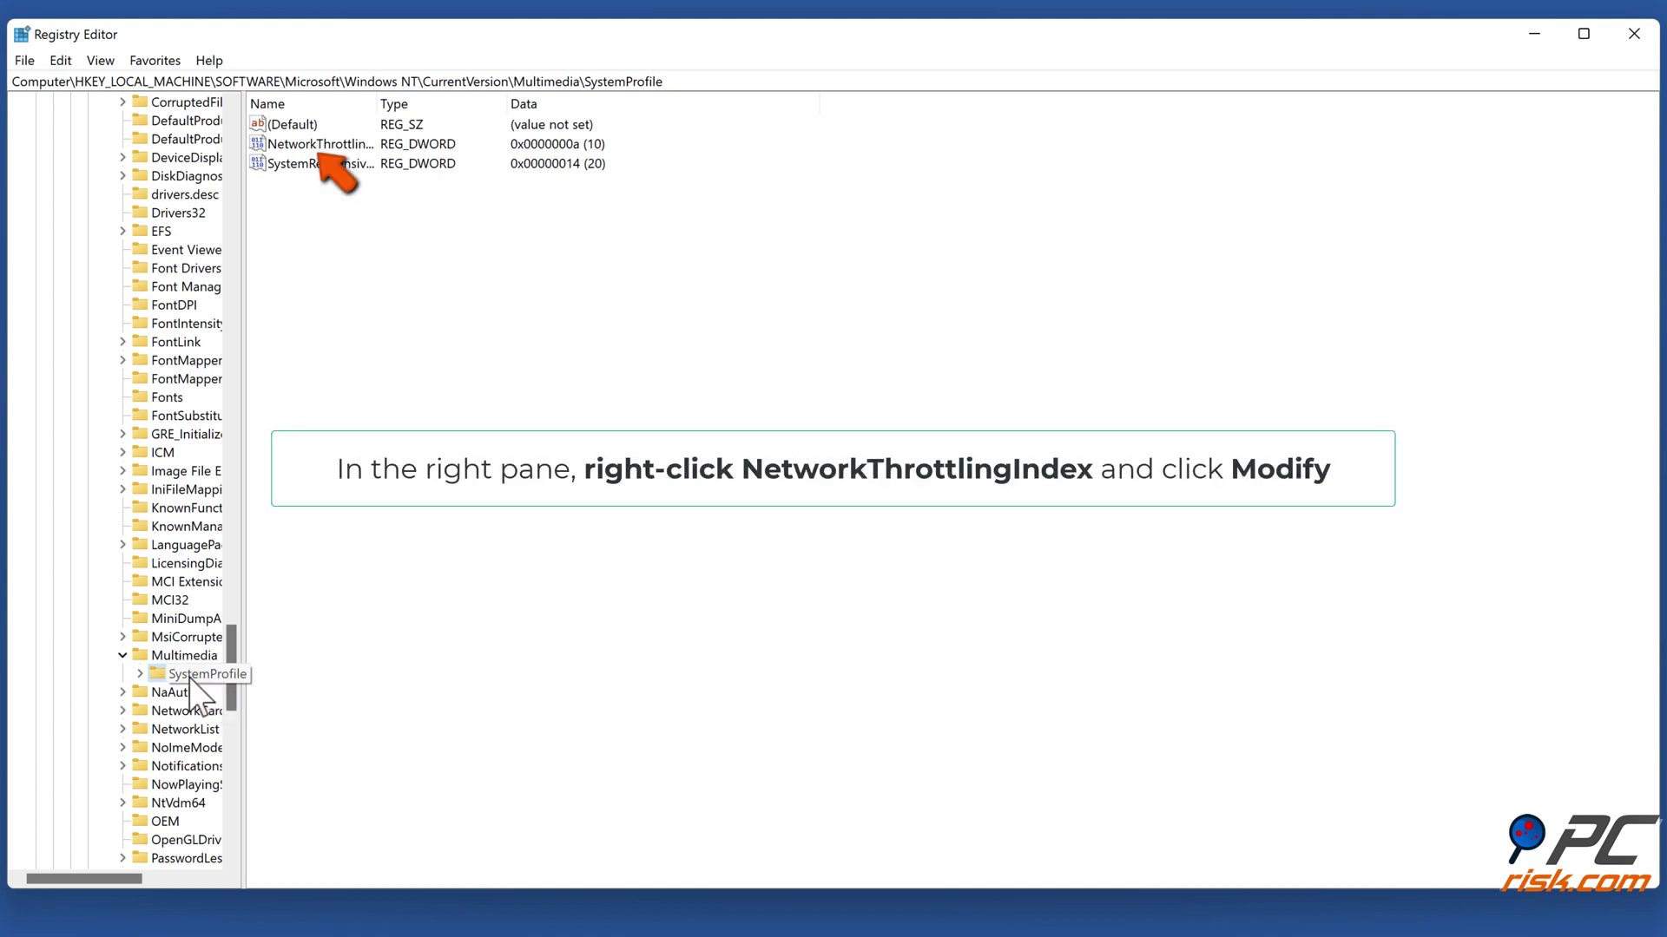
# Set NetworkThrottlingIndex to FFFFFFFF
pyautogui.rightClick(314, 148)
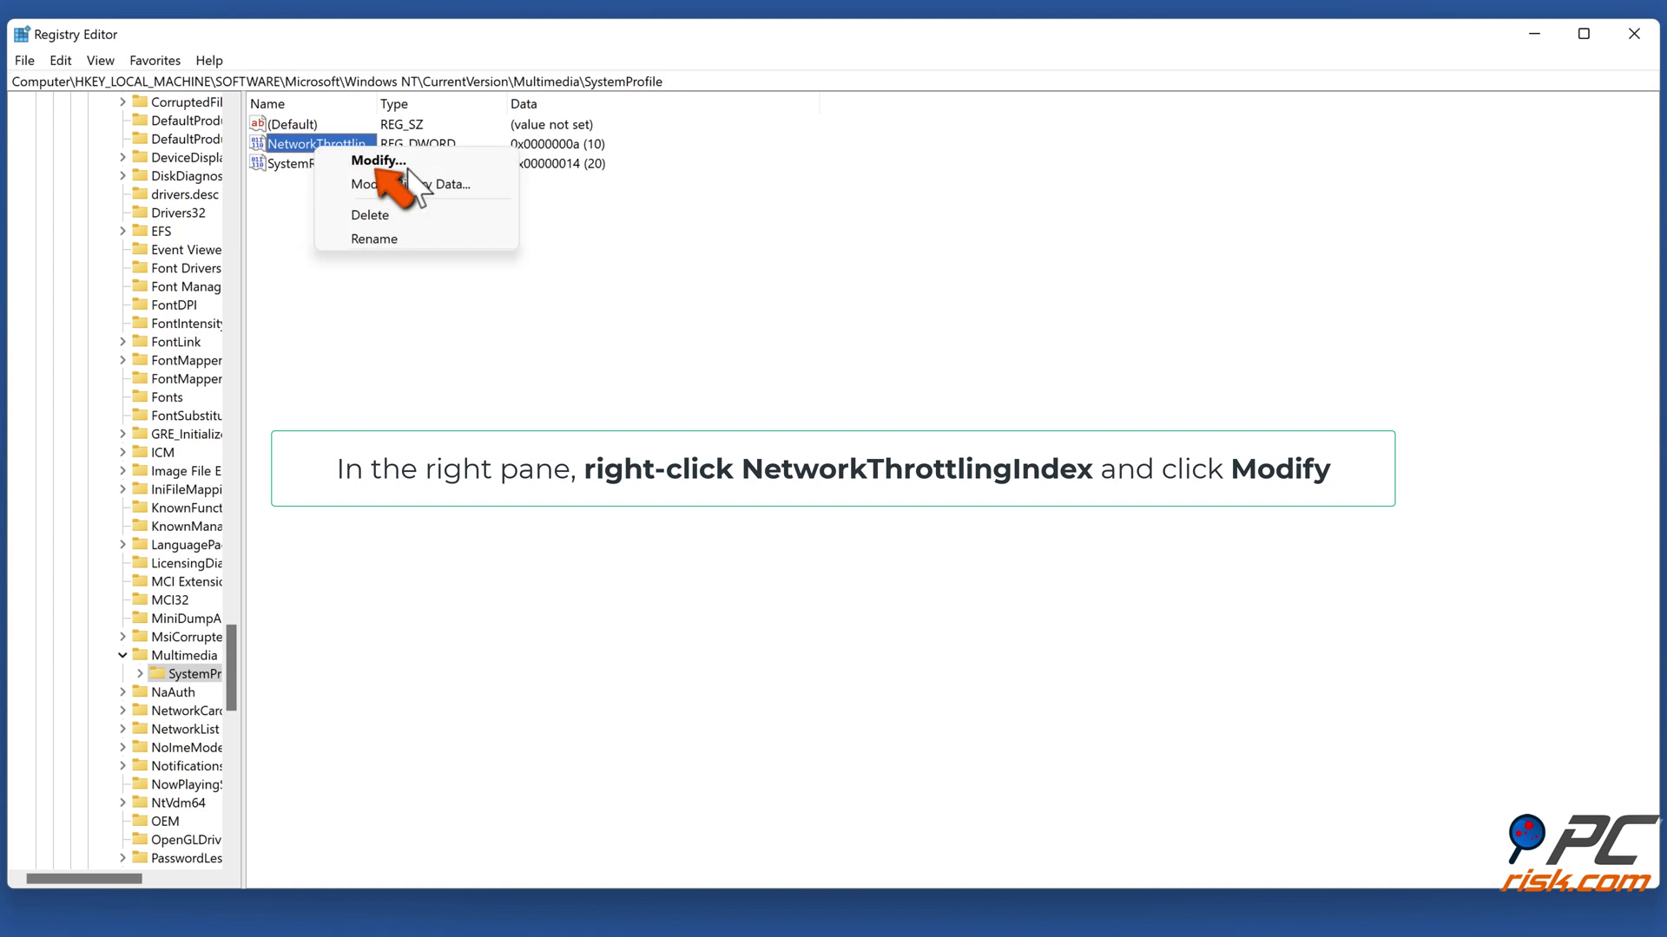
pyautogui.click(402, 168)
pyautogui.write('FFFFFFF')
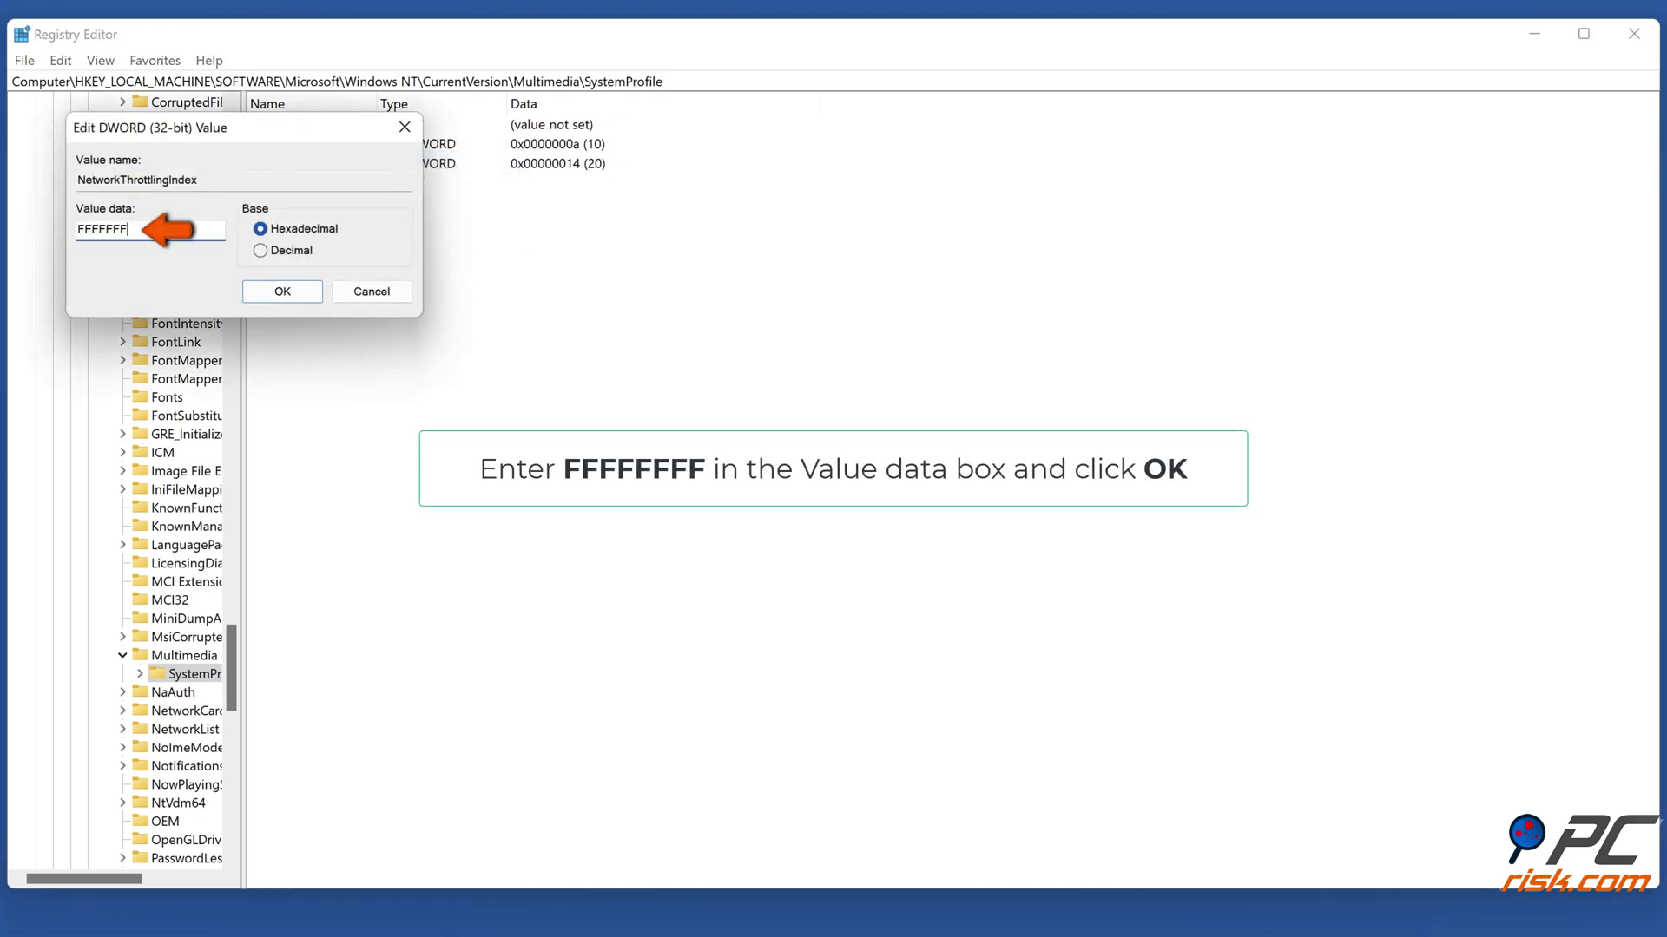
pyautogui.write('F')
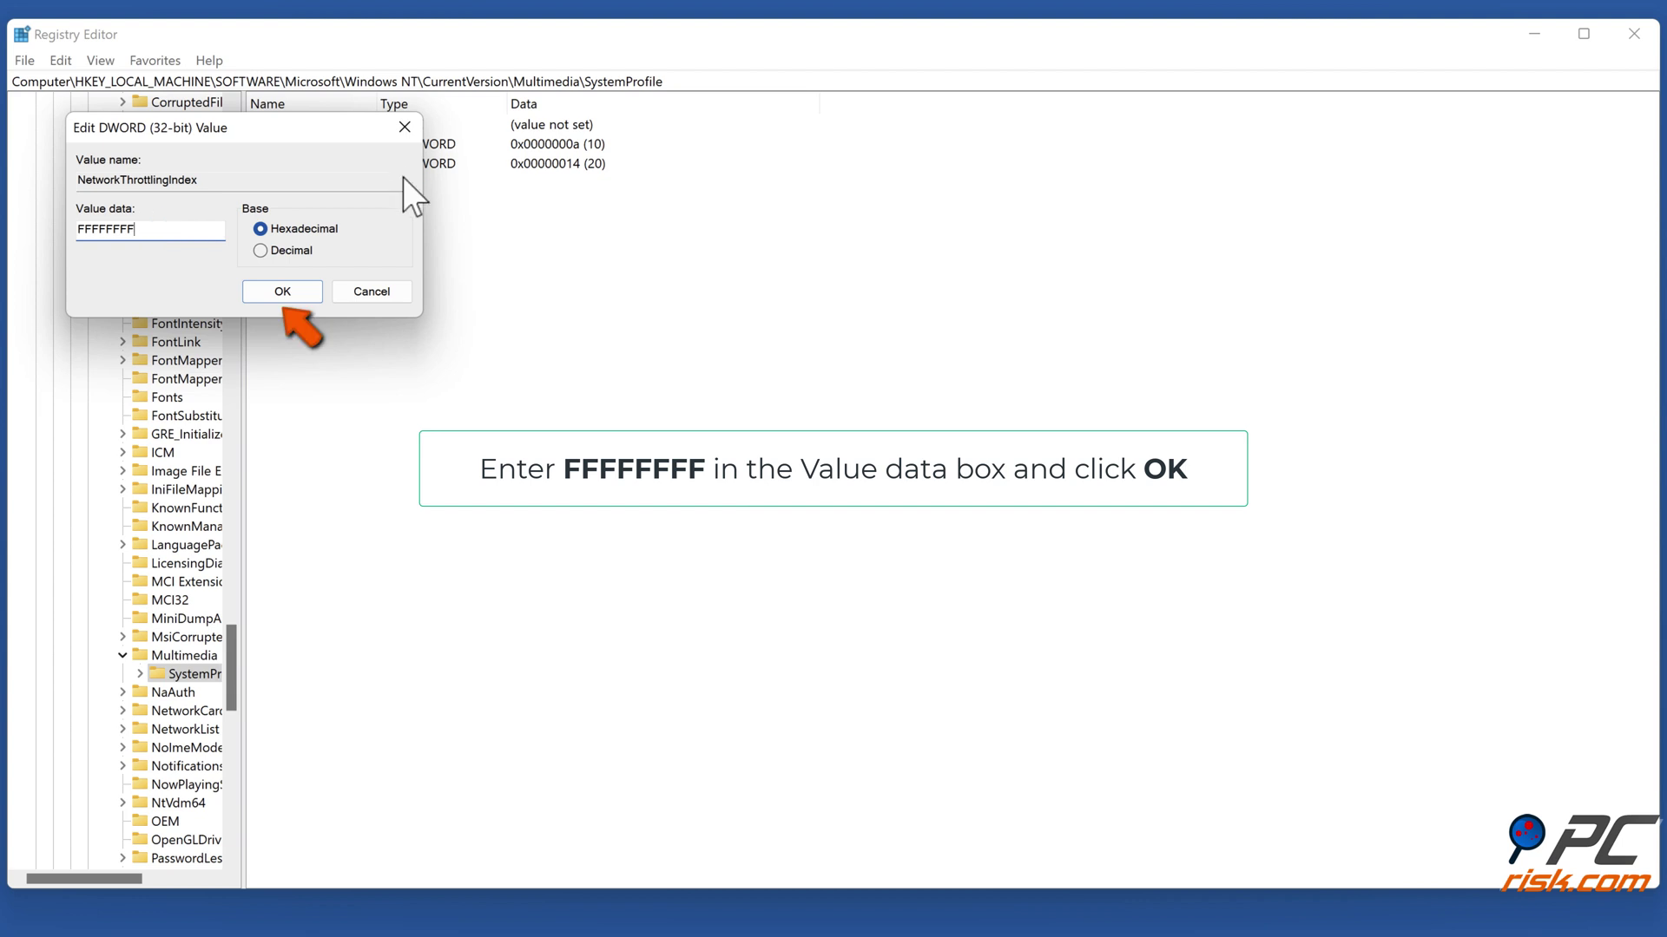
pyautogui.click(287, 292)
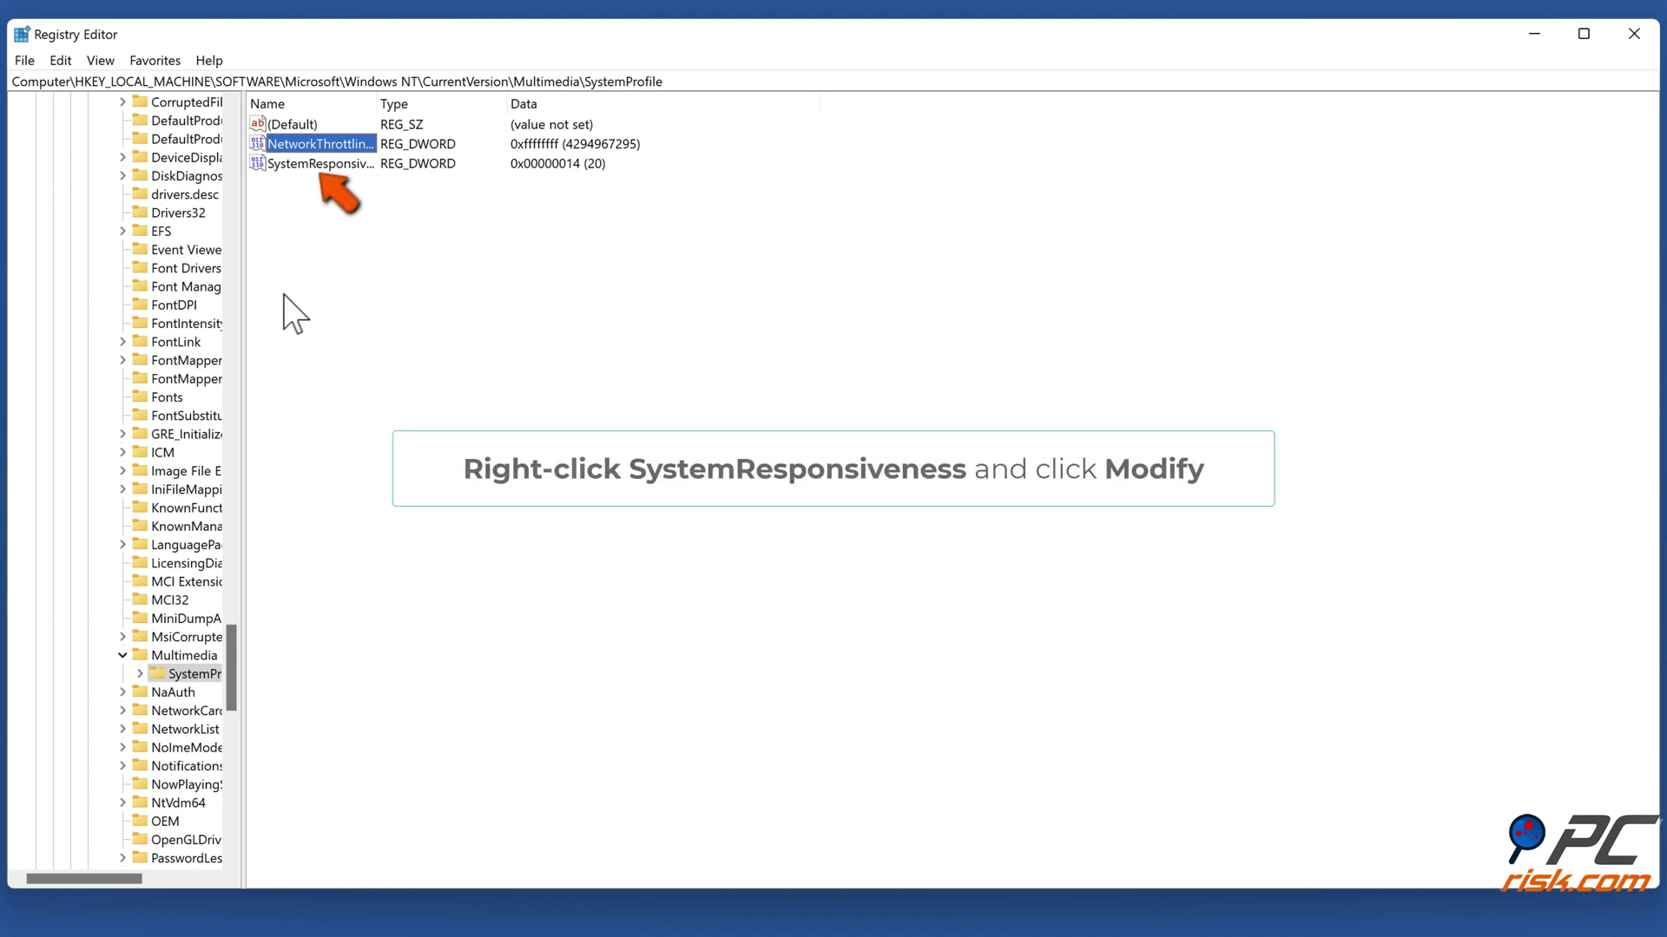
# Set SystemResponsiveness to 0
pyautogui.rightClick(316, 167)
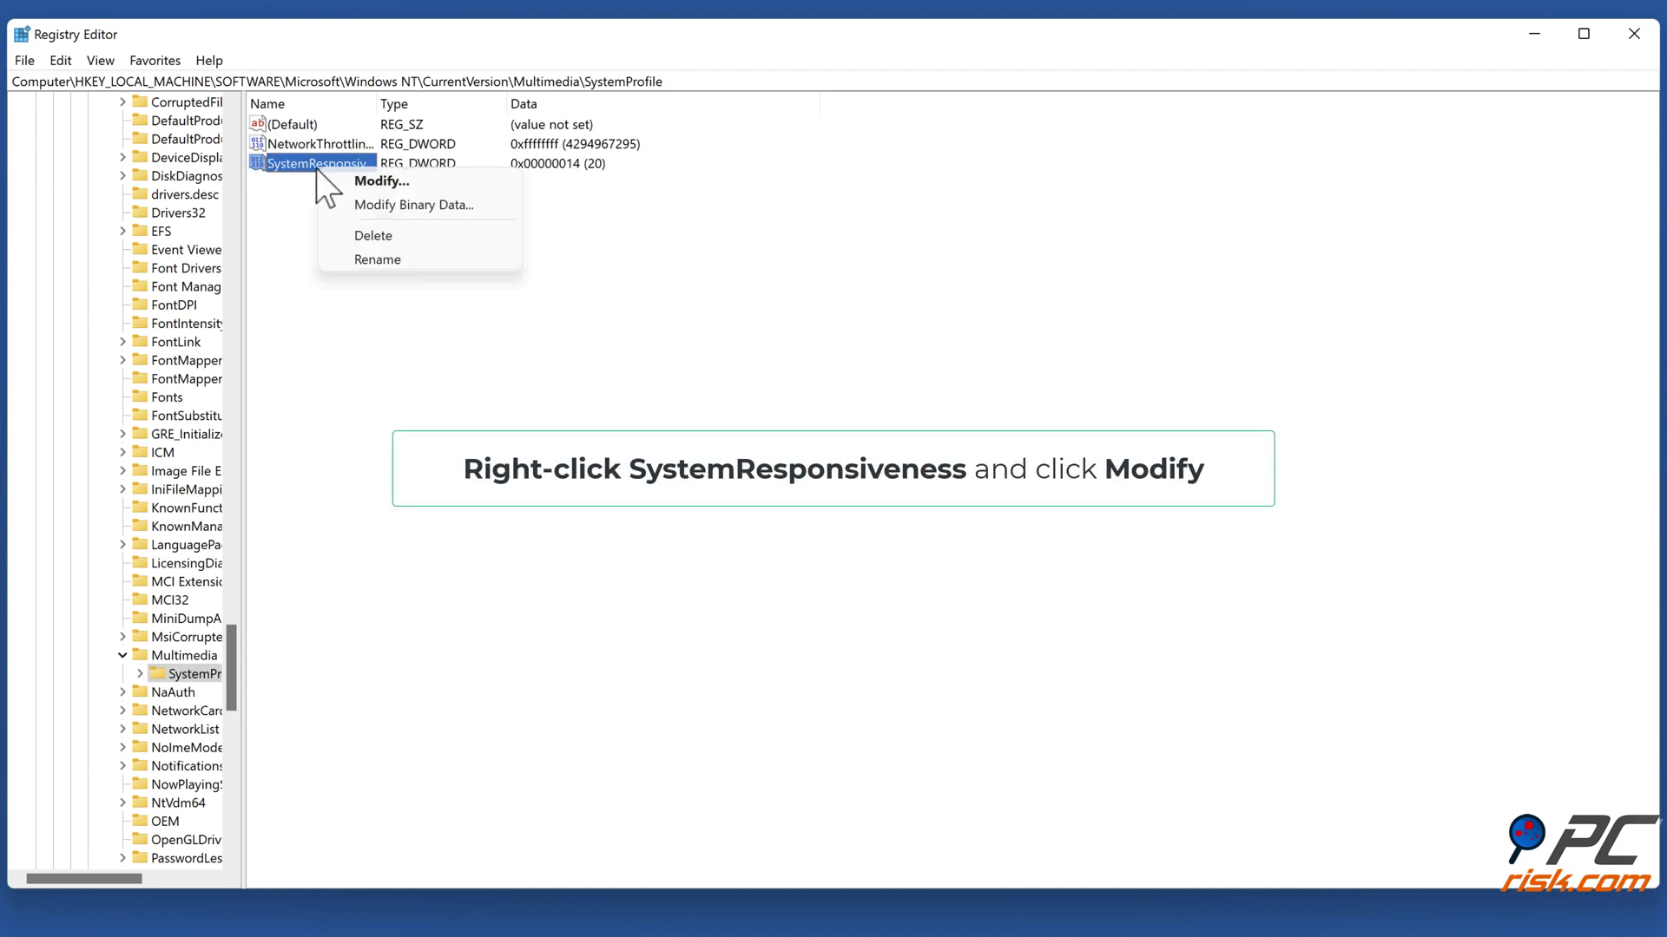
pyautogui.click(382, 182)
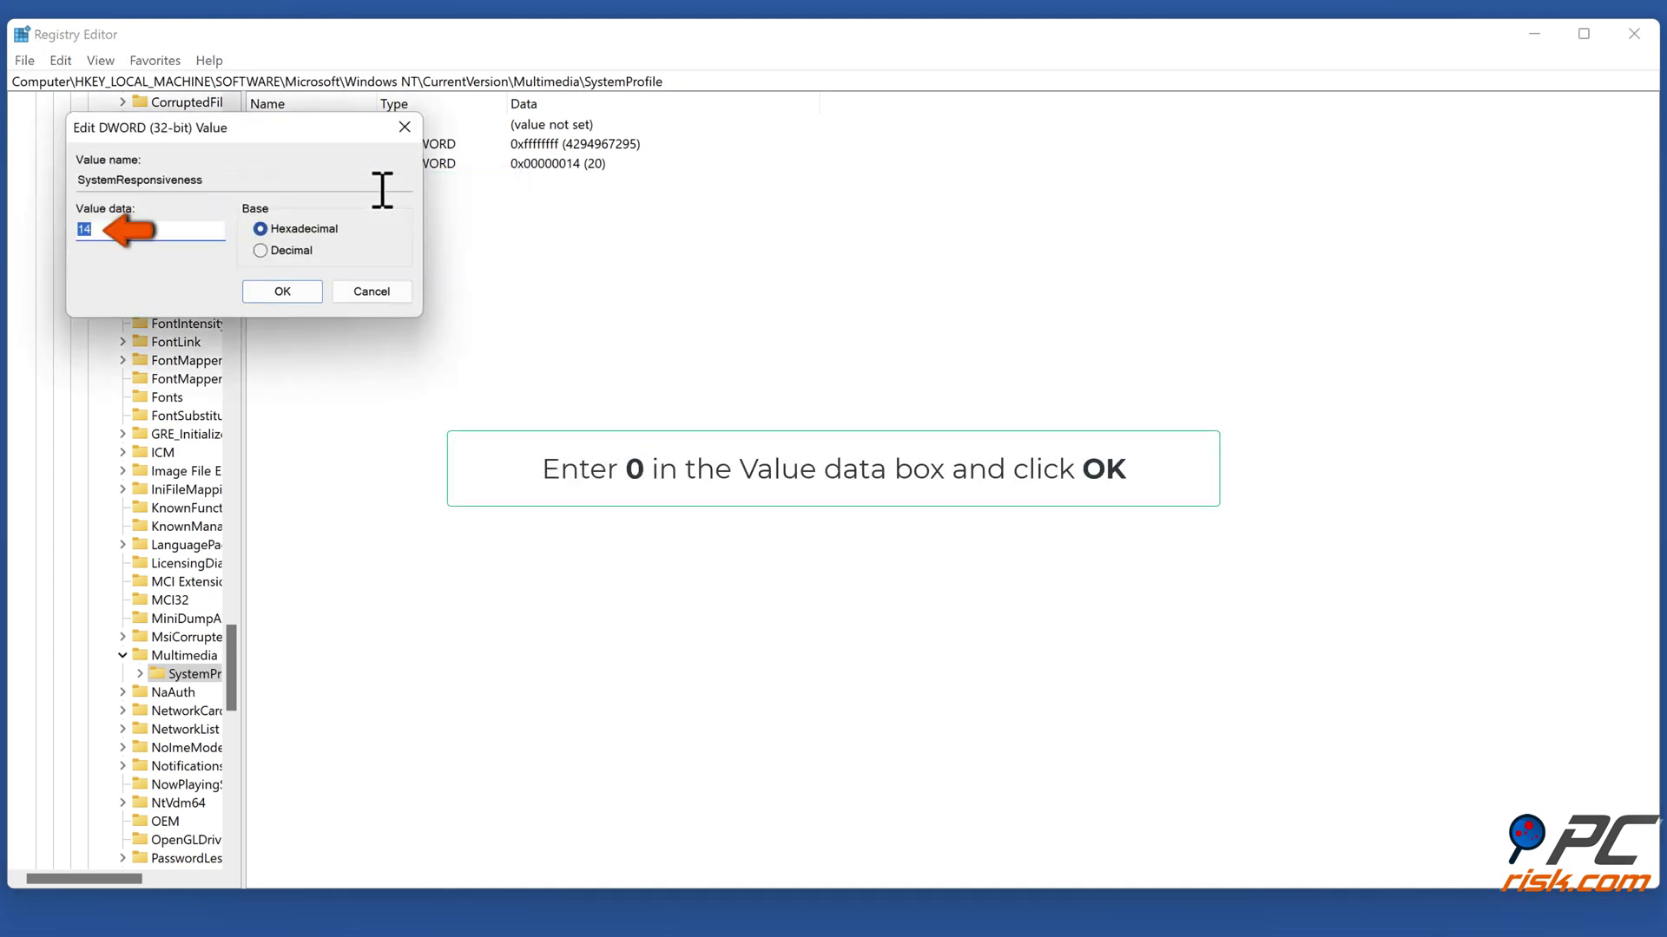
pyautogui.write('0')
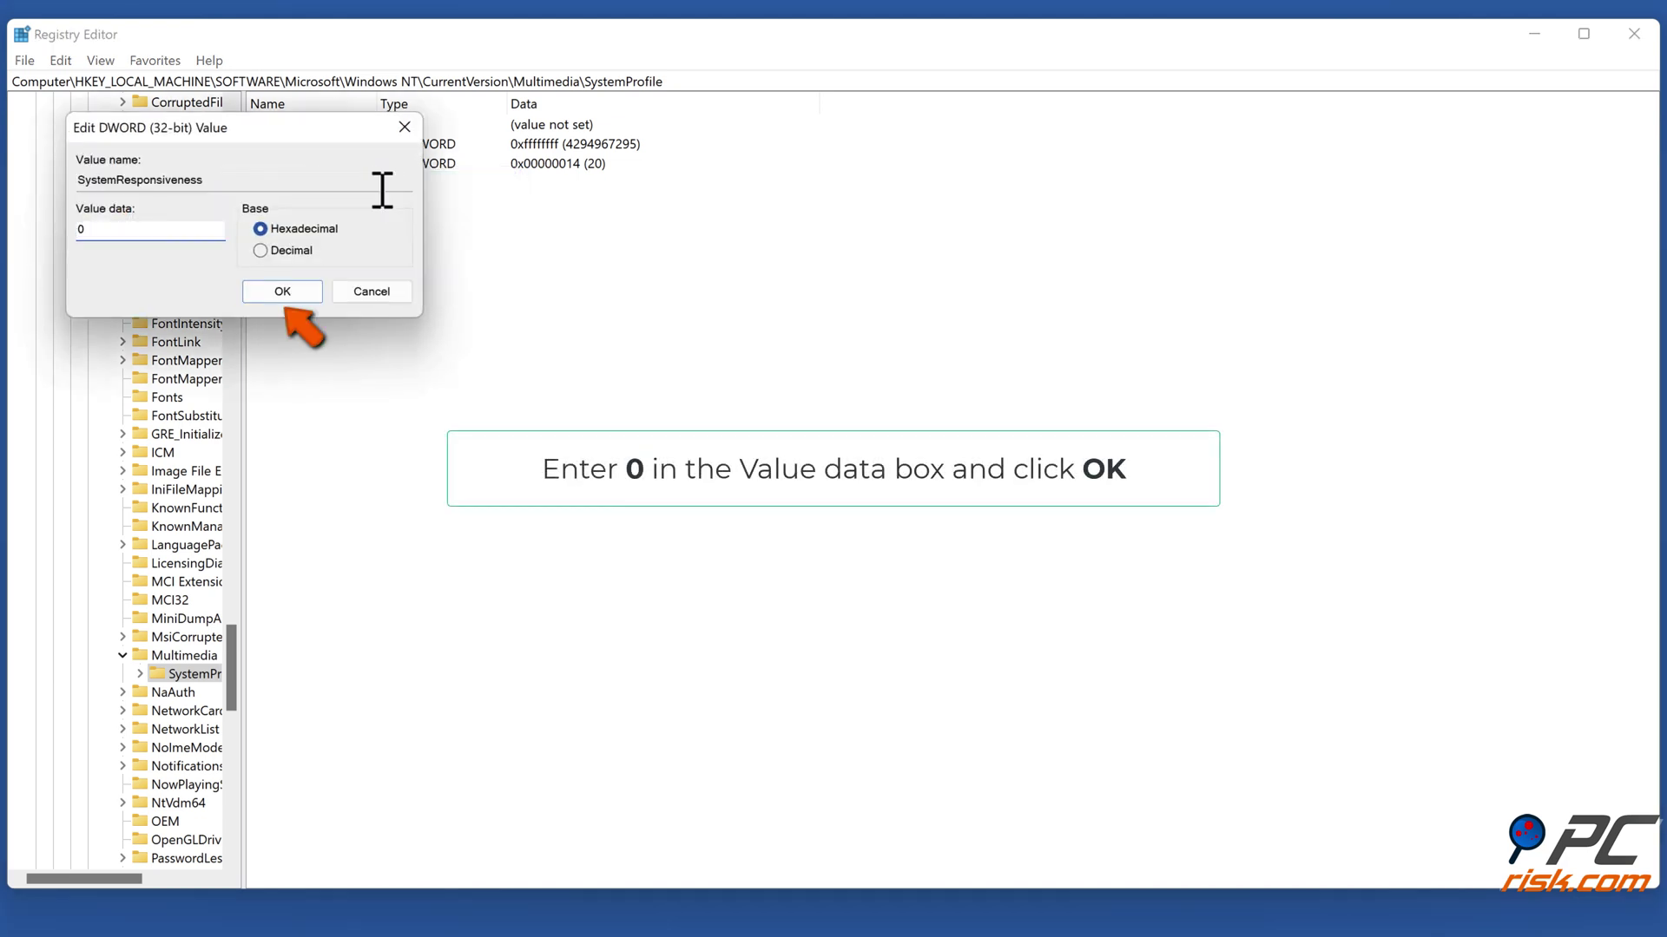
pyautogui.click(288, 298)
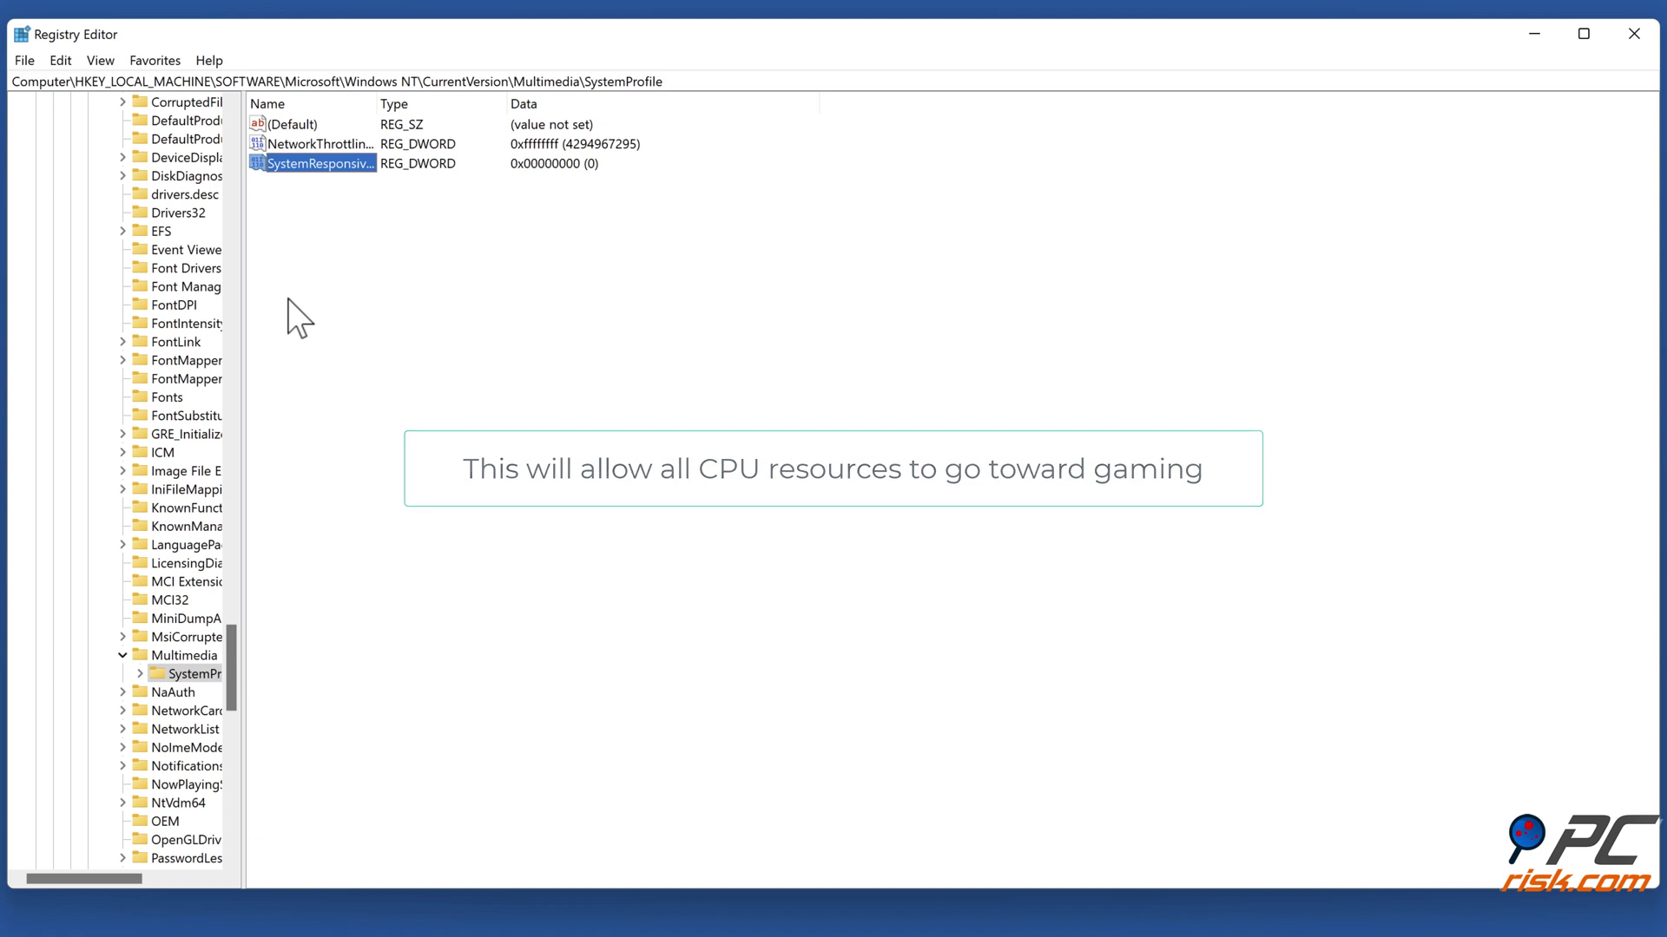
# Expand SystemProfile and Tasks, then select the Games key
pyautogui.scroll(-6, 180, 296)
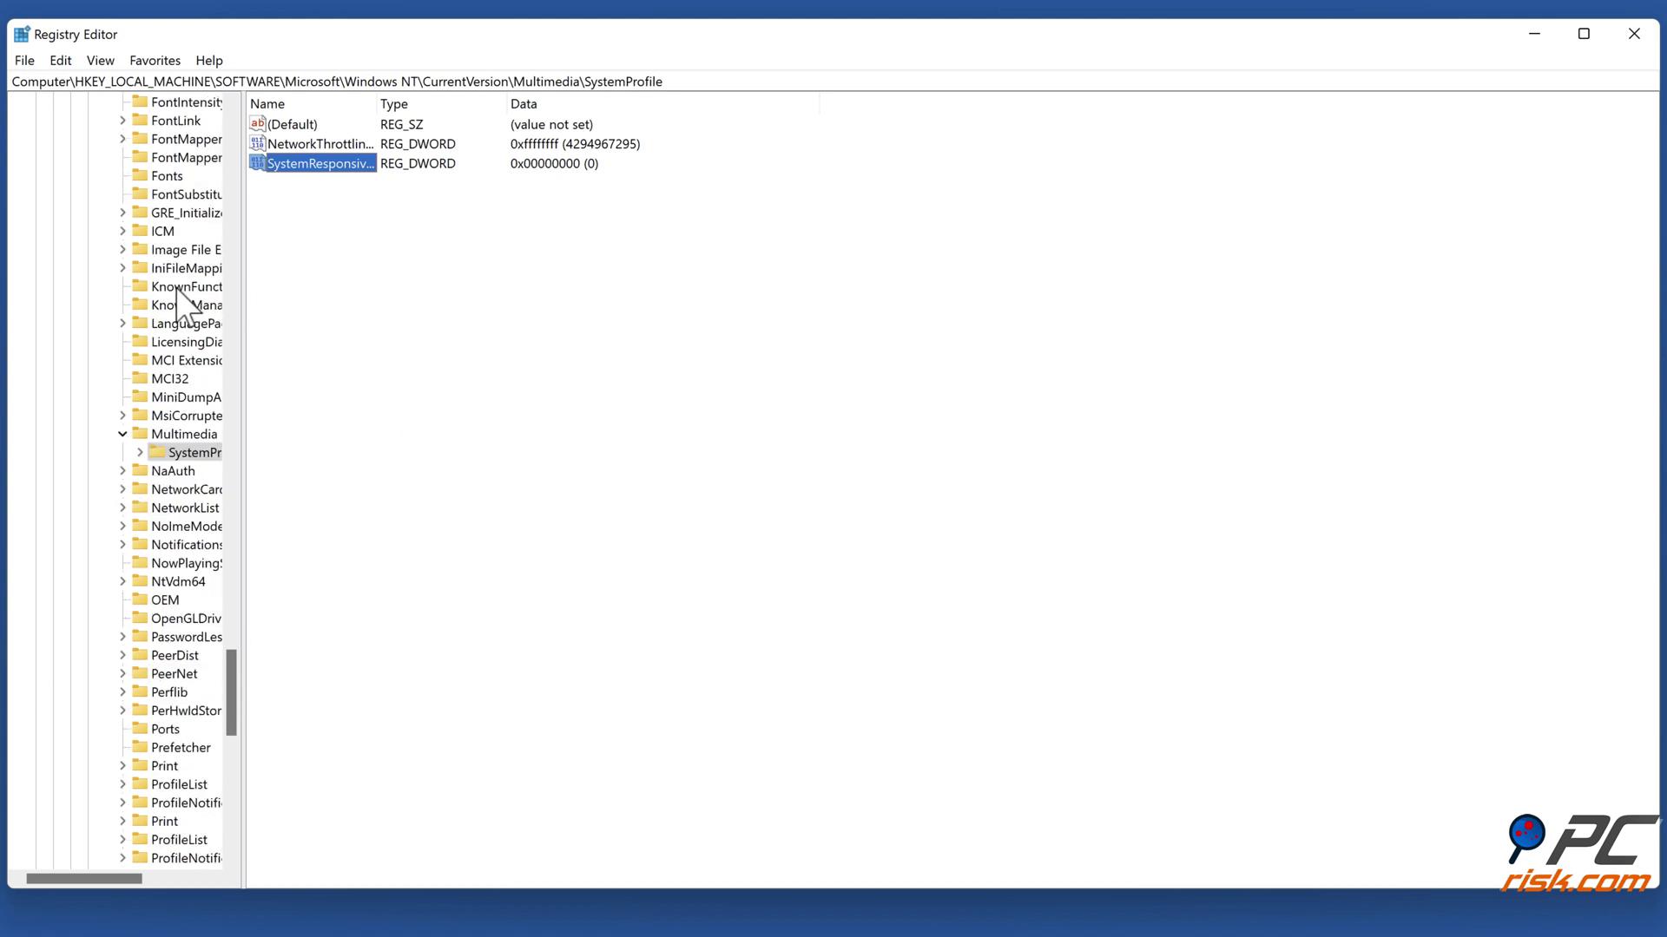
pyautogui.click(141, 341)
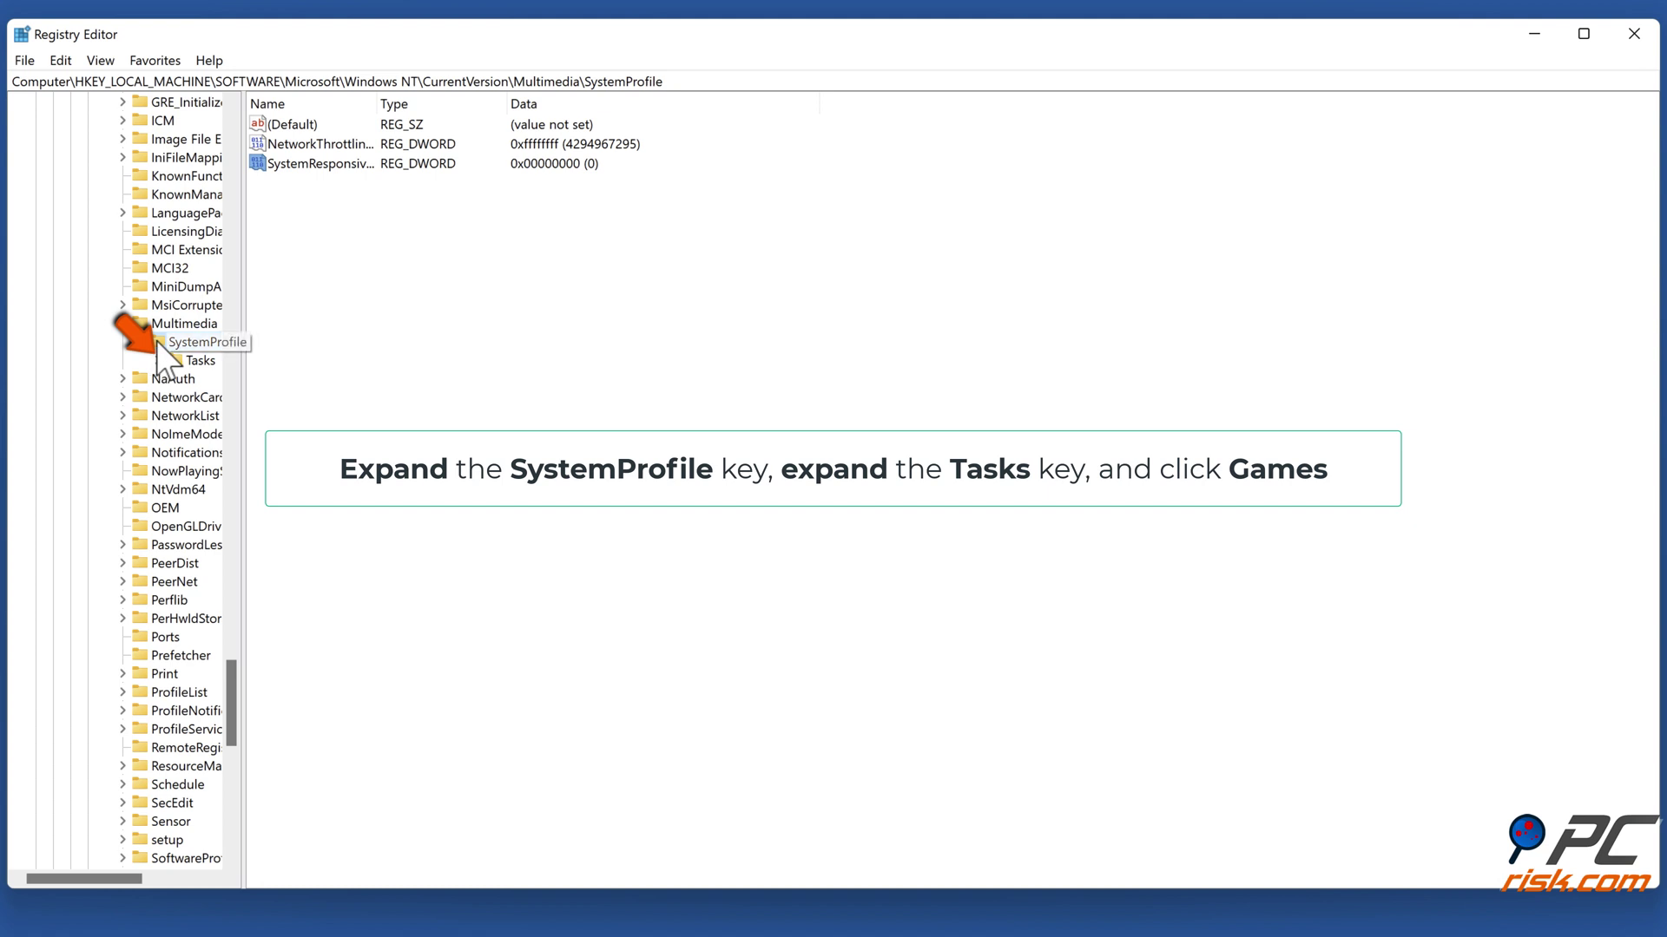
pyautogui.click(157, 359)
pyautogui.press('Down')
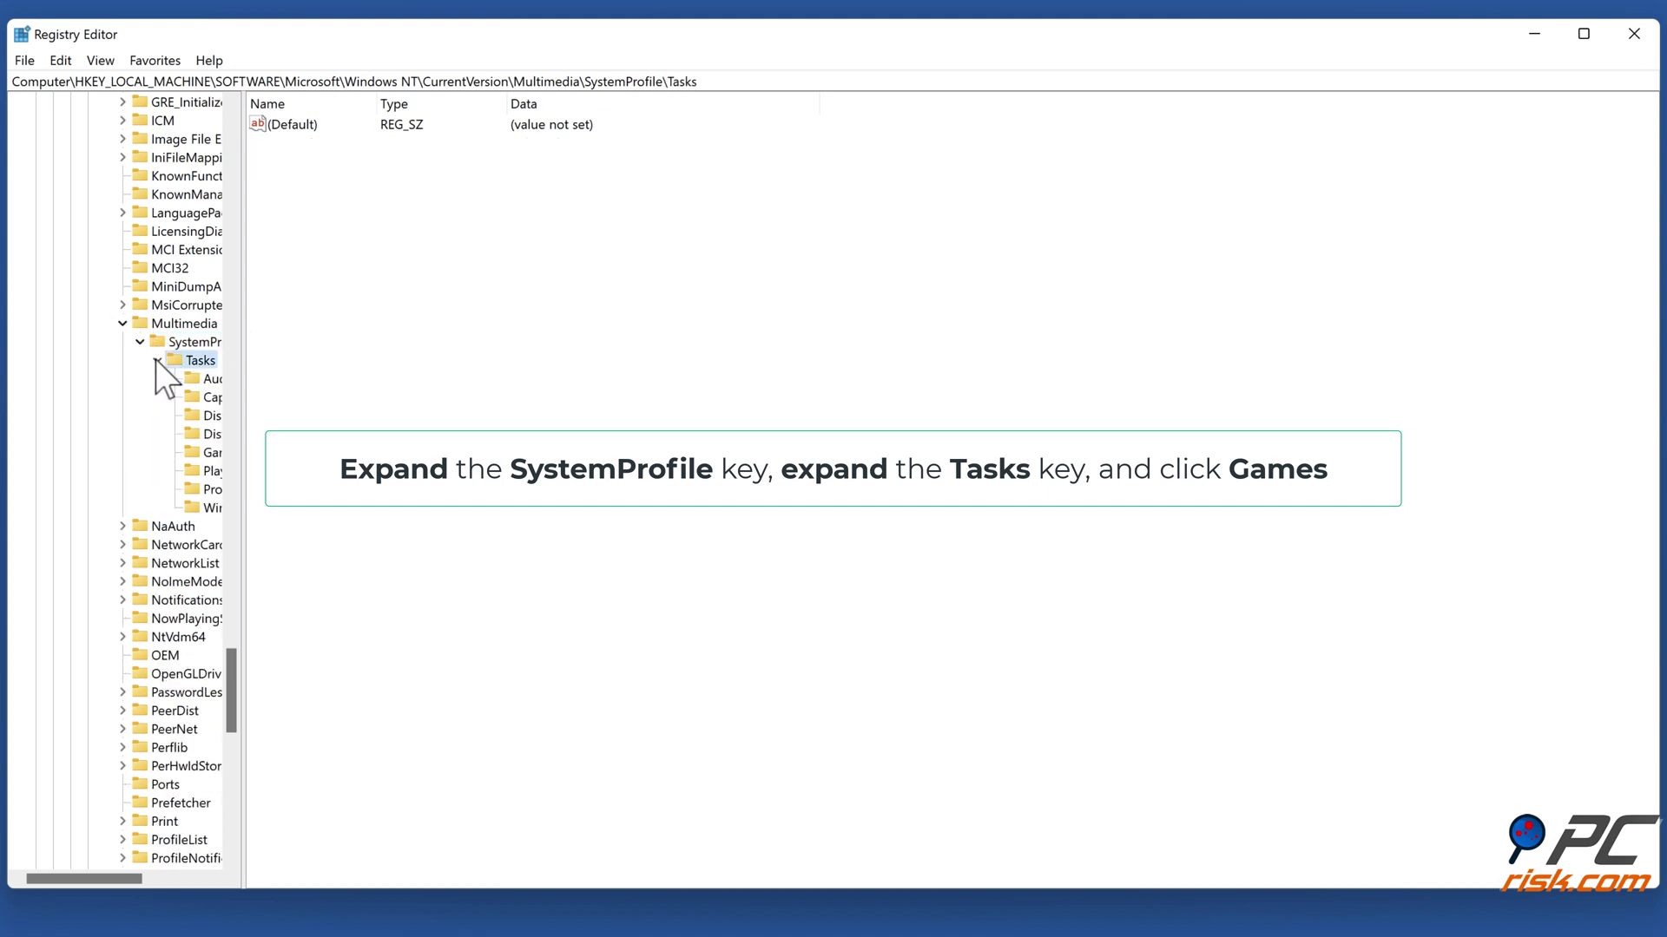
pyautogui.moveTo(69, 873); pyautogui.dragTo(127, 873)
pyautogui.click(118, 452)
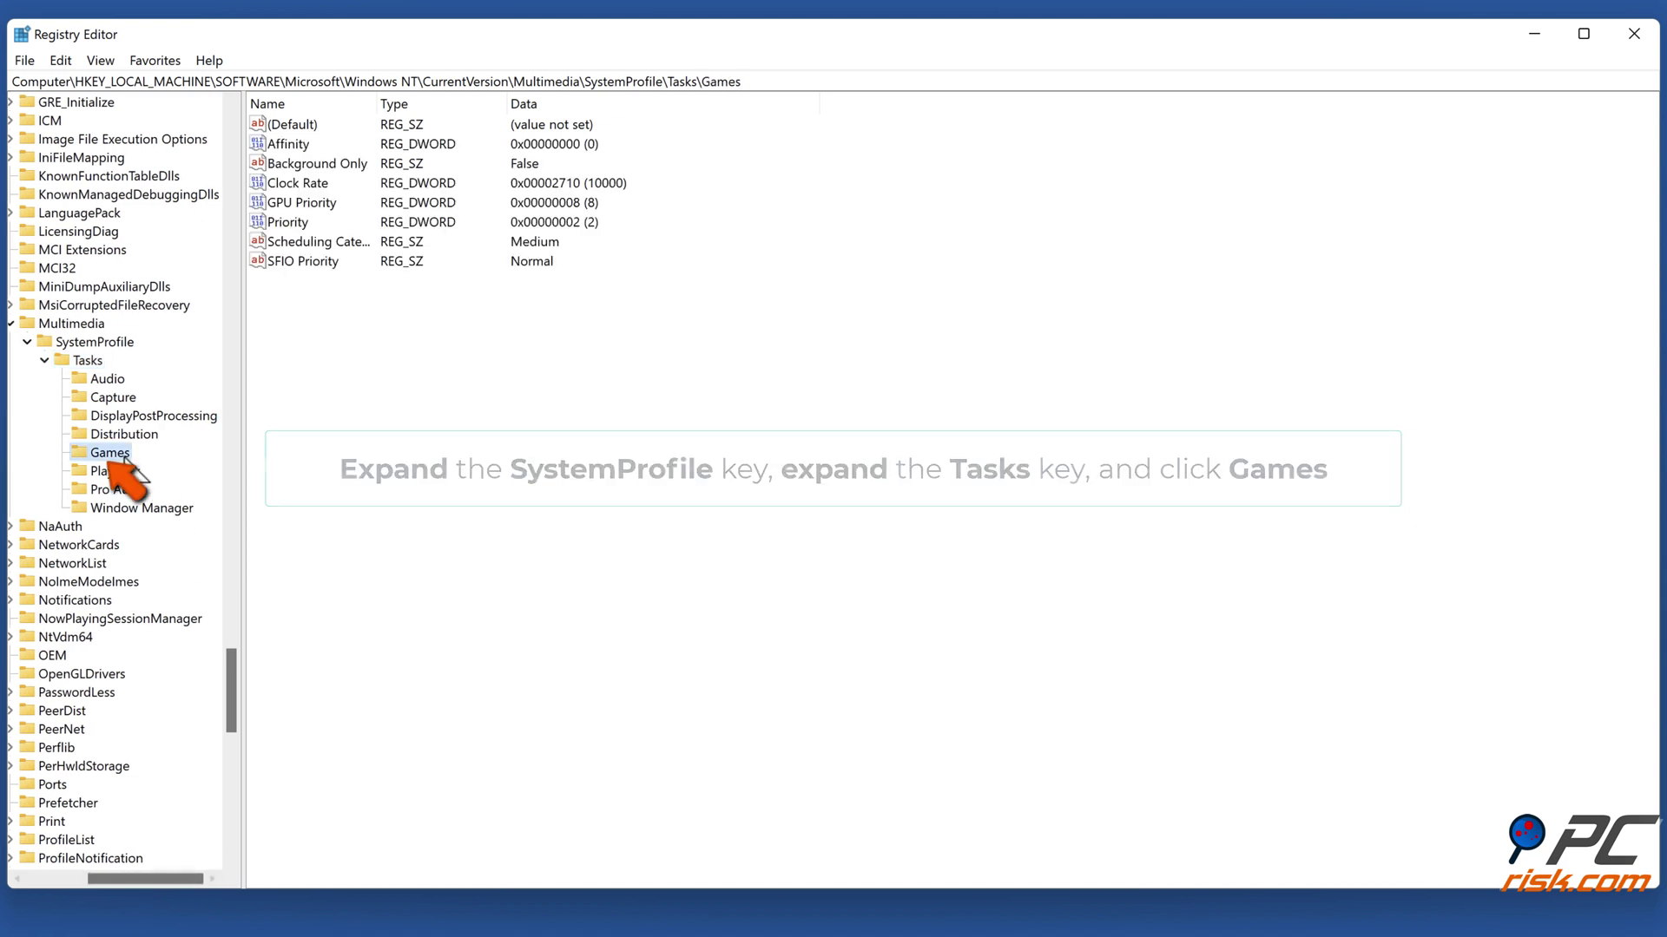
# Open GPU Priority and confirm it stays at 8
pyautogui.click(299, 204)
pyautogui.rightClick(300, 209)
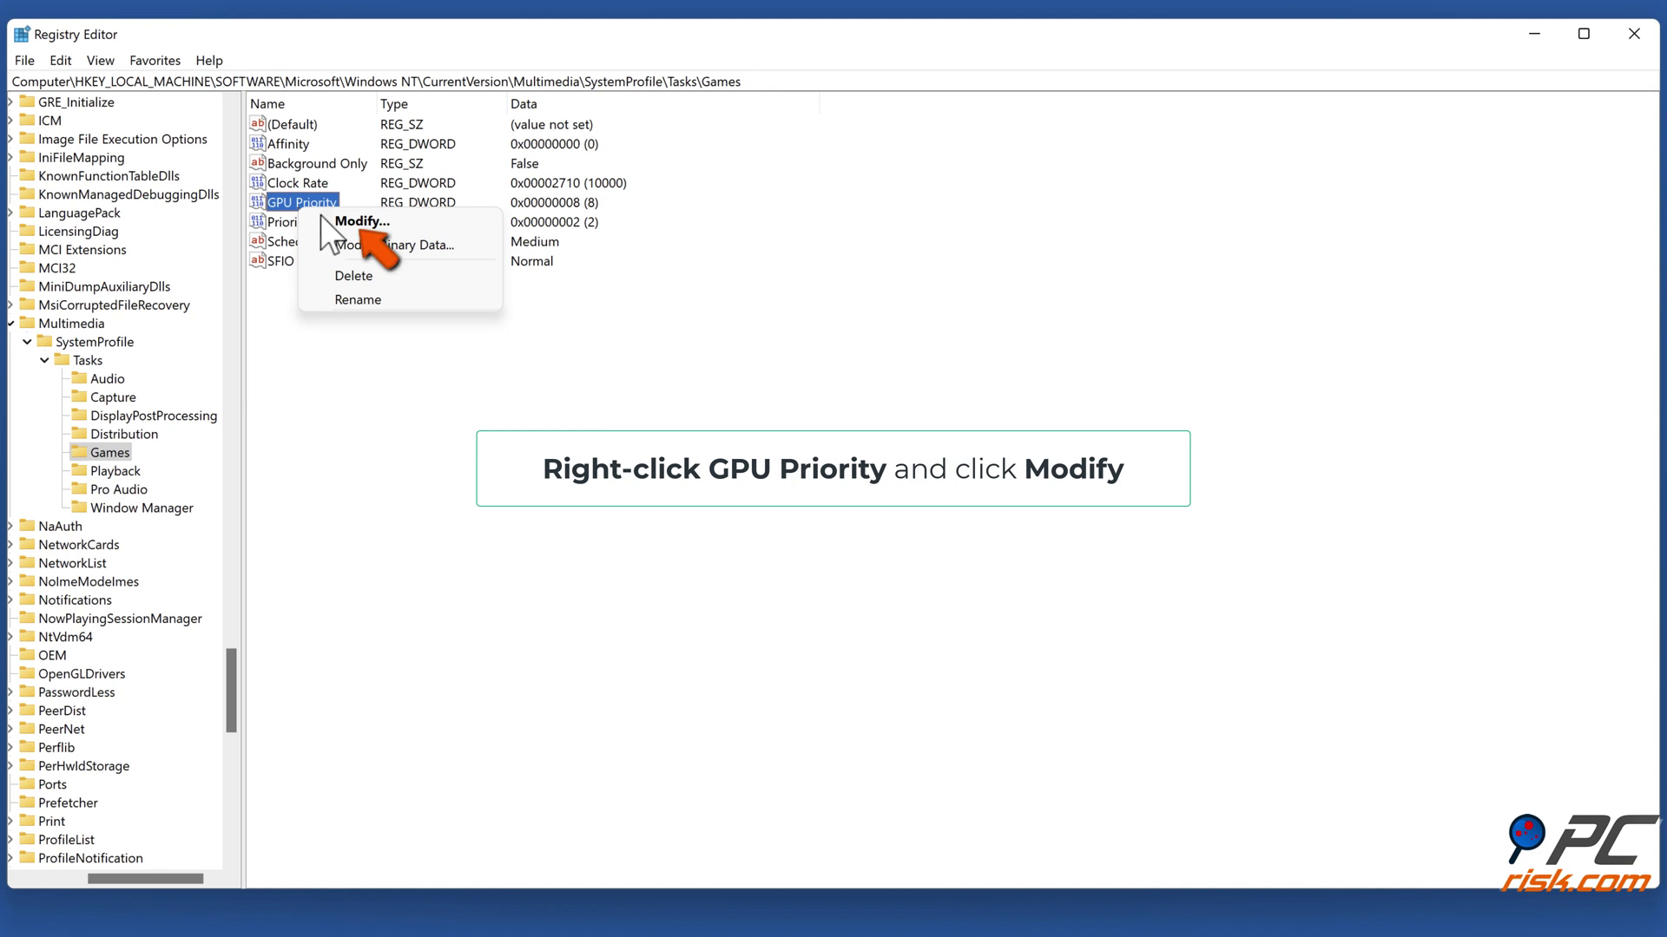
pyautogui.click(352, 226)
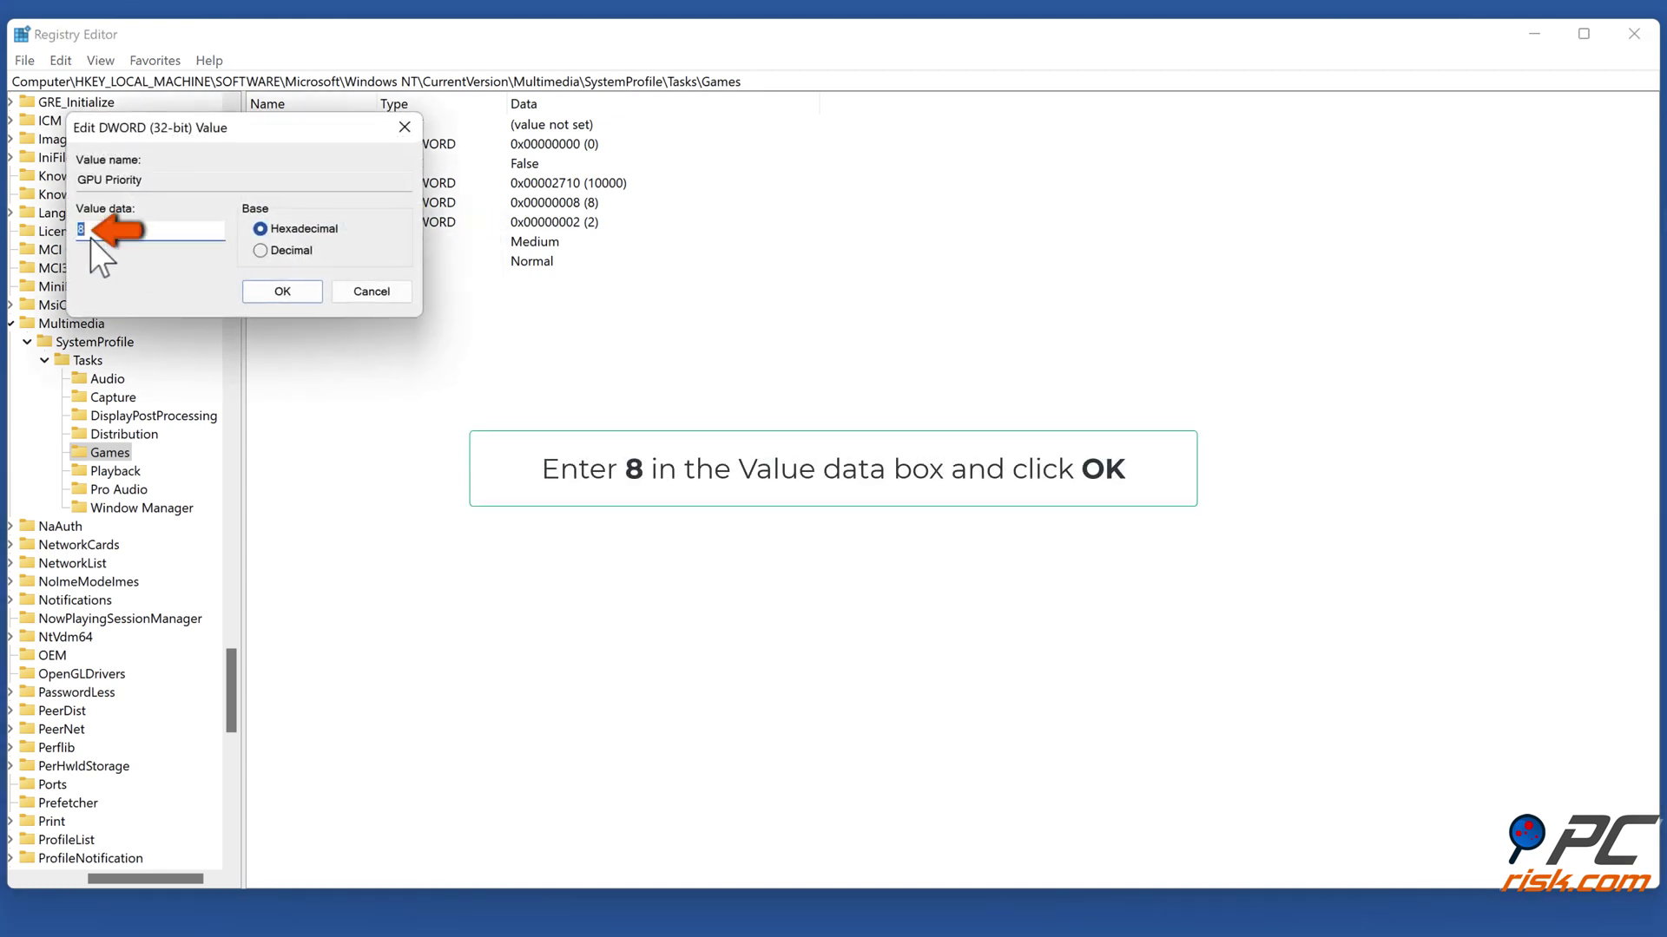
pyautogui.click(292, 295)
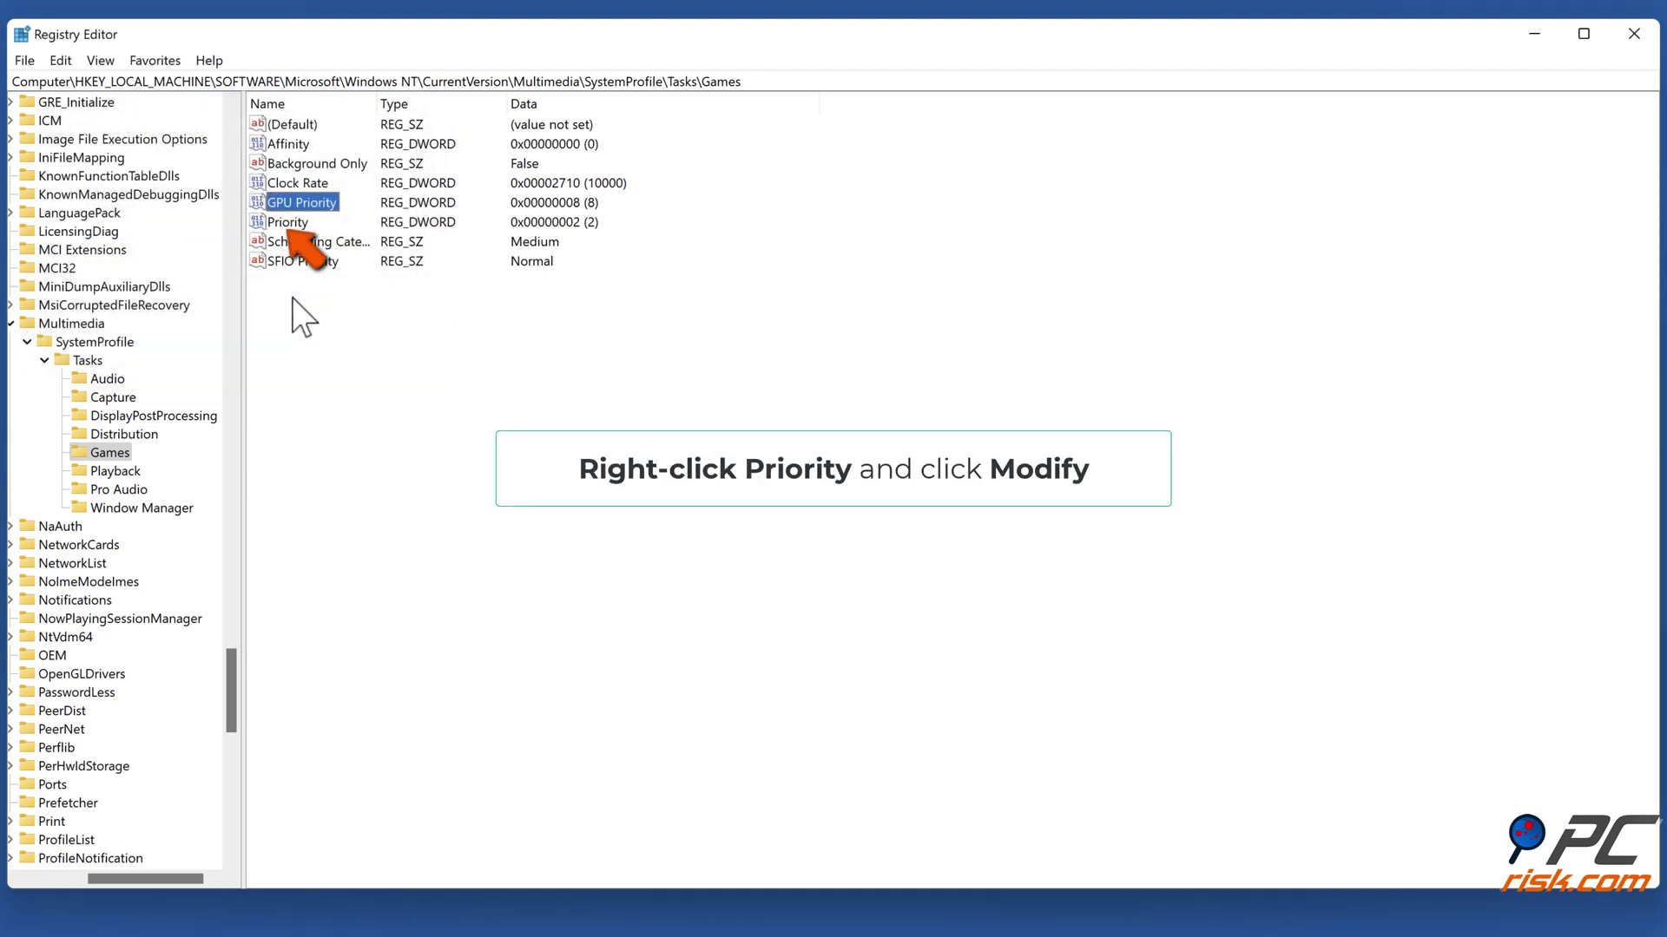
# Change the Priority value to 6
pyautogui.click(293, 223)
pyautogui.rightClick(292, 224)
pyautogui.click(351, 238)
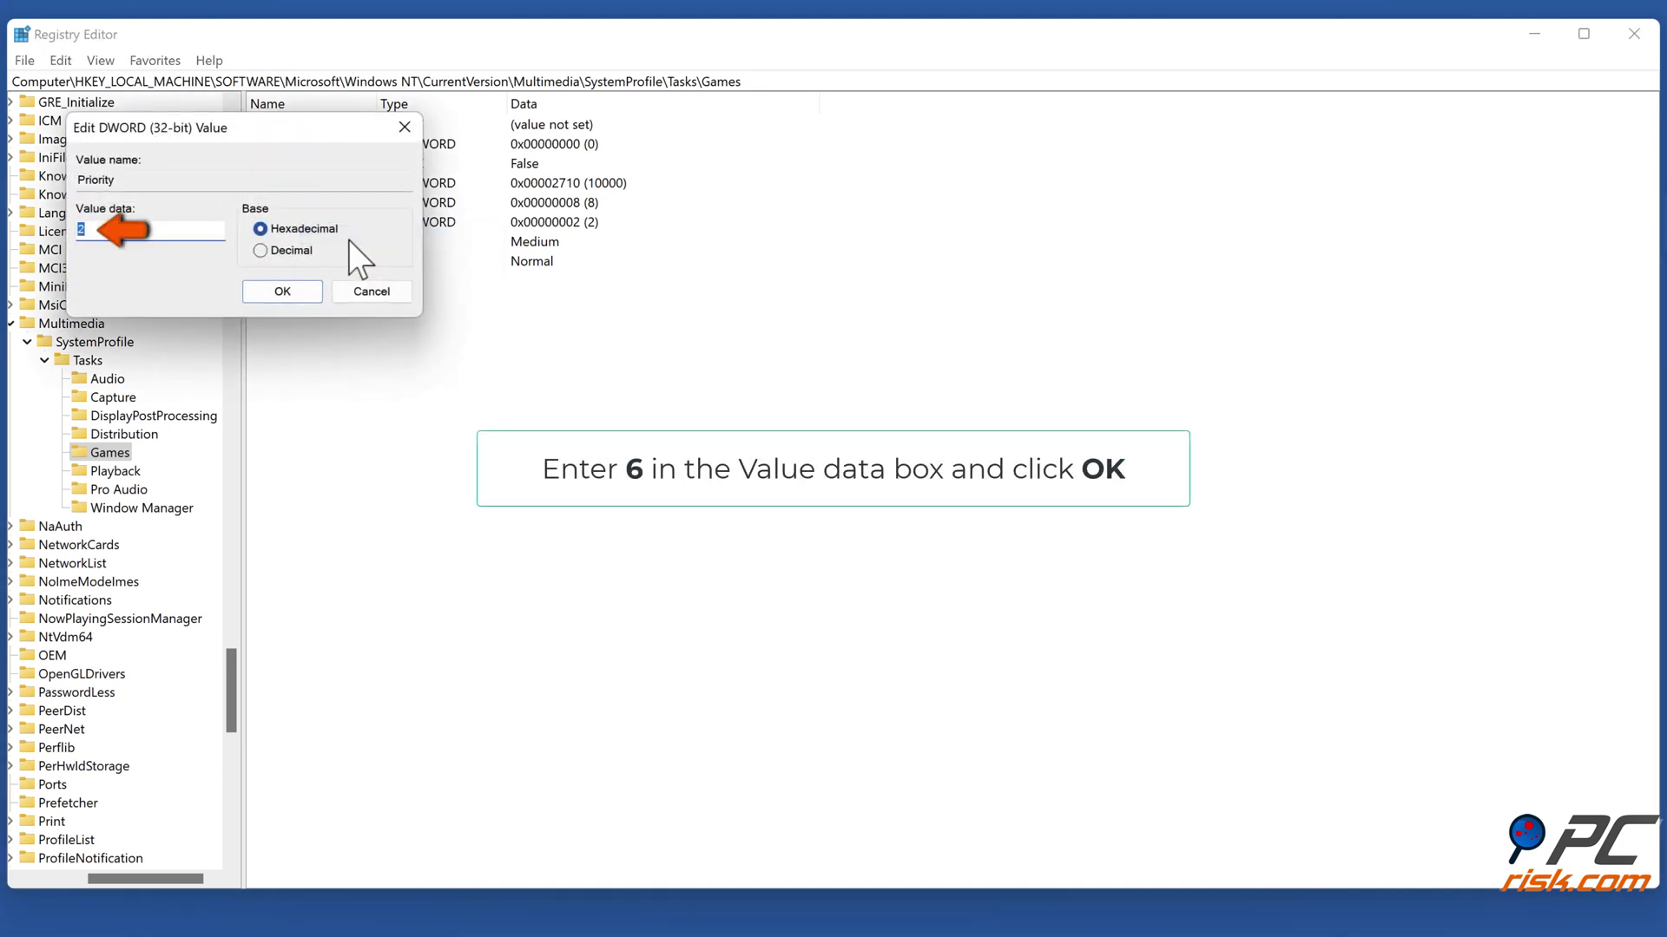
pyautogui.write('6')
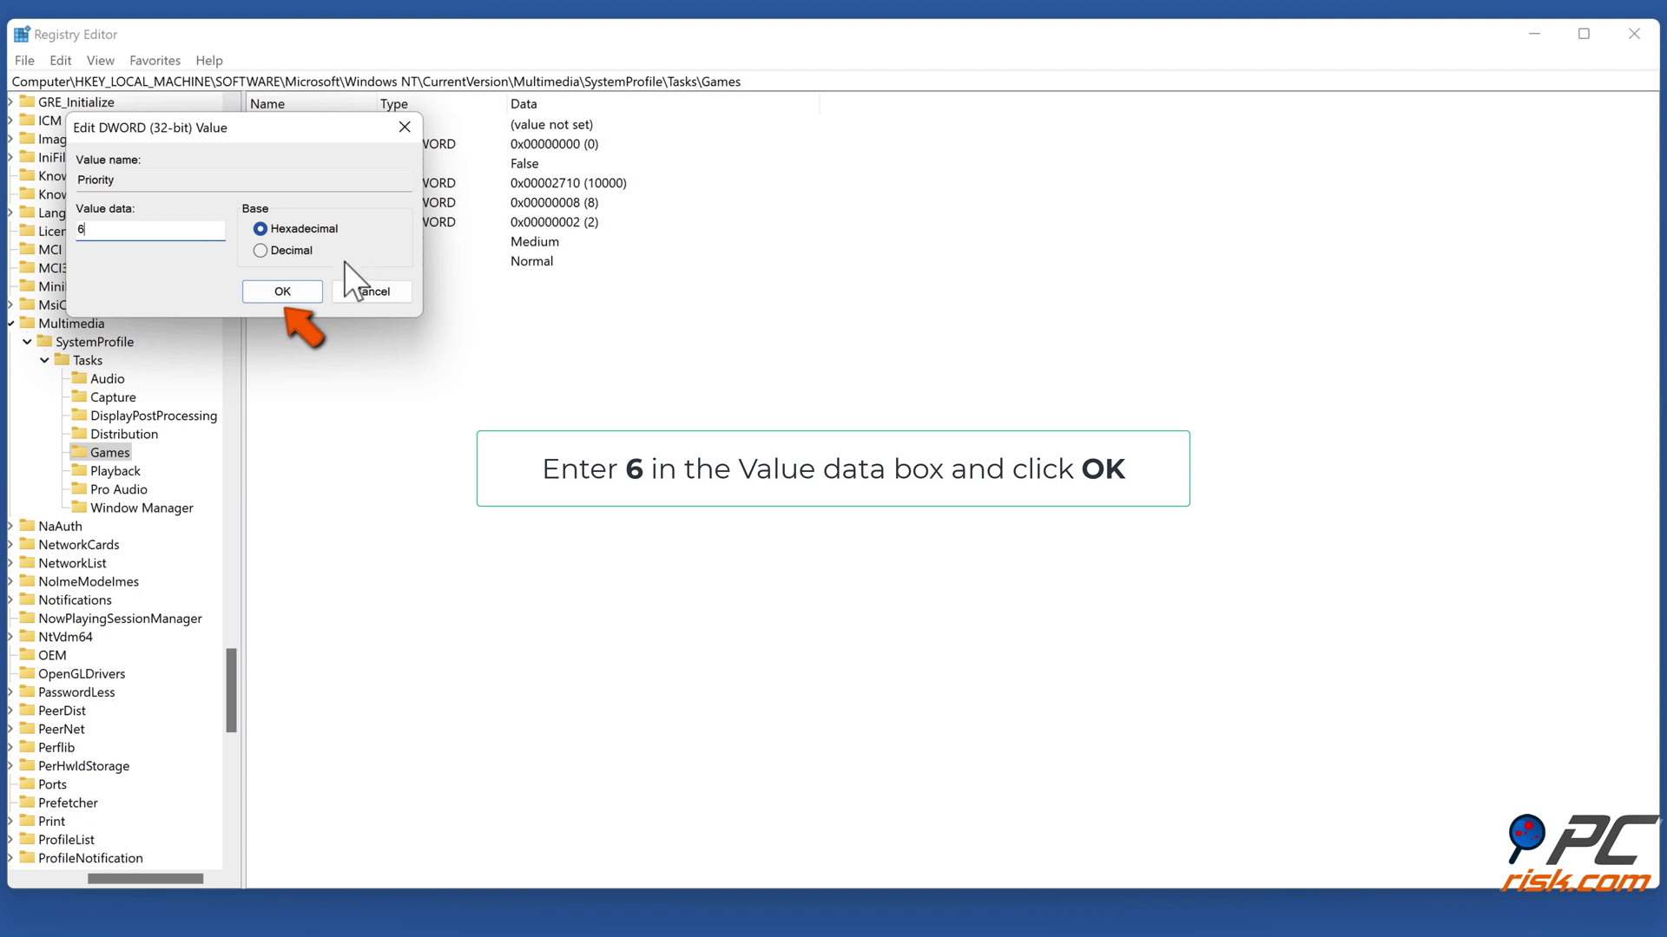
pyautogui.click(287, 297)
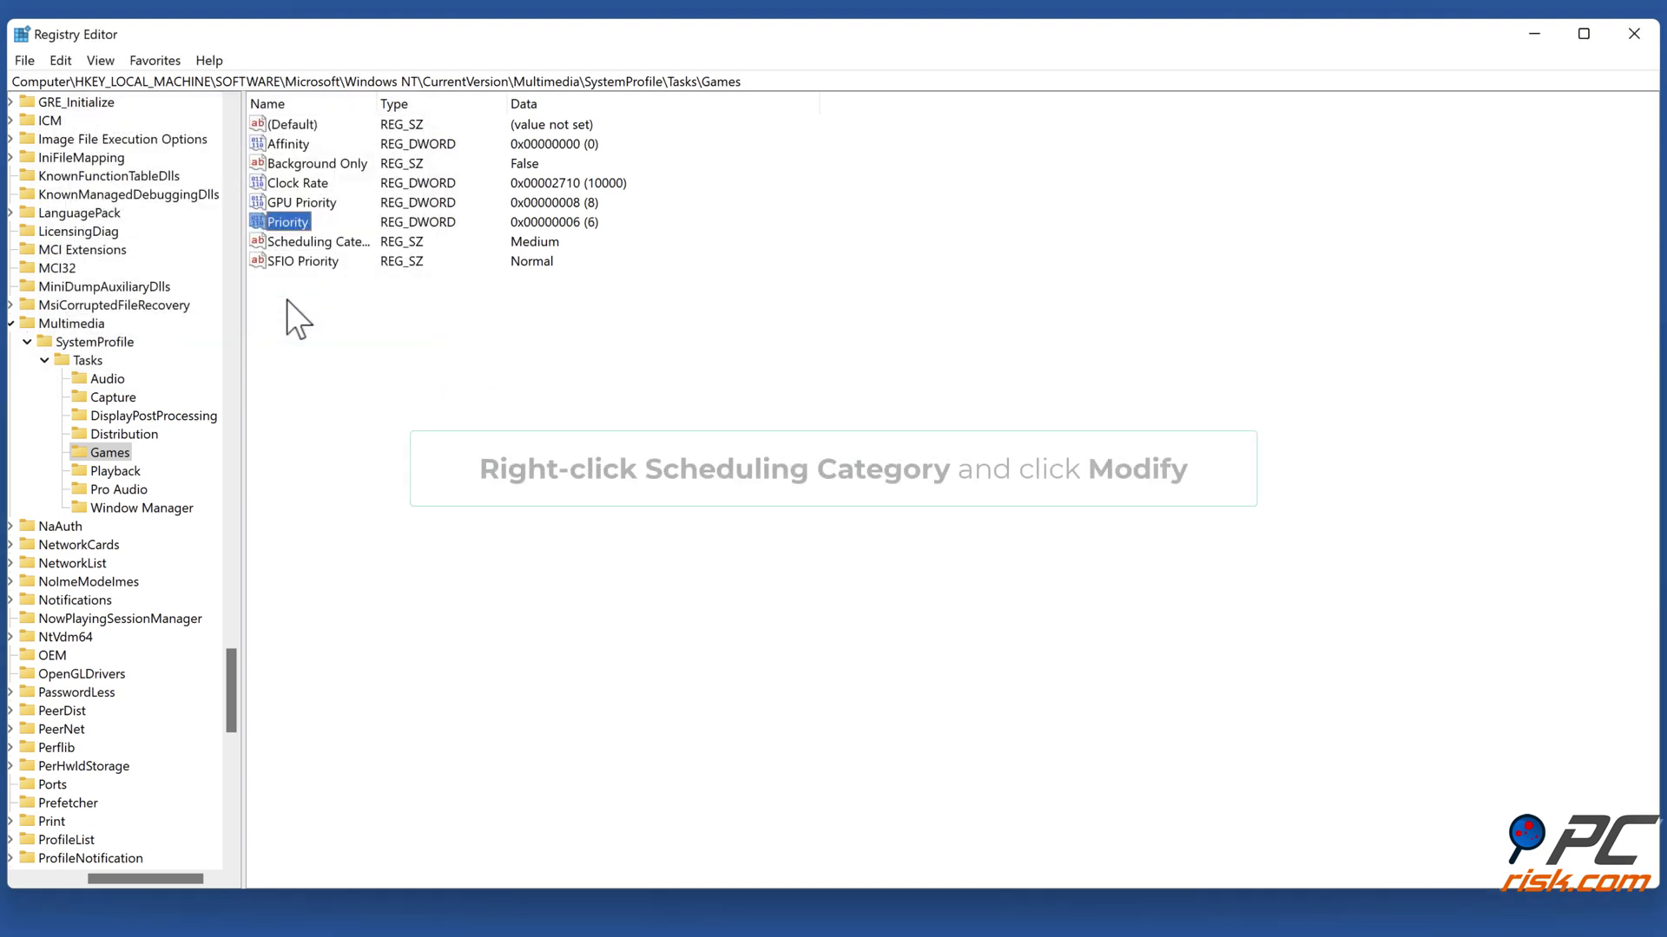
# Edit Scheduling Category's data to High in place of Medium
pyautogui.click(332, 244)
pyautogui.rightClick(333, 249)
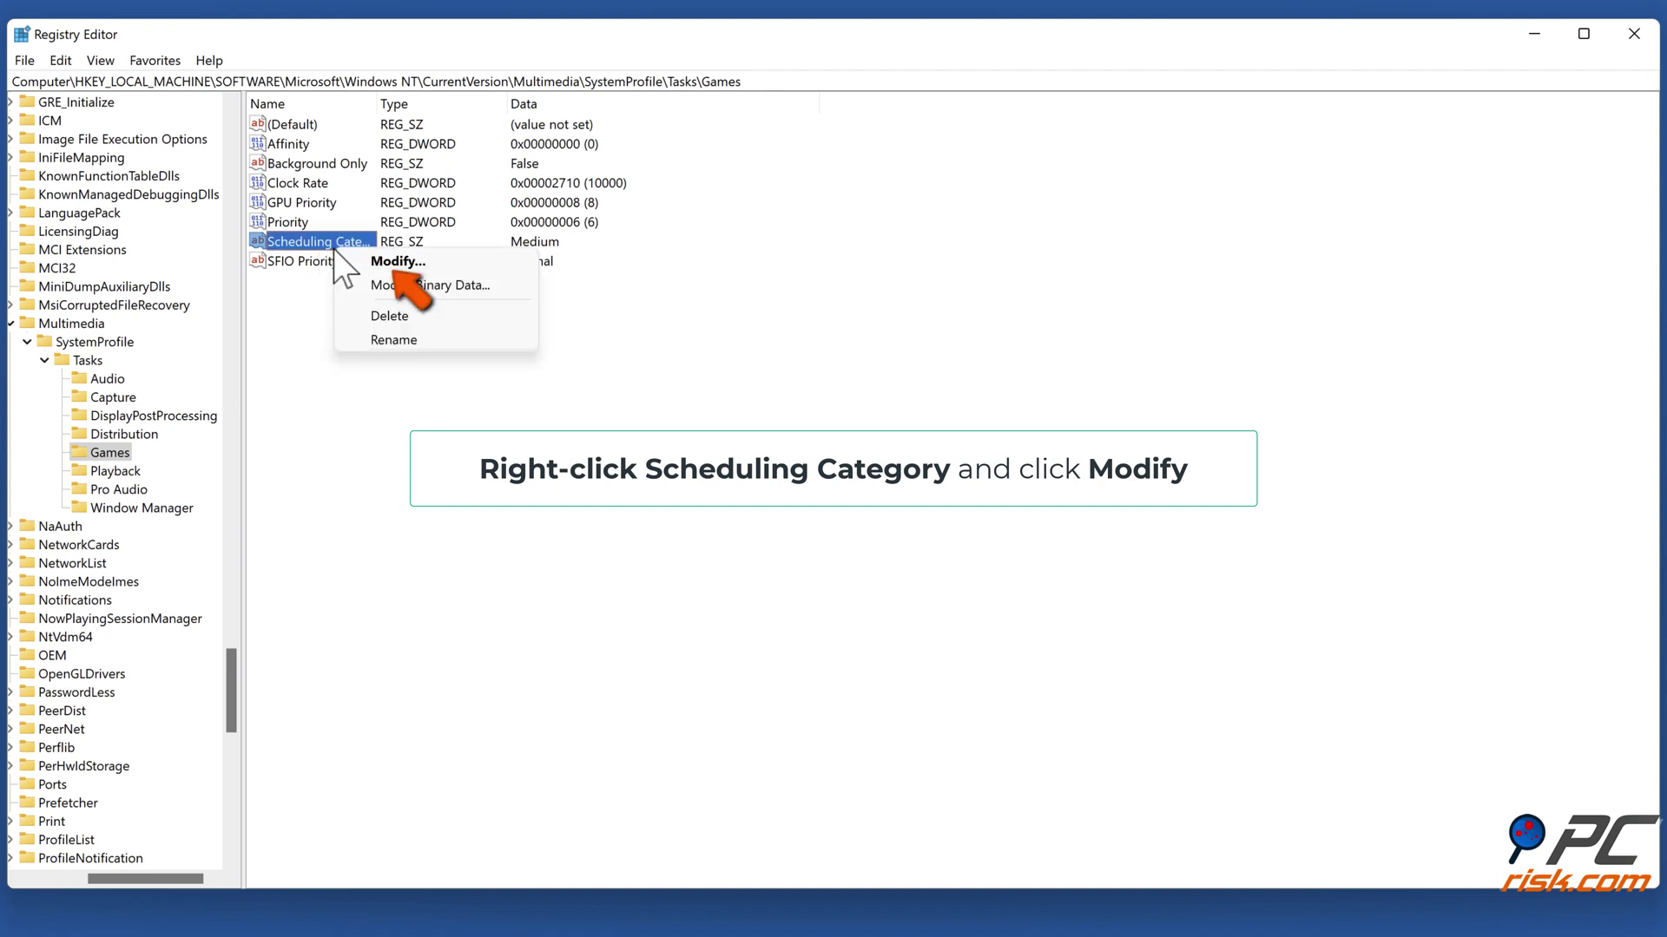
pyautogui.click(387, 267)
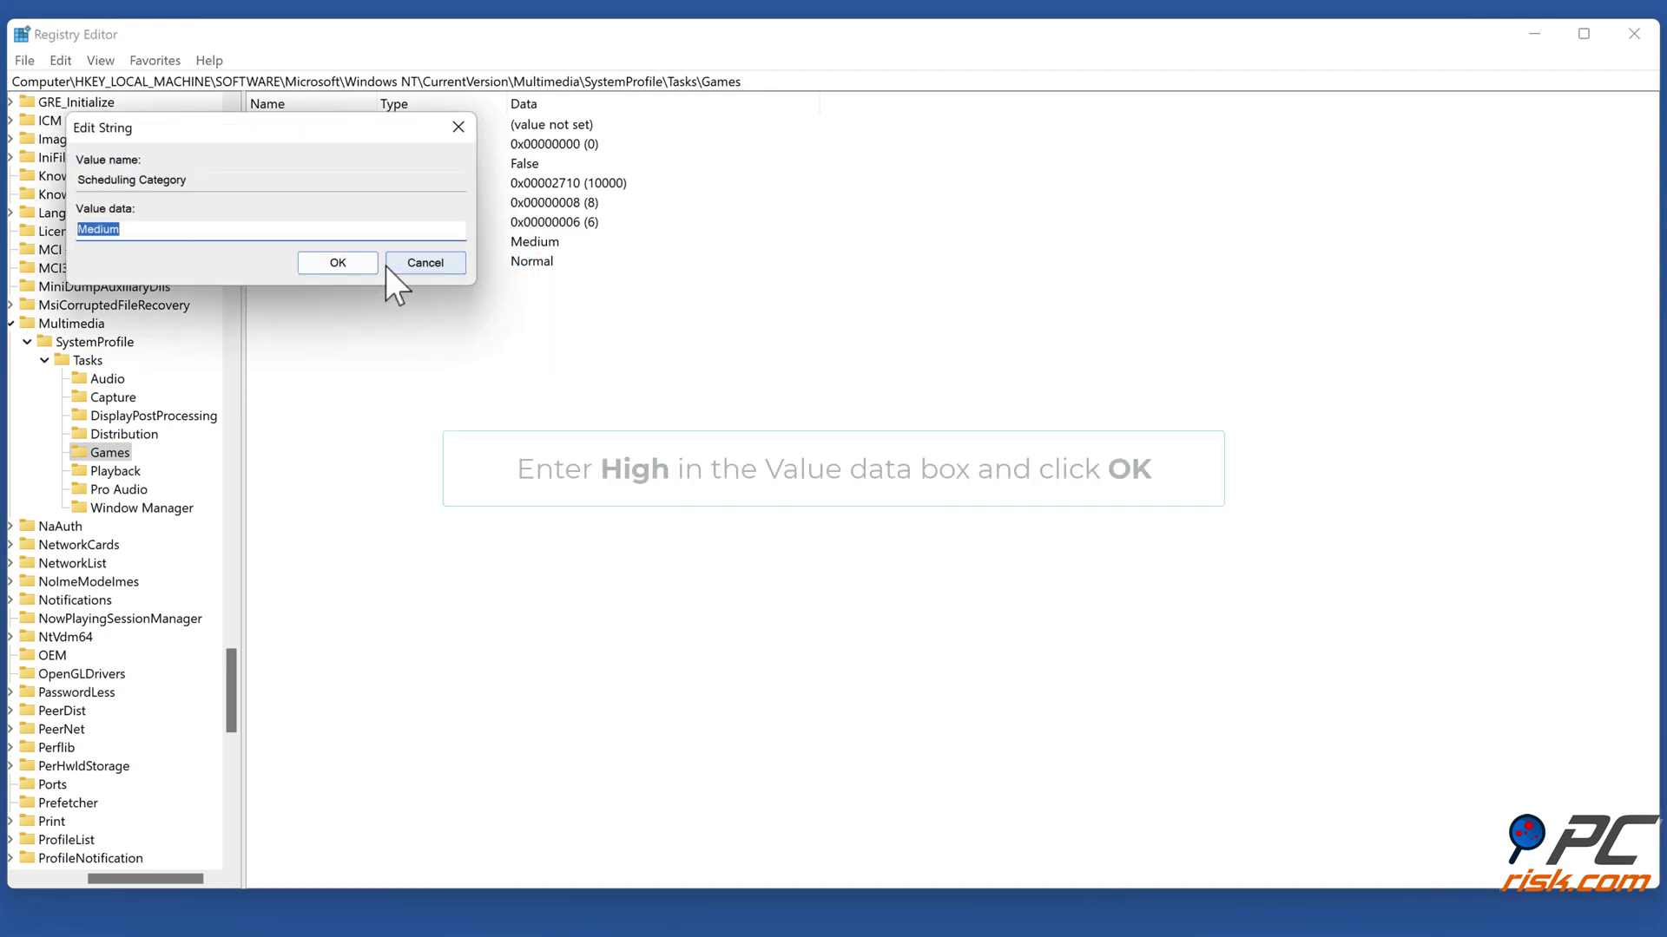
pyautogui.write('High')
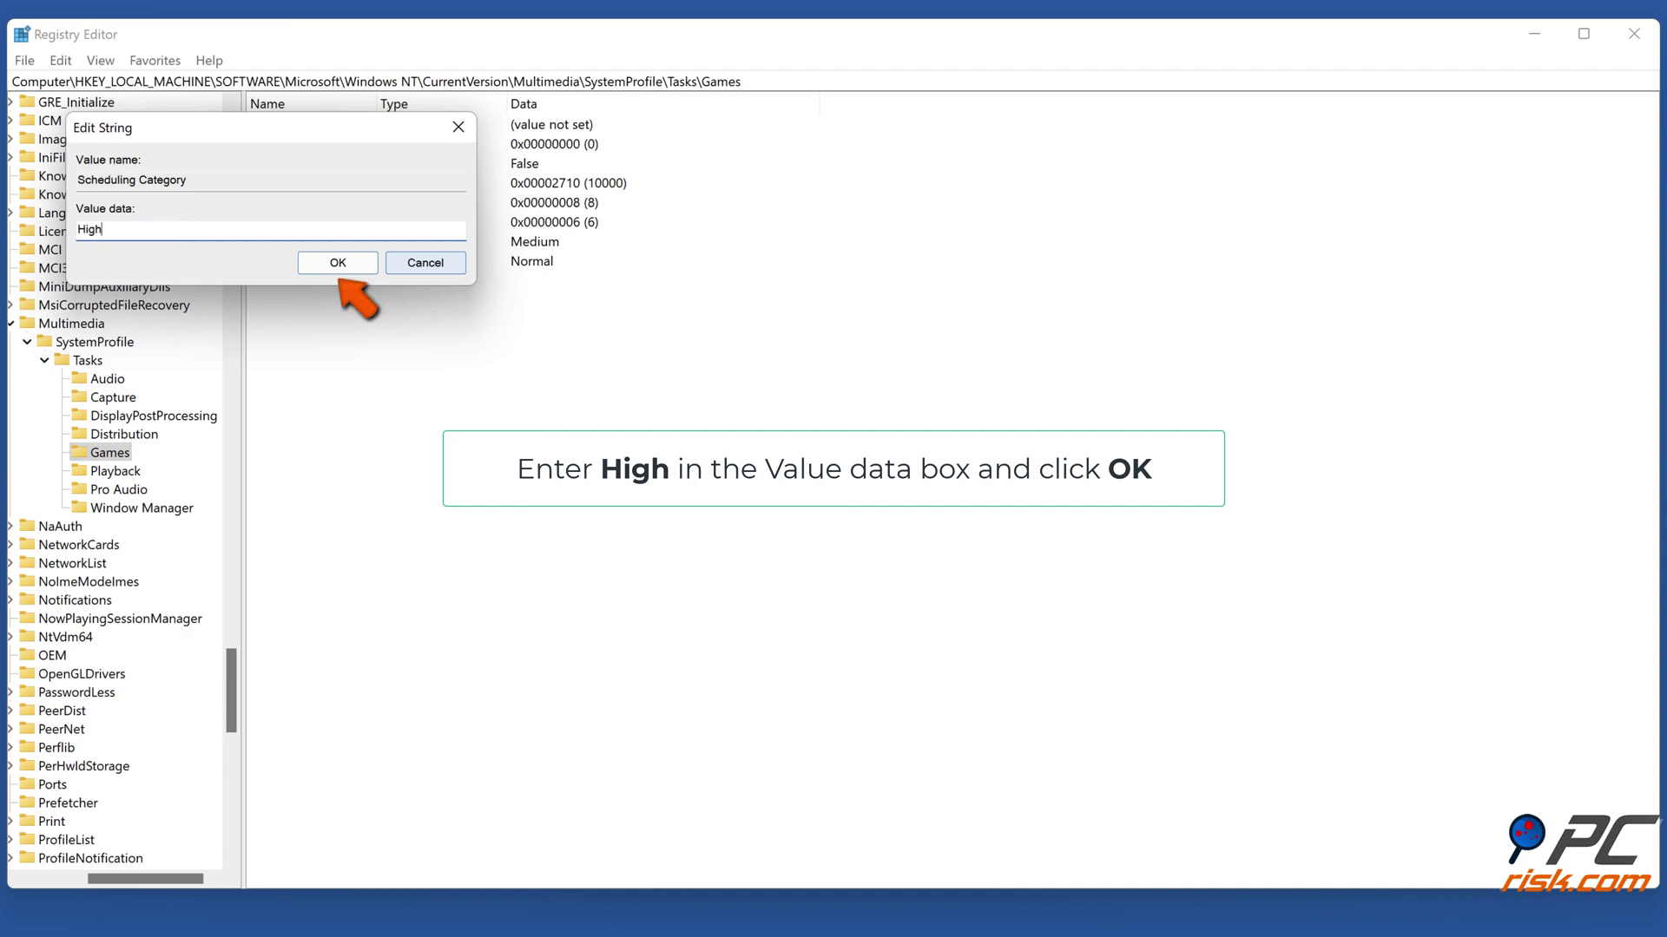
pyautogui.click(339, 263)
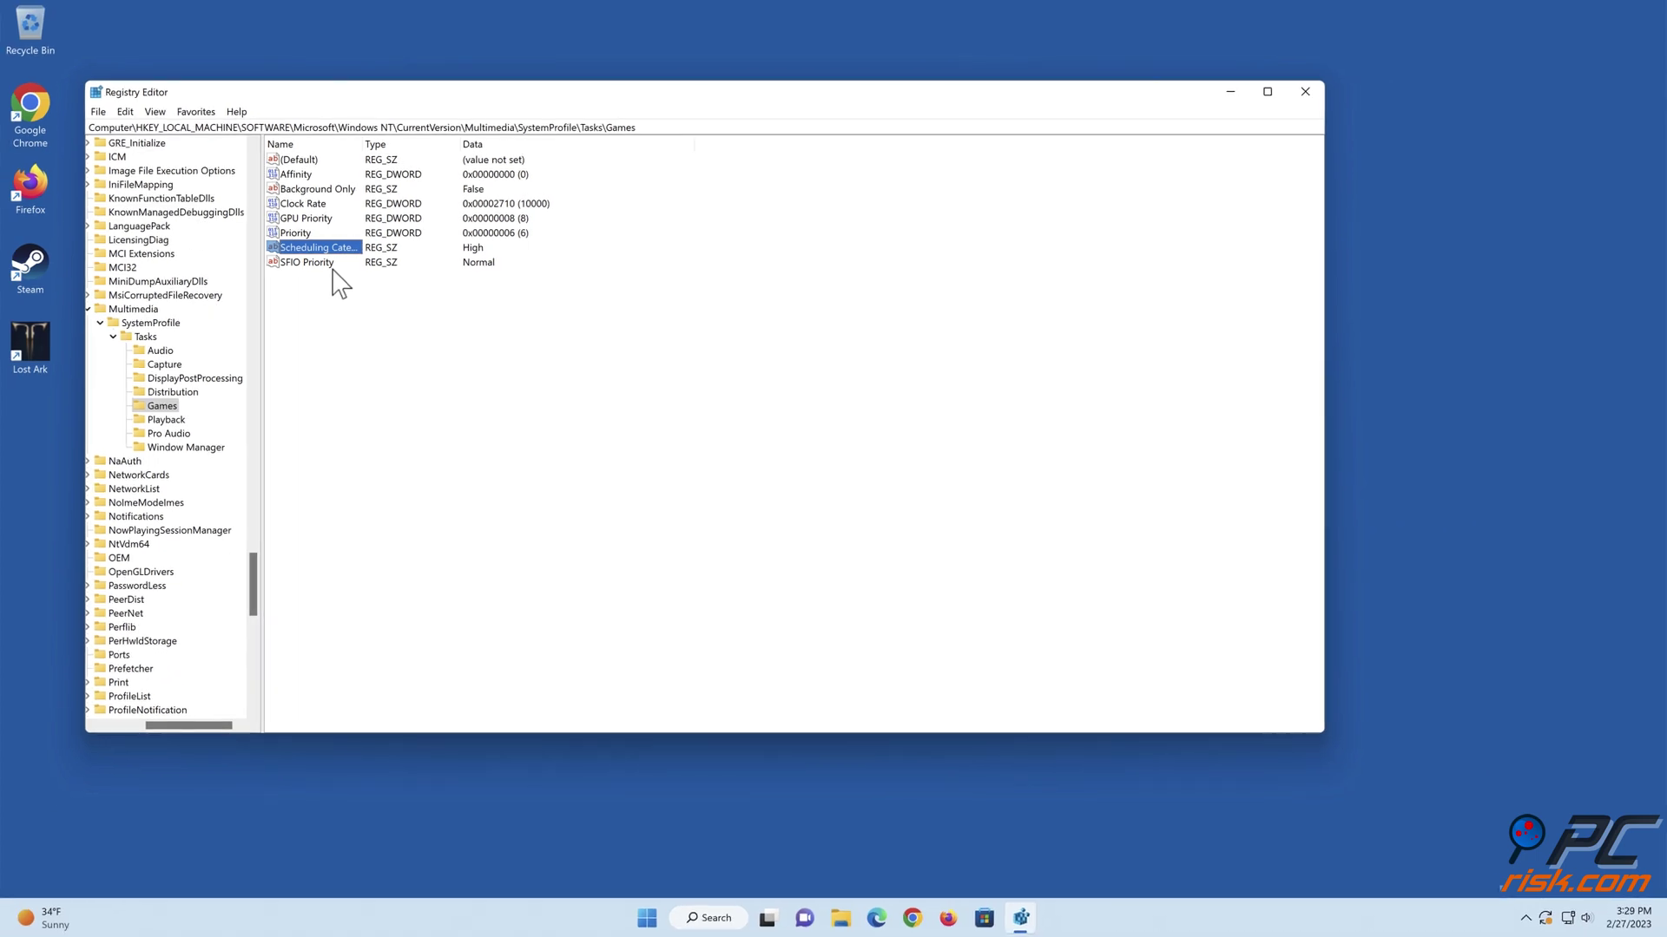
# Close the Registry Editor window
pyautogui.click(1304, 91)
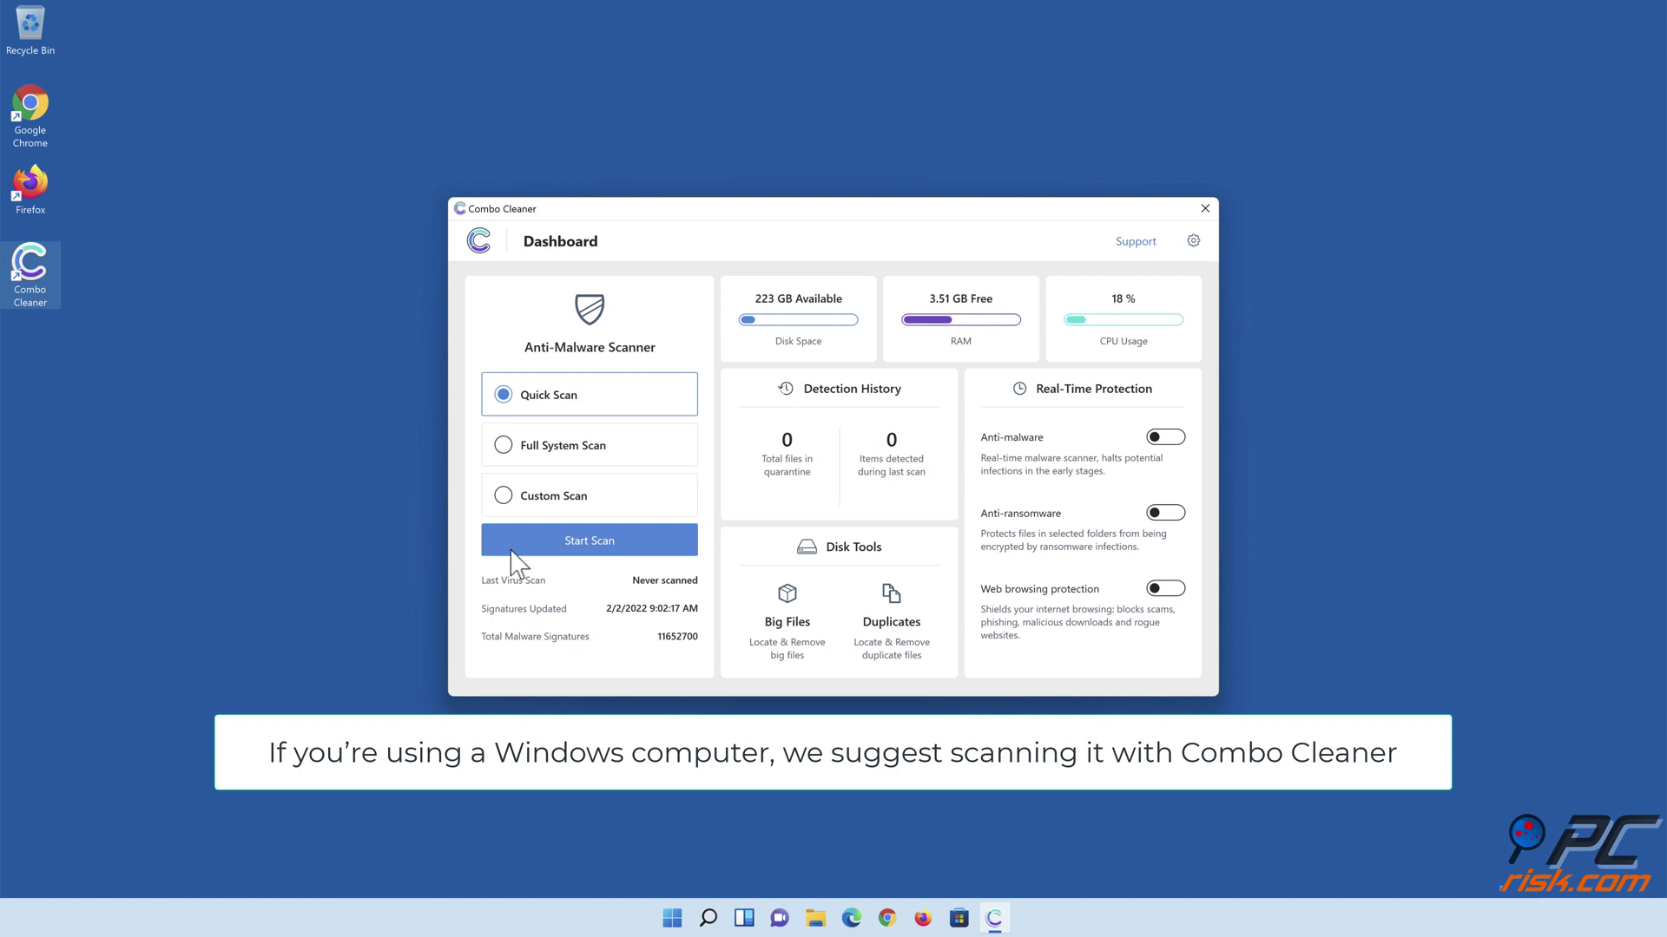
# Run a quick scan, quarantine all detected threats, and enable real-time anti-malware protection
pyautogui.click(589, 553)
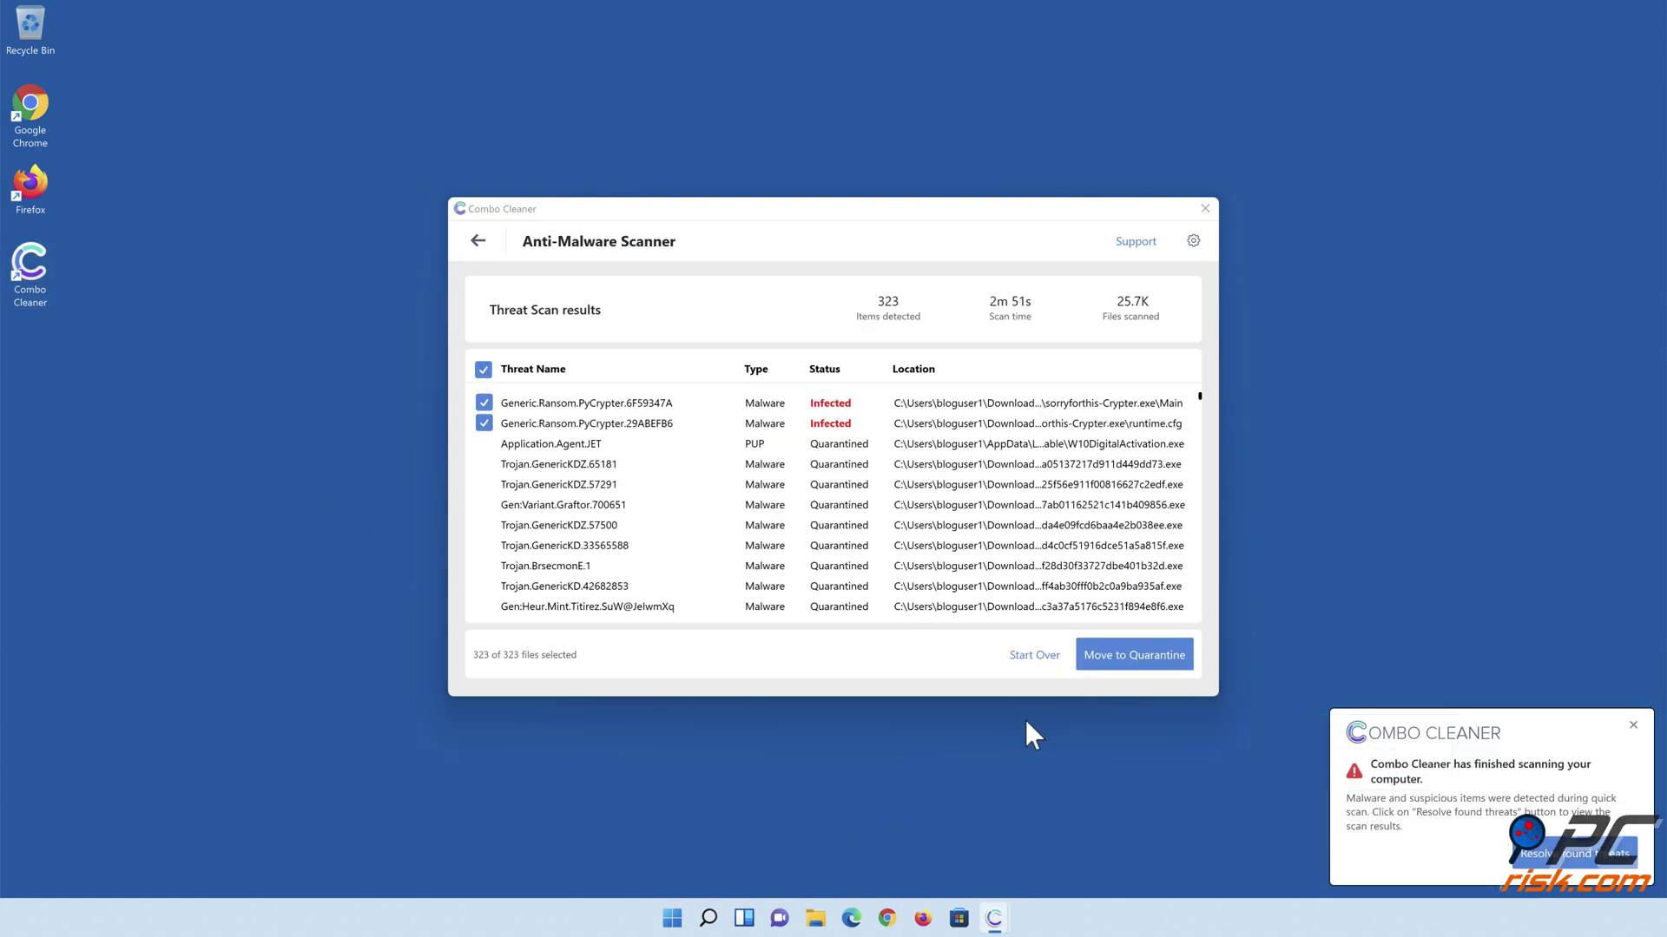
pyautogui.click(1133, 665)
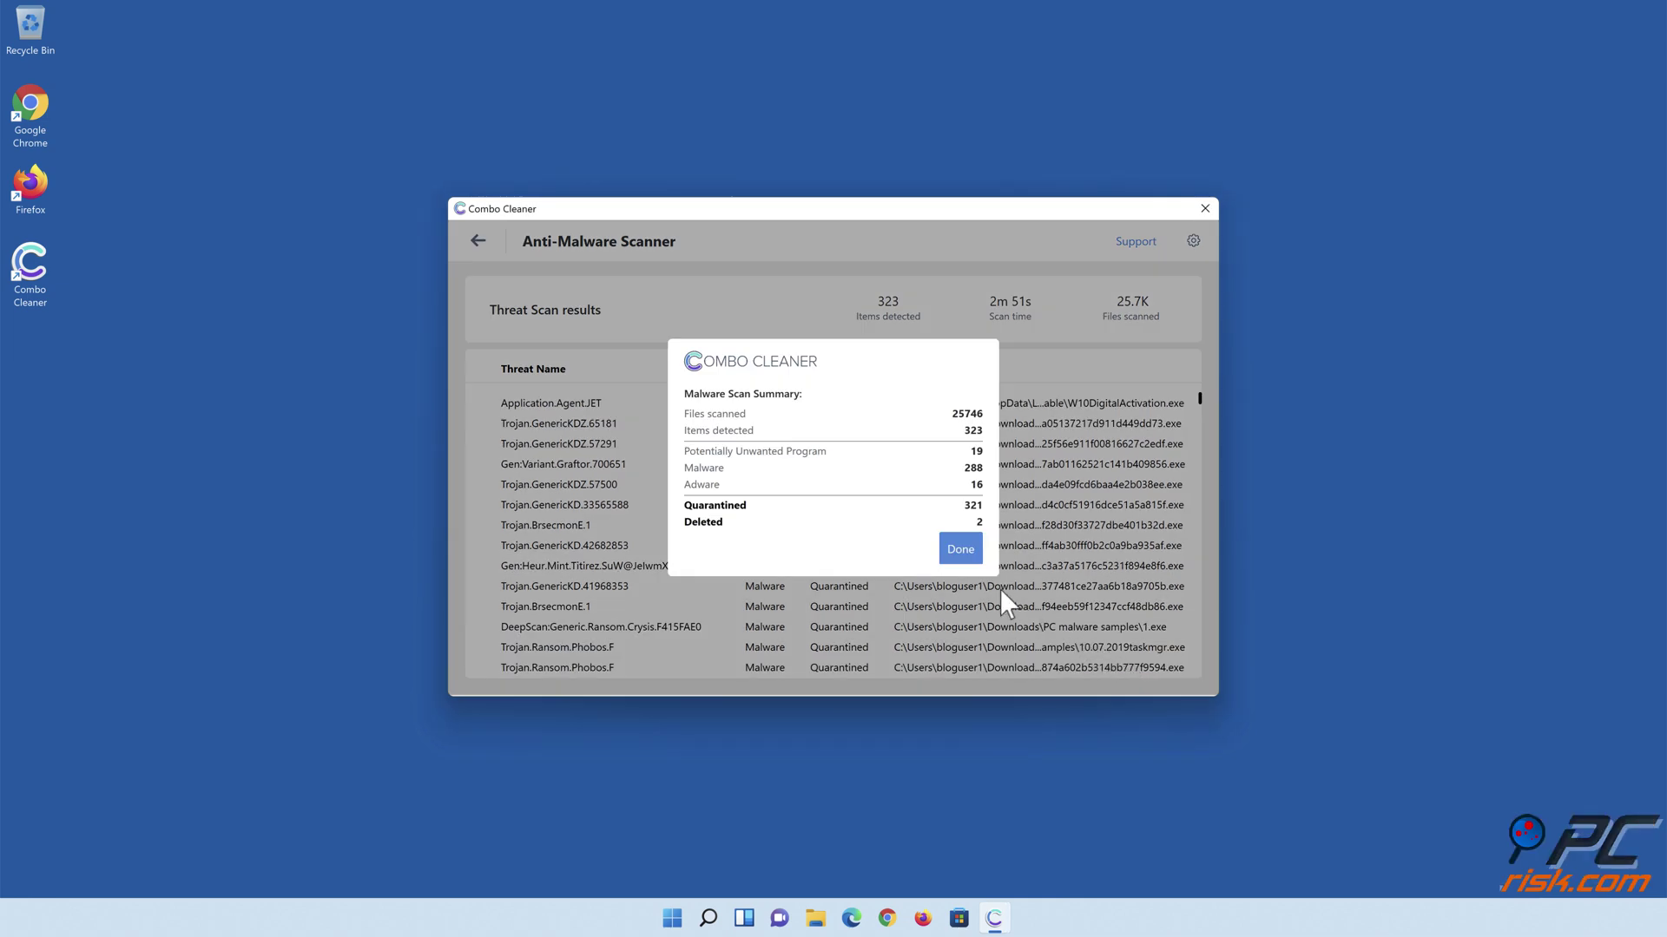
pyautogui.click(960, 557)
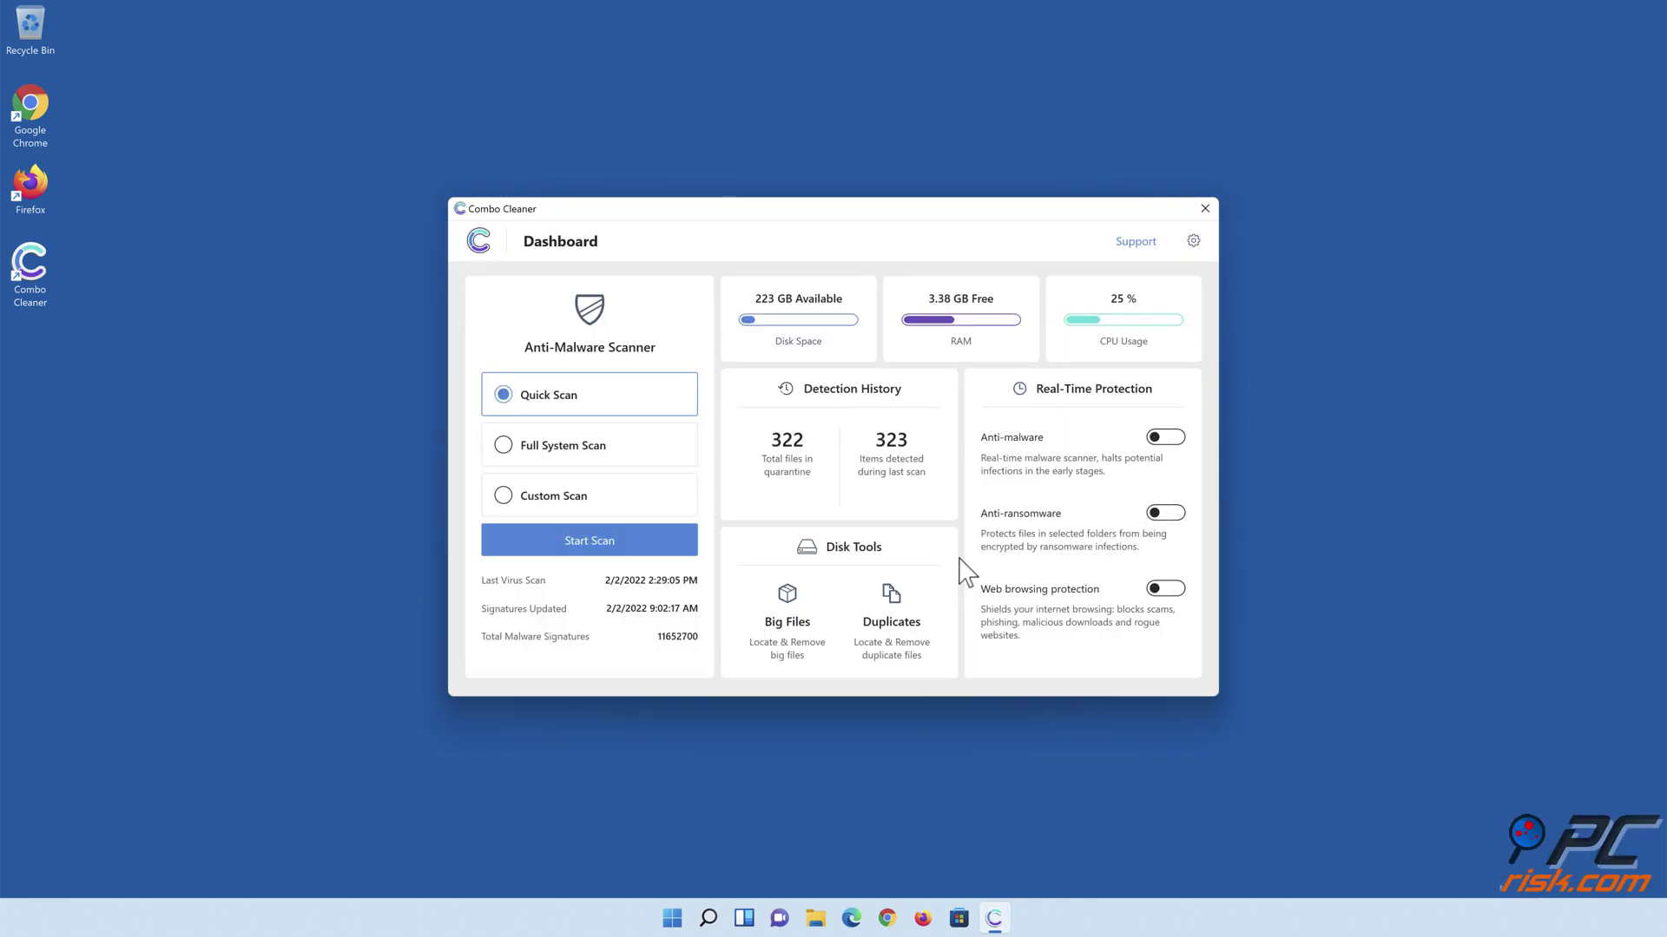
pyautogui.click(1163, 441)
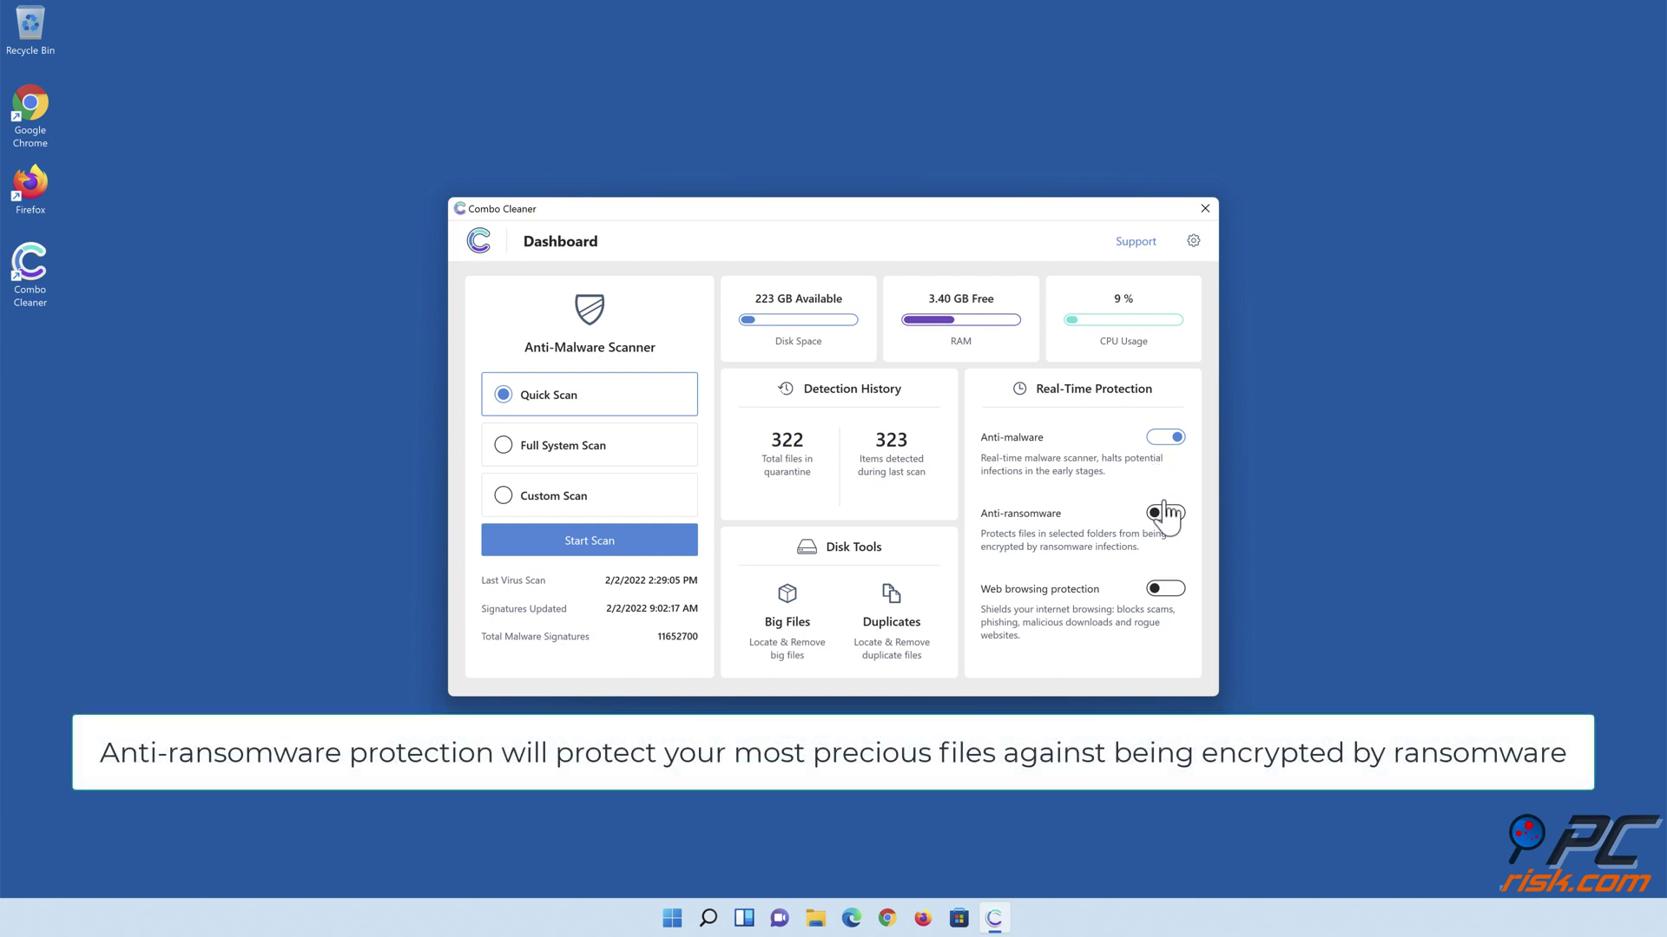
# Enable anti-ransomware and add Libraries > Documents > Documents as a protected folder
pyautogui.click(1166, 517)
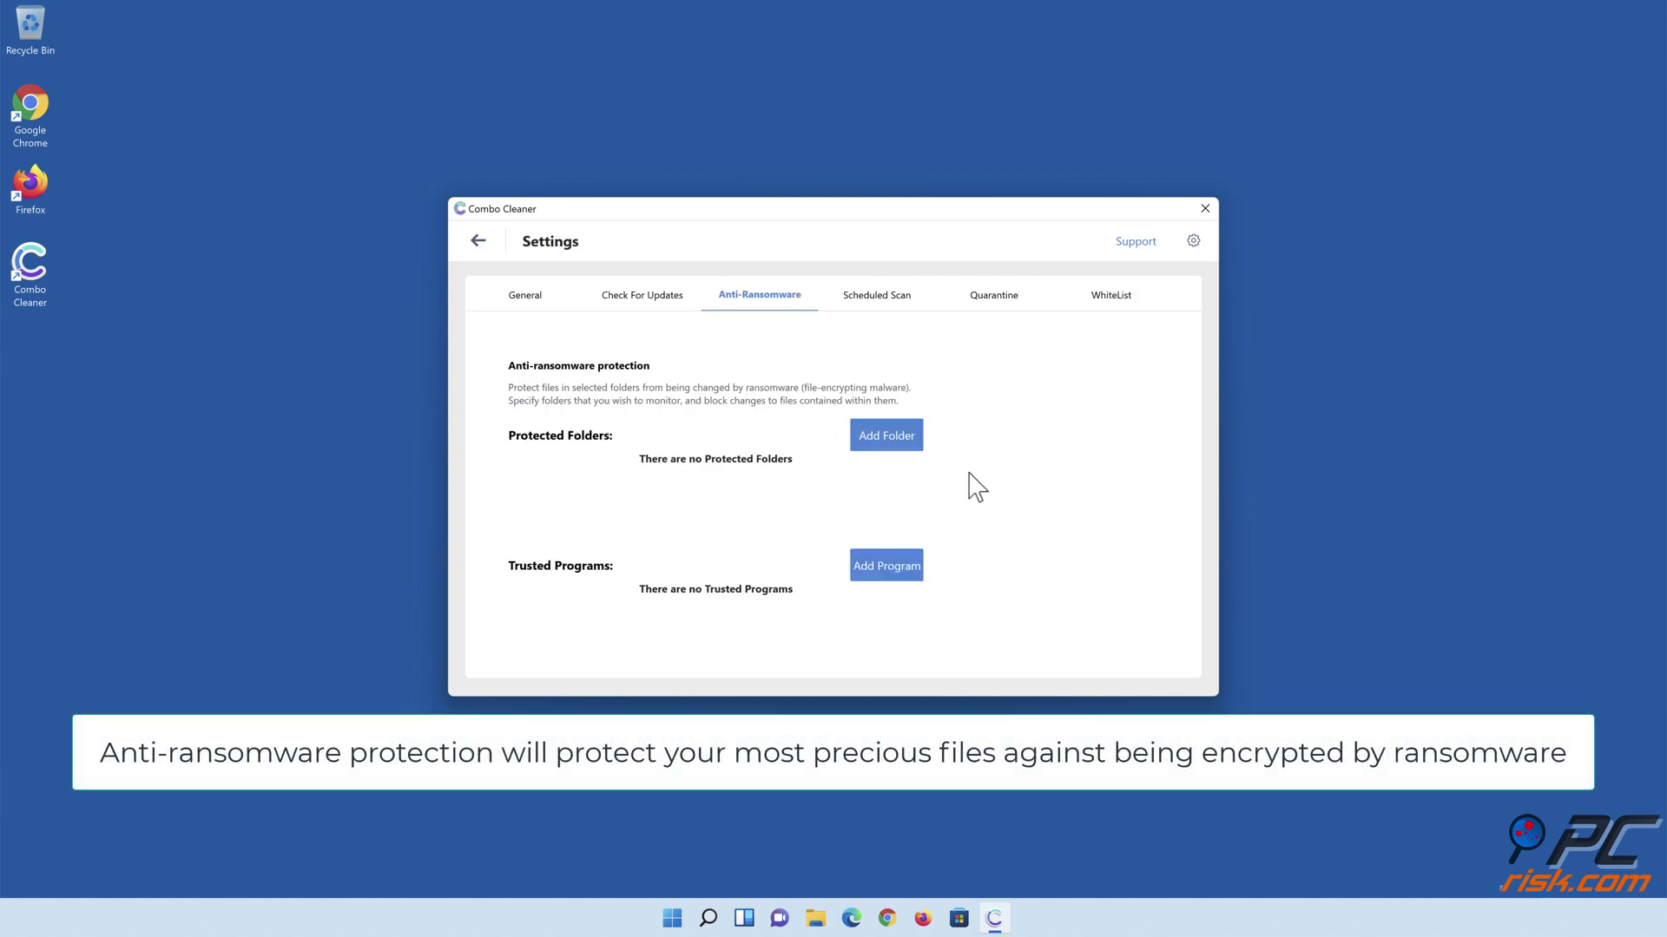
pyautogui.click(888, 445)
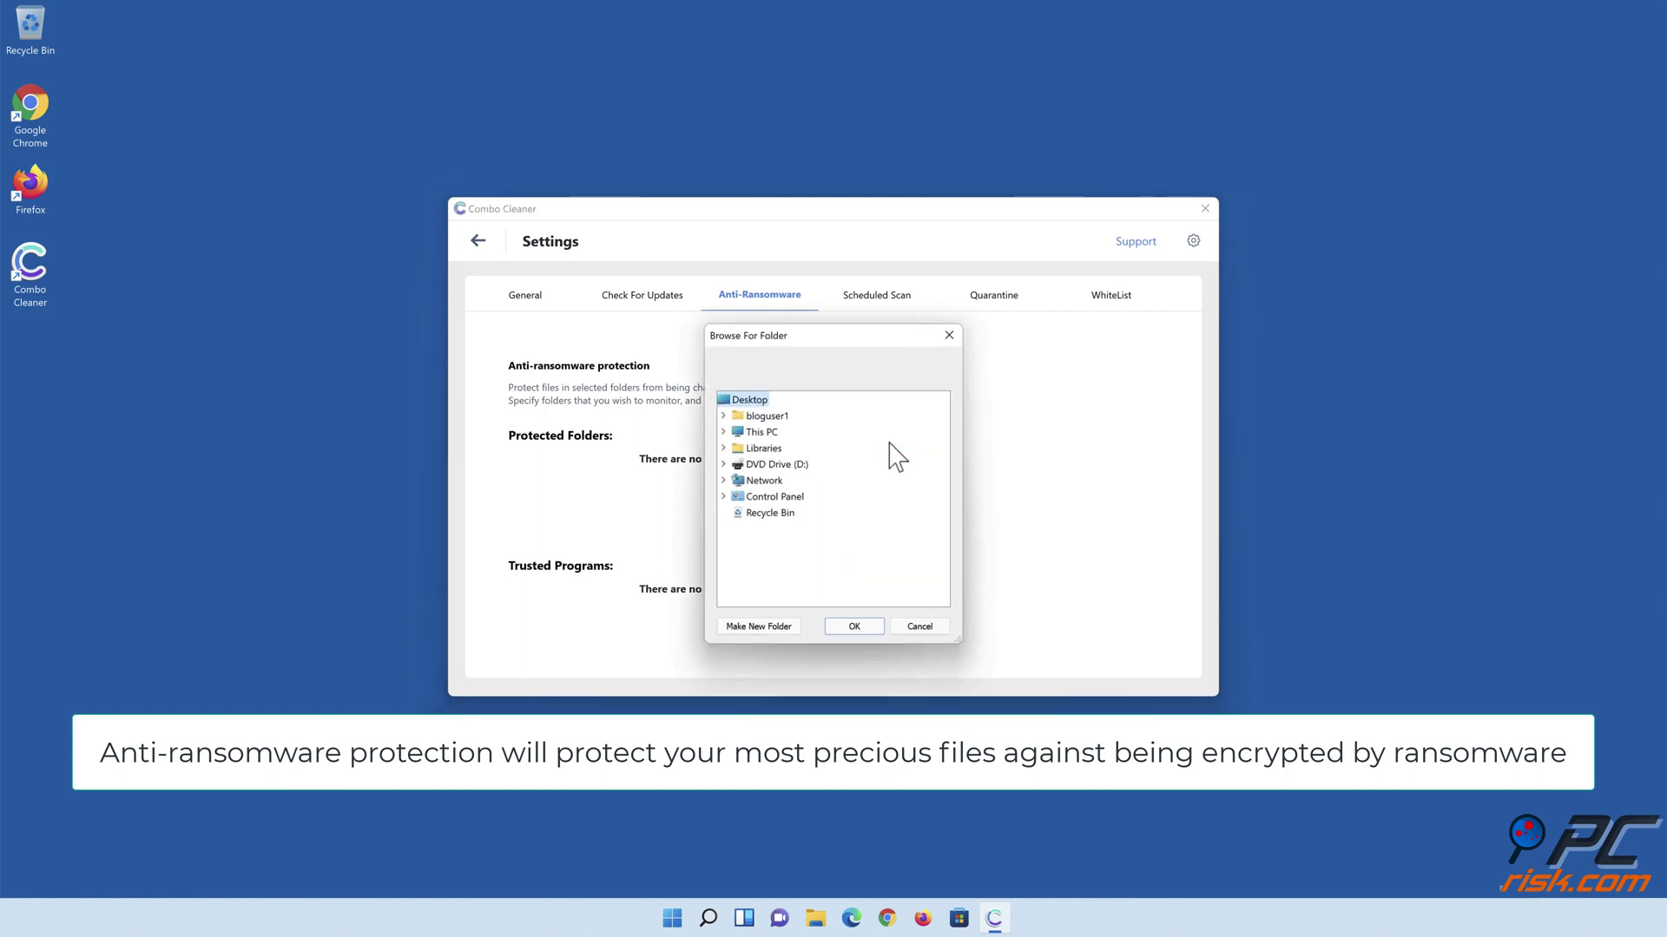
pyautogui.click(723, 448)
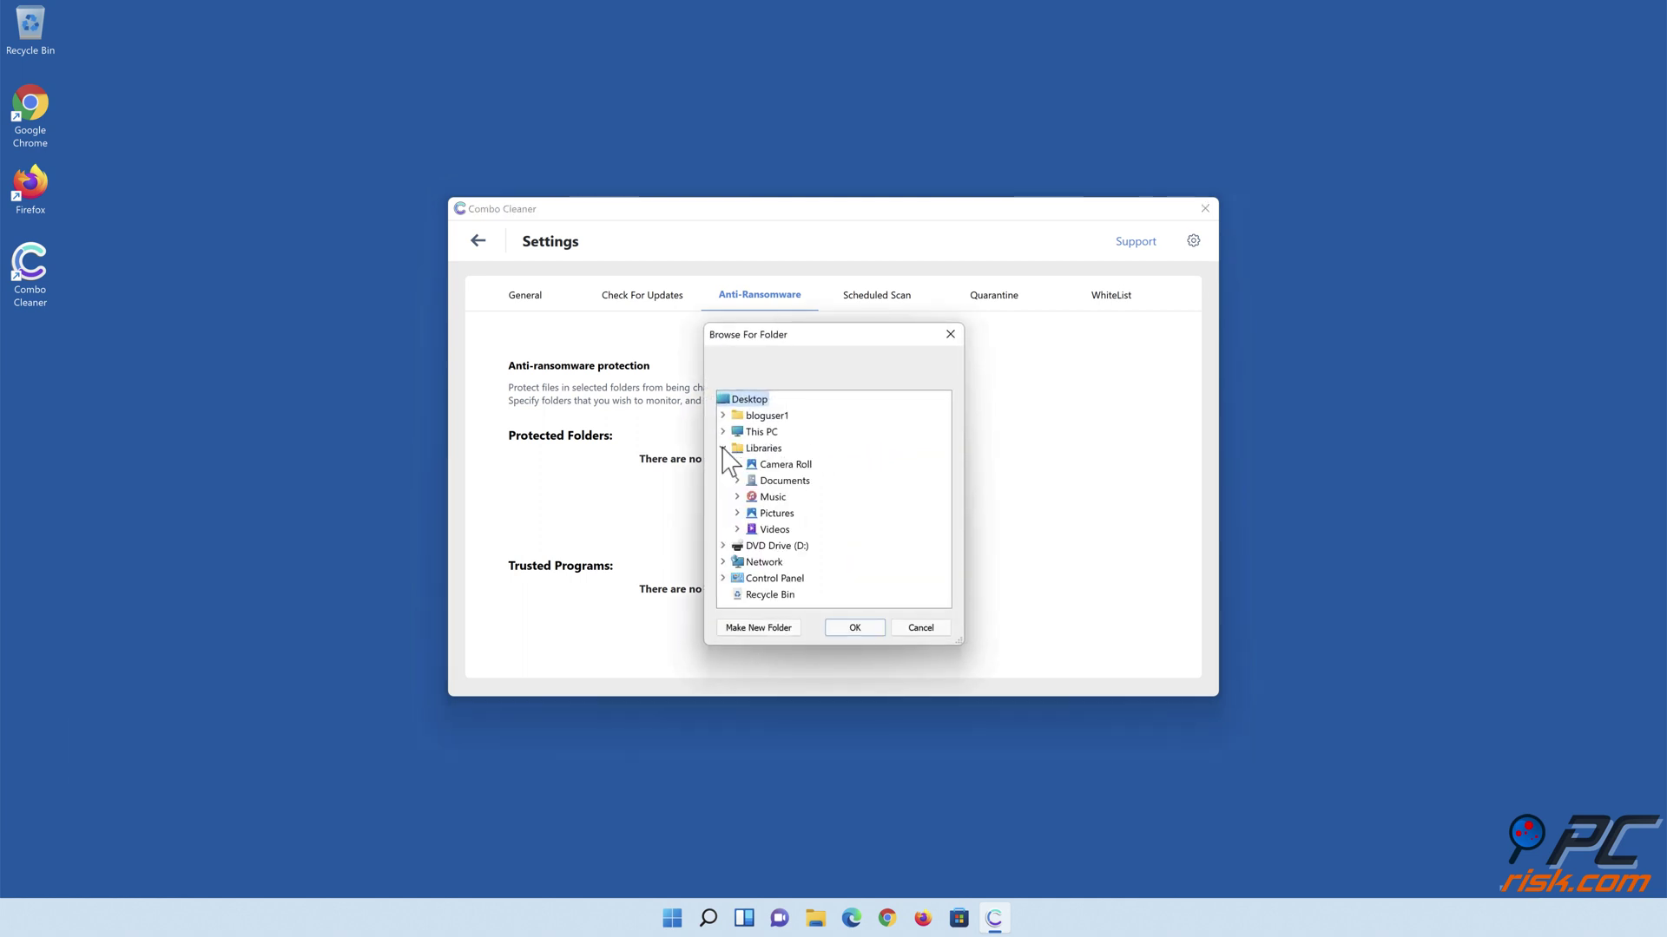
pyautogui.click(737, 481)
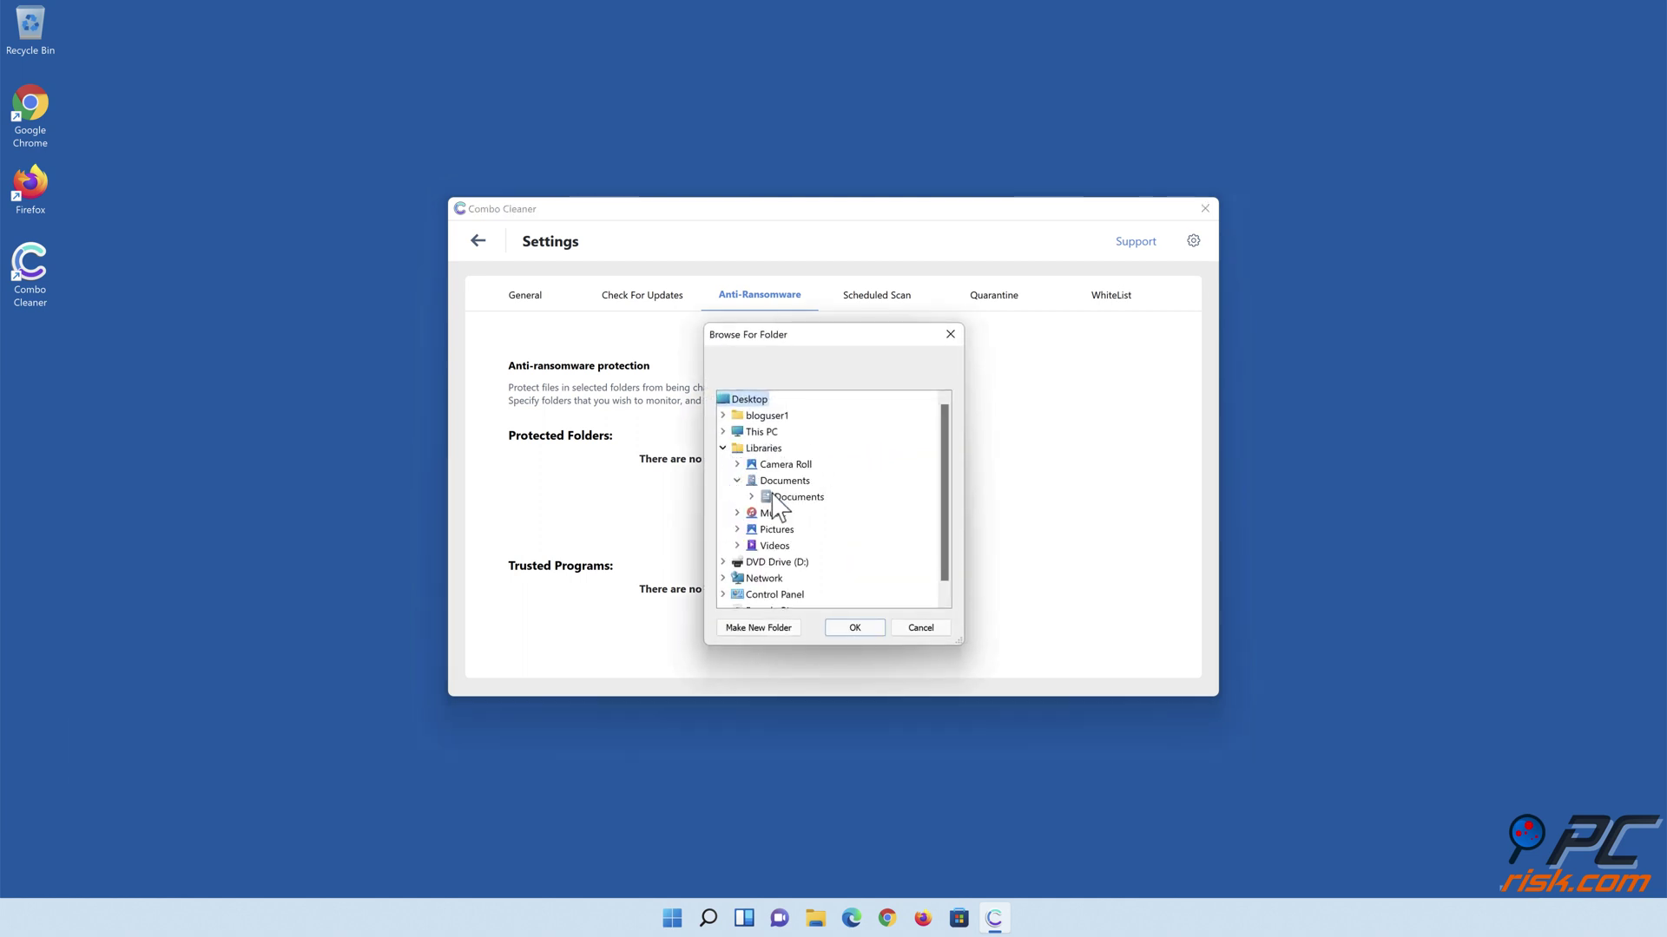
pyautogui.click(781, 498)
pyautogui.click(856, 629)
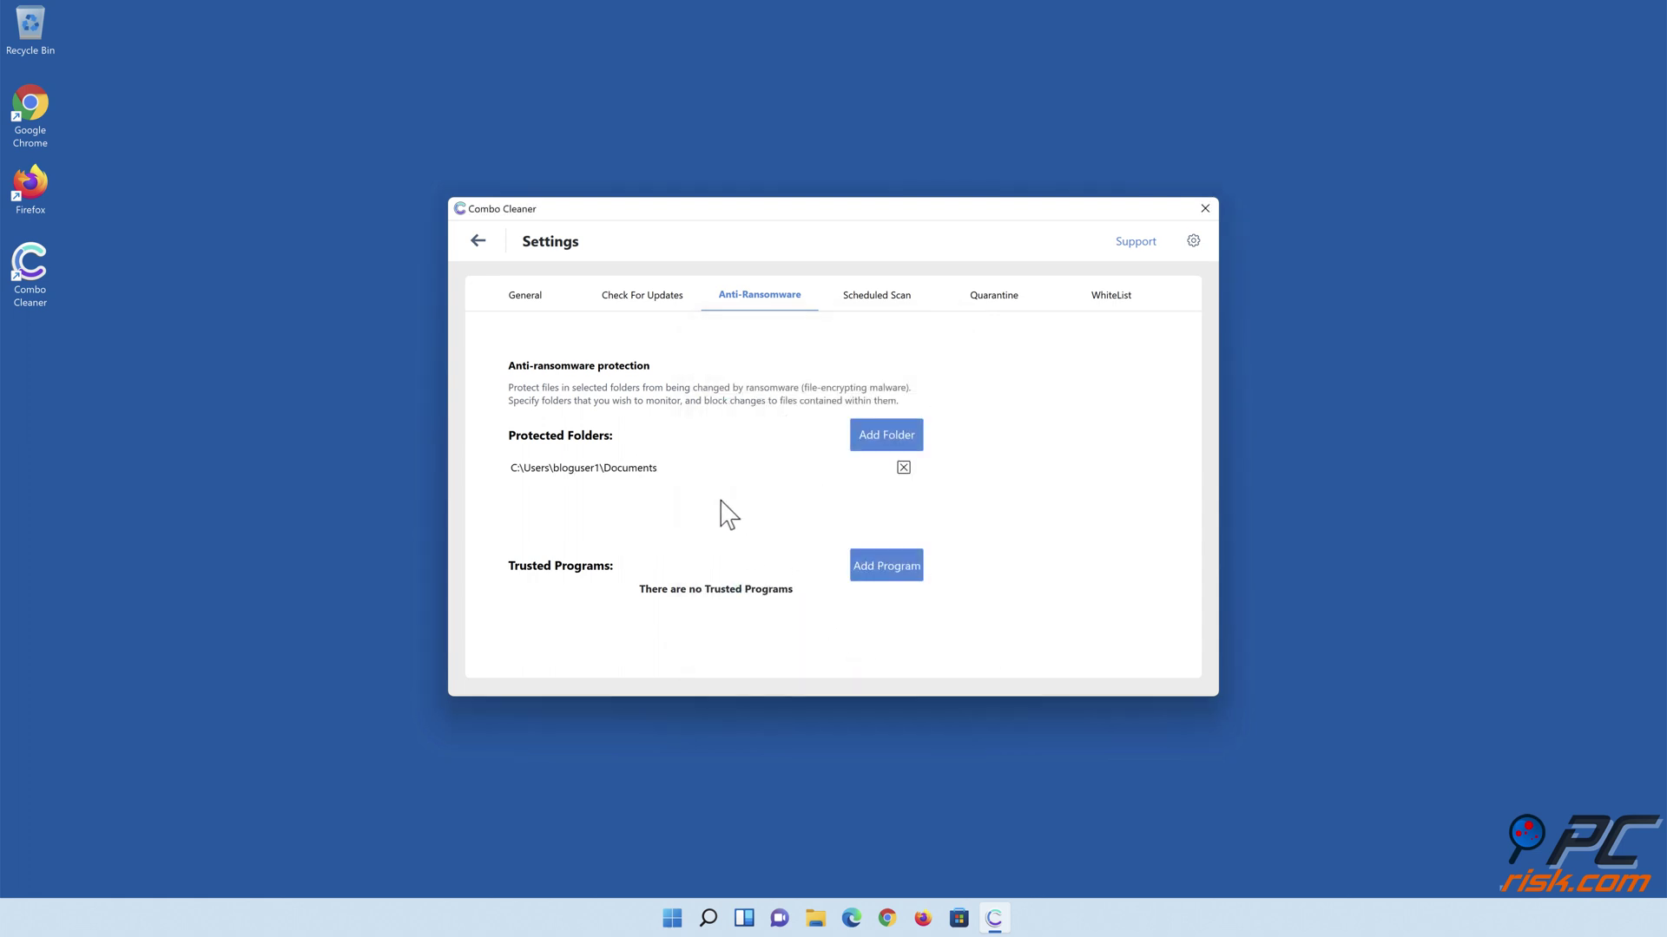
pyautogui.click(479, 242)
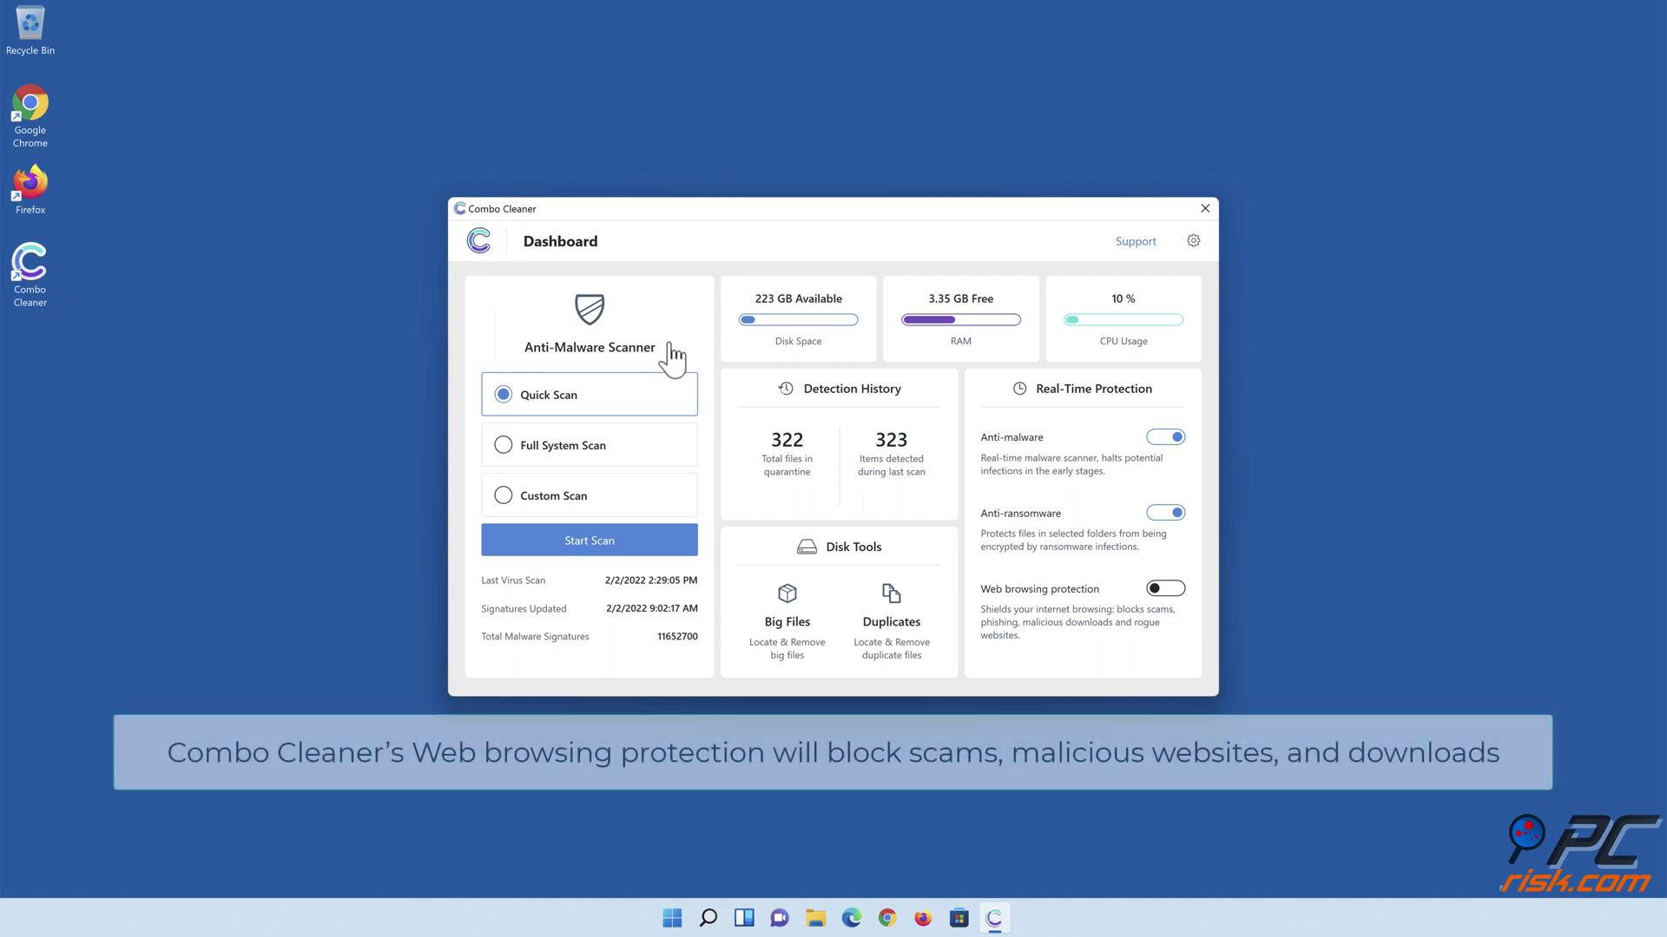
# Switch on Combo Cleaner's web browsing protection so all three real-time protections are active
pyautogui.click(1164, 594)
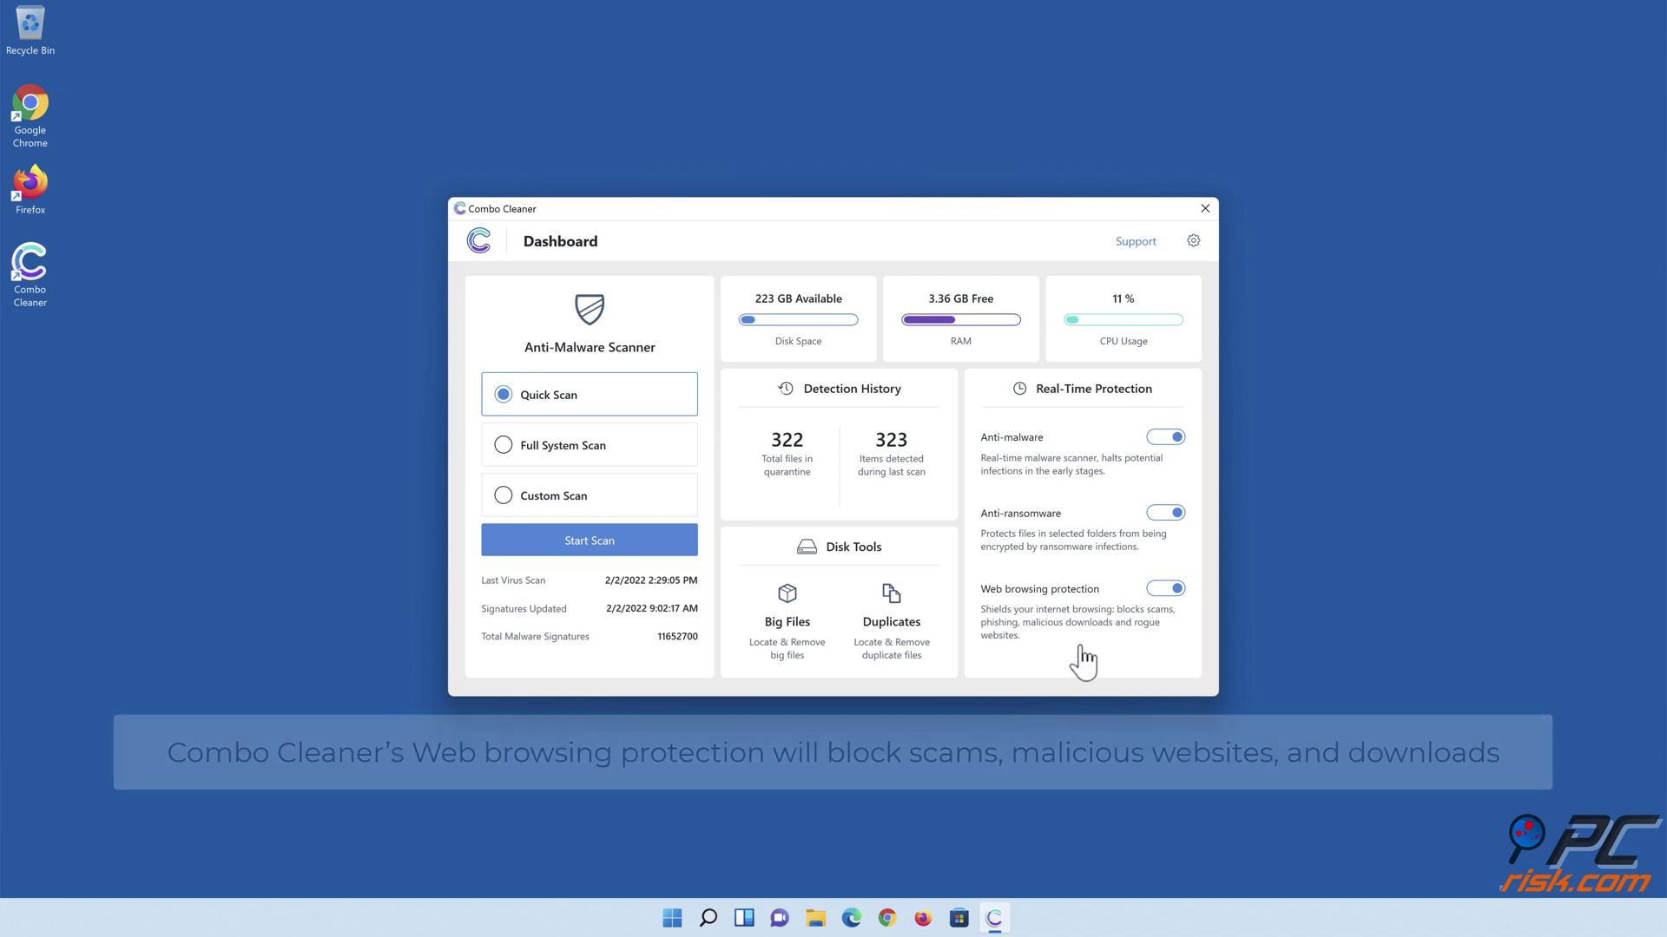